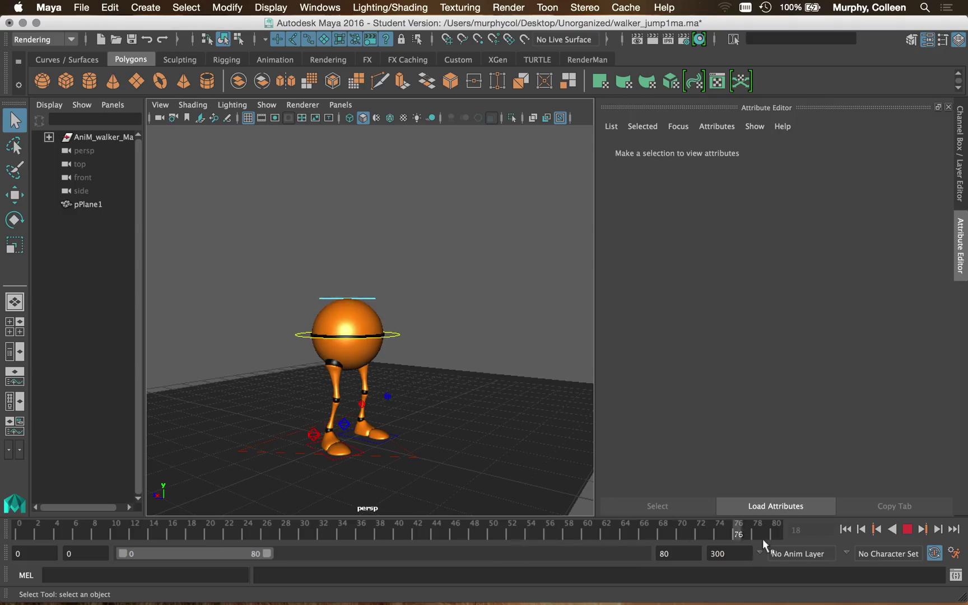
Play the walker's jump animation from the start of the timeline and stop the playback
left_click(38, 528)
left_click(907, 529)
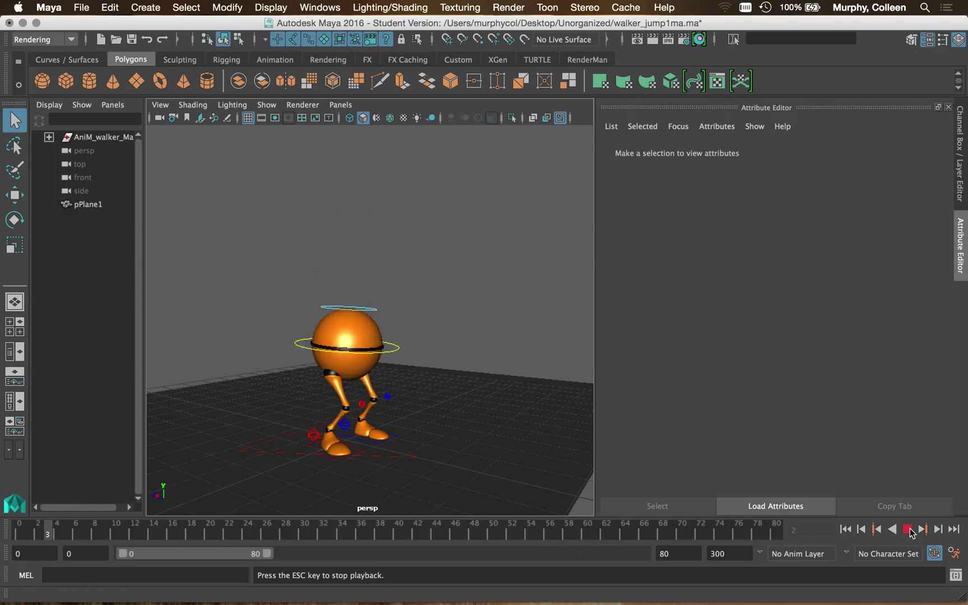
left_click(909, 530)
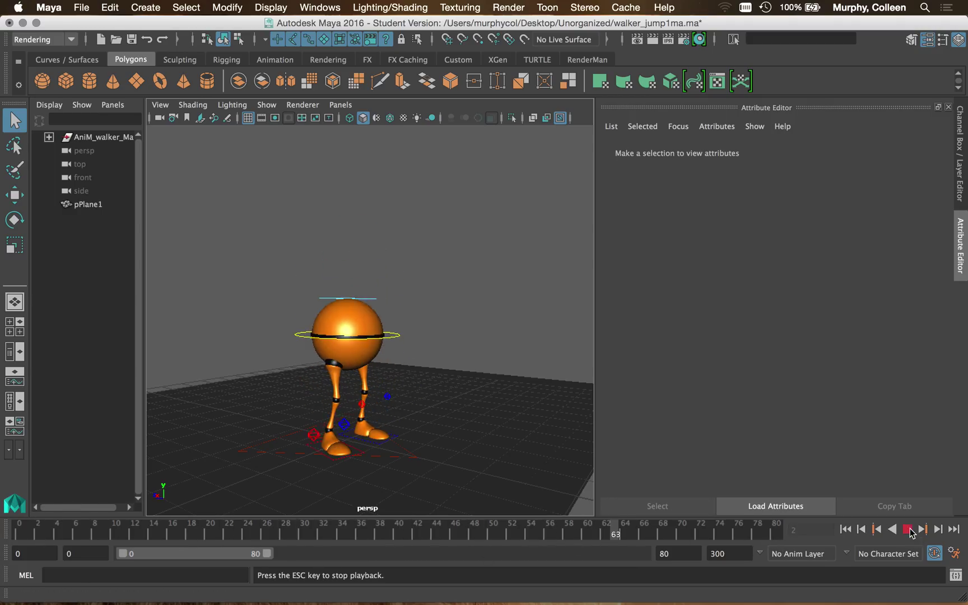
Replace the Attribute Editor with the Channel Box and enlarge the perspective viewport by hiding the Outliner
left_click(952, 110)
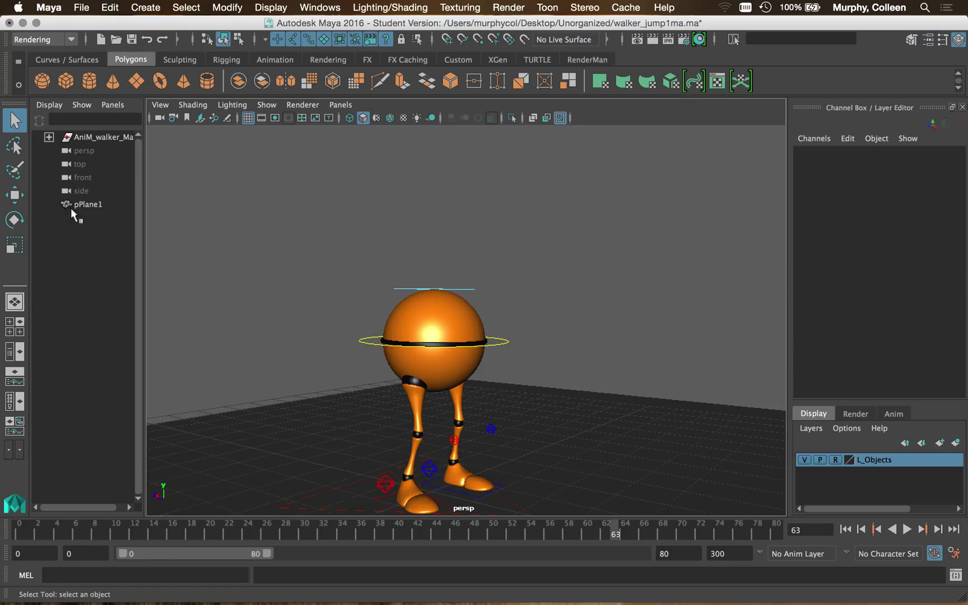
key("space")
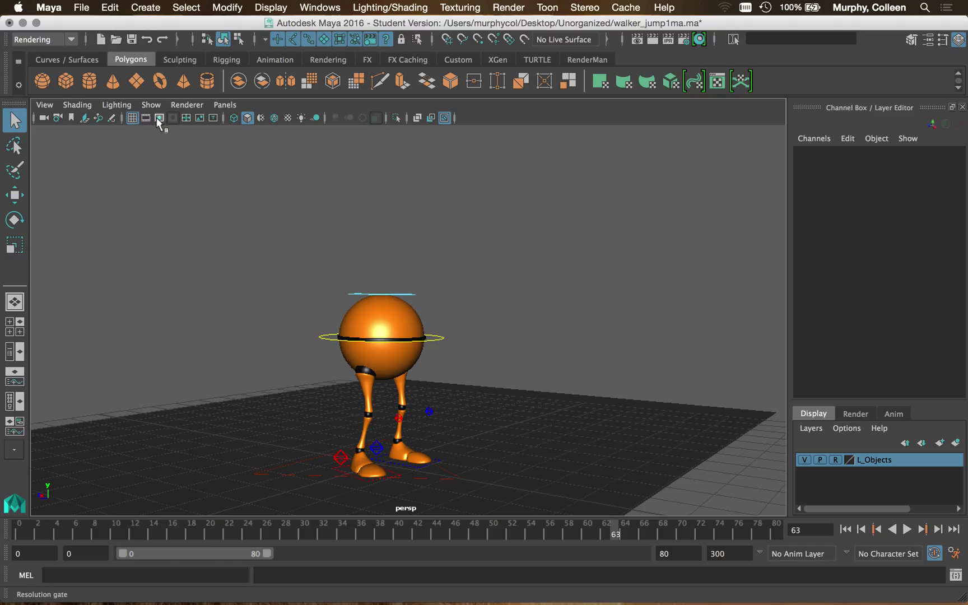
Display the resolution gate in the perspective view
left_click(45, 105)
mouse_move(135, 305)
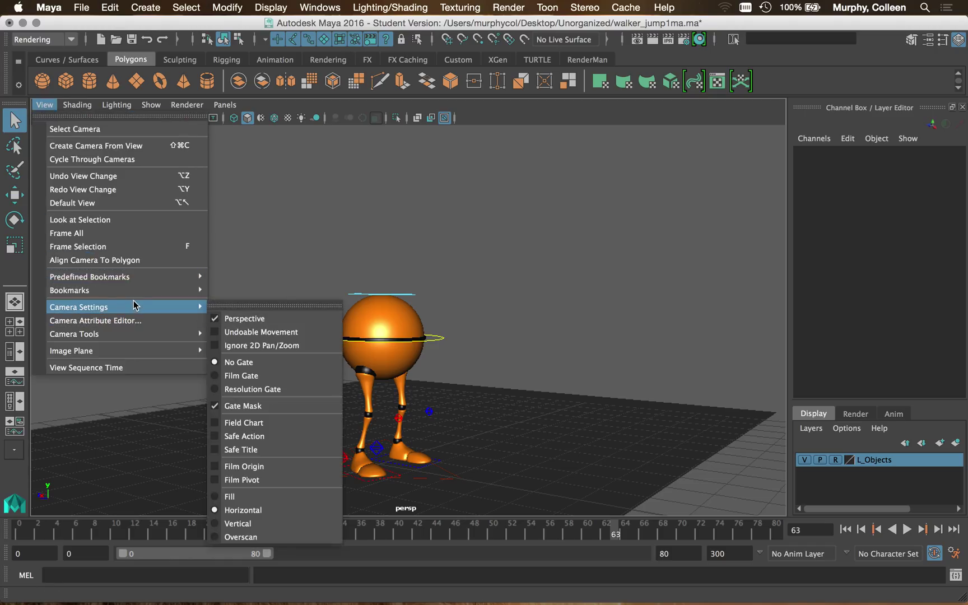
left_click(246, 390)
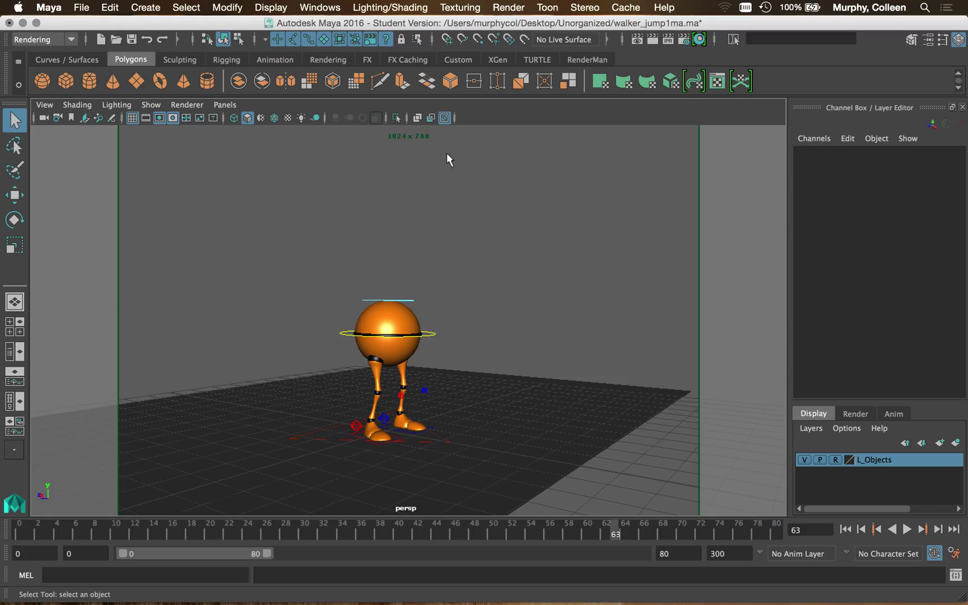
Set the image size preset in the render settings to HD 720 and check its size and resolution fields
left_click(684, 39)
left_click_drag(671, 108, 569, 54)
scroll(581, 328, "down", 3)
scroll(581, 328, "down", 10)
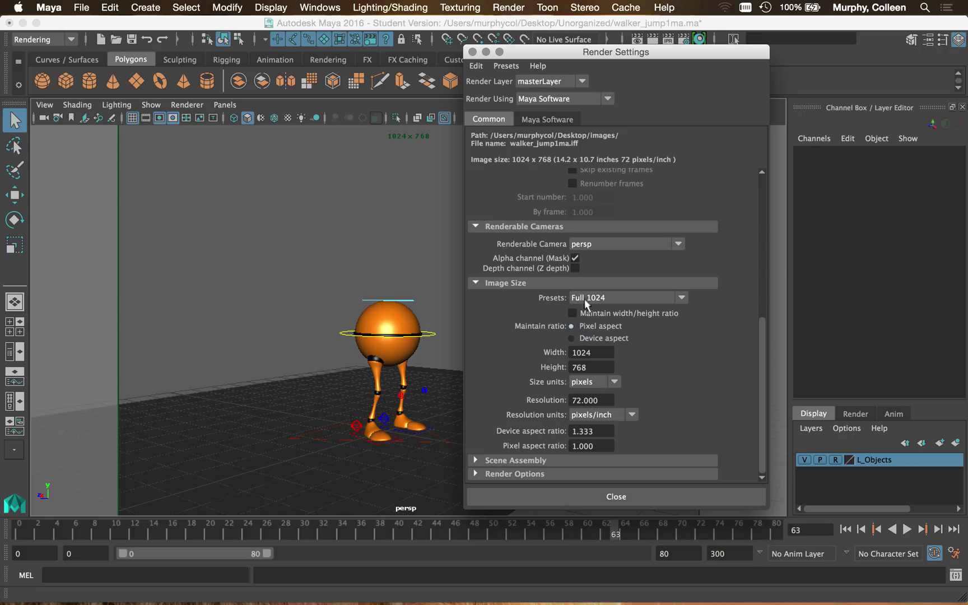
left_click(590, 298)
scroll(595, 401, "down", 5)
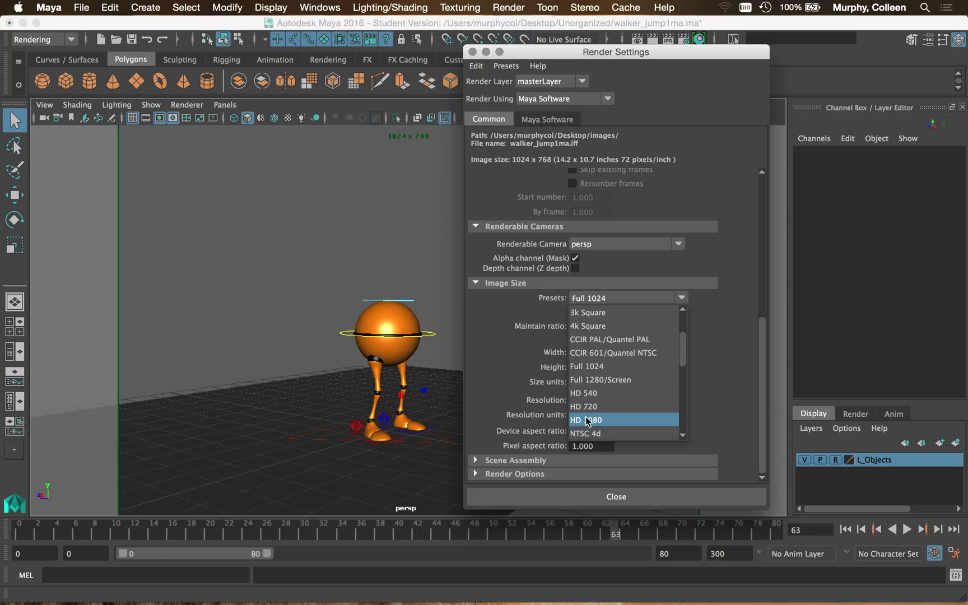
left_click(590, 413)
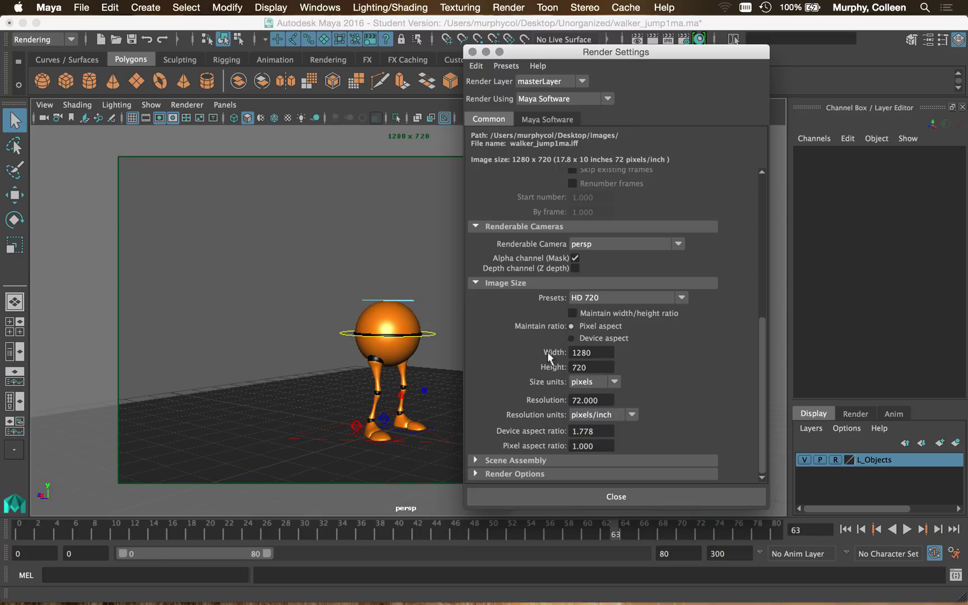
left_click(598, 399)
left_click(572, 355)
key("Tab")
key("shift+Tab")
key("Tab")
Choose persp as the renderable camera in the render settings
scroll(578, 313, "up", 5)
left_click(612, 318)
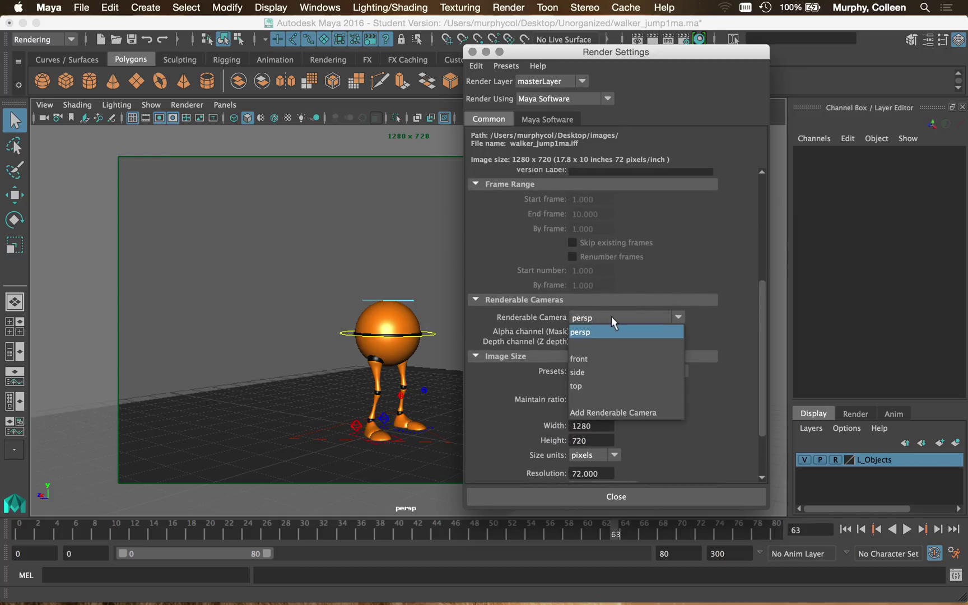
left_click(585, 333)
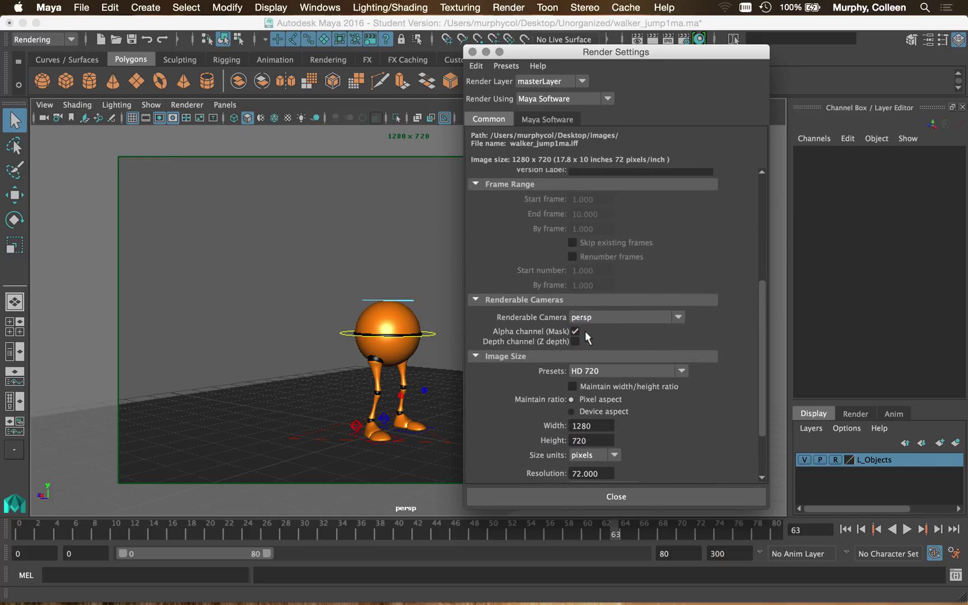
scroll(585, 293, "up", 3)
scroll(585, 292, "down", 1)
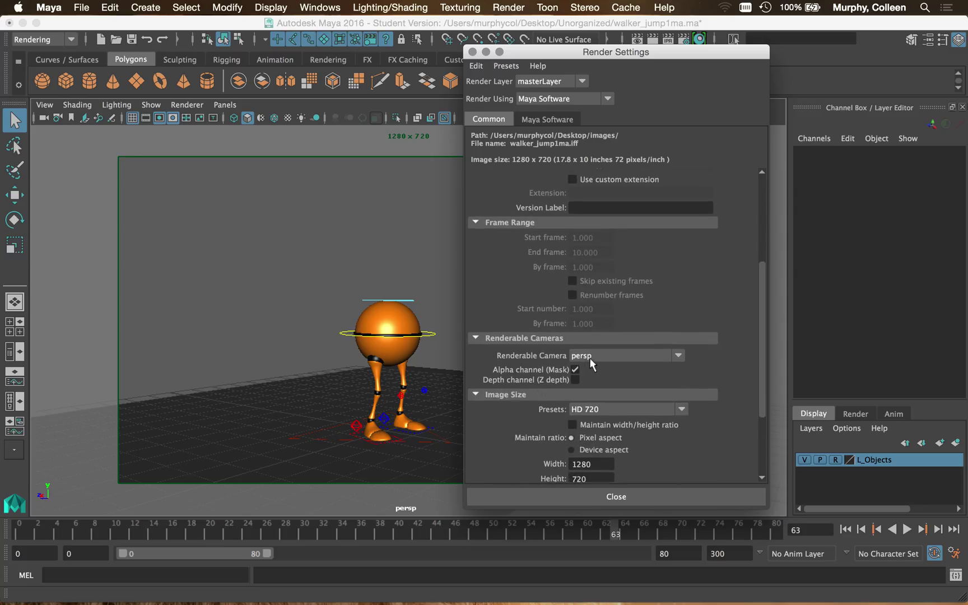
left_click(594, 356)
left_click(596, 373)
Set the output file name prefix to JumpOne and the image format to JPEG (jpg)
scroll(588, 265, "up", 10)
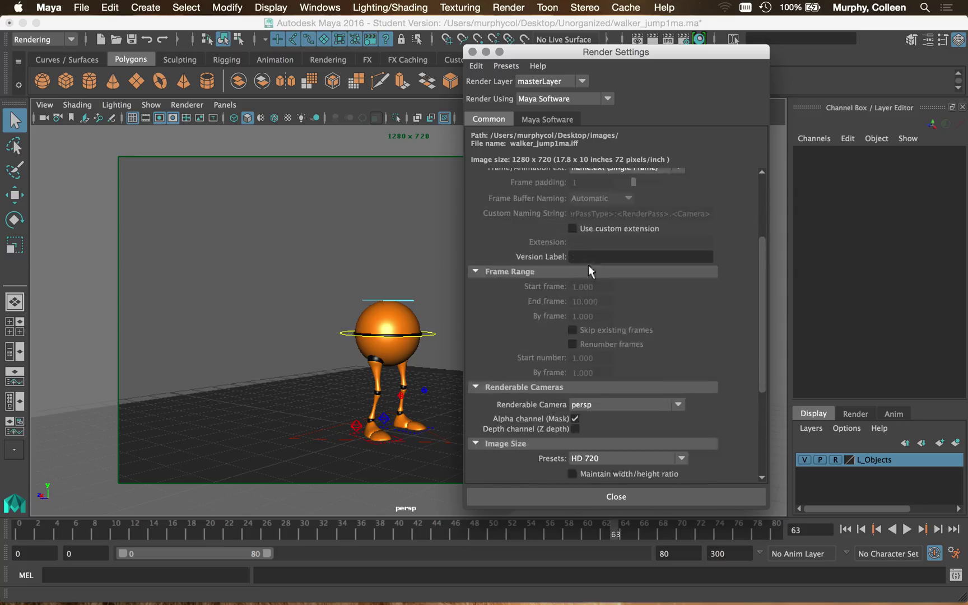
double_click(590, 239)
triple_click(589, 238)
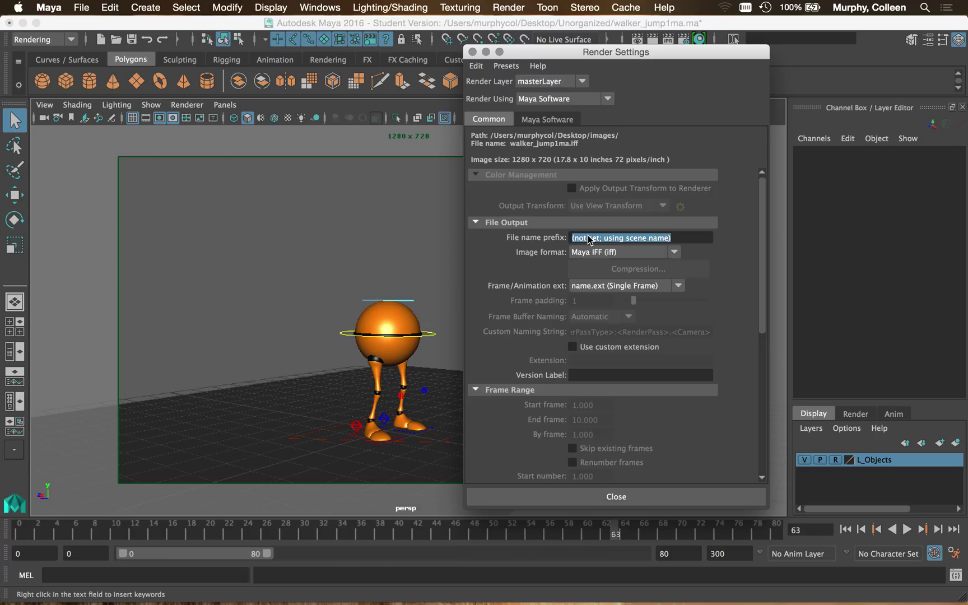
type("Jum")
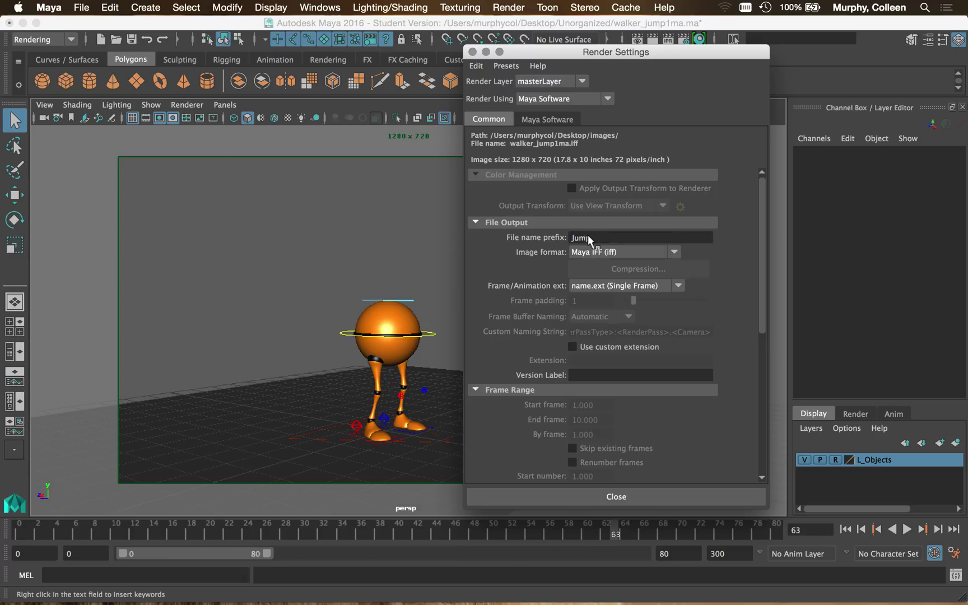
type("pOne")
left_click(585, 252)
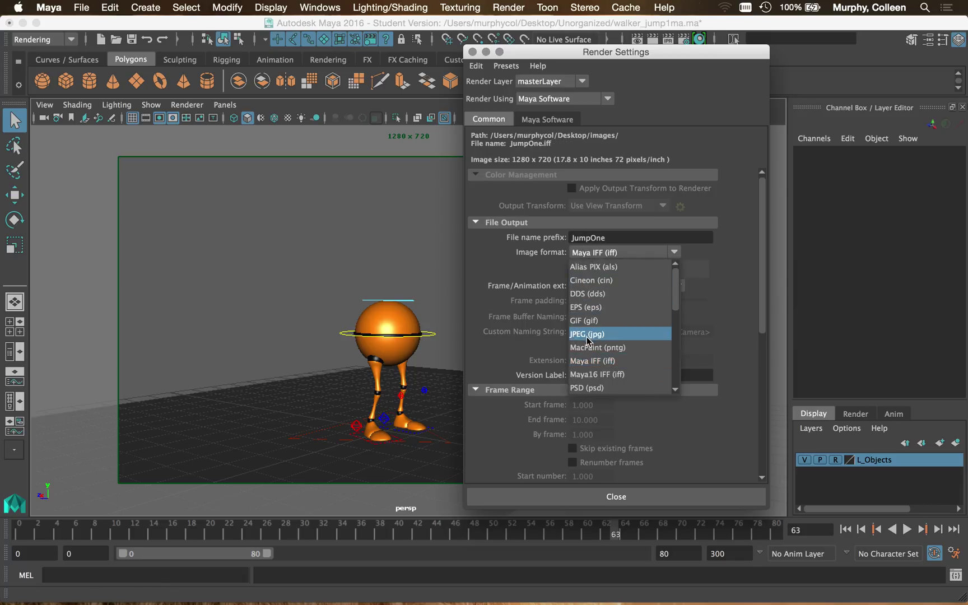
left_click(586, 334)
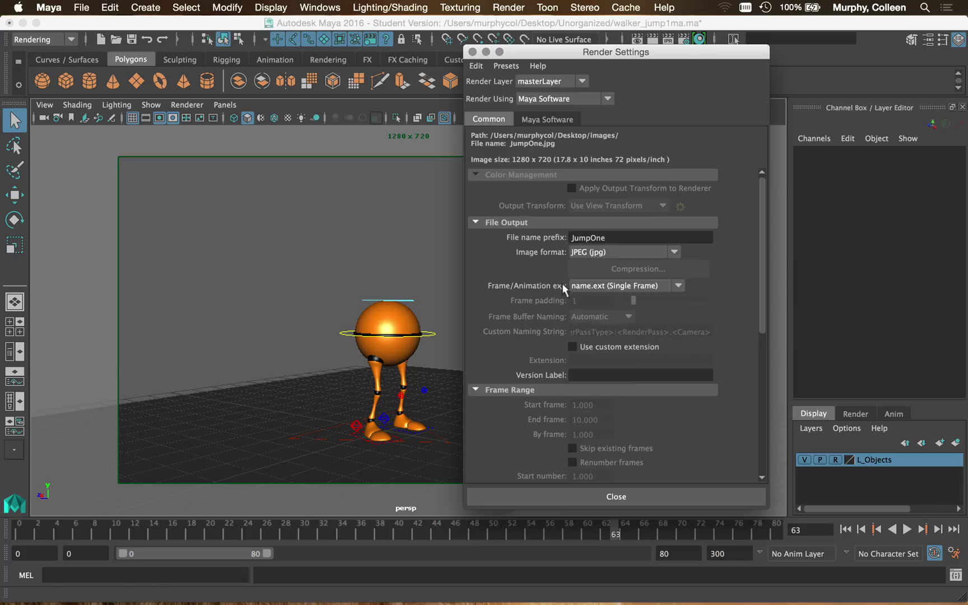
Set the frame/animation extension to name_#.ext and the frame padding to 2
left_click(577, 287)
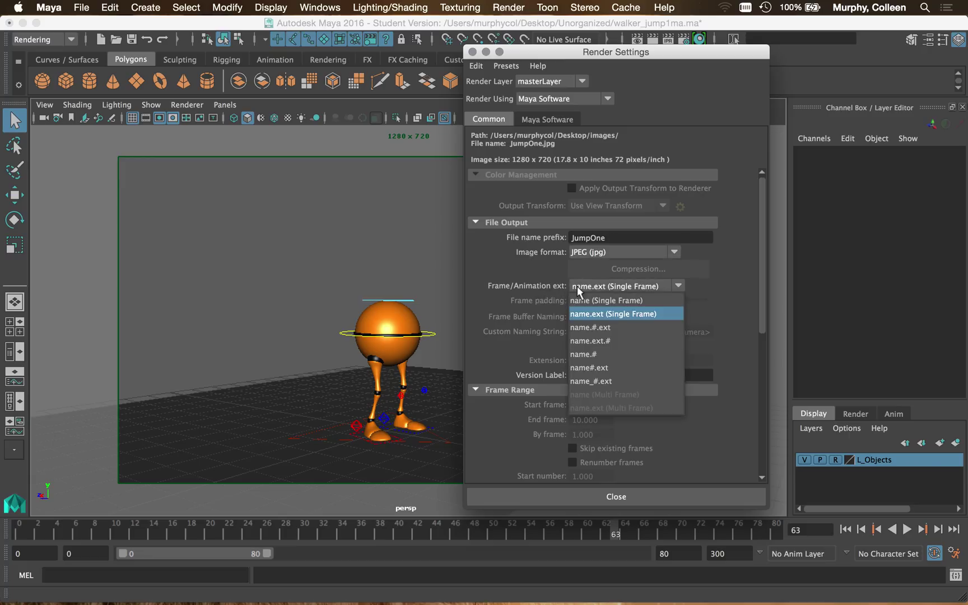
left_click(610, 381)
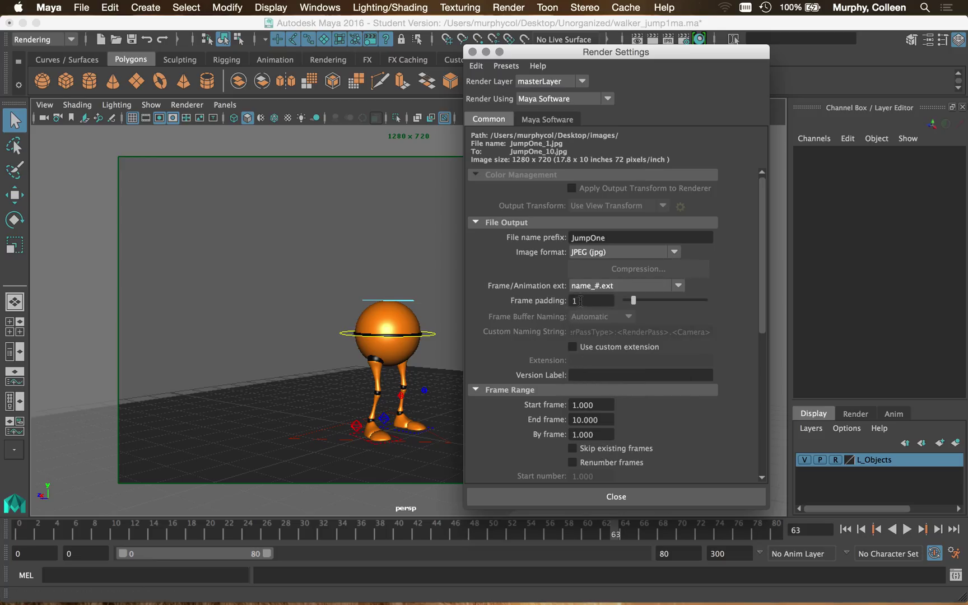
left_click_drag(616, 534, 731, 538)
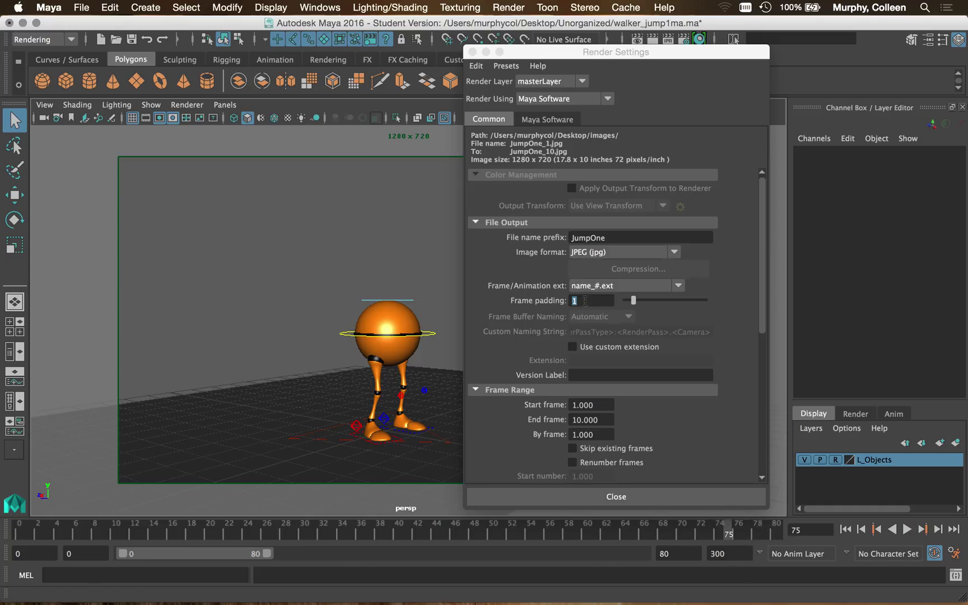
left_click(562, 301)
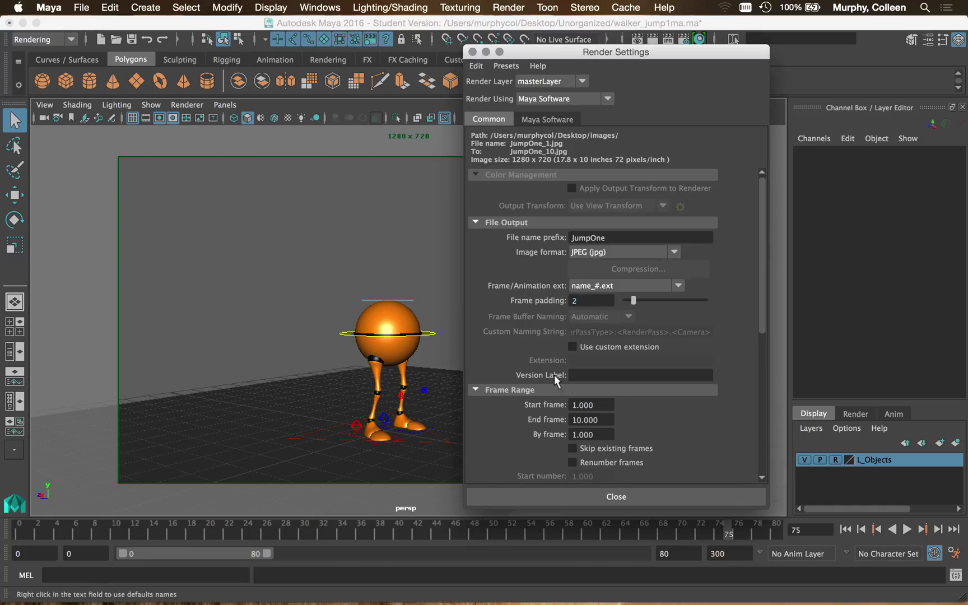
Set the render frame range to start at frame 0 and end at frame 75
left_click(591, 407)
scroll(592, 364, "down", 4)
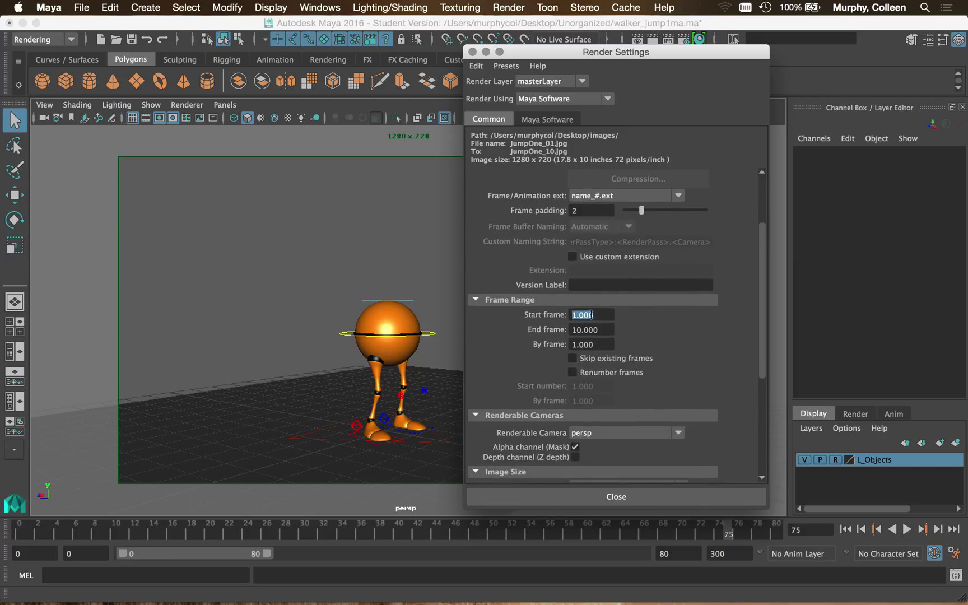
type("0")
left_click(603, 330)
type("75")
left_click(599, 316)
left_click(605, 330)
scroll(575, 435, "down", 3)
scroll(573, 433, "up", 7)
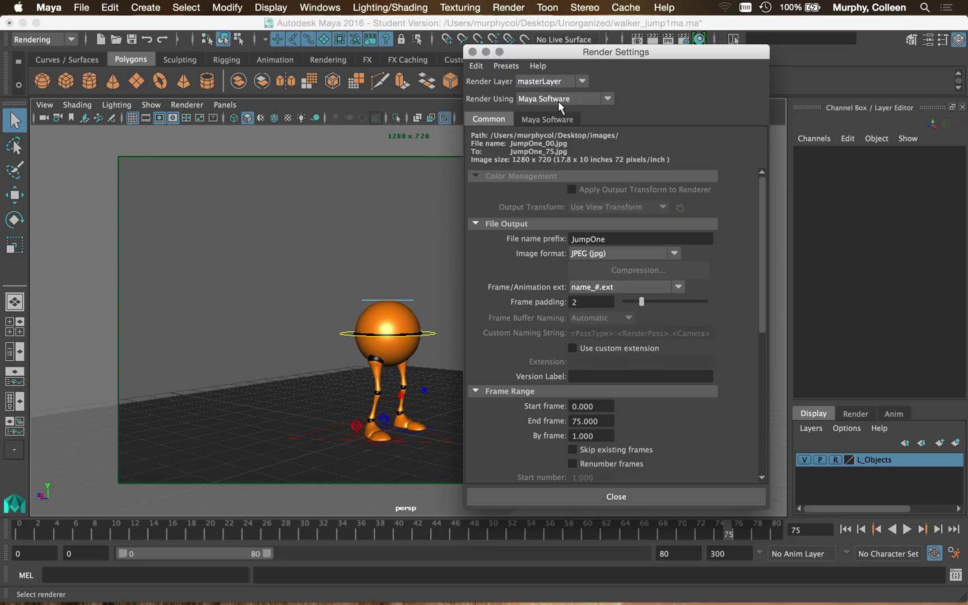
Review the Maya Software quality settings and the renderer choice, and close the render settings
left_click(551, 118)
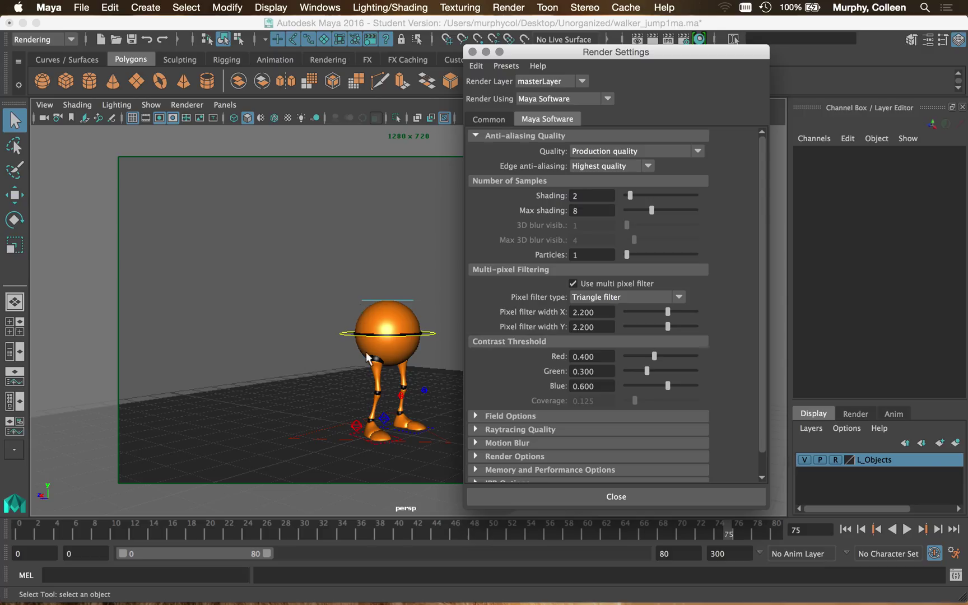
left_click(540, 100)
left_click(538, 101)
left_click(480, 119)
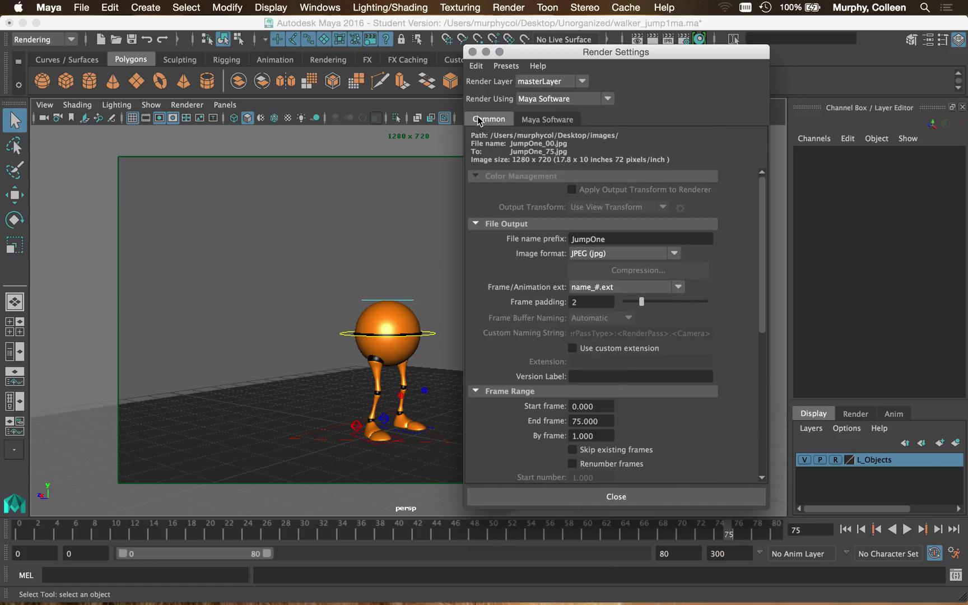
left_click(601, 497)
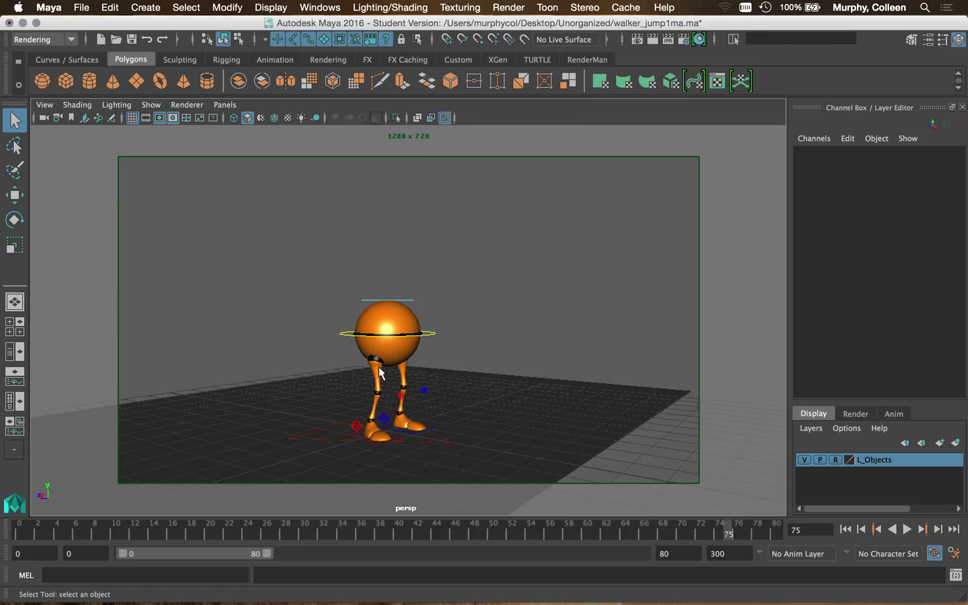
Frame the perspective view on the control ring around the walker's body and zoom out to fit the whole character
scroll(381, 373, "down", 3)
scroll(382, 373, "up", 5)
scroll(381, 372, "down", 3)
scroll(381, 372, "up", 2)
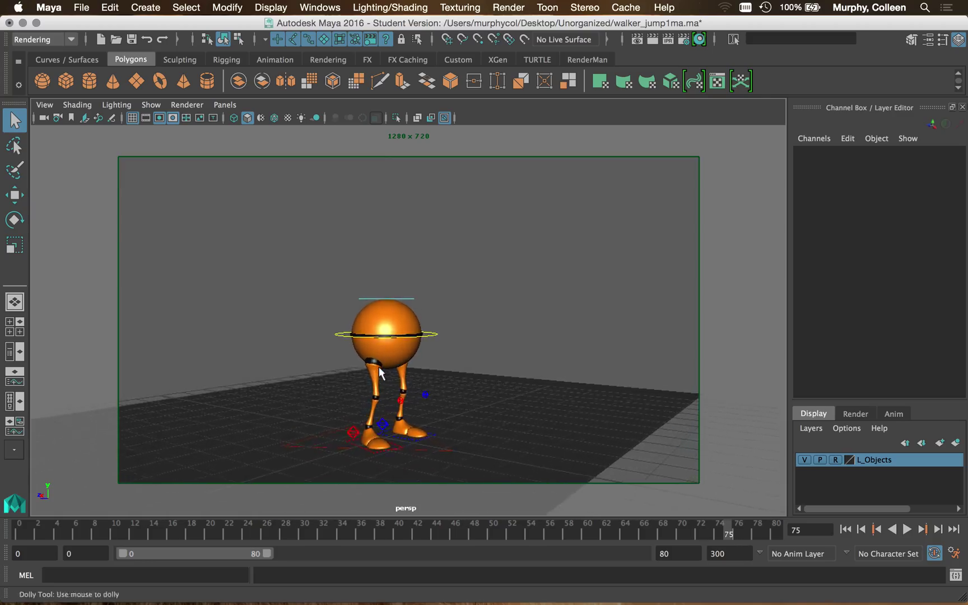
scroll(380, 369, "up", 1)
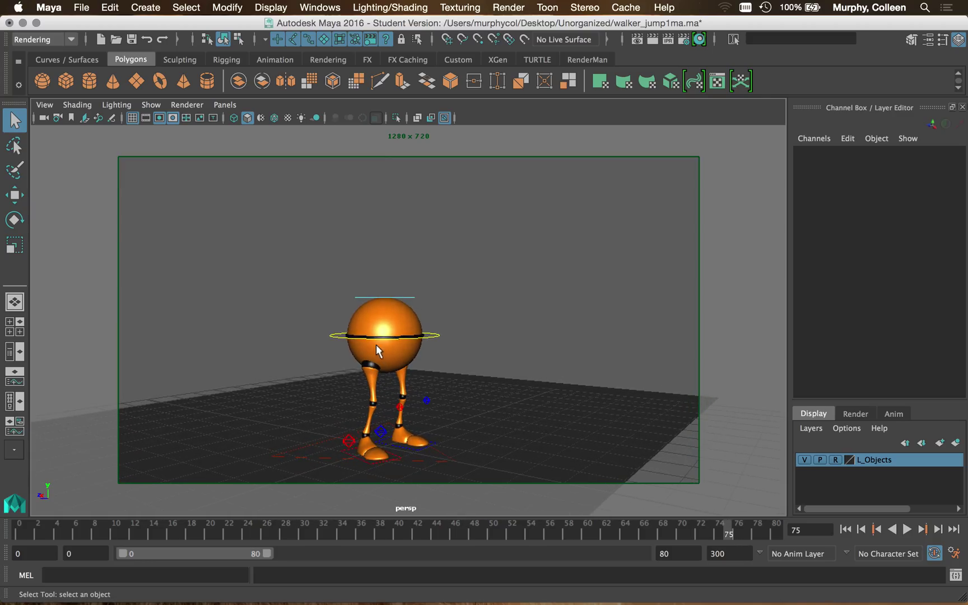
left_click(438, 335)
key("f")
left_click_drag(477, 395, 478, 392)
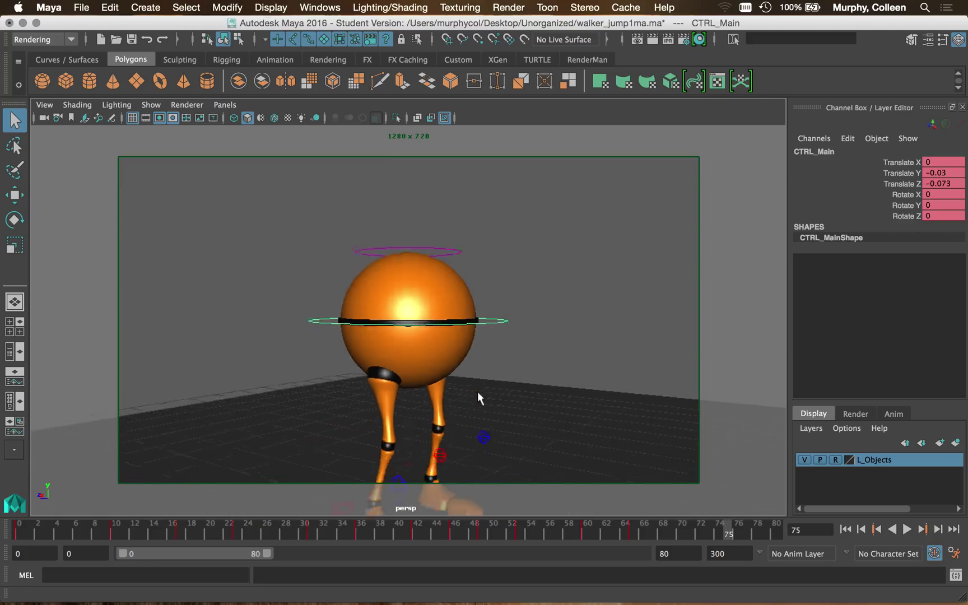
scroll(477, 392, "down", 3)
Frame the perspective view on the walker's left knee control and orbit to a lower camera angle
left_click(445, 378)
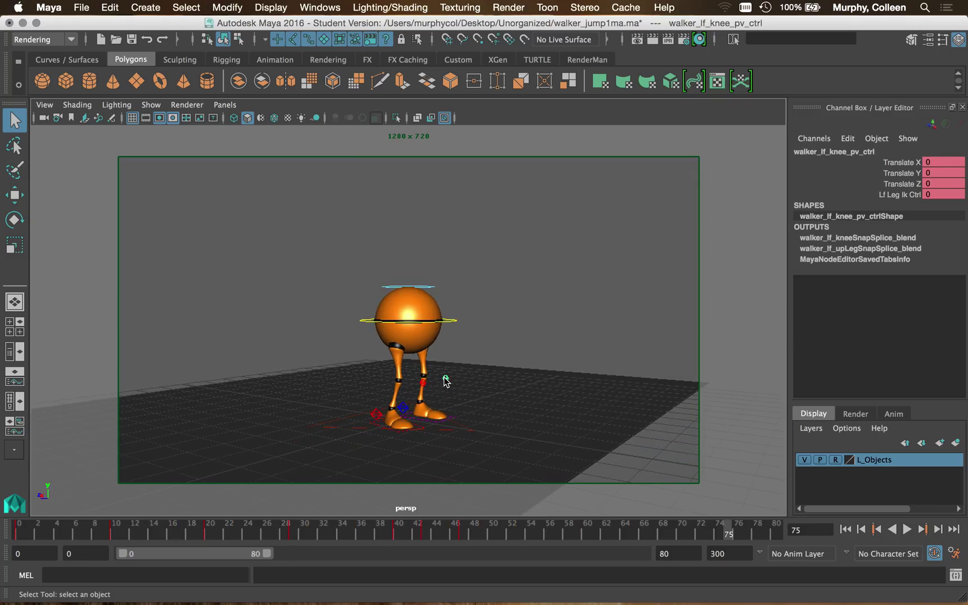
key("f")
scroll(459, 393, "down", 5)
scroll(461, 394, "down", 2)
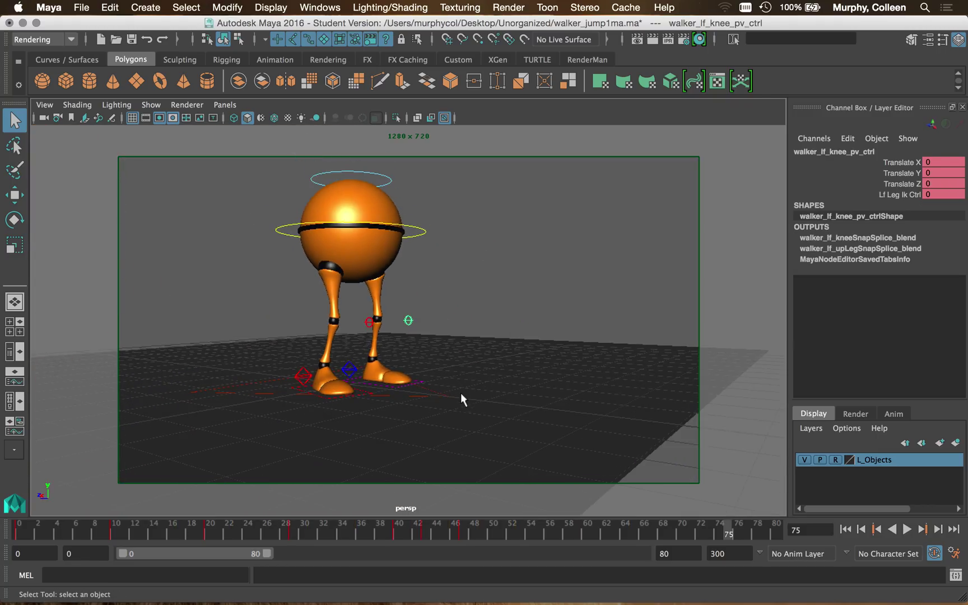
left_click(450, 370)
mouse_move(453, 309)
left_mouse_down("alt")
mouse_move(454, 283)
mouse_move(453, 292)
left_mouse_up("alt")
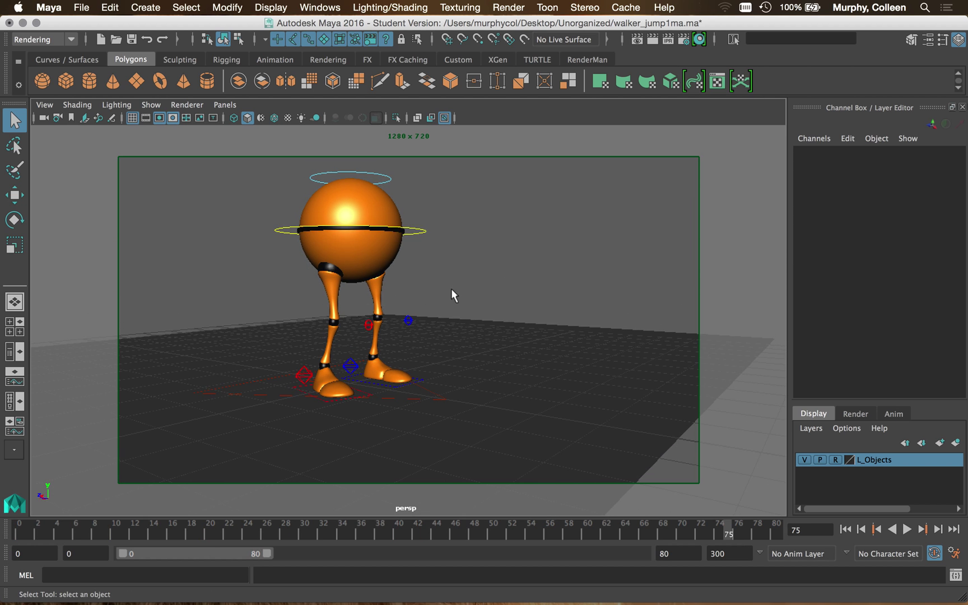
Frame the view on the walker's top control, leaving headroom above the whole character inside the resolution gate, from a low camera angle
left_click(387, 180)
key("f")
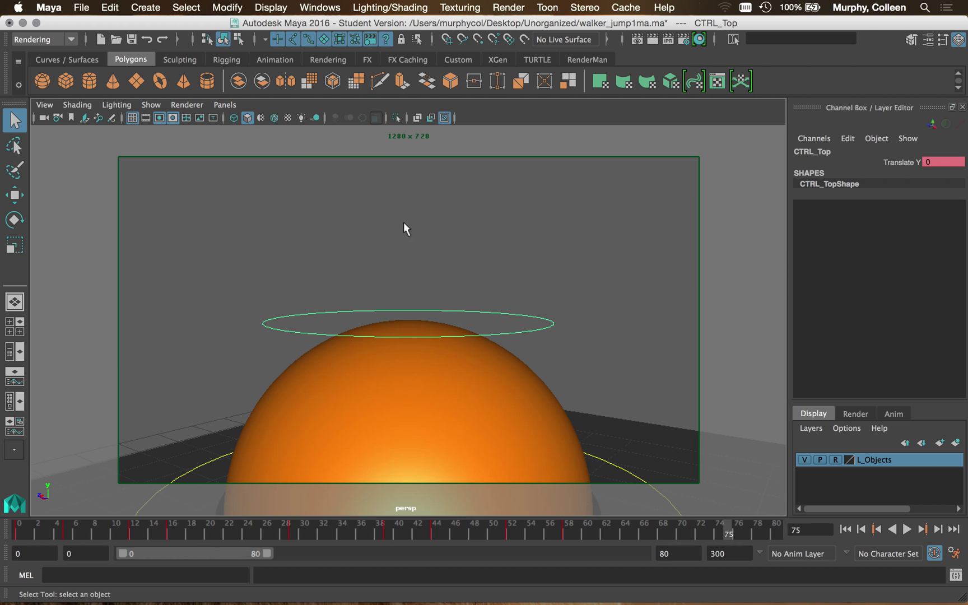
scroll(441, 354, "down", 6)
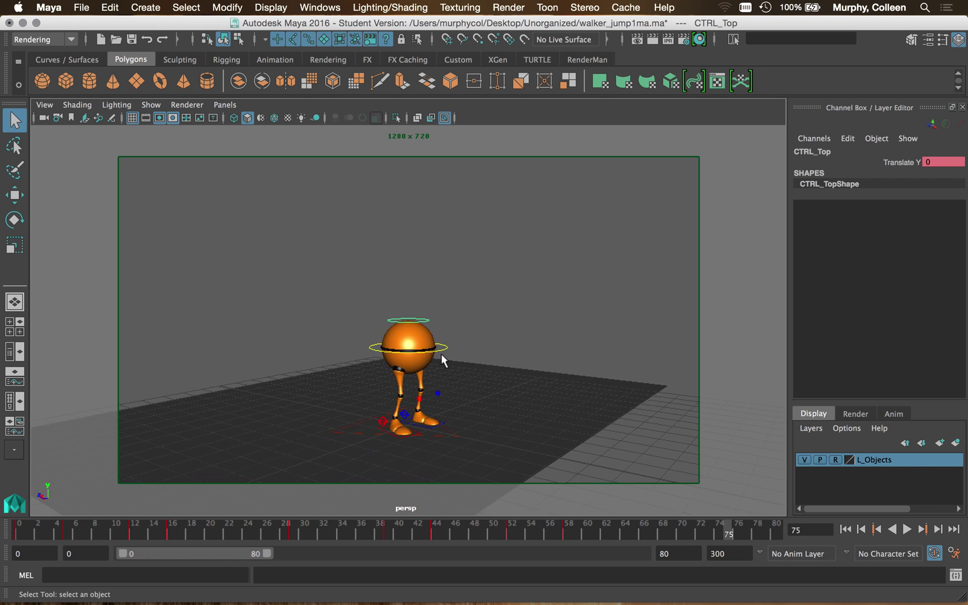
left_click(552, 343)
left_click_drag(552, 341, 550, 333, "alt")
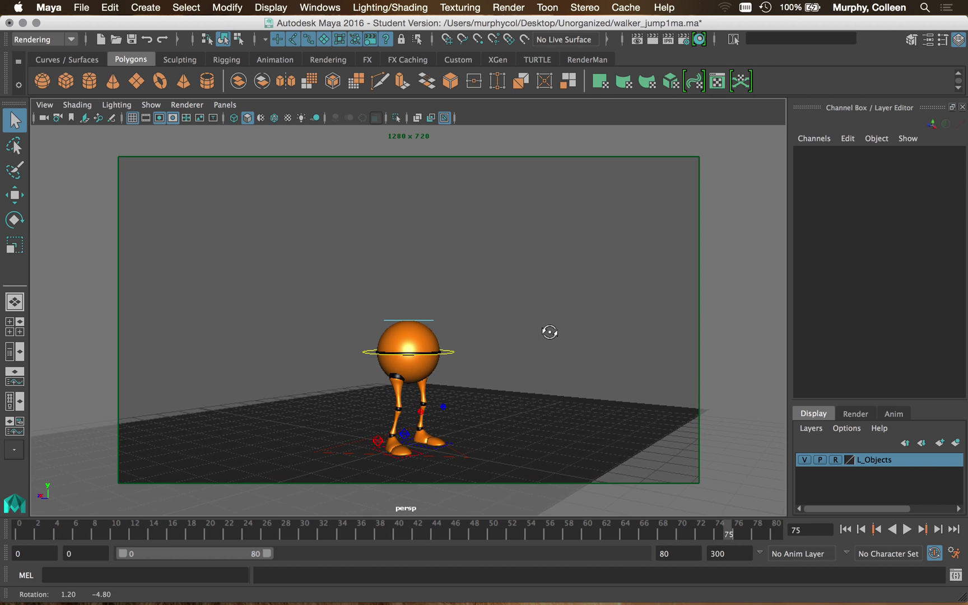
Scale the ground plane along its Z axis so it extends across the far side of the resolution gate, and deselect it
left_click(645, 395)
key("r")
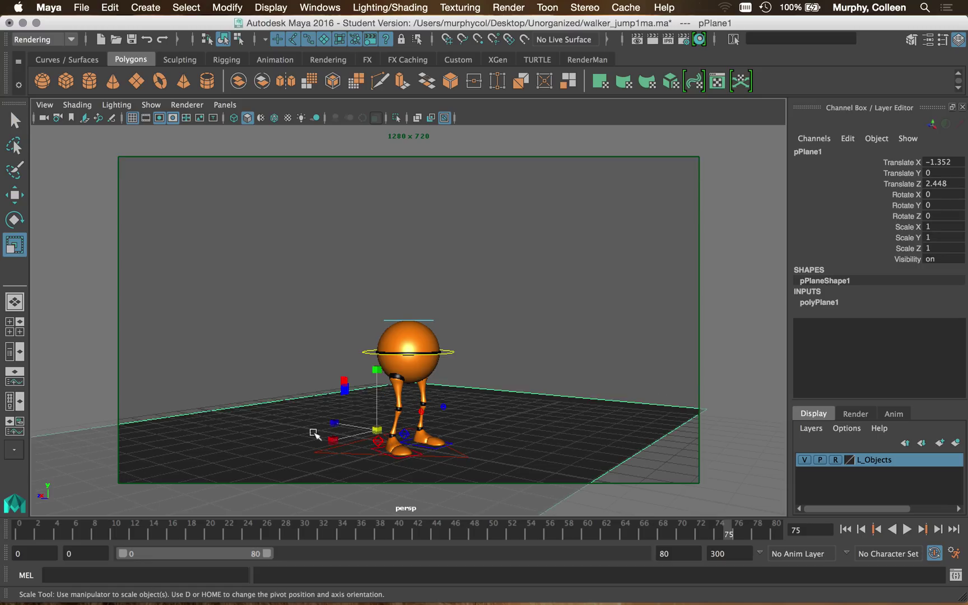
left_click_drag(332, 423, 192, 382)
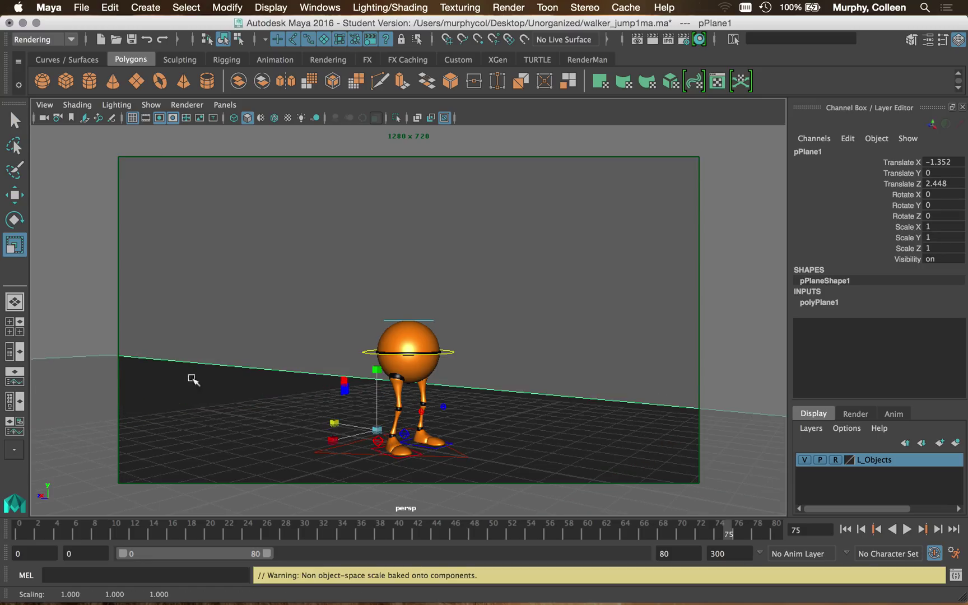
left_click(535, 335)
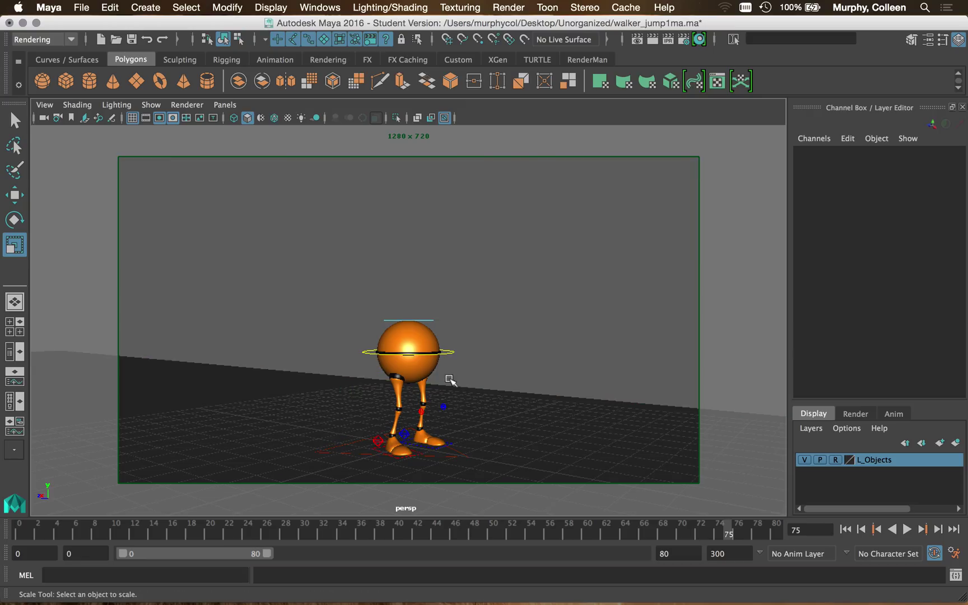
Test-render the current frame with Maya Software, close the render view and leave nothing selected
left_click(653, 40)
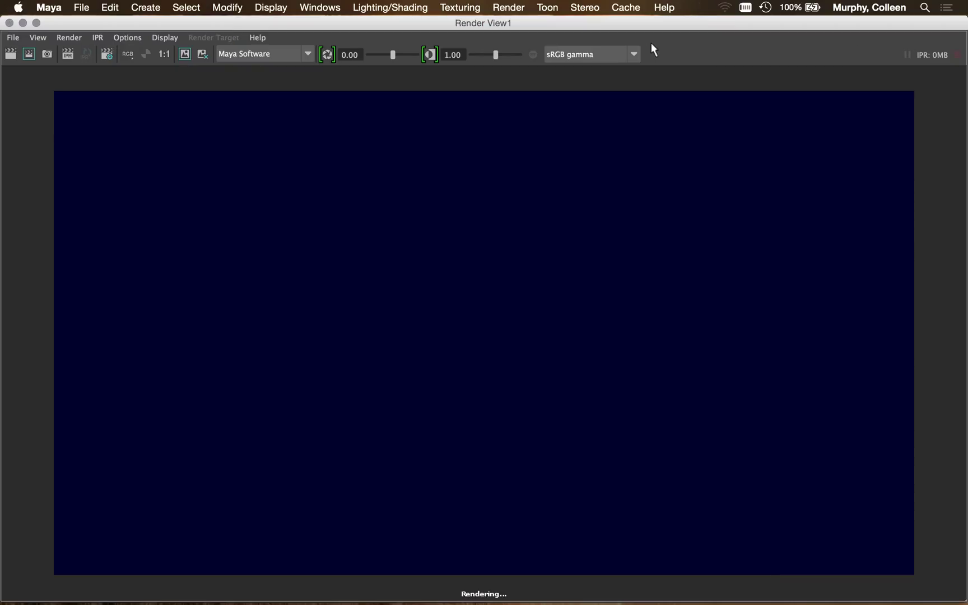
left_click(9, 23)
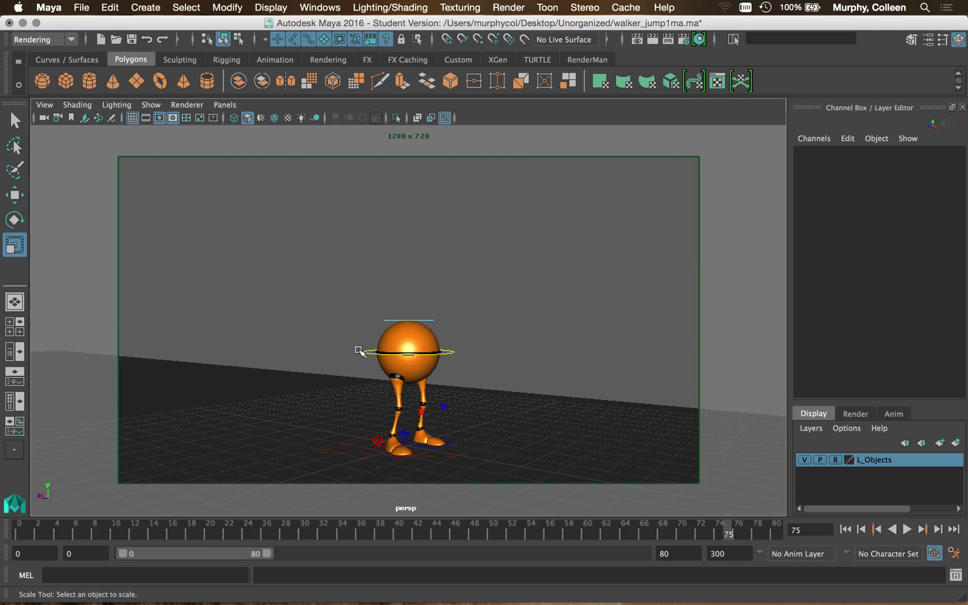
left_click(367, 352)
left_click(329, 300)
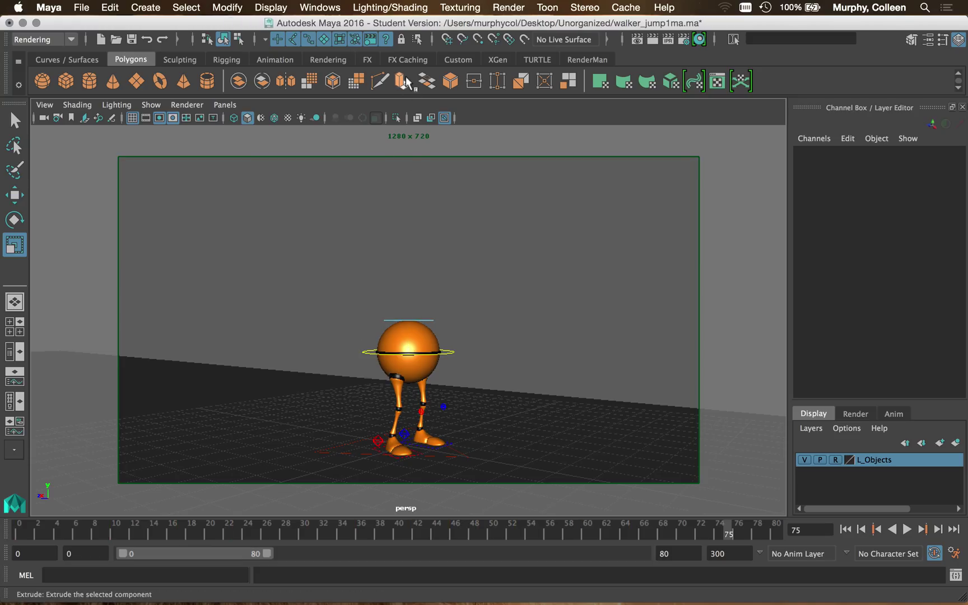
Check the output path and file names in the render settings, and open the project folder chooser without changing the project
left_click(683, 40)
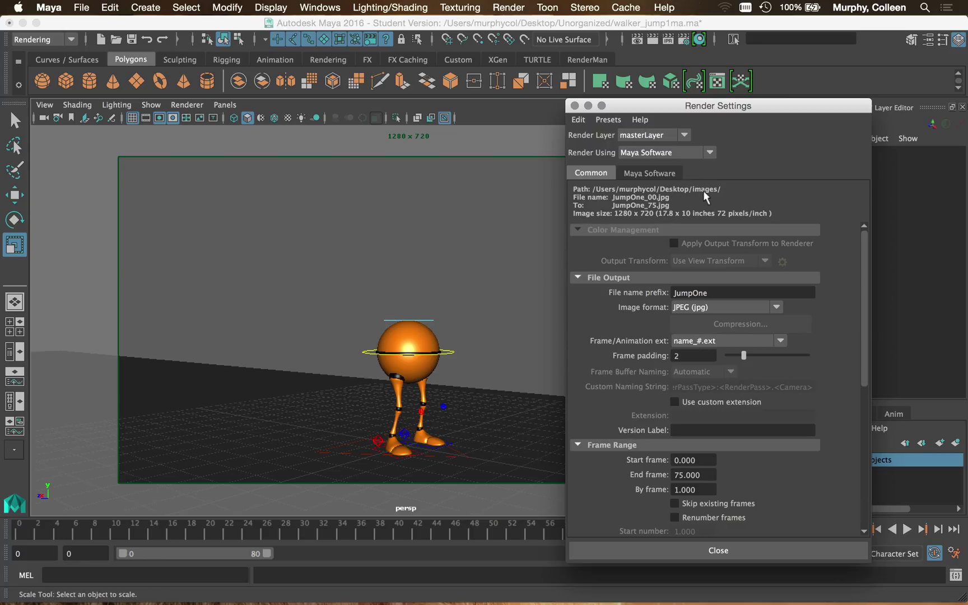
left_click(700, 554)
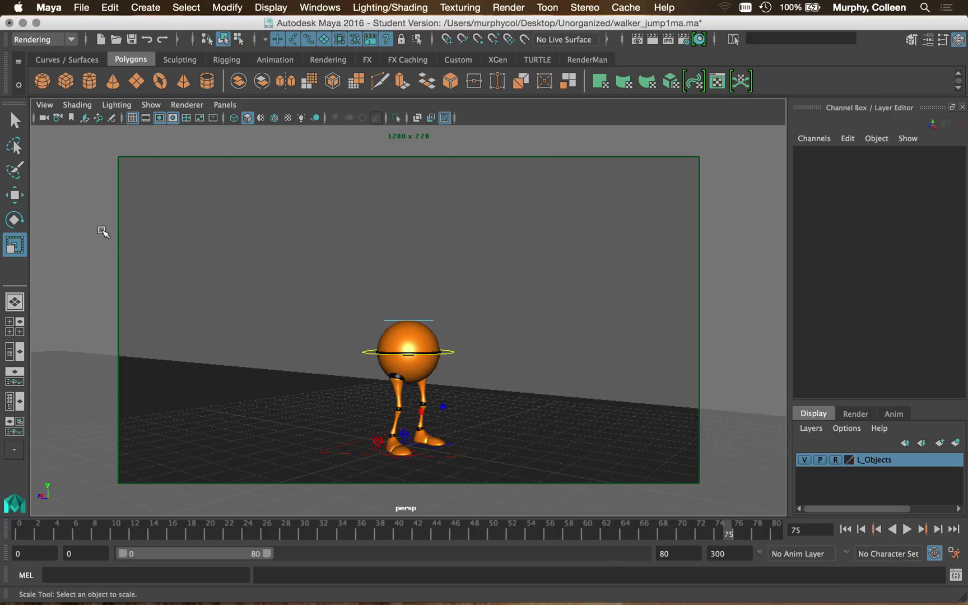
left_click(81, 7)
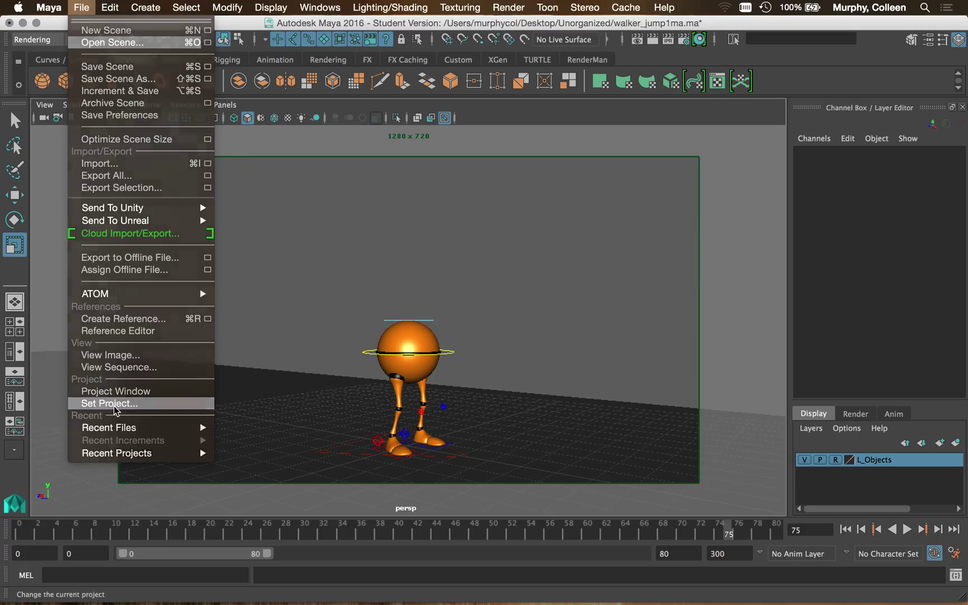
left_click(134, 403)
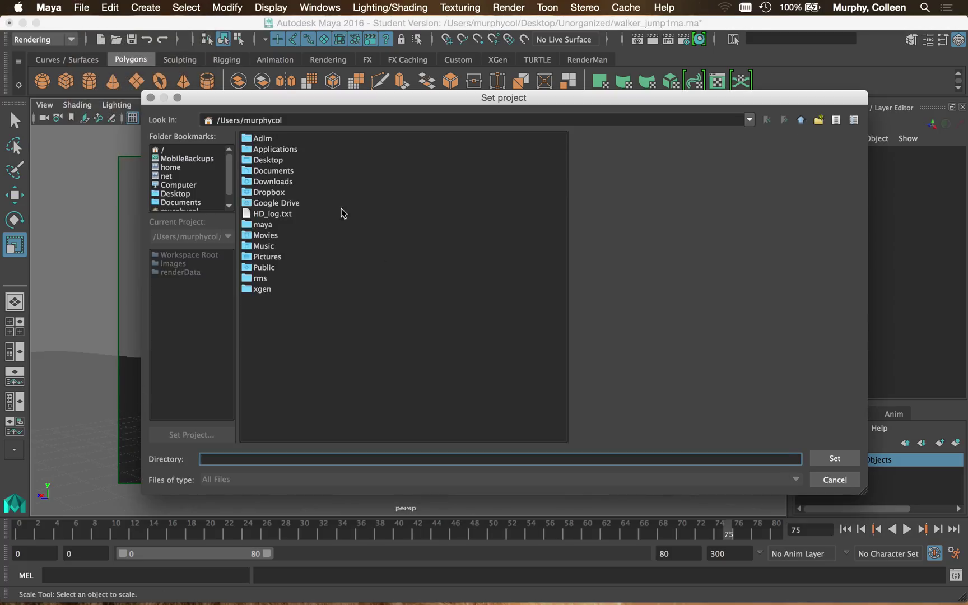
left_click(835, 480)
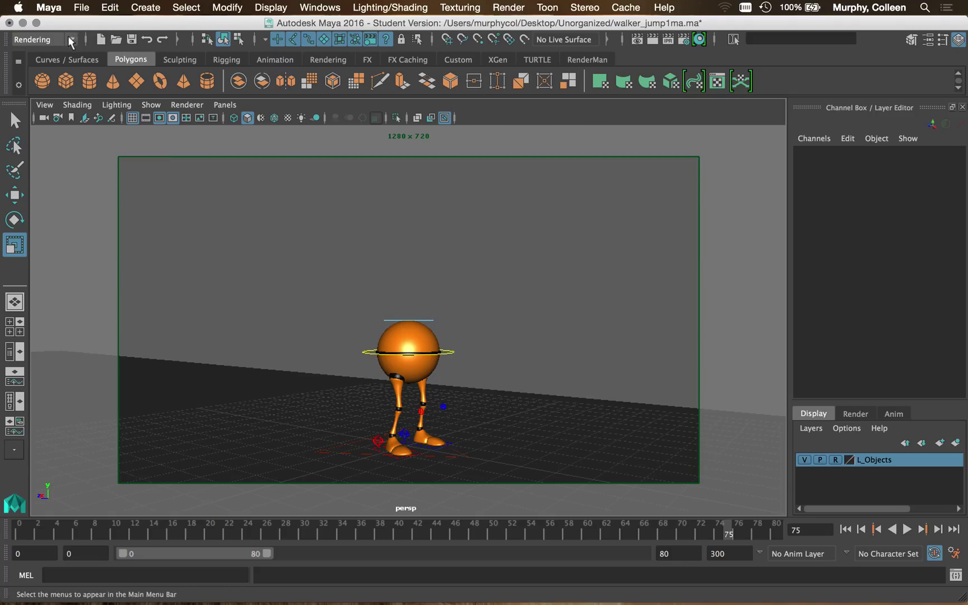
Start a batch render of the jump animation with the Rendering menu set active, accepting the student version notice
left_click(34, 39)
left_click(22, 108)
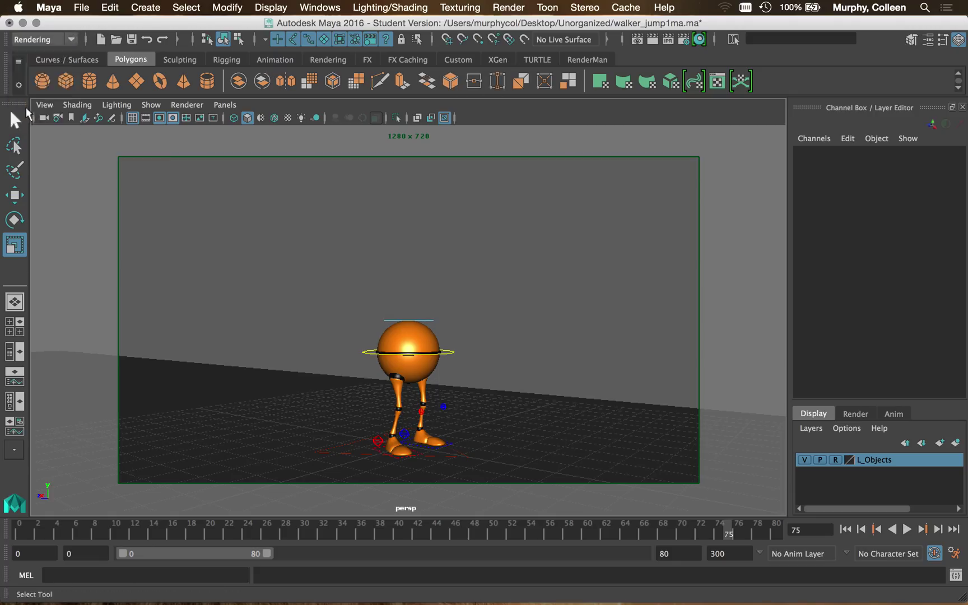
left_click(511, 6)
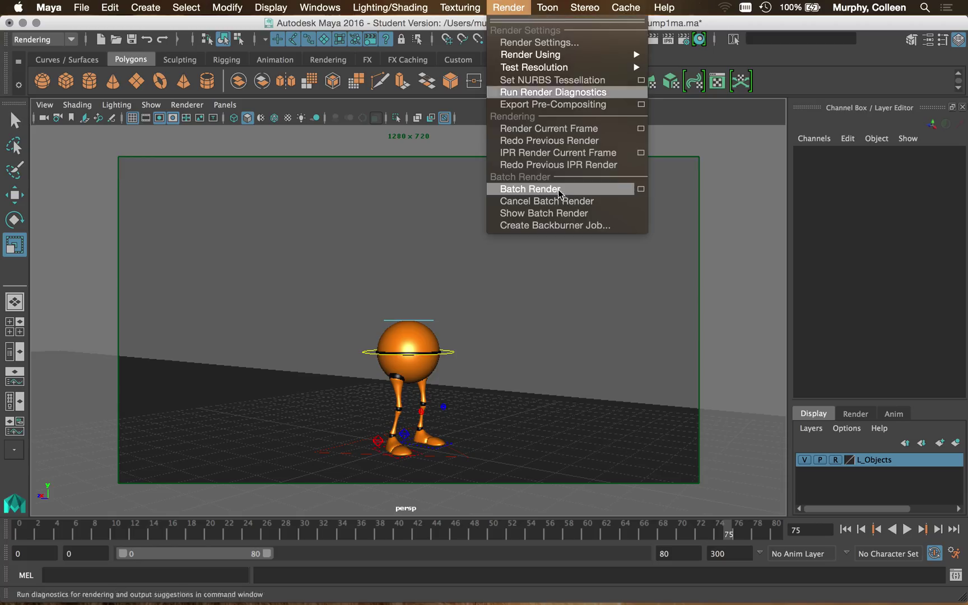
left_click(597, 195)
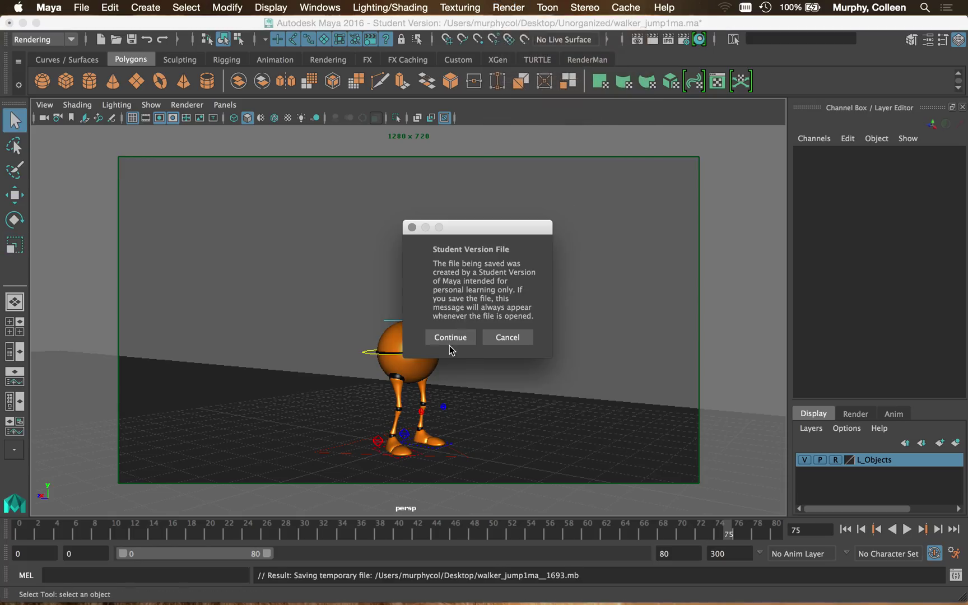
left_click(449, 343)
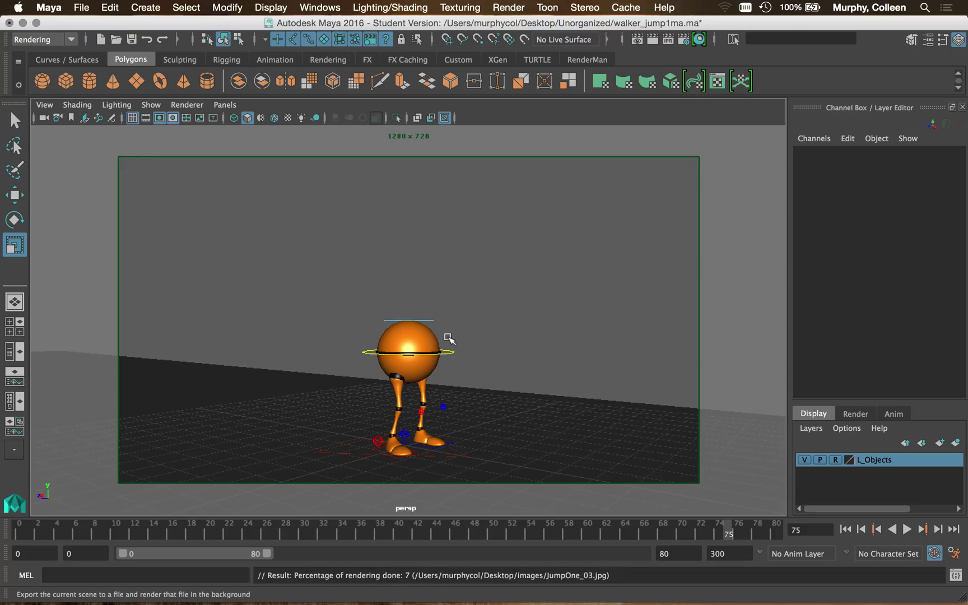
Switch to After Effects, dismiss the welcome screen and enlarge the window to fill the screen
mouse_move(264, 602)
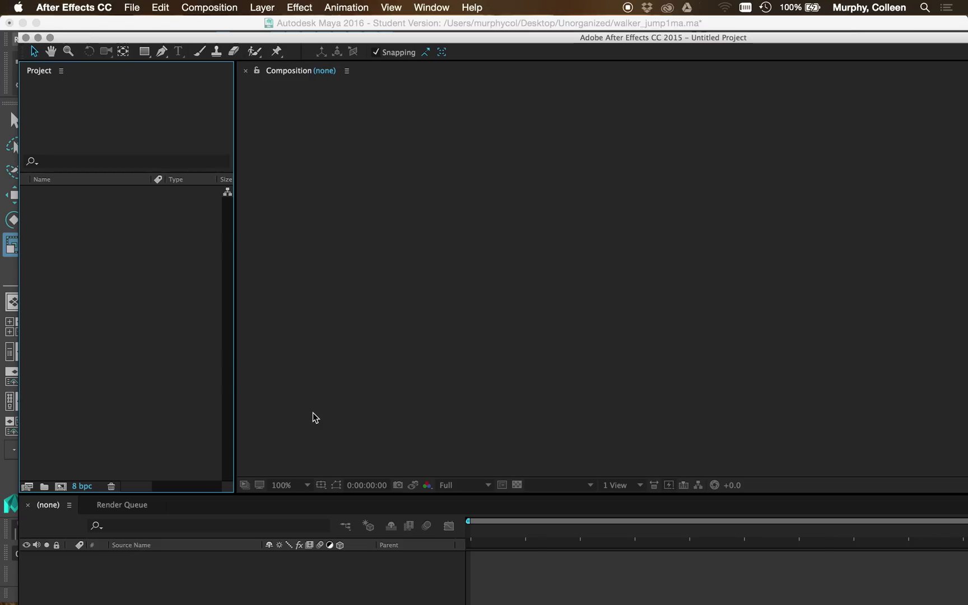
left_click(128, 41)
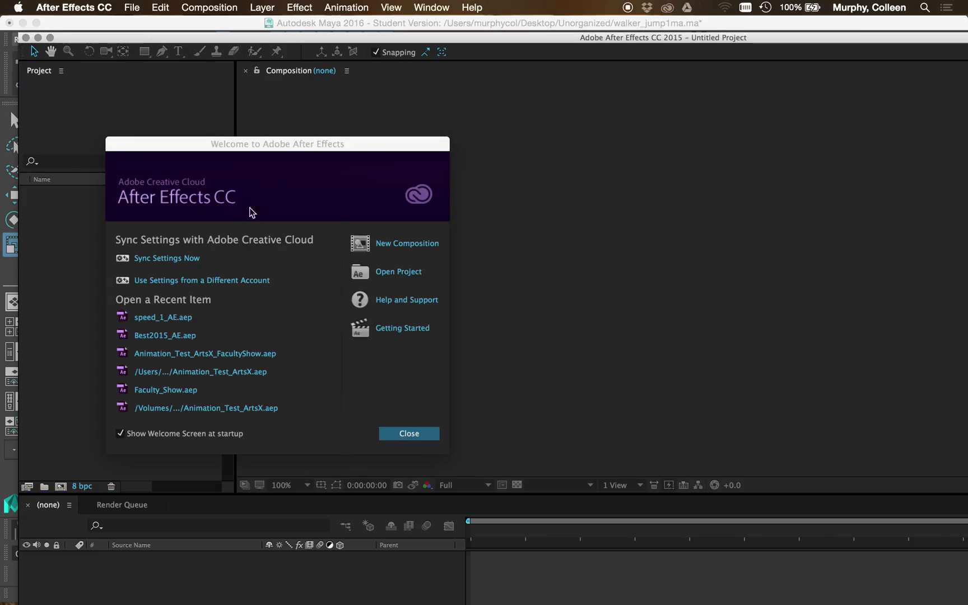
left_click_drag(253, 145, 480, 151)
left_click(644, 436)
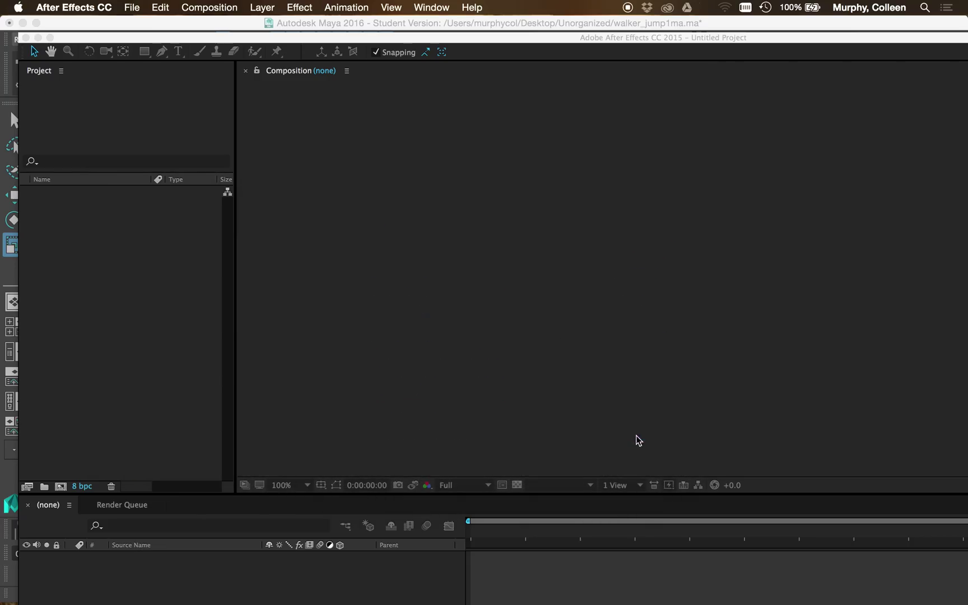
left_click_drag(218, 40, 433, 103)
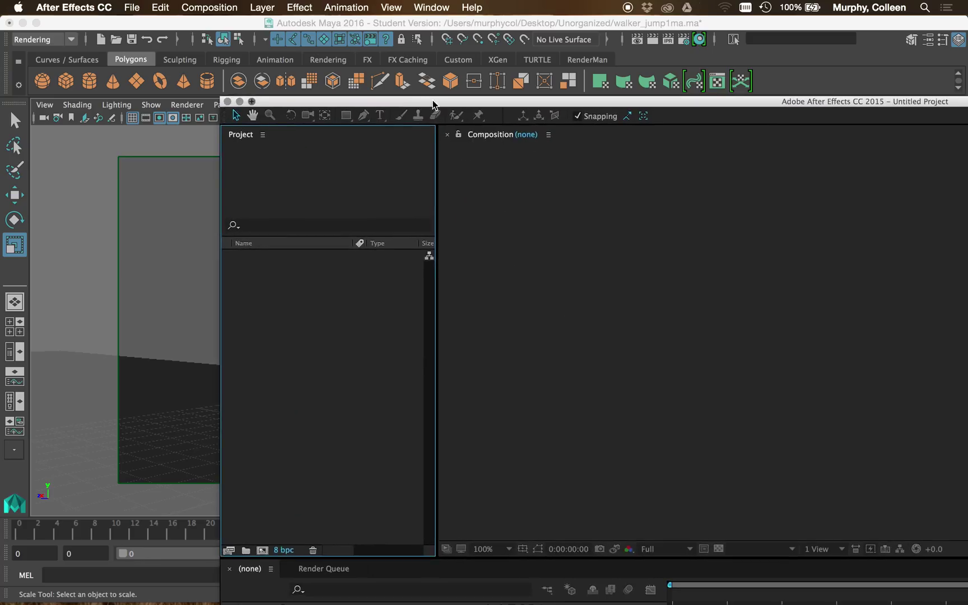
double_click(433, 103)
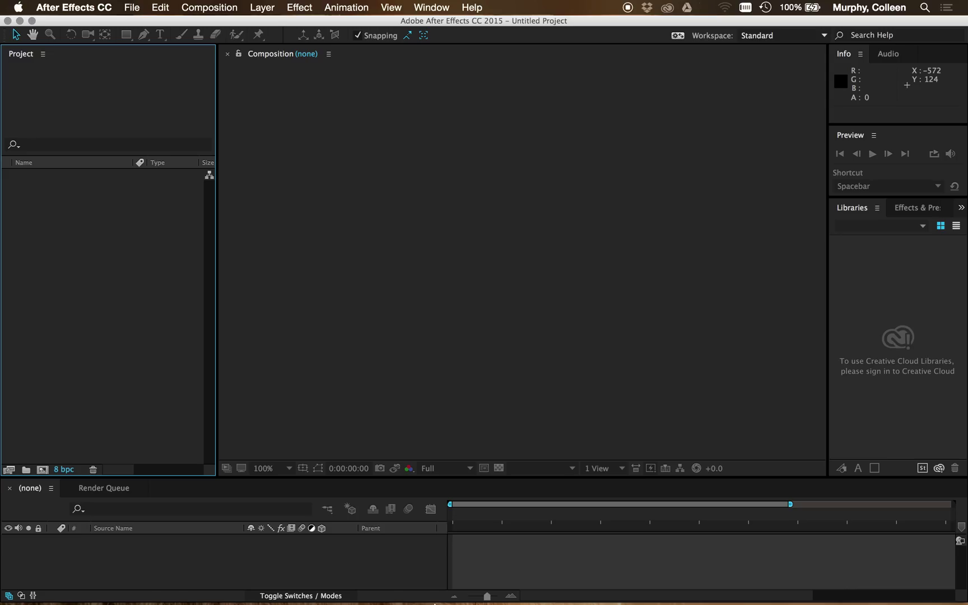
Start a file import and expand the images folder on the Desktop
left_click(131, 8)
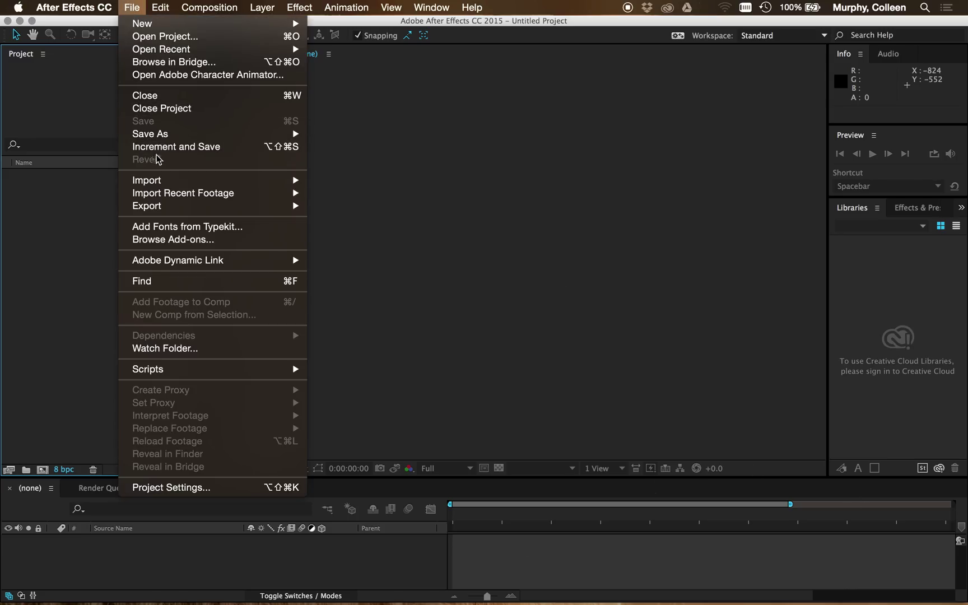
mouse_move(173, 185)
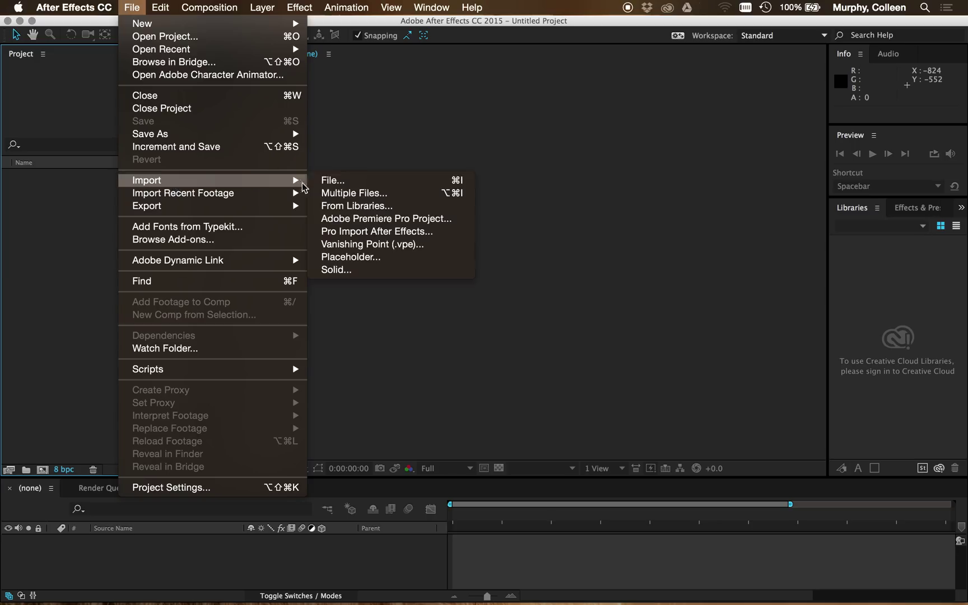
left_click(331, 181)
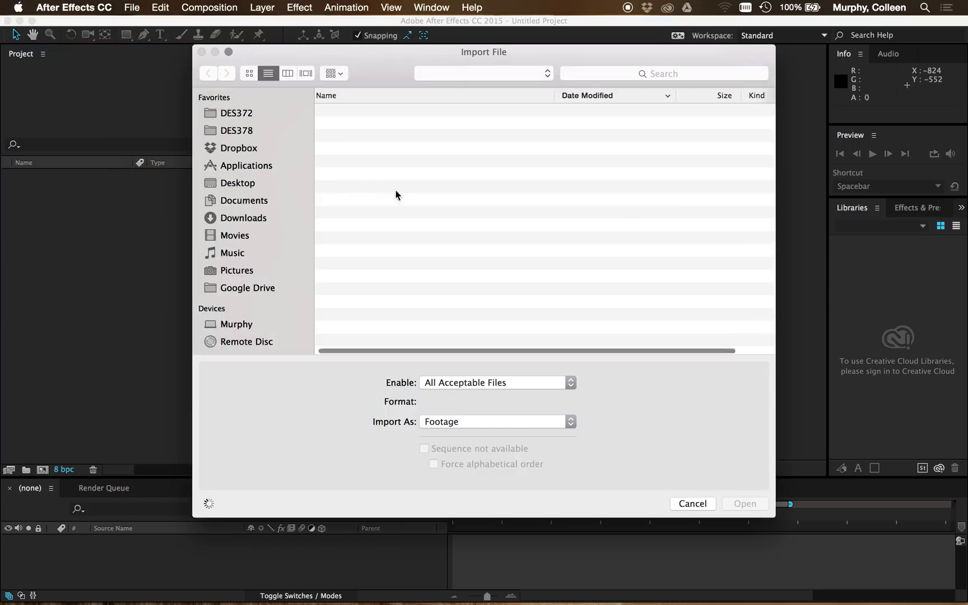
left_click(320, 111)
left_click(321, 111)
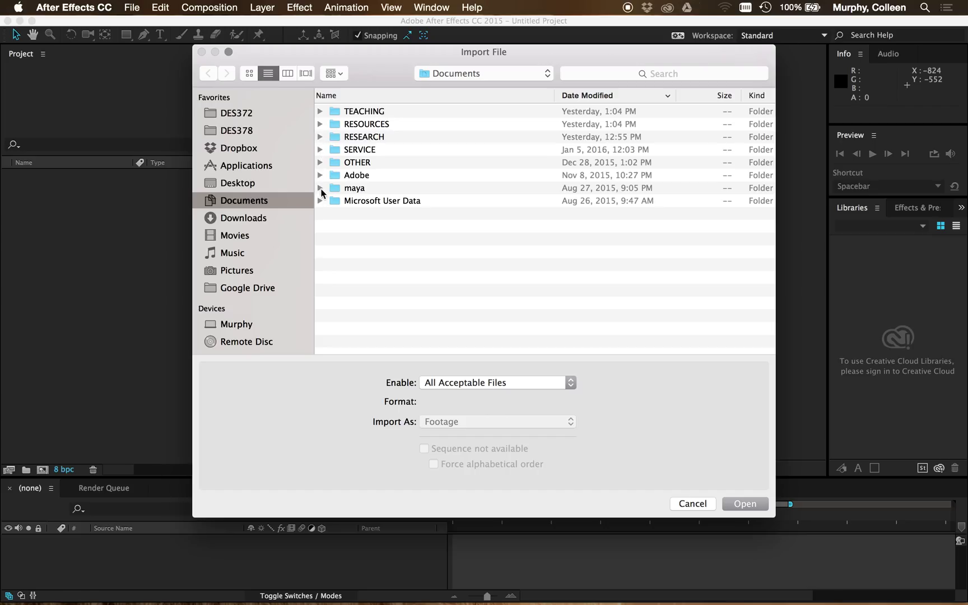
left_click(249, 184)
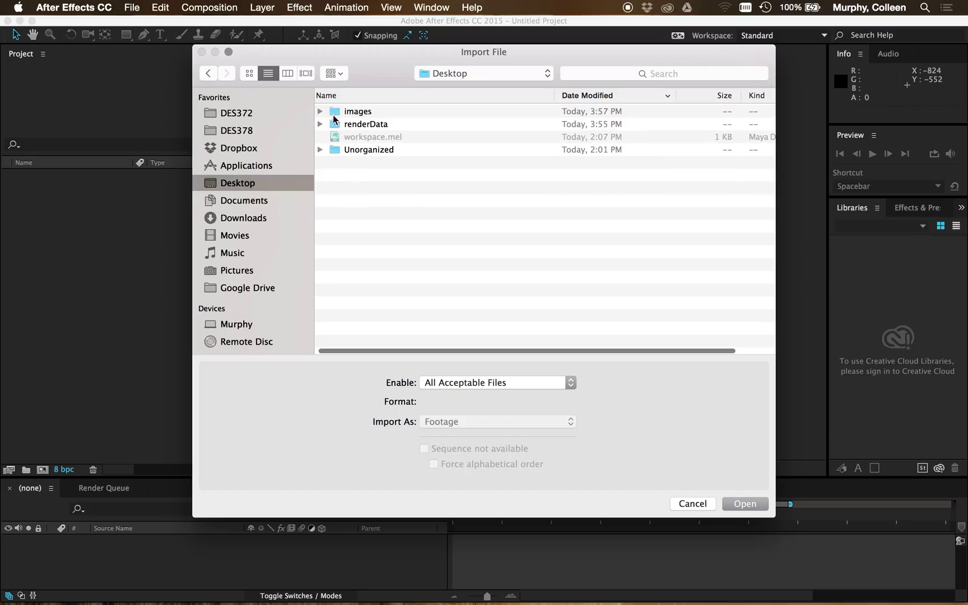
left_click(320, 111)
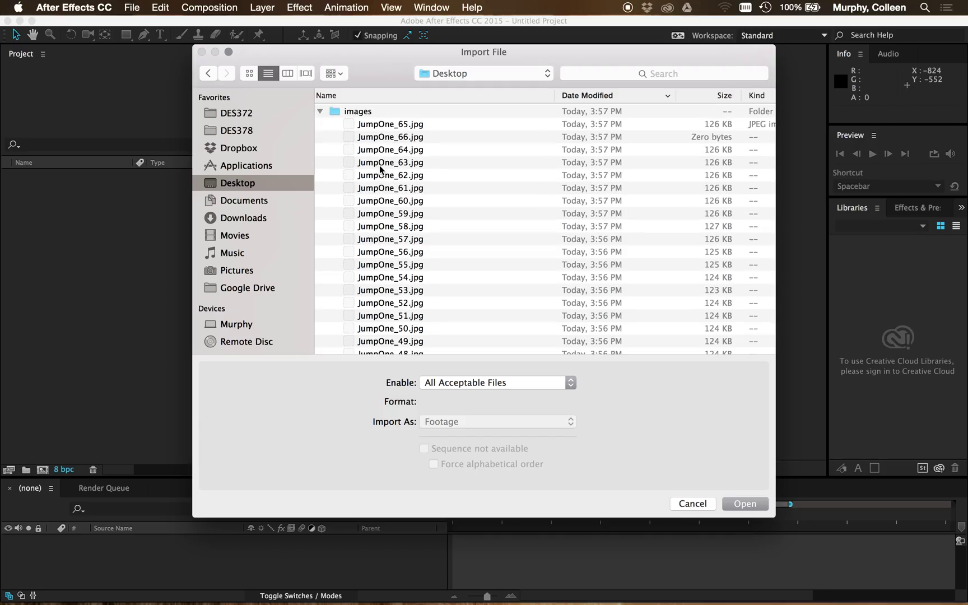
Look through the rendered JumpOne frames in the images folder
scroll(396, 197, "down", 5)
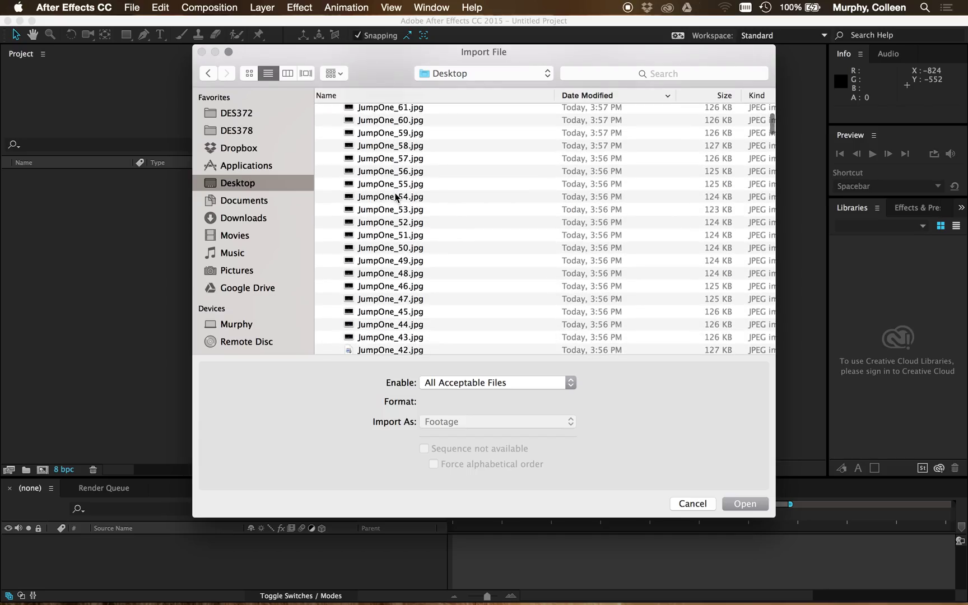
scroll(415, 277, "down", 10)
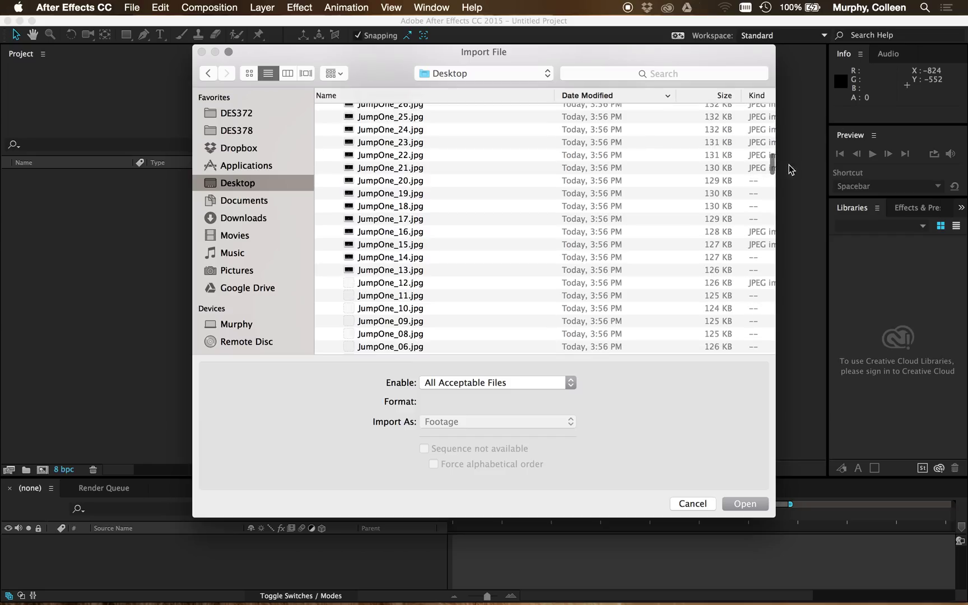
scroll(773, 167, "up", 2)
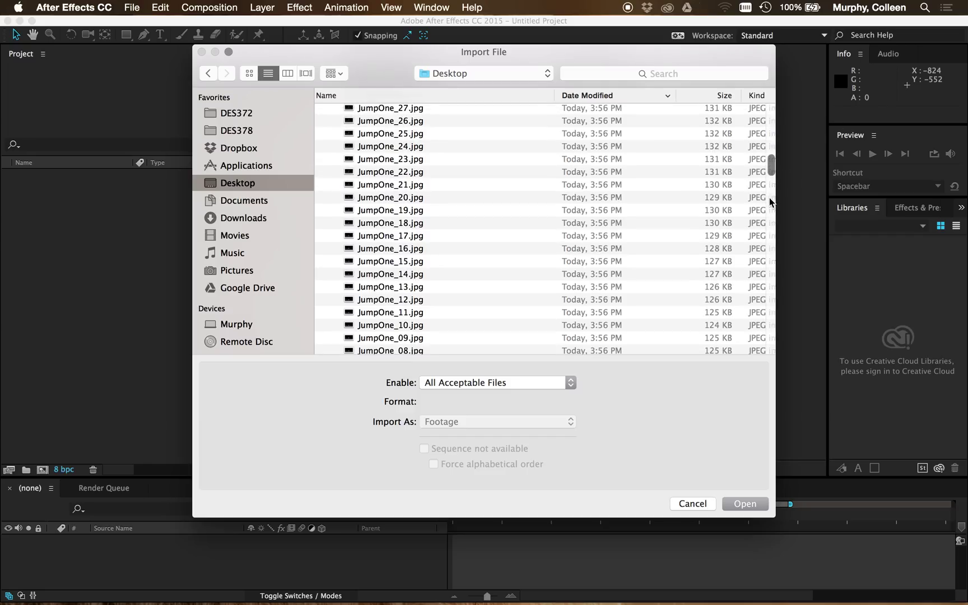
scroll(770, 168, "up", 2)
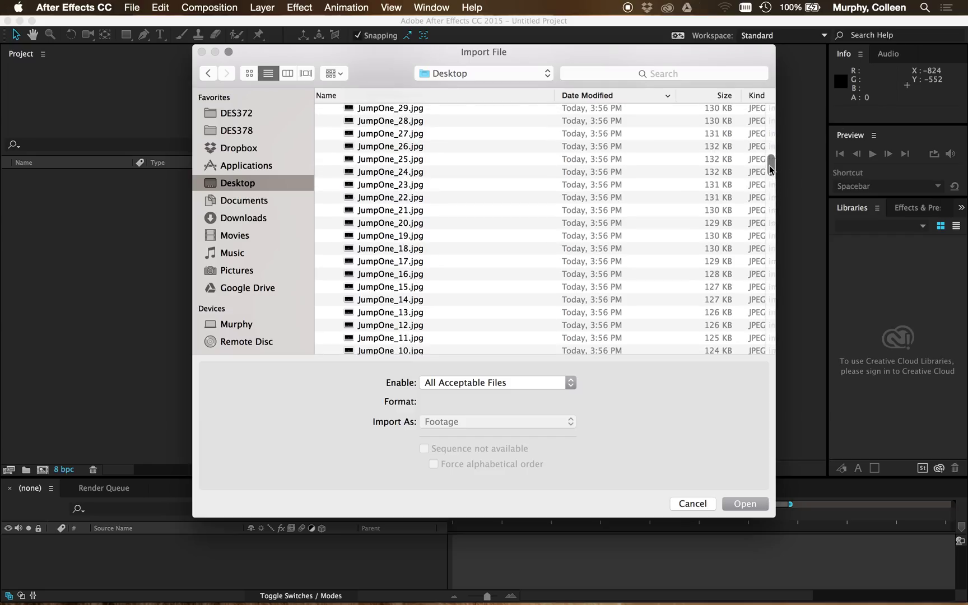
scroll(625, 267, "down", 15)
scroll(535, 151, "up", 15)
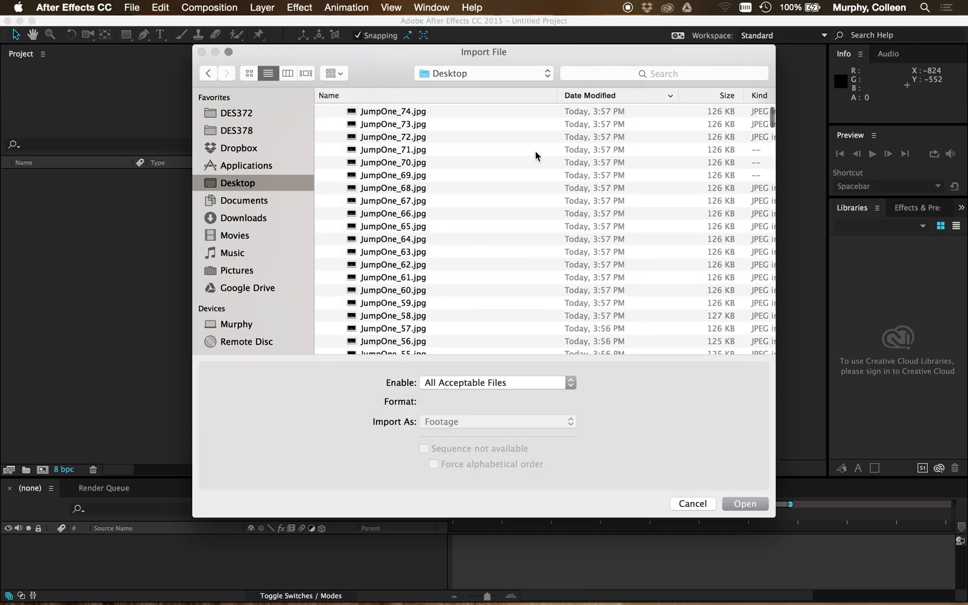
scroll(461, 252, "down", 8)
scroll(460, 252, "down", 15)
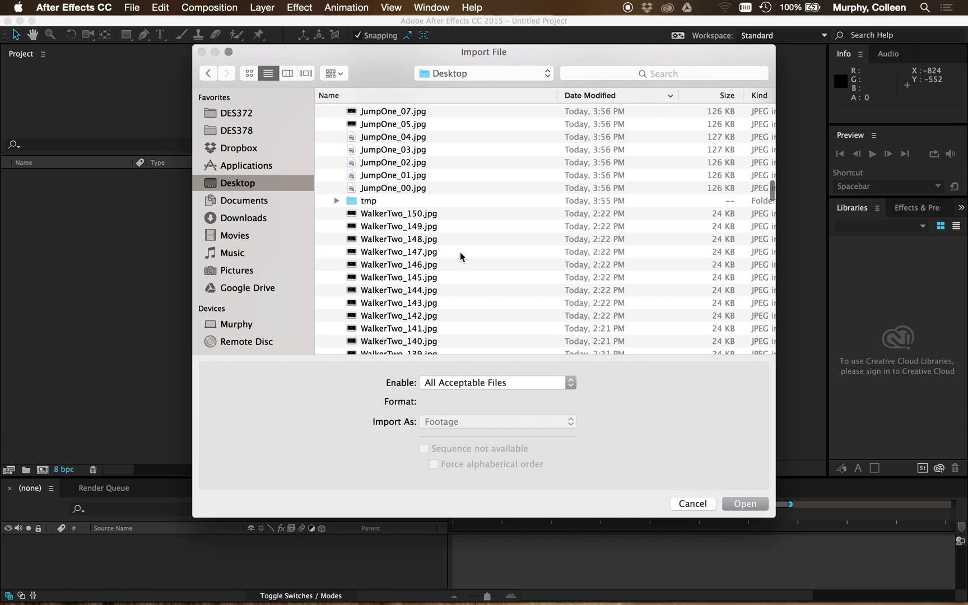
Import the WalkerTwo frames from the images folder as a JPEG sequence, picking WalkerTwo_1.jpg as the first frame
left_click(417, 216)
scroll(427, 271, "down", 6)
scroll(427, 270, "down", 20)
scroll(426, 255, "down", 4)
left_click(403, 310)
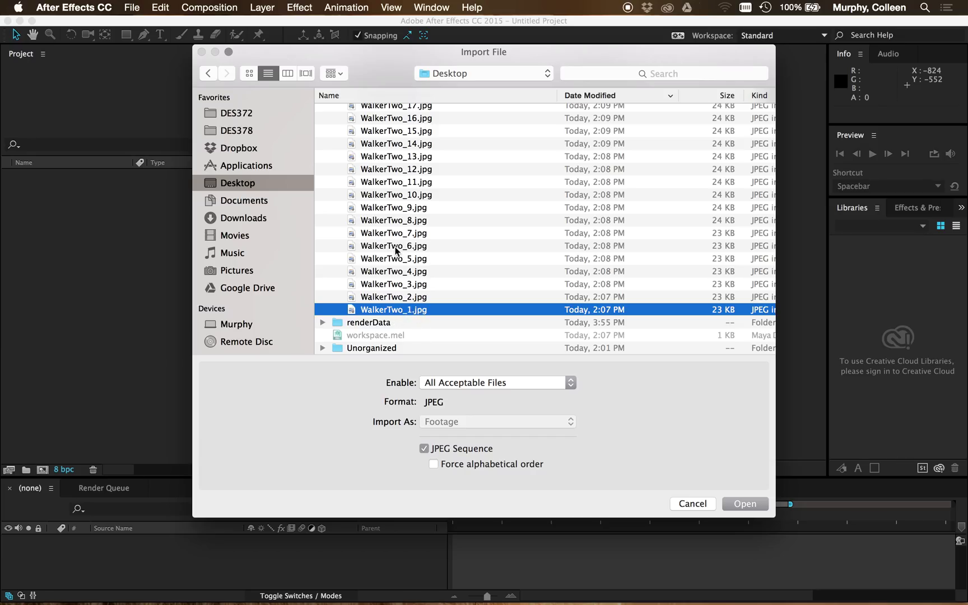
scroll(397, 249, "up", 6)
scroll(403, 280, "down", 10)
scroll(415, 157, "up", 15)
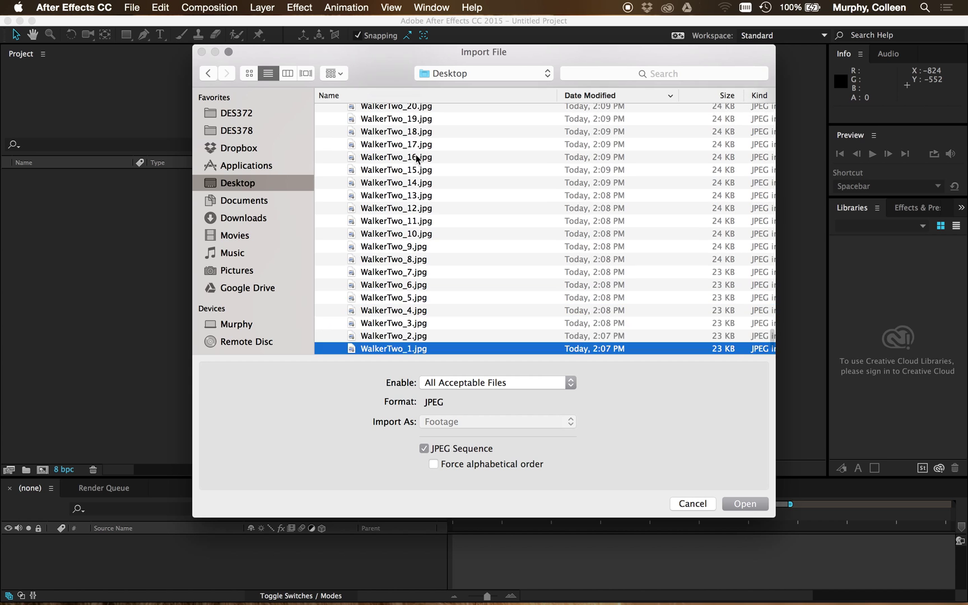
scroll(416, 155, "up", 3)
scroll(416, 154, "down", 20)
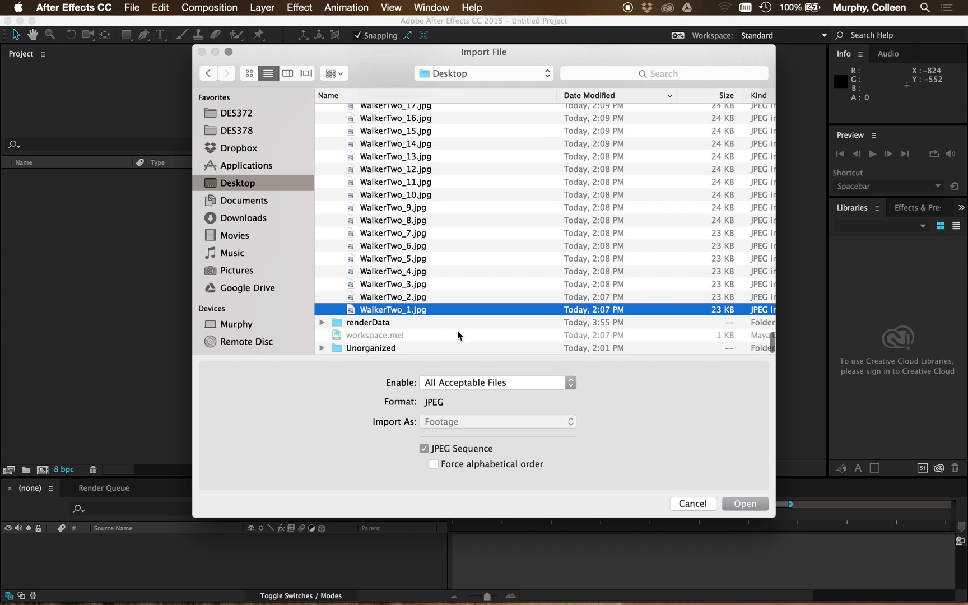
left_click(741, 504)
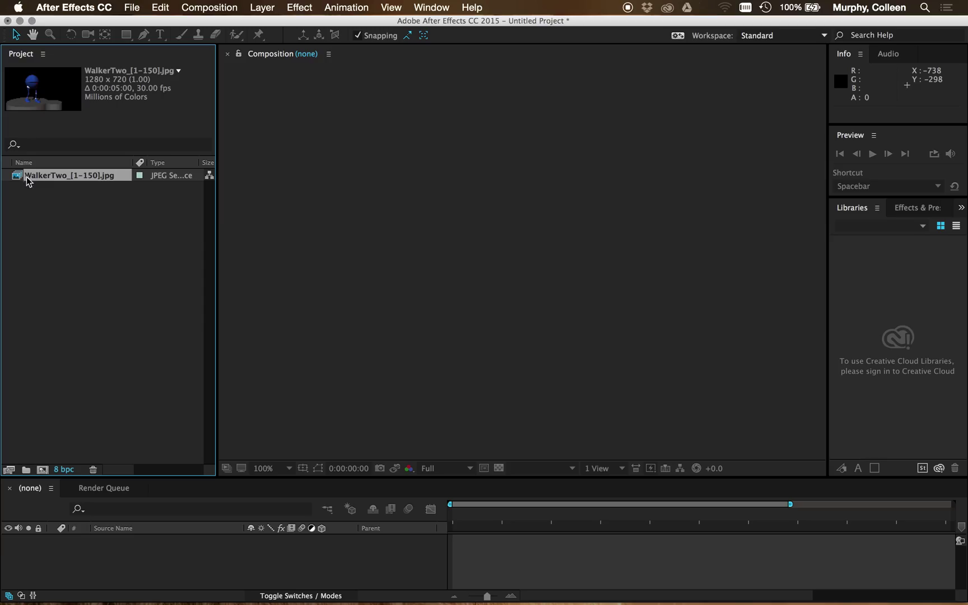
Switch to Maya and quit it without saving the changes to walker_jump1ma.ma
left_click(20, 20)
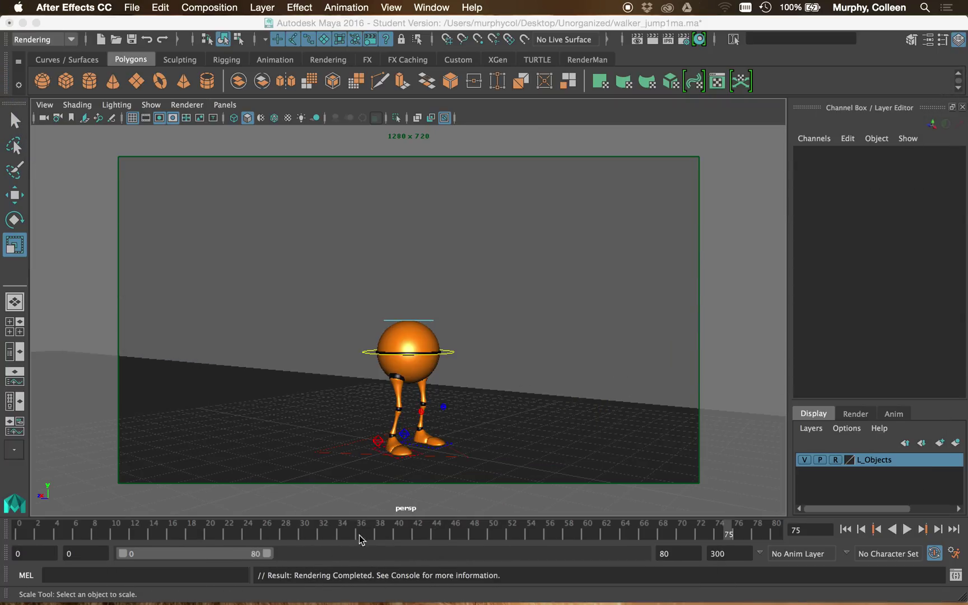
left_click(77, 33)
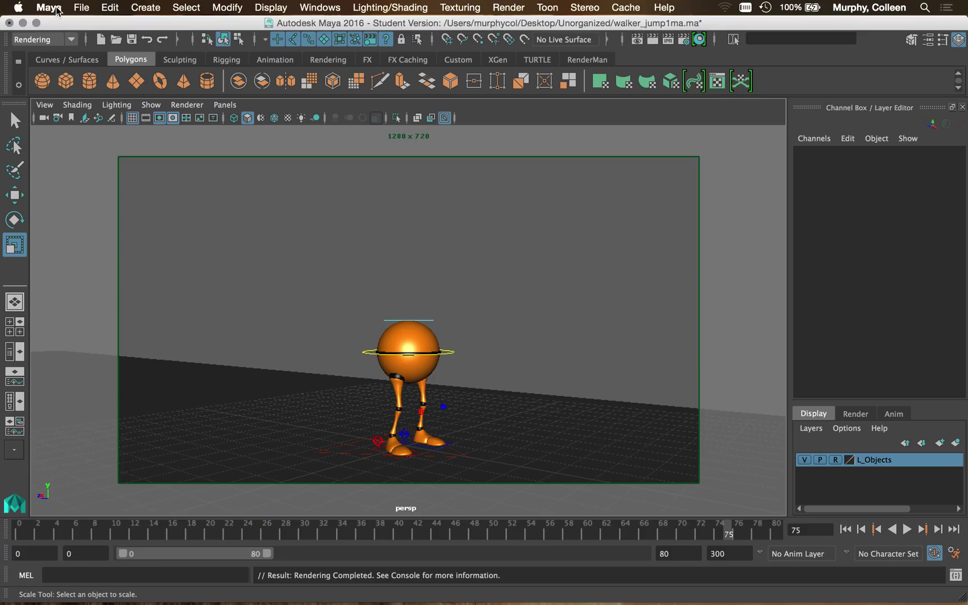
left_click(56, 7)
left_click(72, 152)
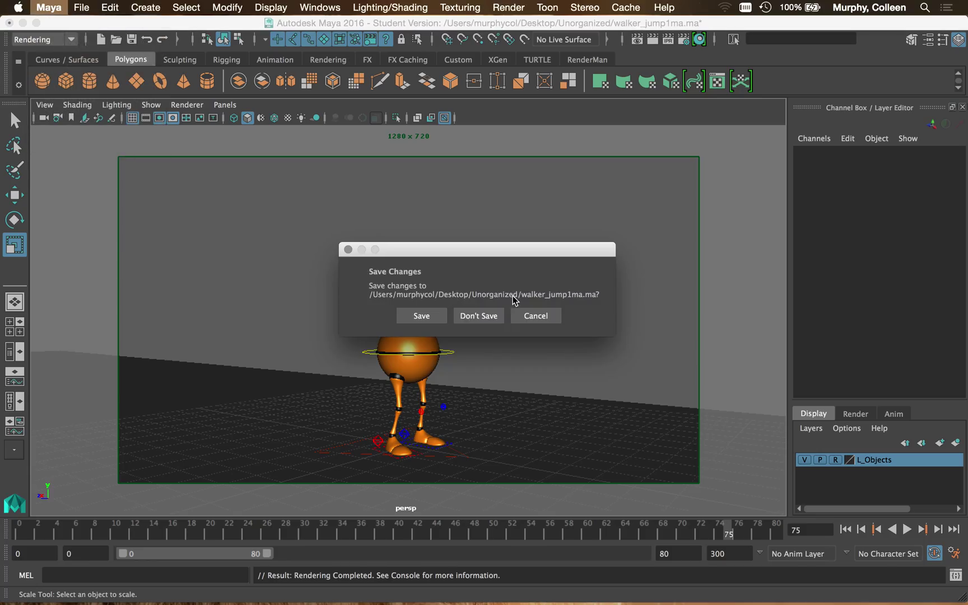
left_click(474, 320)
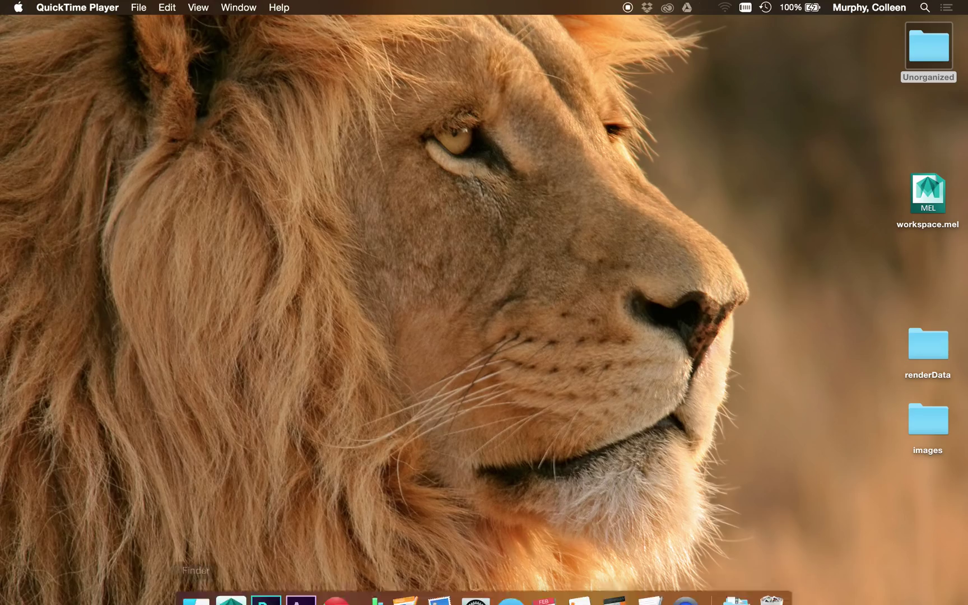
Return to After Effects and import the JumpOne frames as a JPEG sequence, picking JumpOne_00.jpg as the first frame
left_click(298, 589)
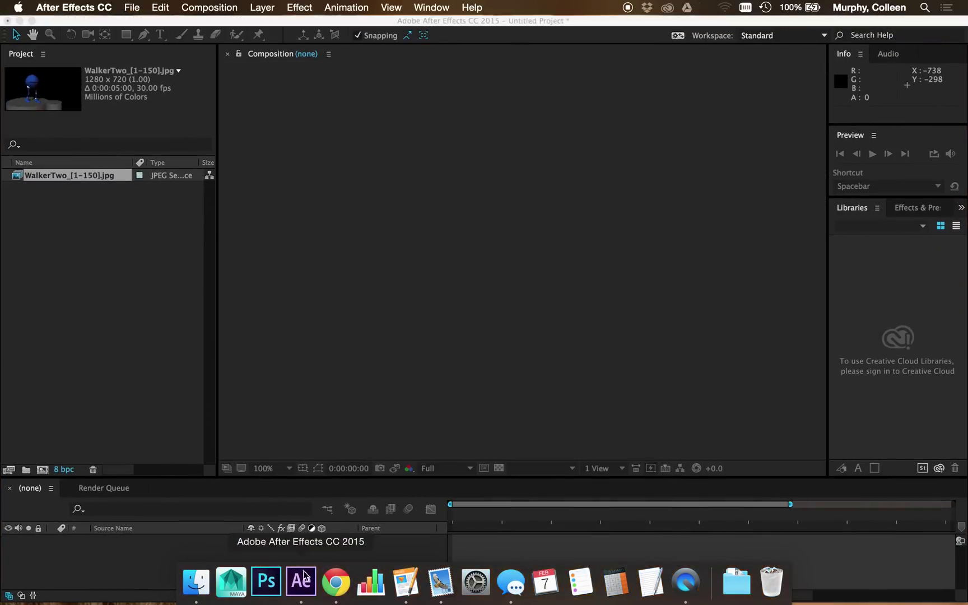
right_click(78, 252)
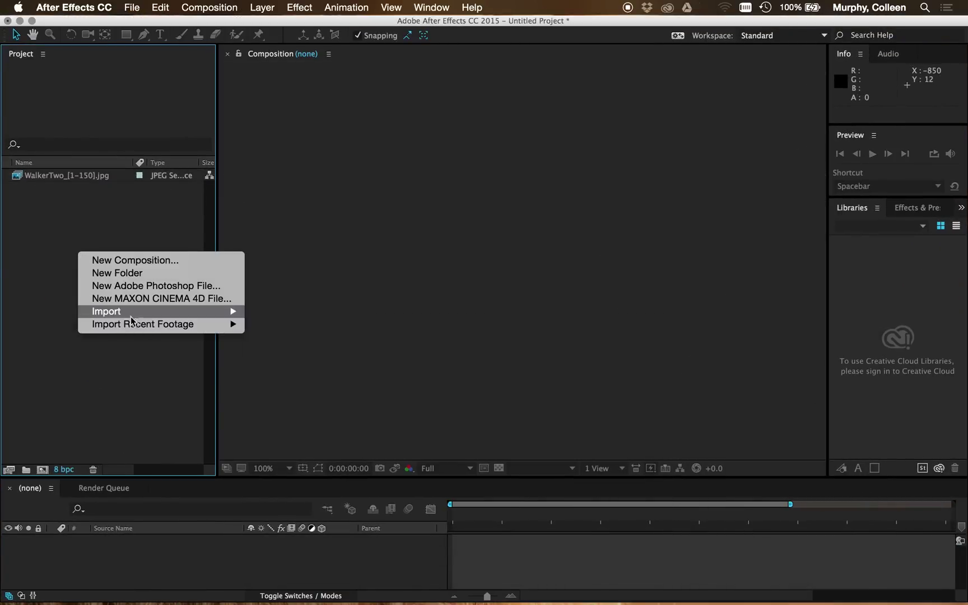
mouse_move(223, 313)
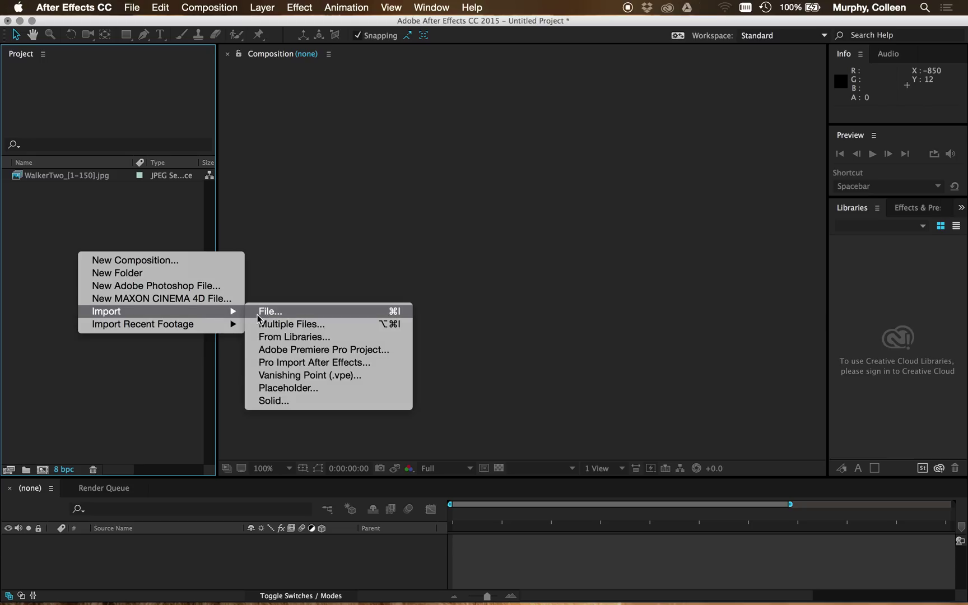
left_click(295, 314)
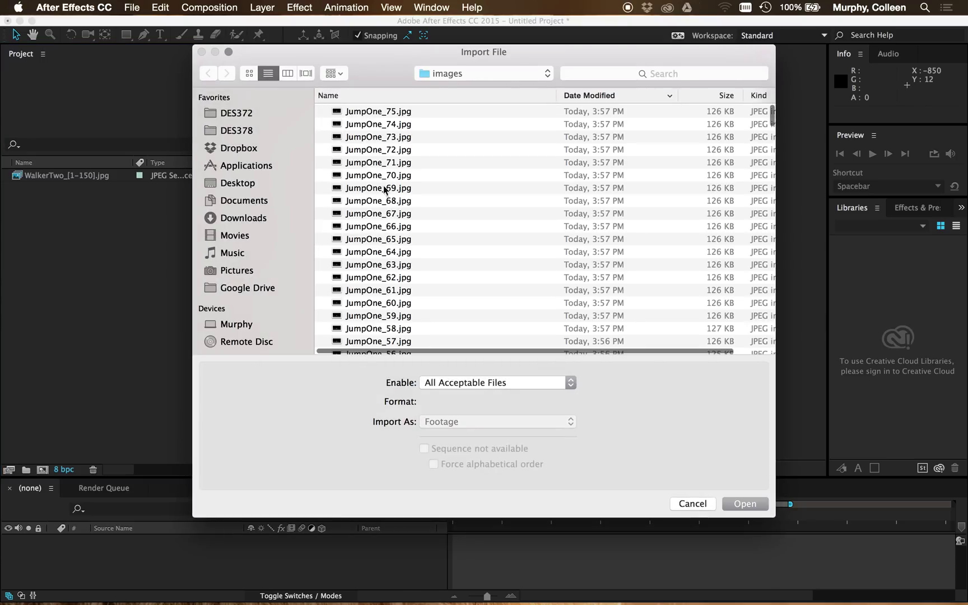
scroll(411, 272, "down", 15)
scroll(411, 272, "down", 5)
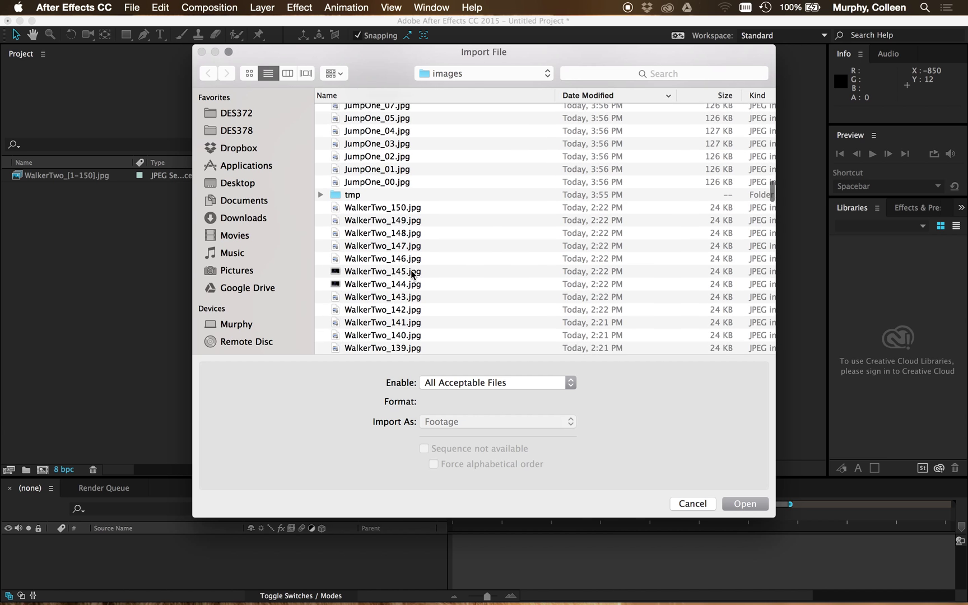
left_click(366, 225)
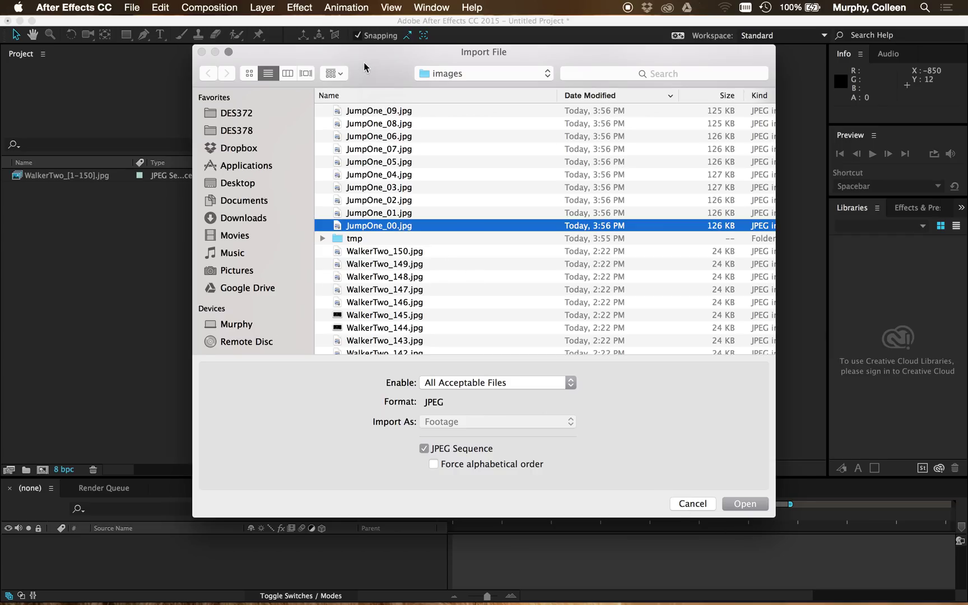
left_click_drag(364, 68, 371, 45)
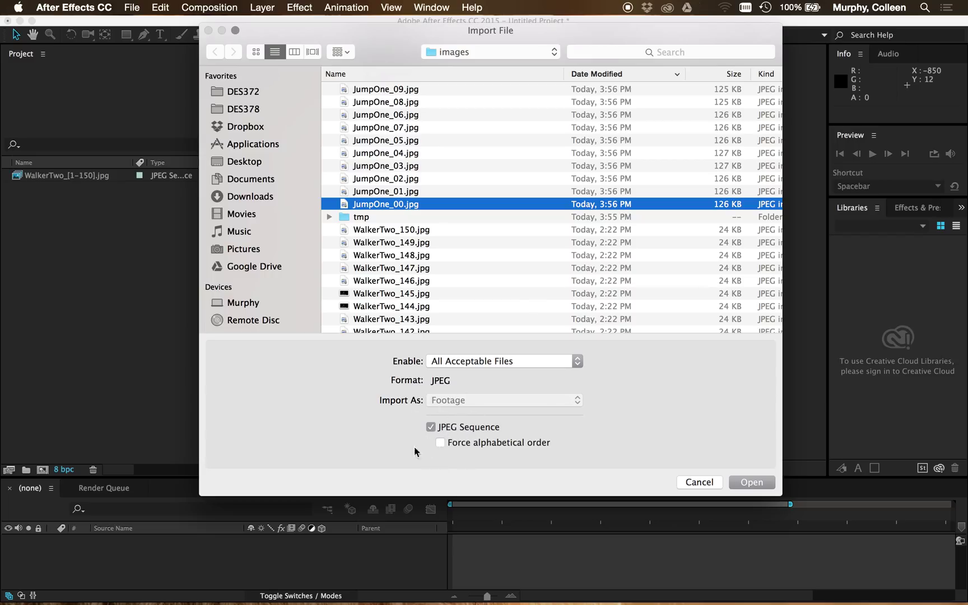
left_click(751, 483)
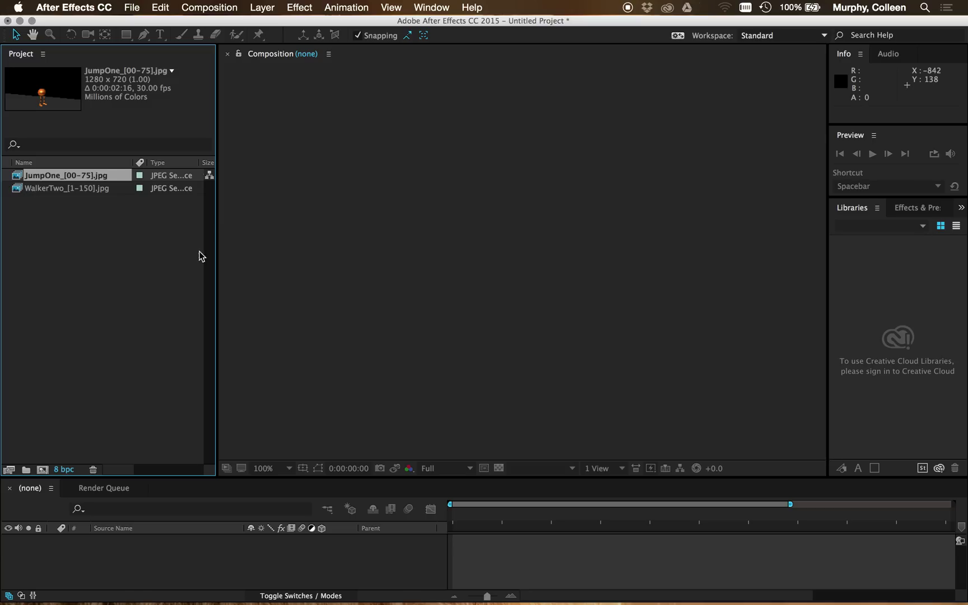
Interpret the JumpOne_[00-75].jpg footage at an assumed frame rate of 24 frames per second
left_click(54, 188)
left_click(65, 178)
left_click(72, 190)
left_click(81, 176)
right_click(48, 180)
mouse_move(119, 253)
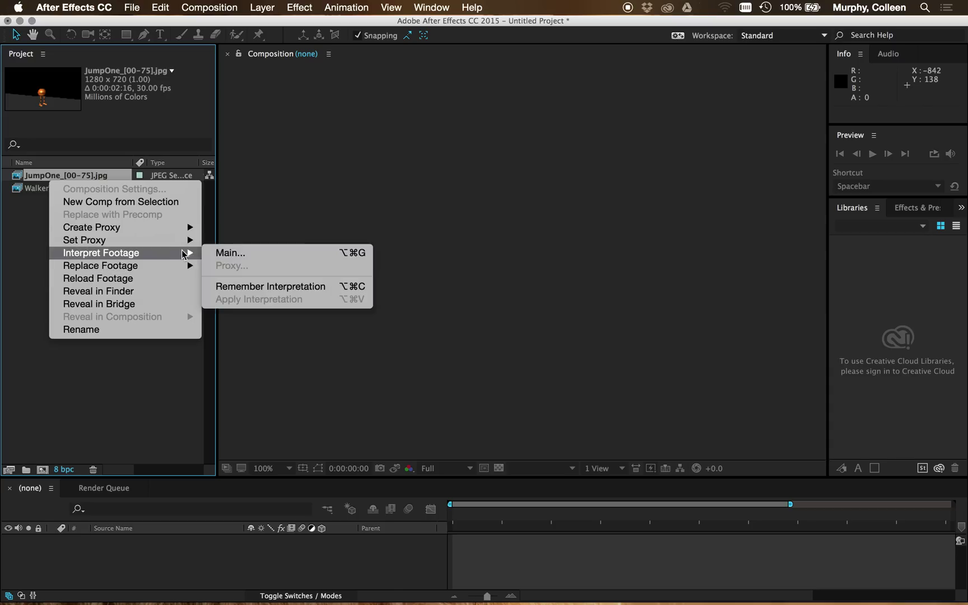
left_click(222, 257)
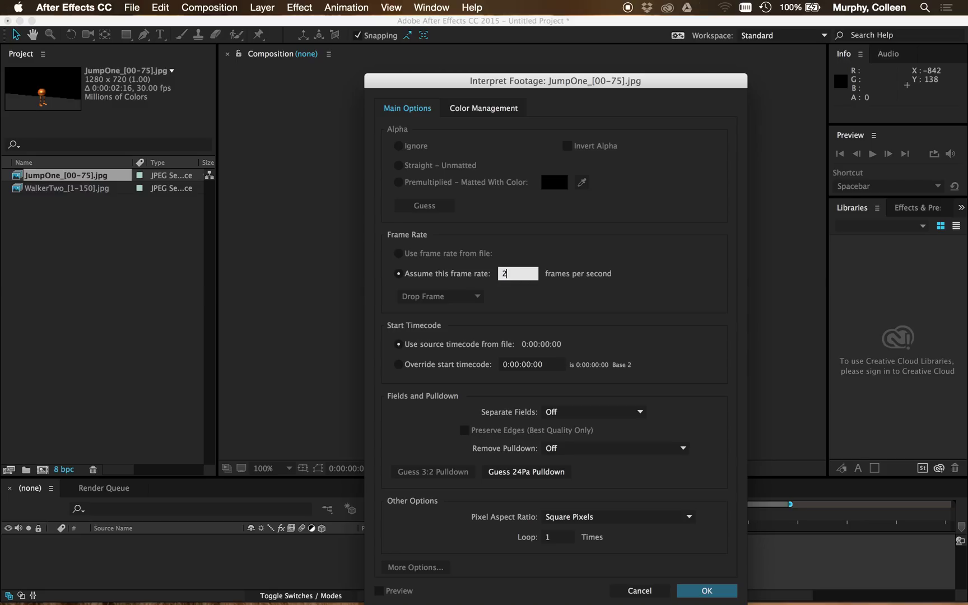
type("24")
left_click(697, 587)
Interpret the WalkerTwo_[1-150].jpg footage at an assumed frame rate of 24 frames per second
left_click(67, 188)
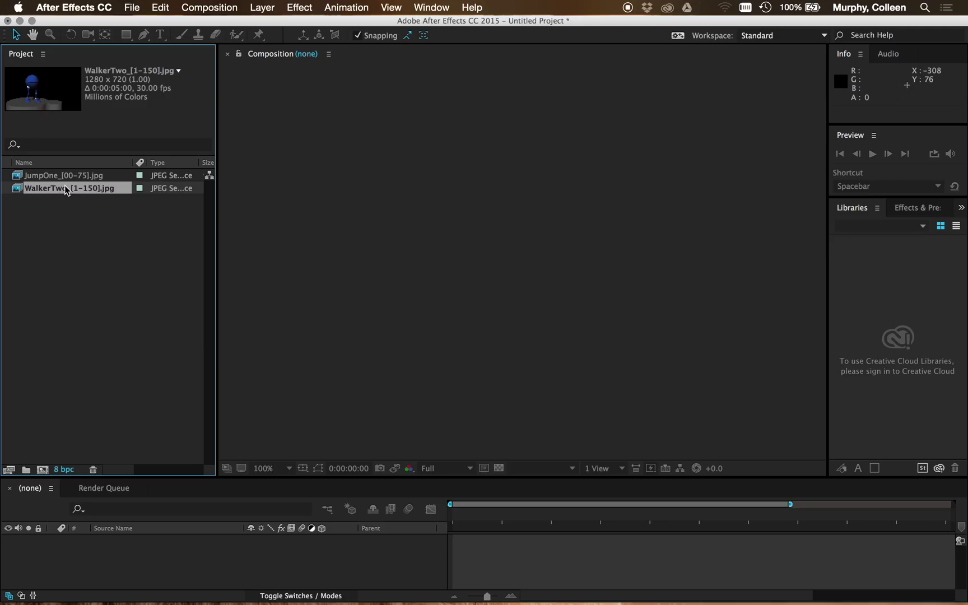
right_click(66, 187)
mouse_move(139, 261)
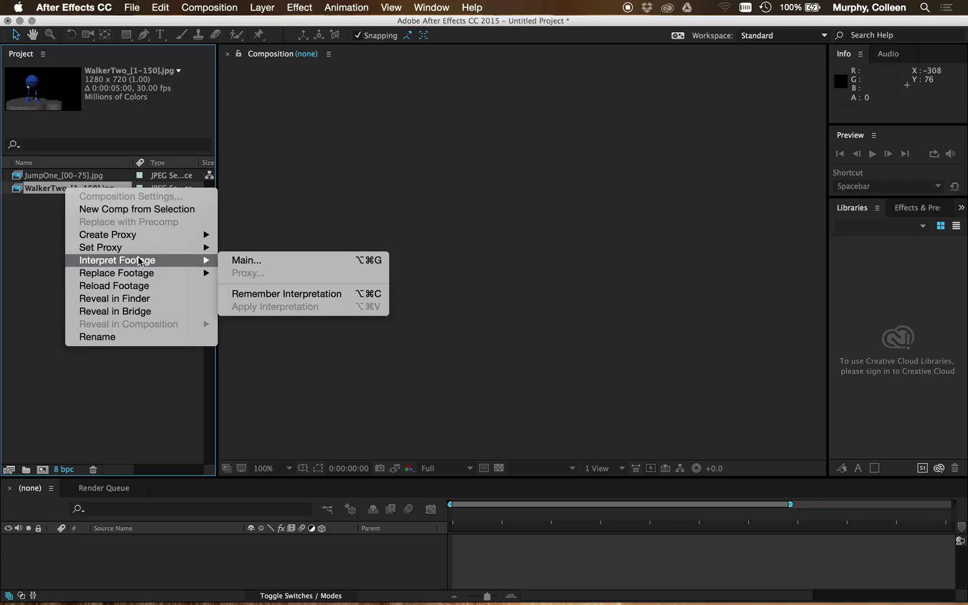
left_click(250, 261)
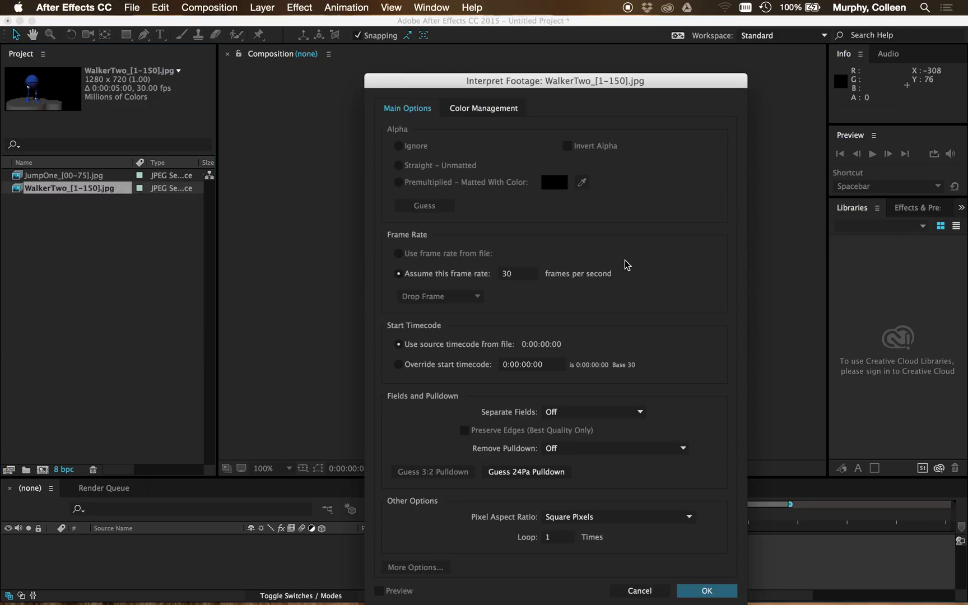
left_click(527, 273)
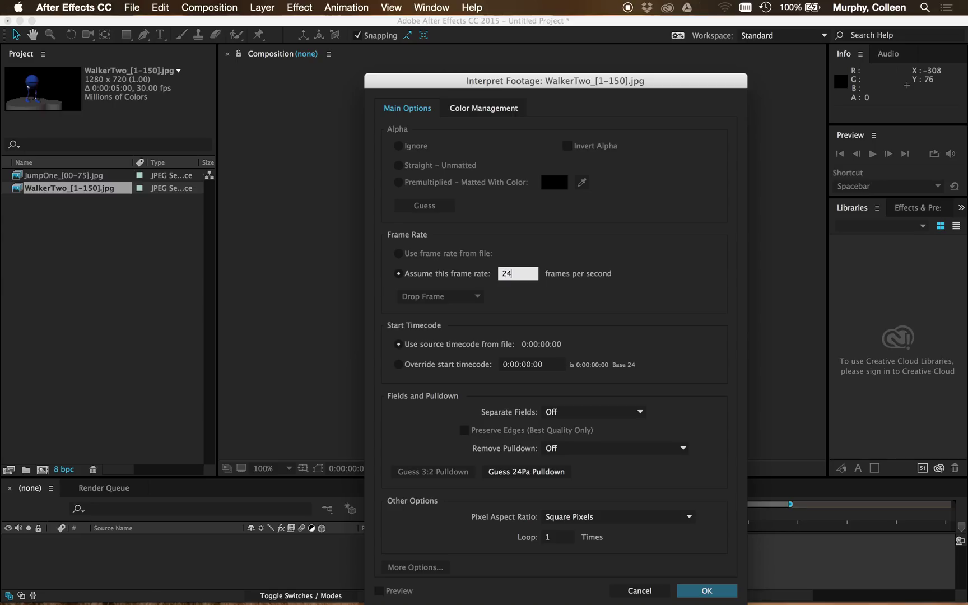
left_click(706, 590)
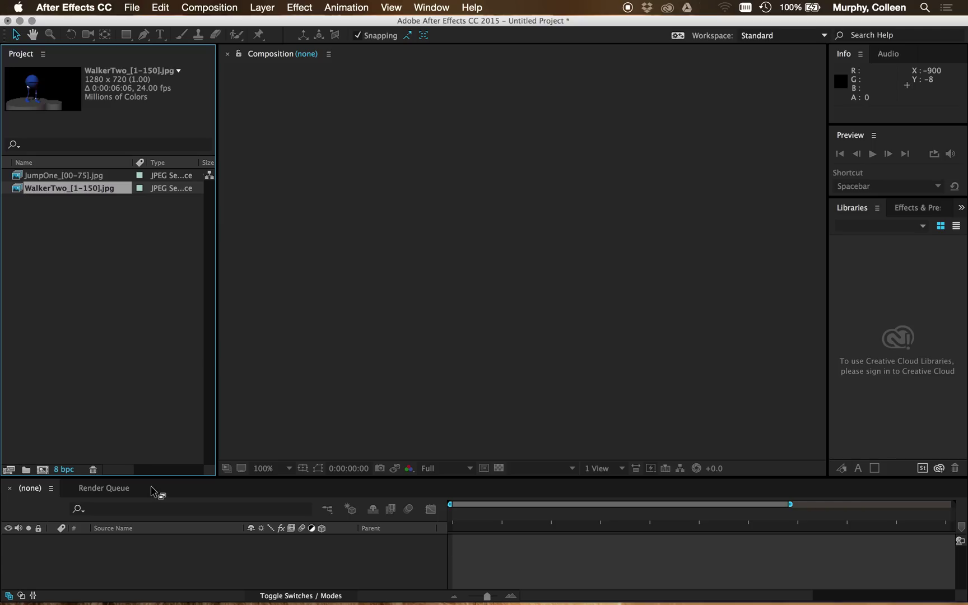
With the timeline area made taller, create a composition from the JumpOne sequence and scrub it to 0:00:01:04
left_click_drag(233, 478, 234, 383)
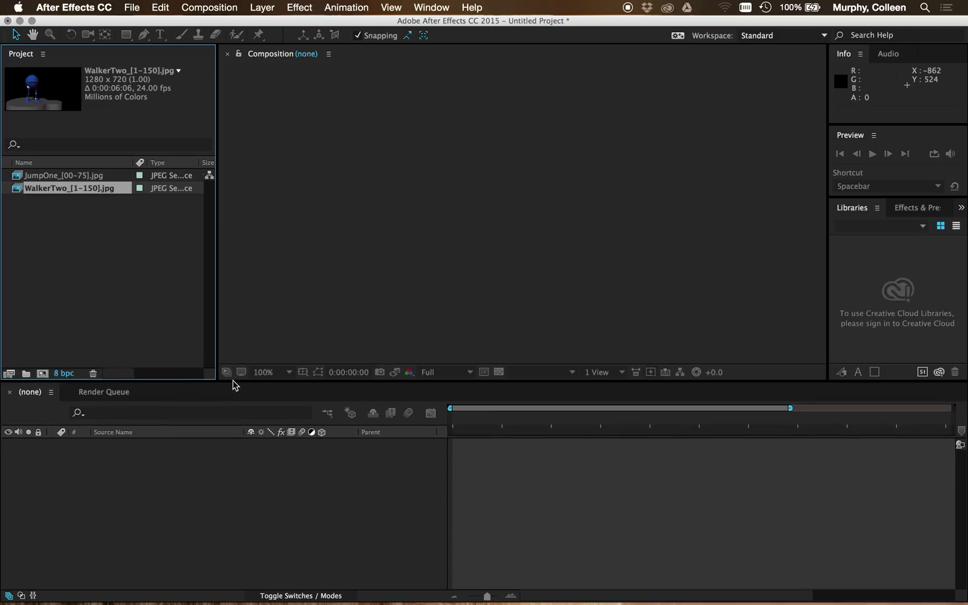
left_click(47, 176)
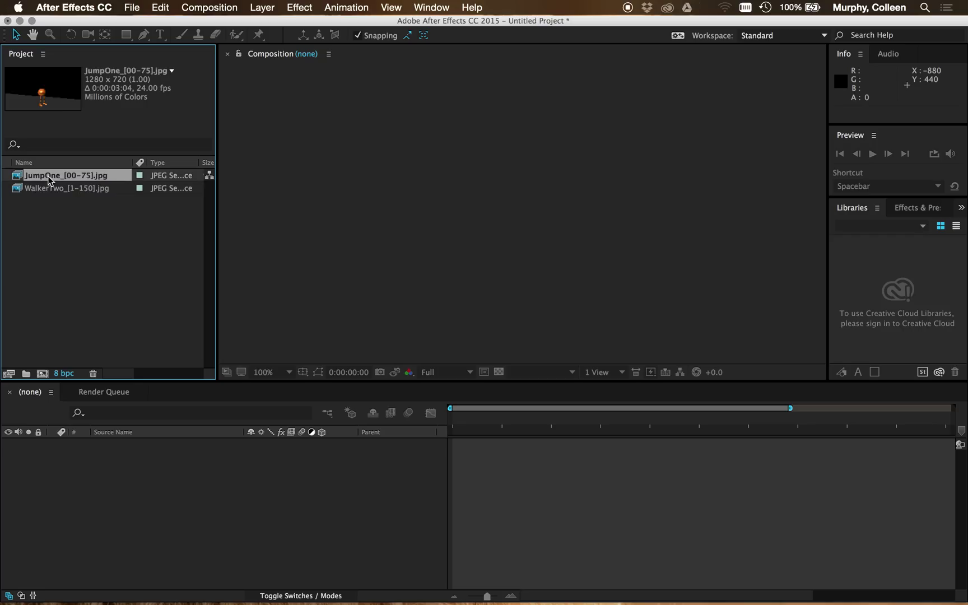
right_click(60, 178)
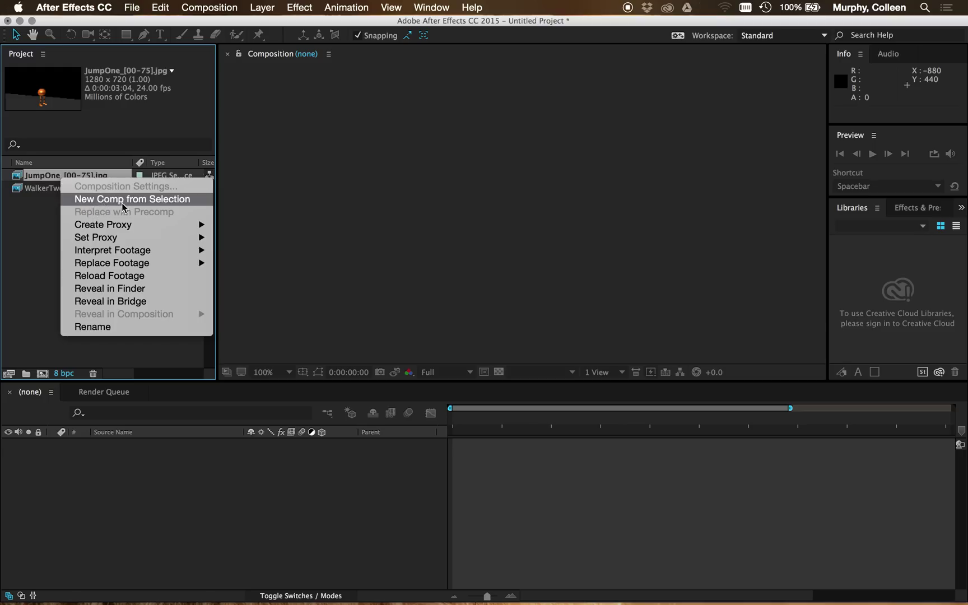
left_click(158, 198)
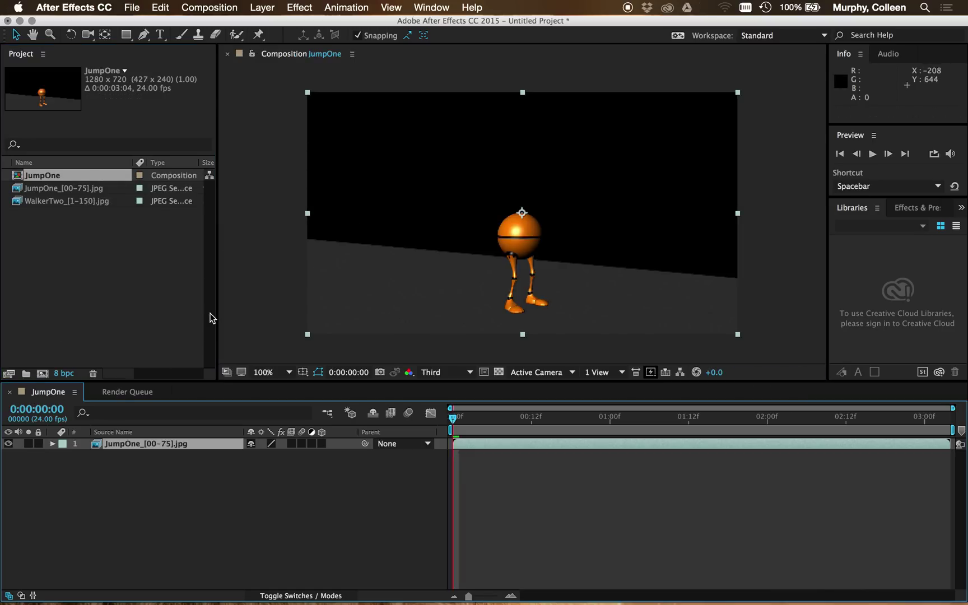
left_click_drag(471, 419, 635, 421)
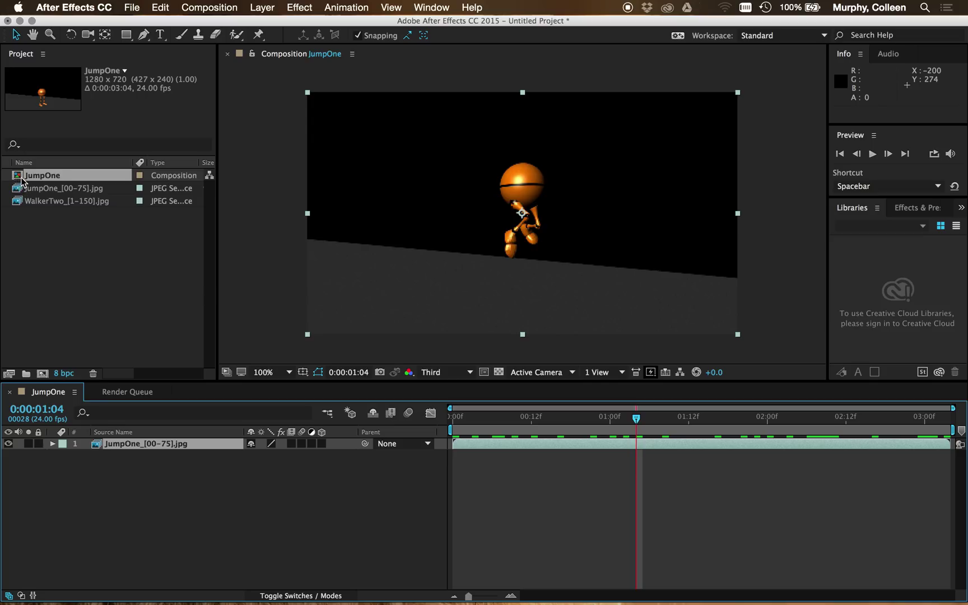
Rename the JumpOne composition in the project as COMPOSITION
left_click(63, 196)
left_click(47, 177)
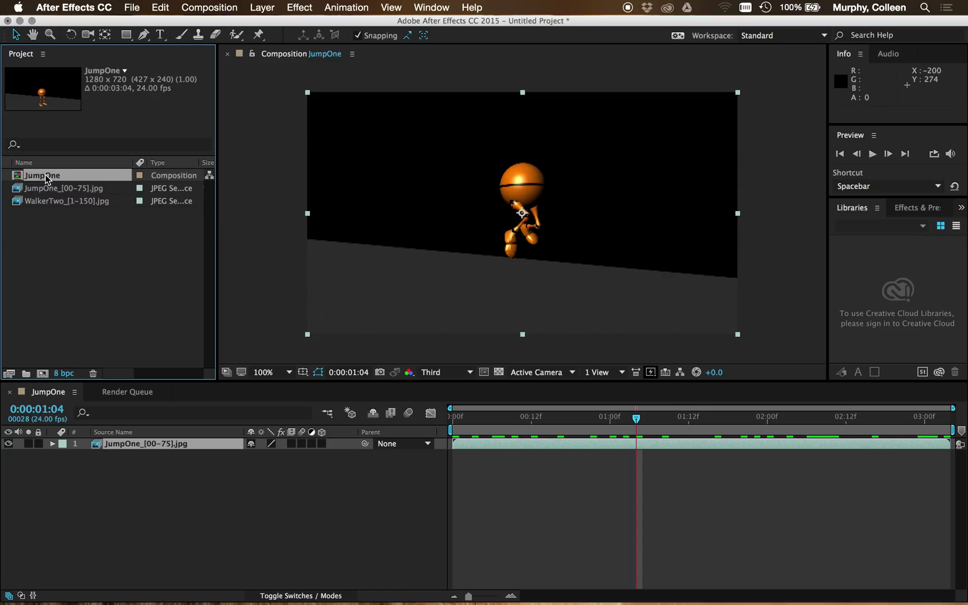
right_click(47, 178)
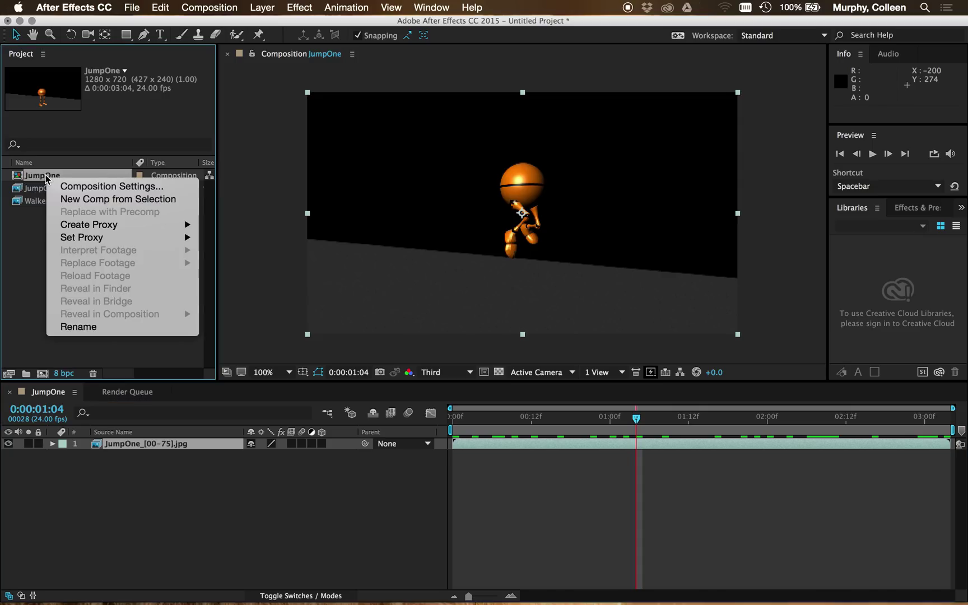
left_click(70, 326)
type("COMP")
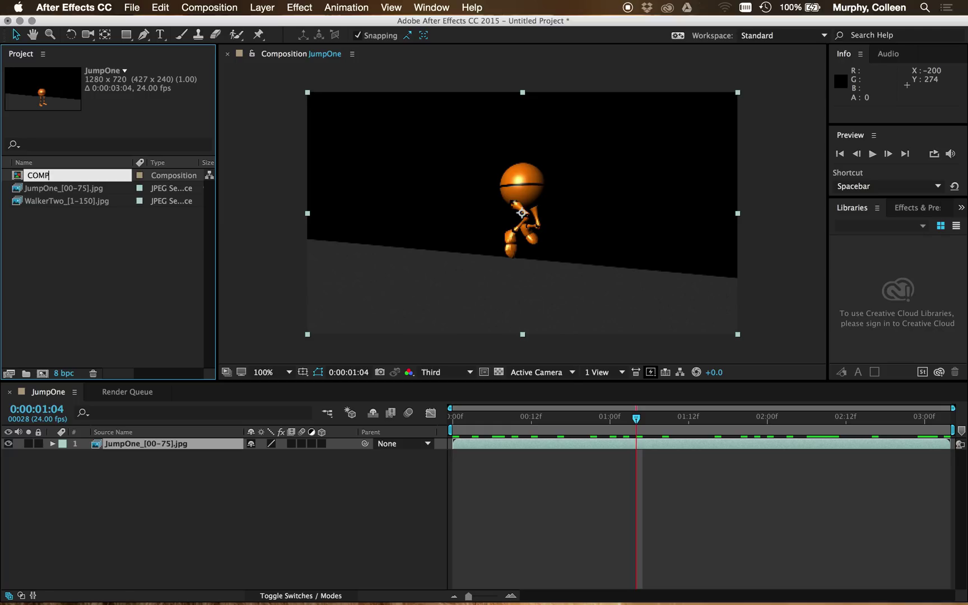
type("OSITION")
key("Return")
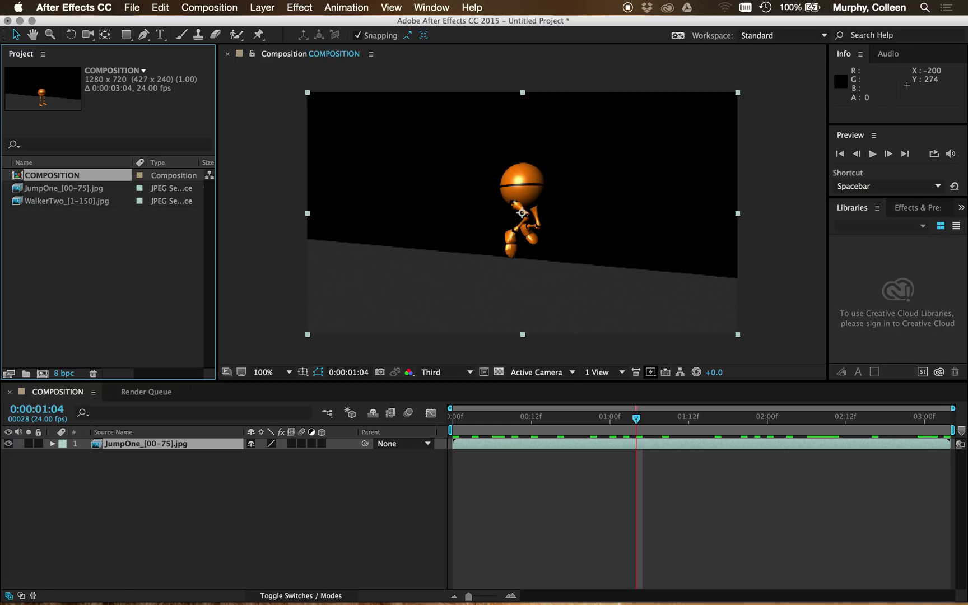
Set the duration of COMPOSITION to 0:00:15:04 in its composition settings
right_click(50, 179)
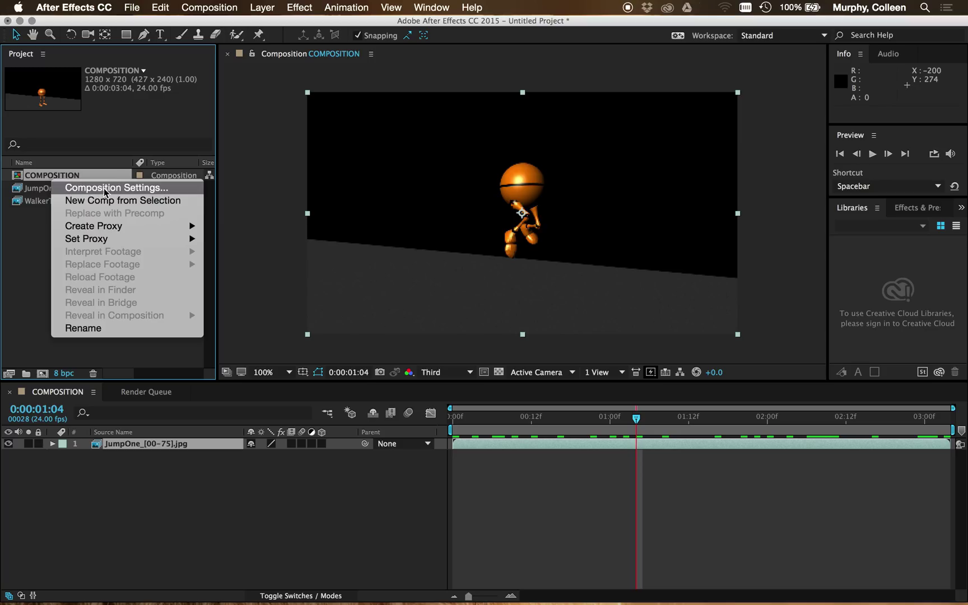
left_click(131, 189)
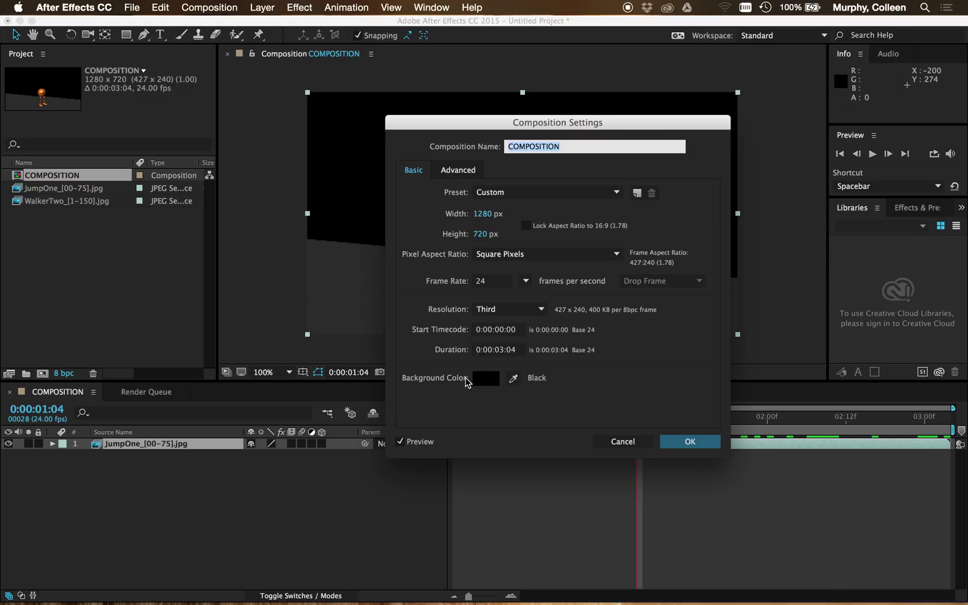
left_click(501, 352)
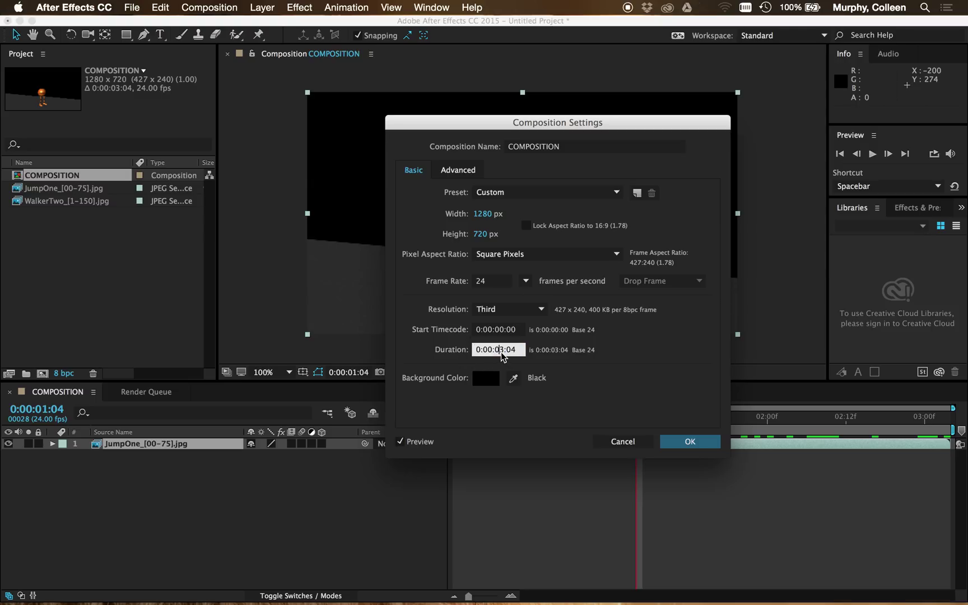
left_click_drag(504, 350, 496, 349)
type("2")
type("15")
left_click(669, 443)
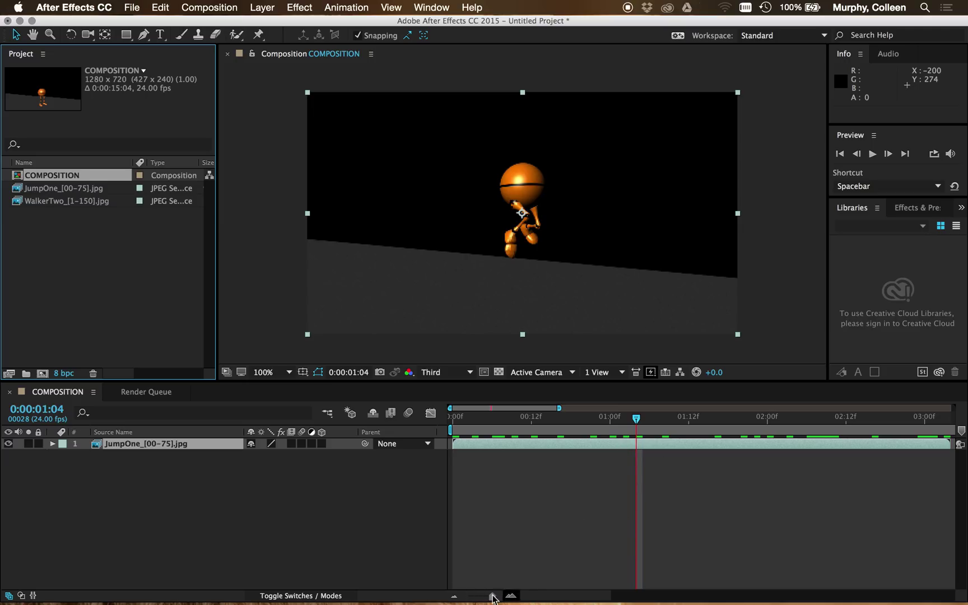
Show the whole composition in the timeline and add the WalkerTwo_[1-150].jpg sequence as a layer below JumpOne
left_click_drag(492, 596, 454, 599)
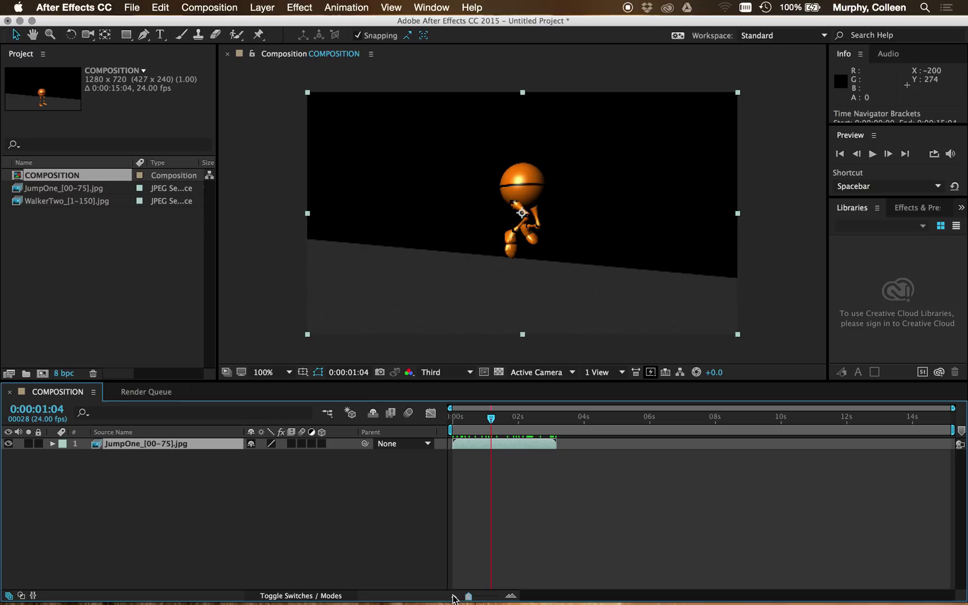
left_click(31, 203)
left_click_drag(27, 207, 157, 521)
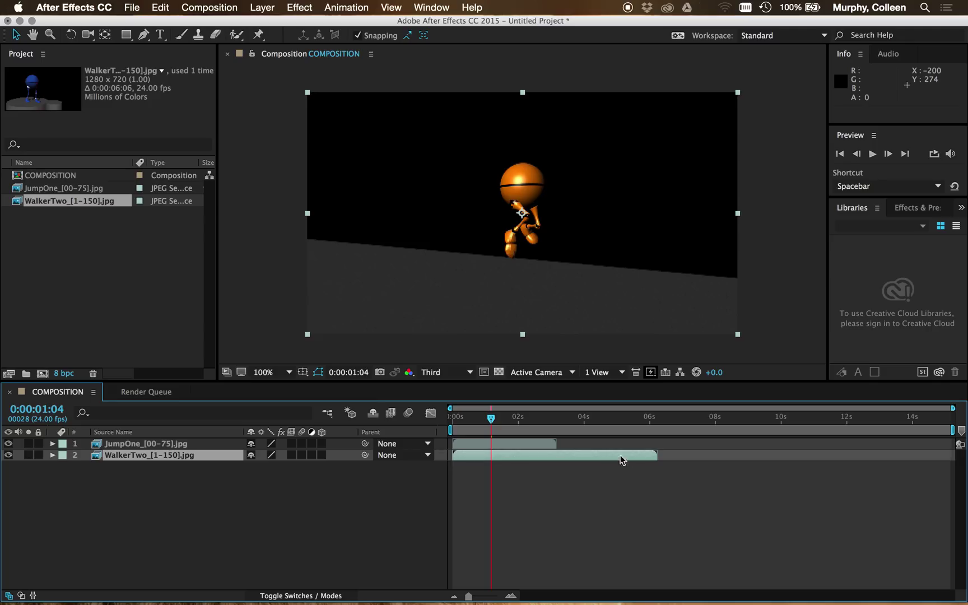
Shift the WalkerTwo layer to start exactly where JumpOne ends, check the join frame by frame, and return to 0:00:00:00
mouse_move(535, 453)
left_mouse_down()
mouse_move(649, 452)
mouse_move(638, 453)
left_mouse_up()
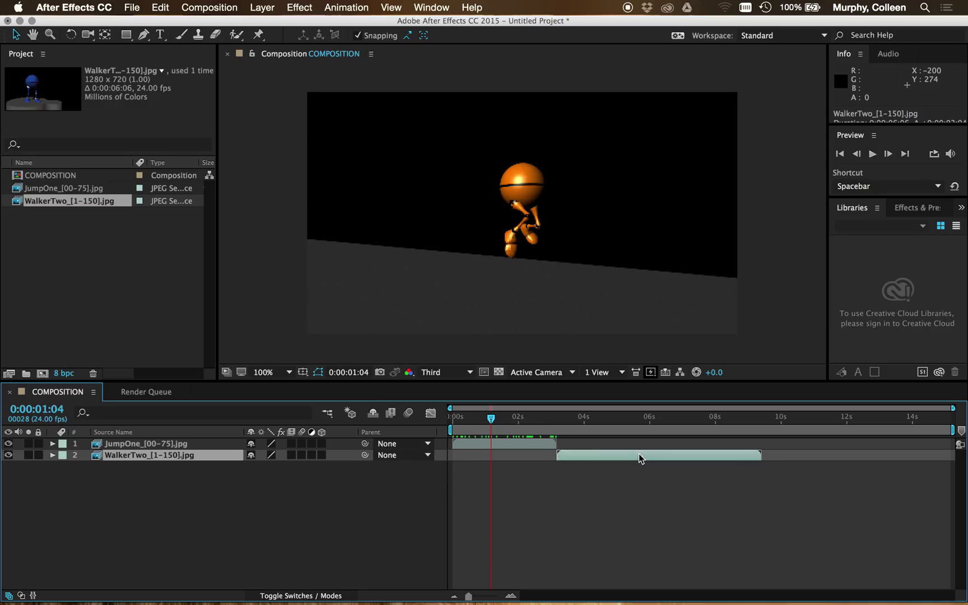
left_click_drag(490, 426, 554, 425)
left_click_drag(468, 596, 499, 598)
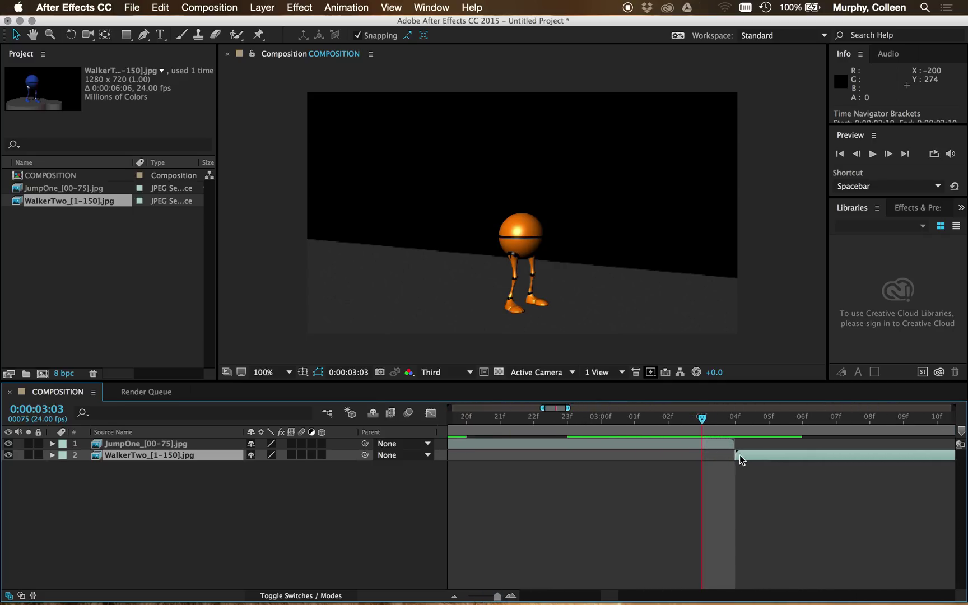
key("Page_Up")
left_click_drag(741, 456, 753, 458)
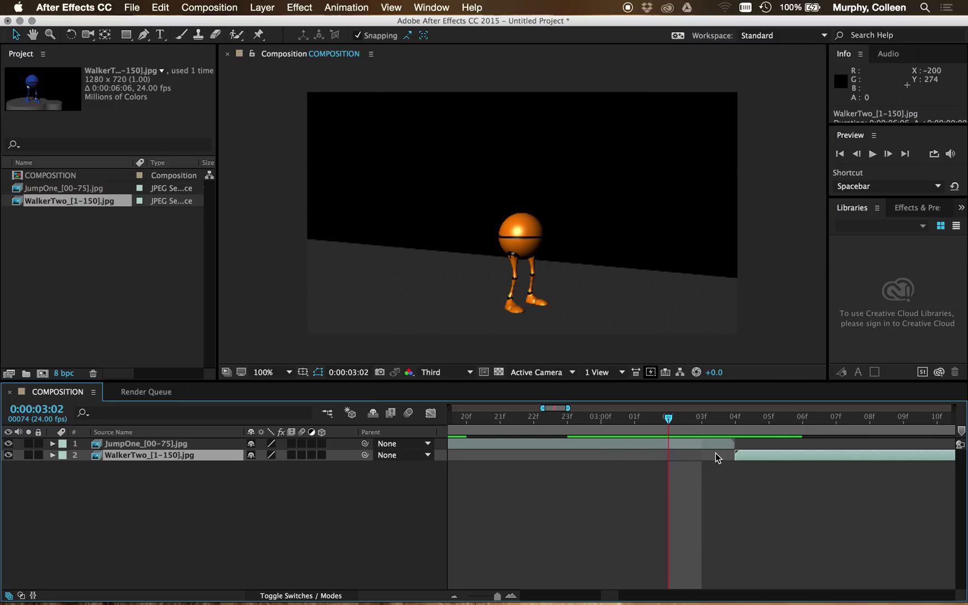
left_click_drag(498, 596, 469, 596)
left_click_drag(554, 419, 447, 431)
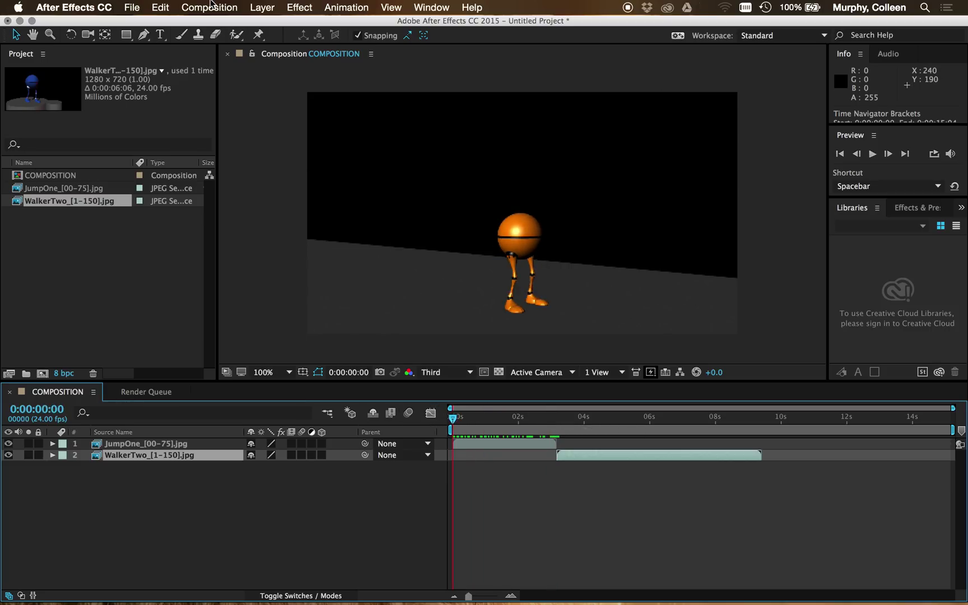
Add a new text layer to the composition
left_click(261, 8)
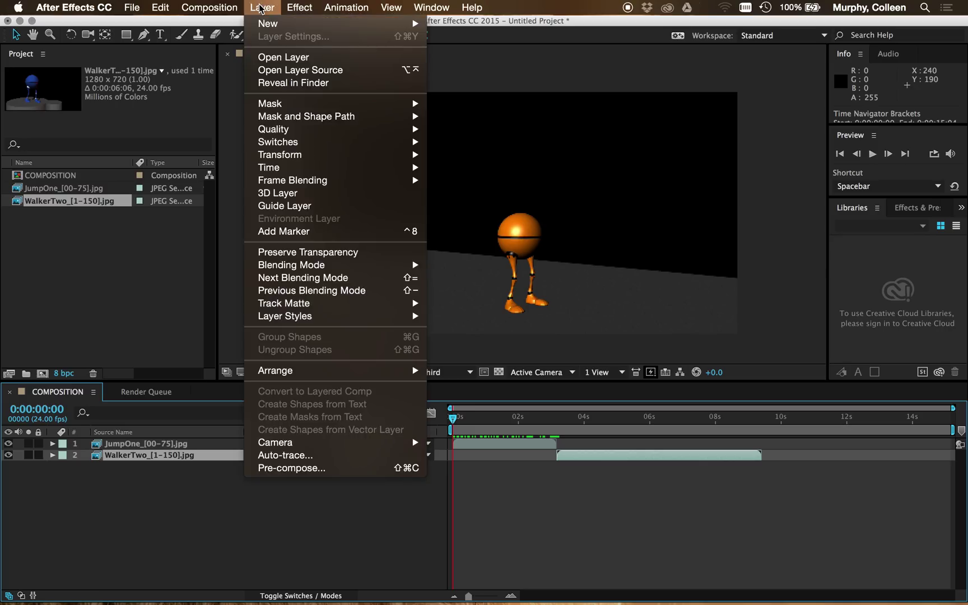
mouse_move(381, 24)
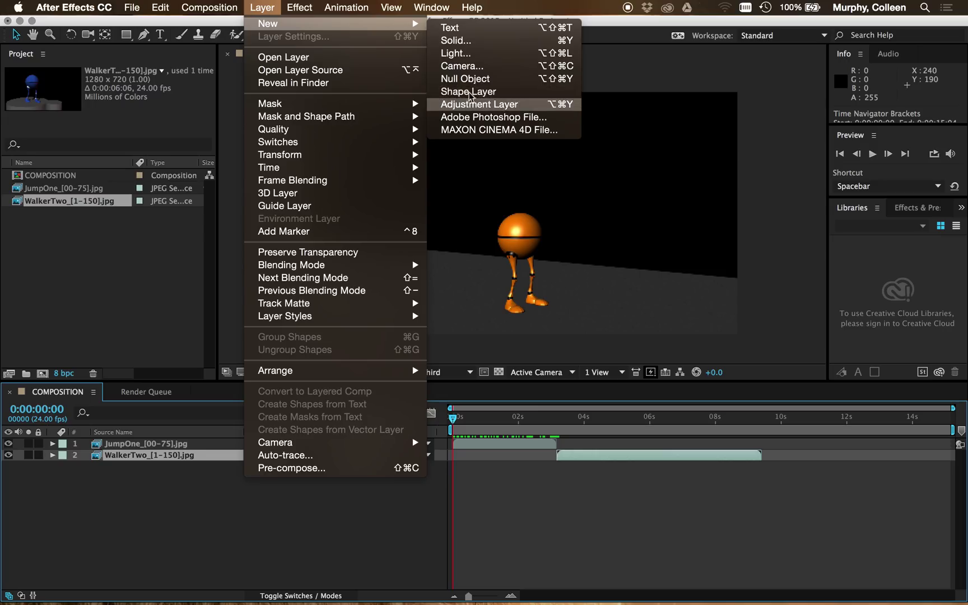
left_click(463, 31)
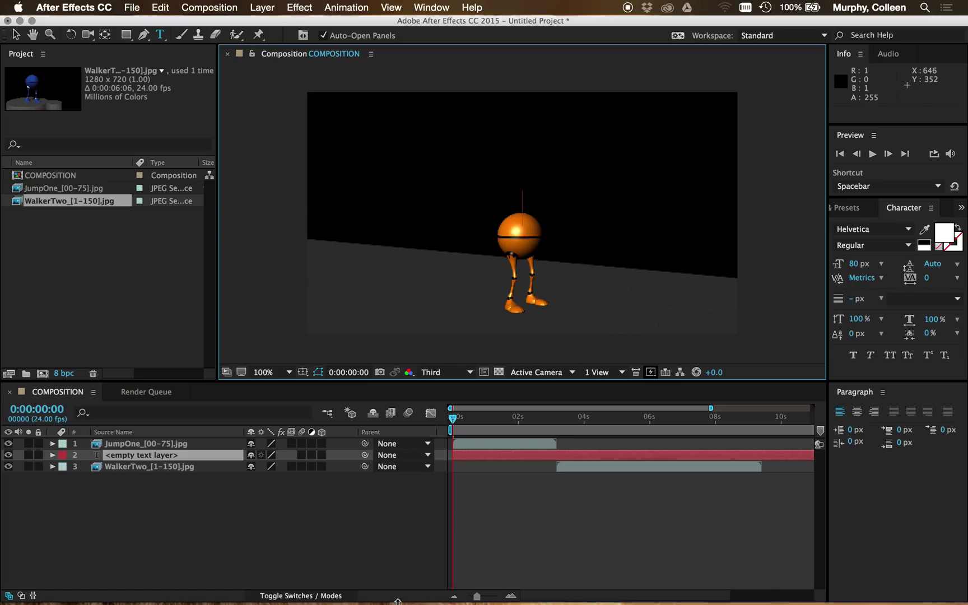
Switch to Finder, open the LittleProject1_378_Spring16 Pages document to read its title wording, and return to After Effects
mouse_move(222, 597)
left_click(196, 583)
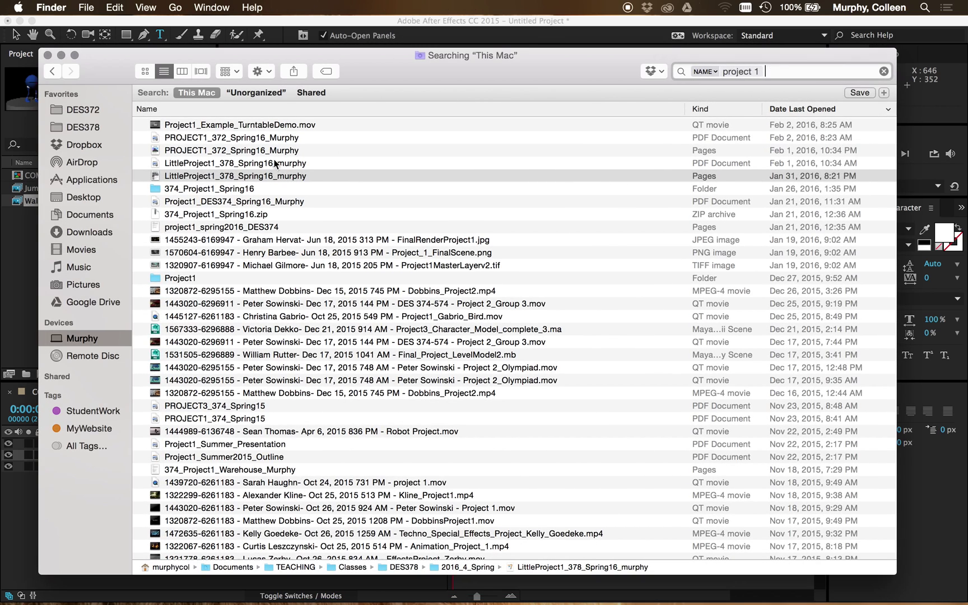
double_click(183, 177)
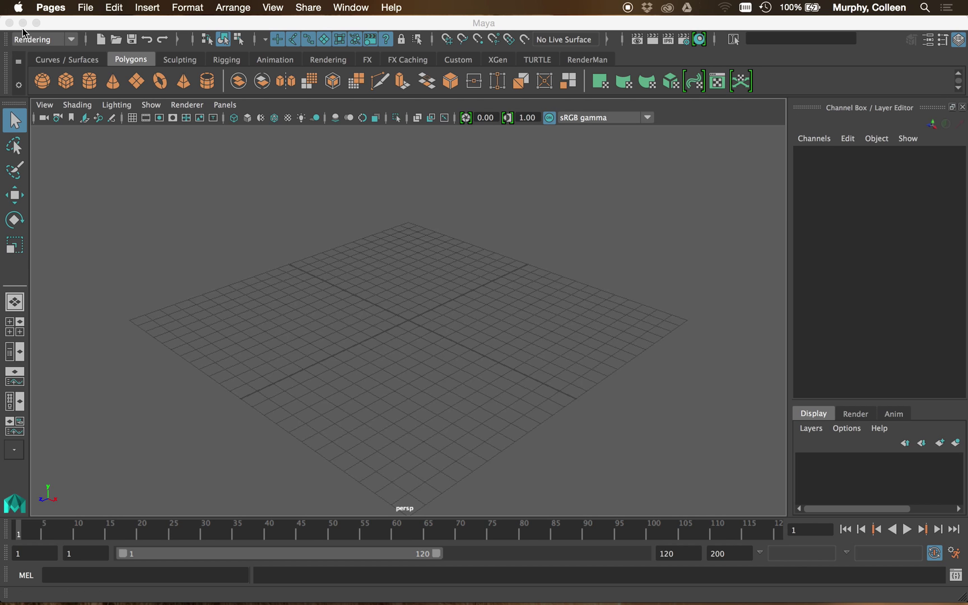
scroll(424, 255, "up", 10)
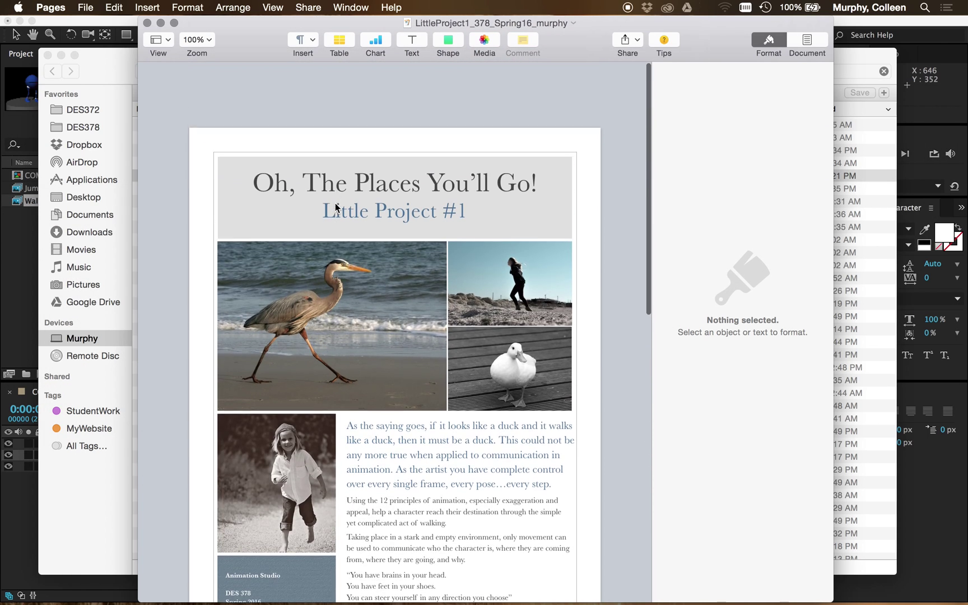
left_click(161, 22)
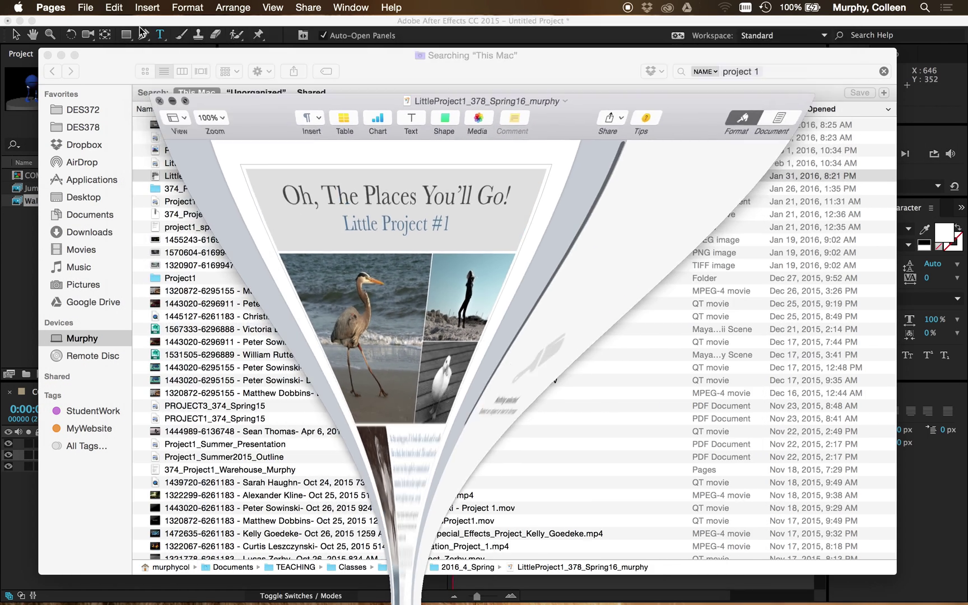
left_click(61, 55)
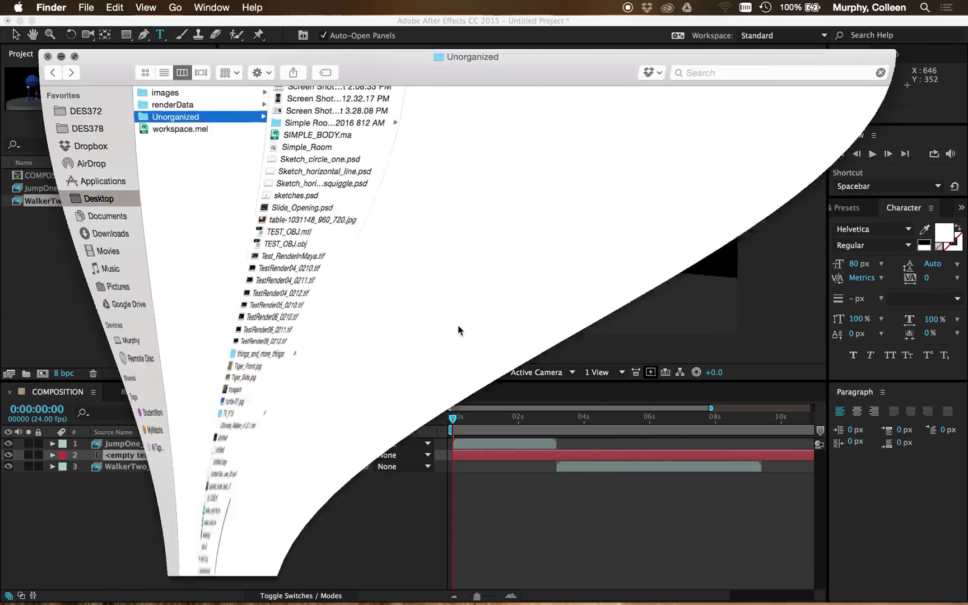
left_click(519, 212)
type("Oh,")
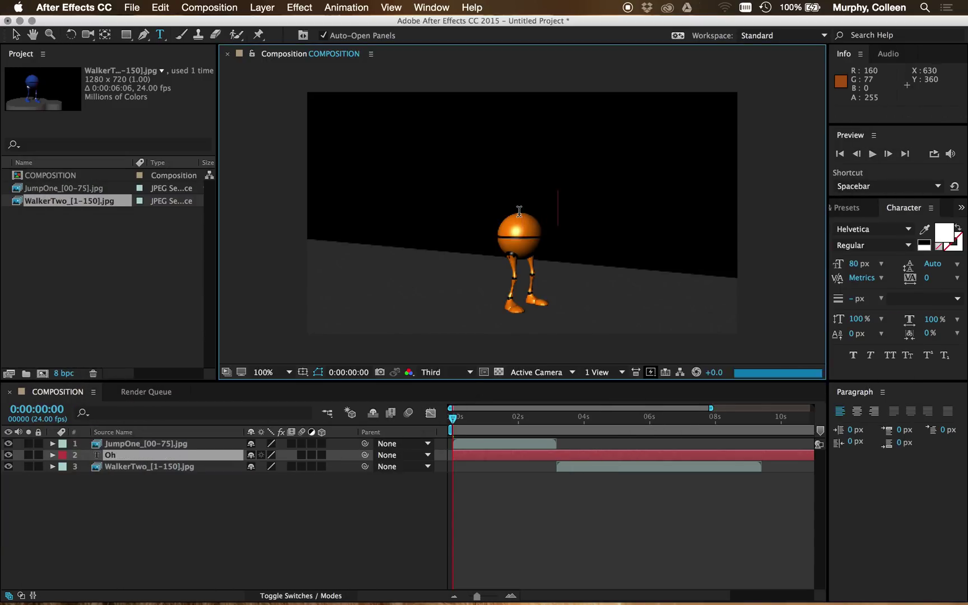
key("BackSpace")
key("BackSpace")
key("BackSpace")
key("BackSpace")
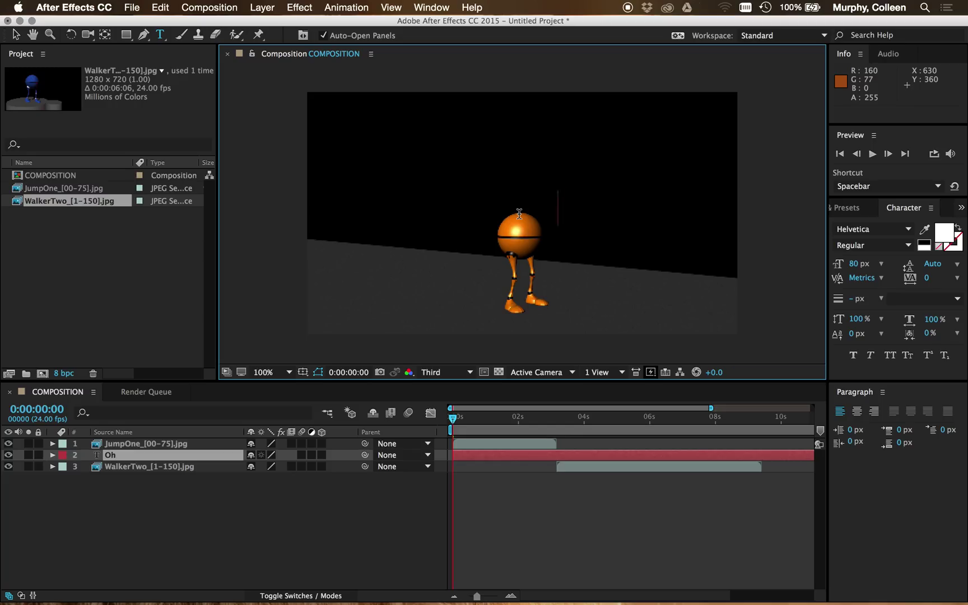
Move the empty text layer above the JumpOne layer so it is first in the stack
left_click(467, 457)
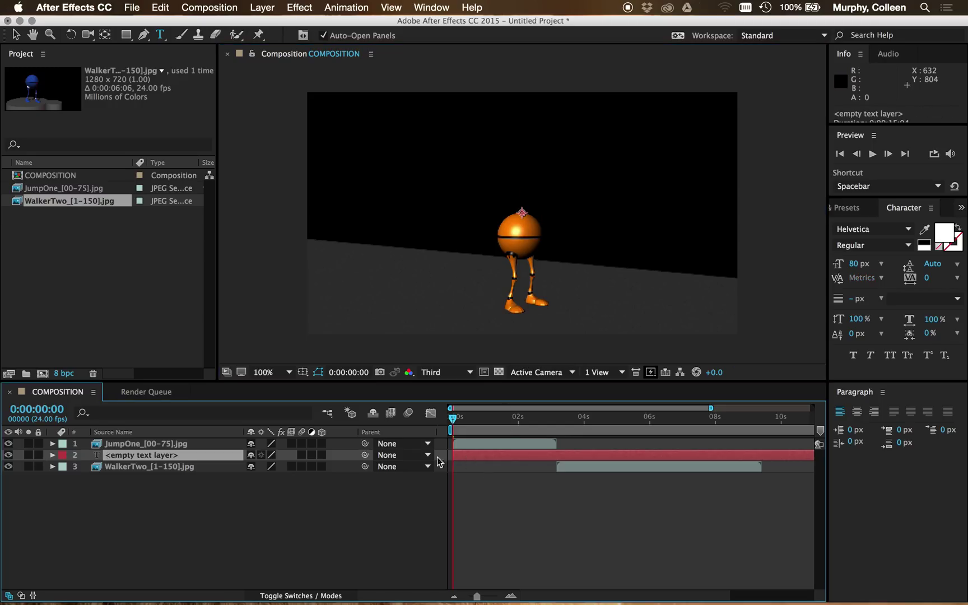
mouse_move(166, 450)
left_mouse_down()
mouse_move(167, 442)
mouse_move(168, 452)
left_mouse_up()
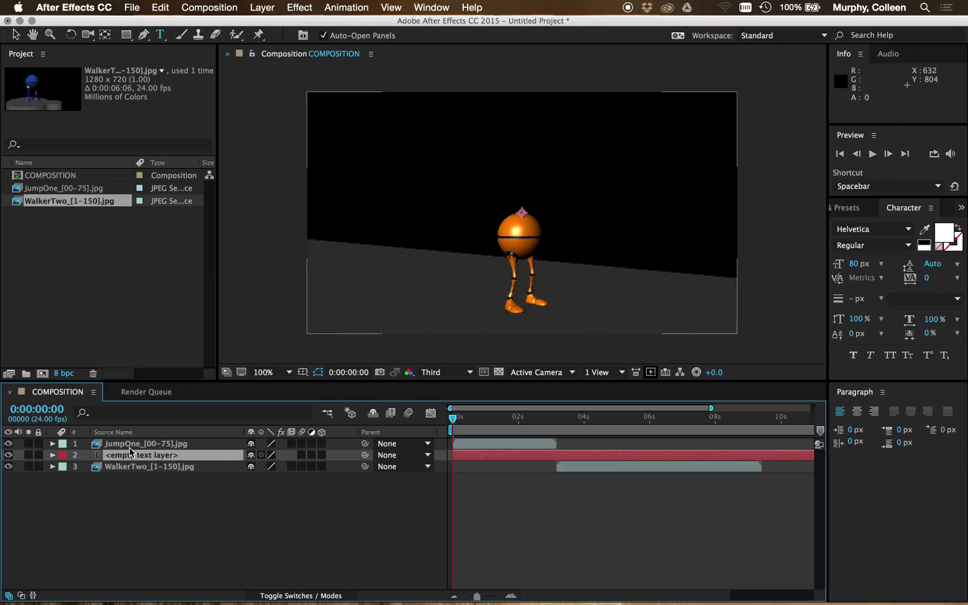
left_click_drag(137, 456, 143, 442)
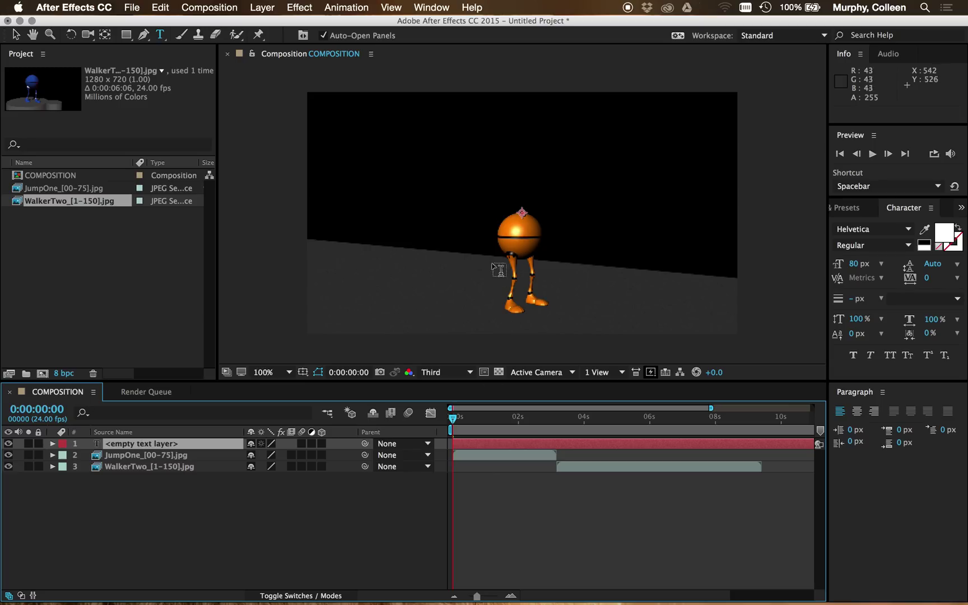
Create the title text "Oh, the Places You'll Go" and center it above the character
left_click(522, 212)
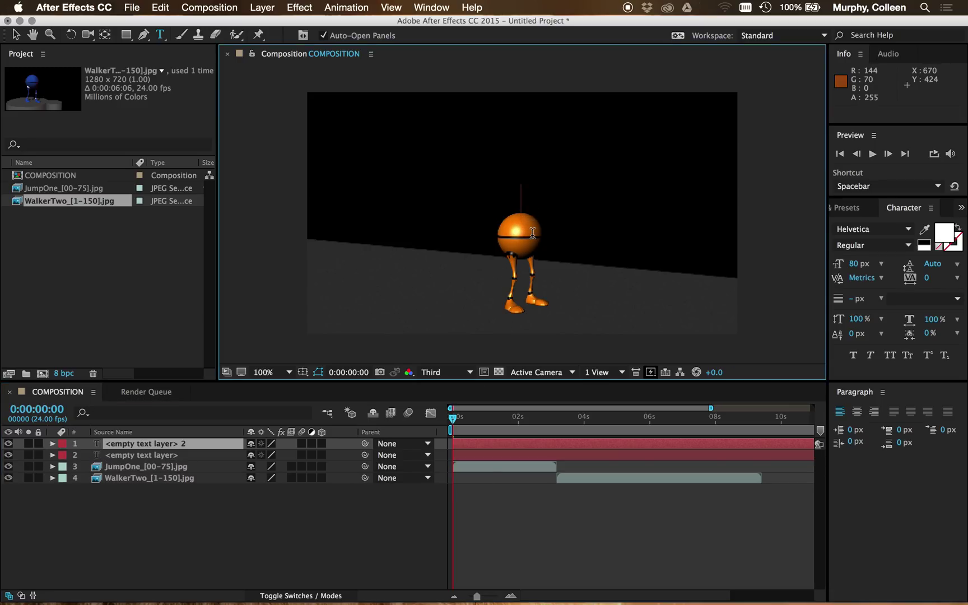
type("Oh, the Places You'll Go")
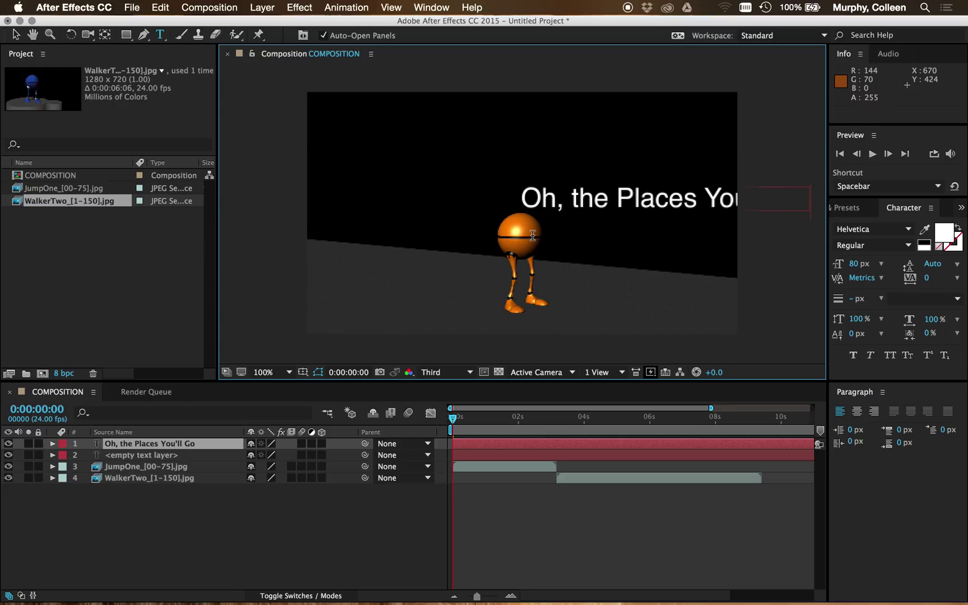
left_click(17, 37)
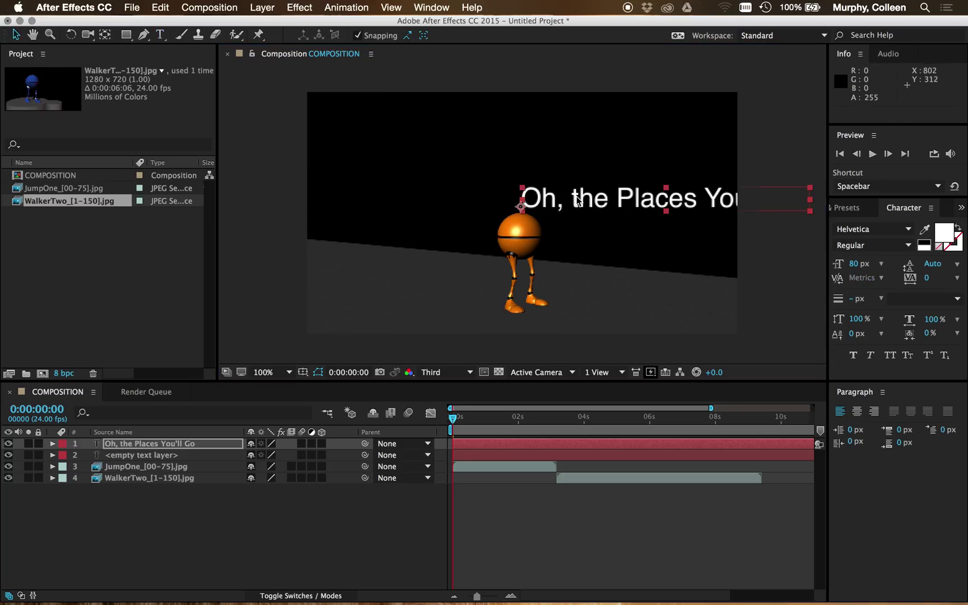
left_click_drag(548, 200, 438, 164)
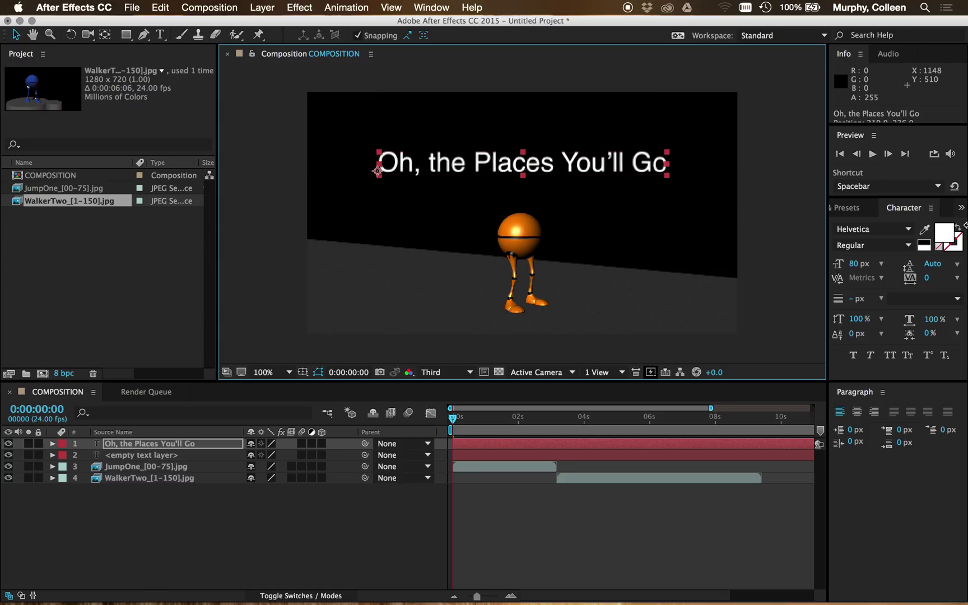
Try the Impact and Kailasa fonts on the title and settle on Lucida Sans
left_click(891, 229)
left_click(871, 317)
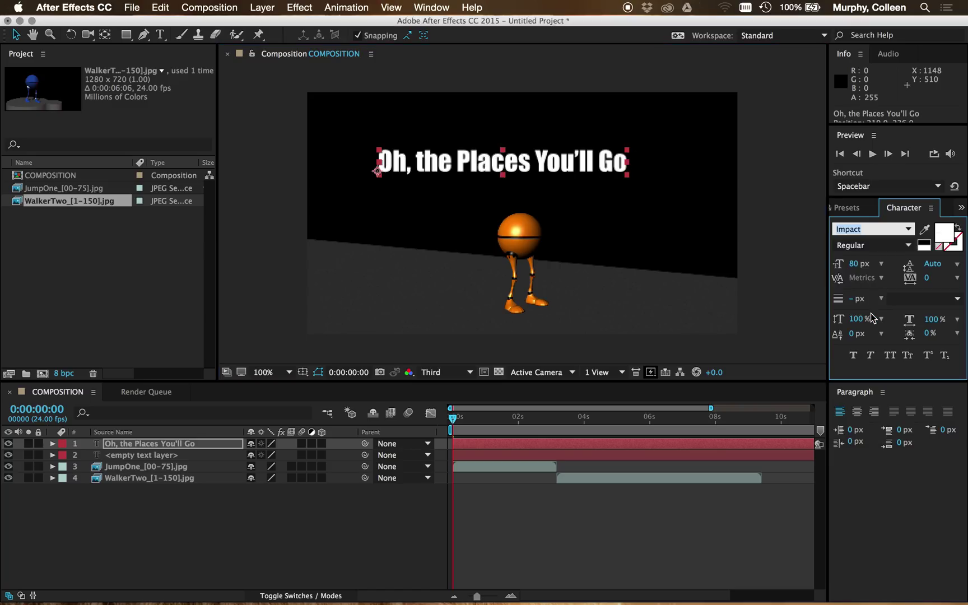
left_click(908, 230)
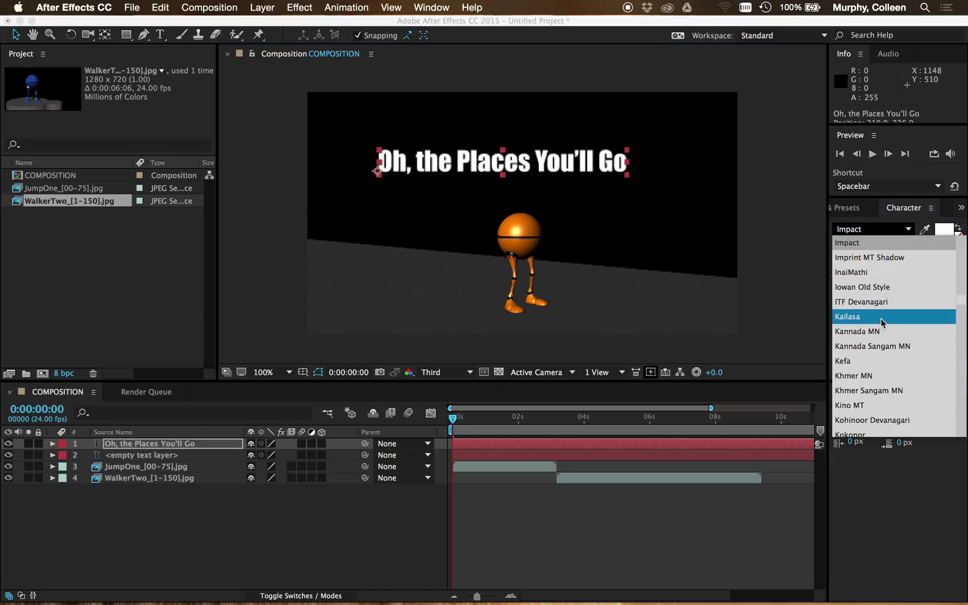
left_click(880, 317)
left_click(909, 229)
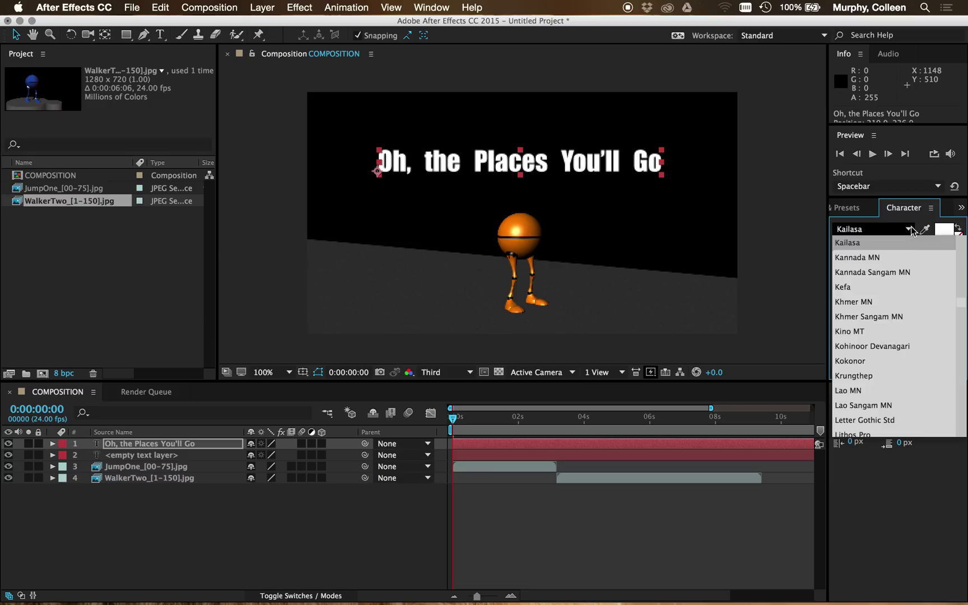
scroll(877, 392, "down", 3)
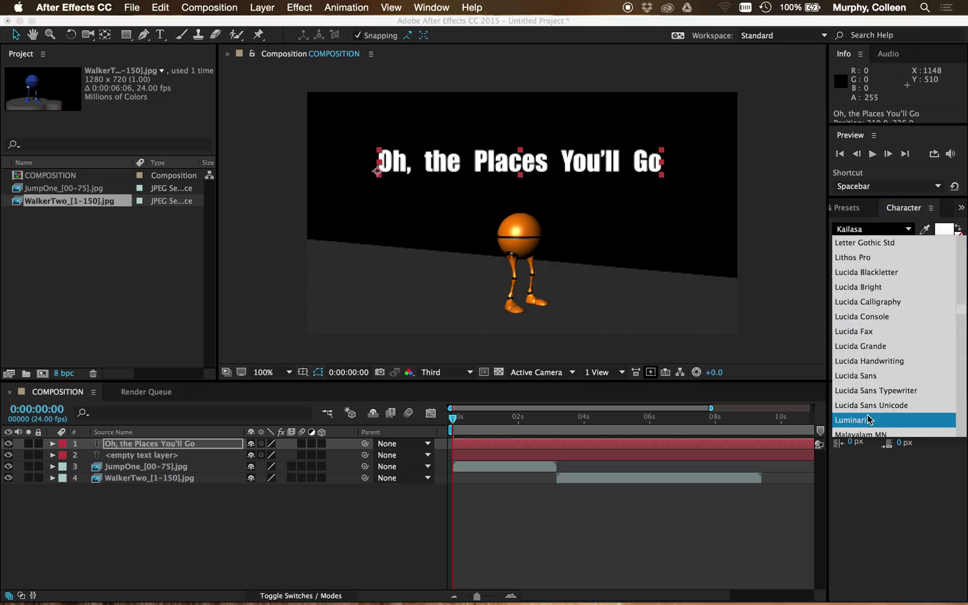
left_click(860, 376)
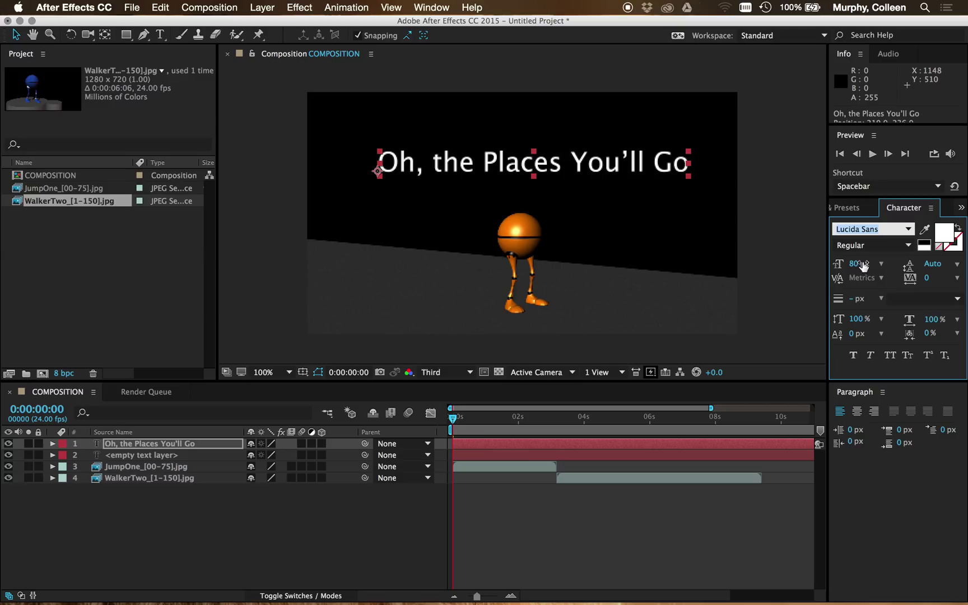
Accept white (FFFFFF) as the title's text color and recenter the title horizontally above the character
left_click(945, 233)
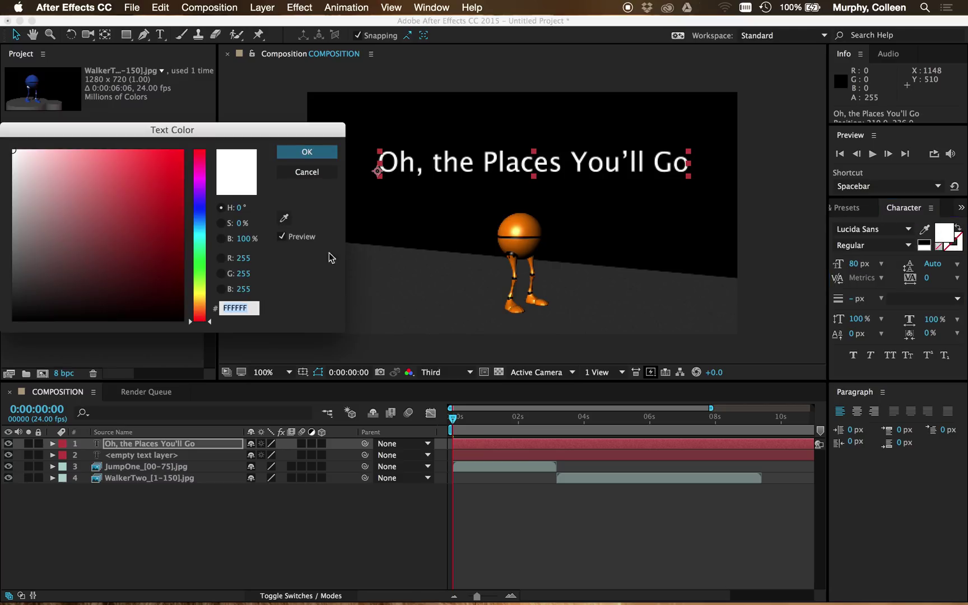
left_click(285, 154)
left_click_drag(489, 160, 507, 167)
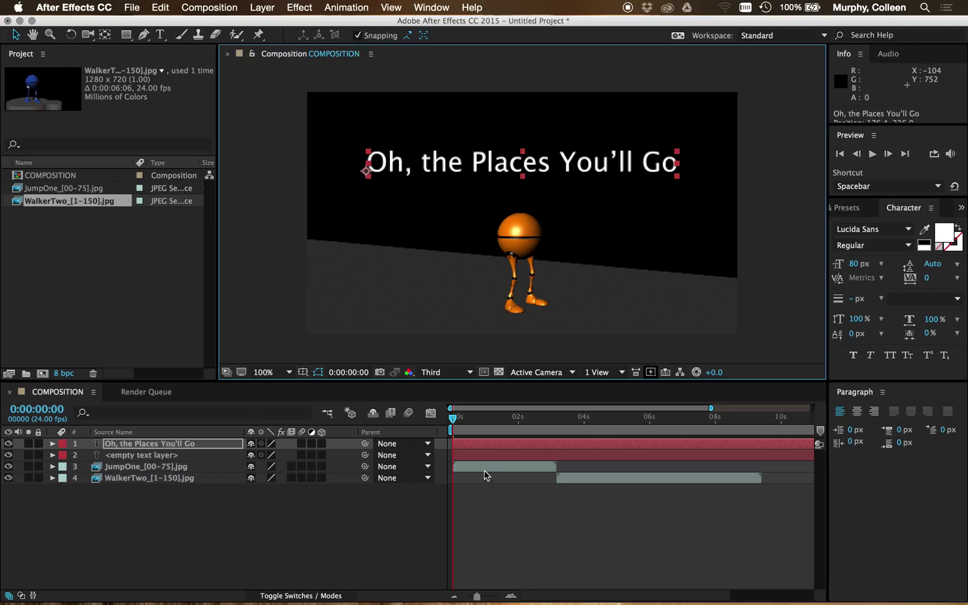
Delete the empty text layer and cut the title layer off at 0:00:02:17, removing the part after the split
left_click(473, 456)
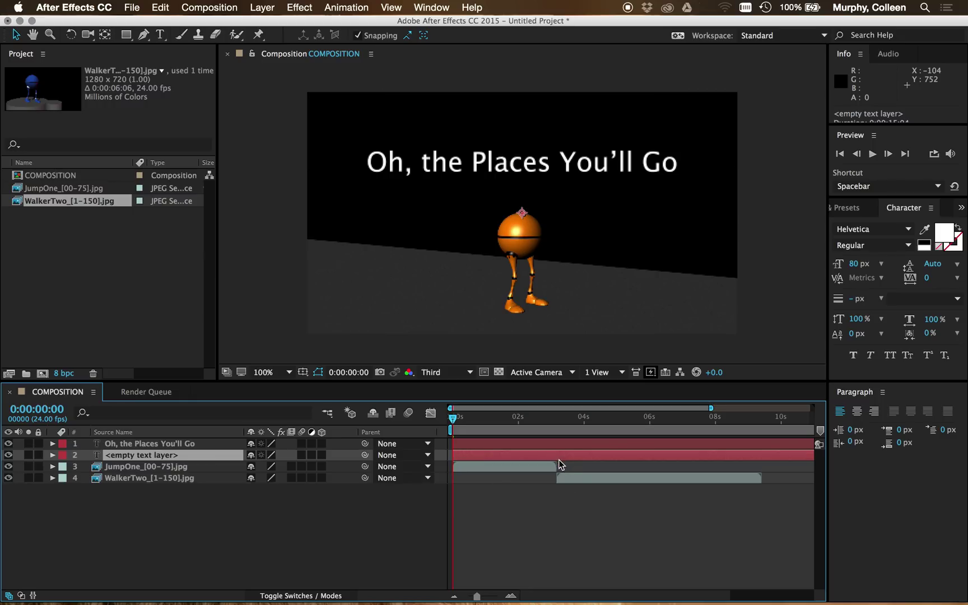
key("Delete")
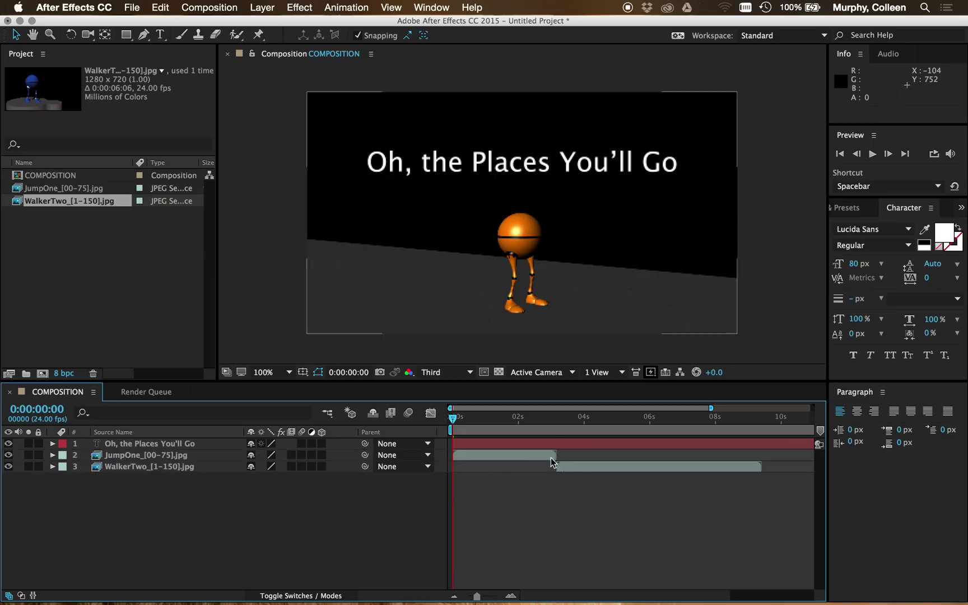
left_click_drag(459, 419, 542, 418)
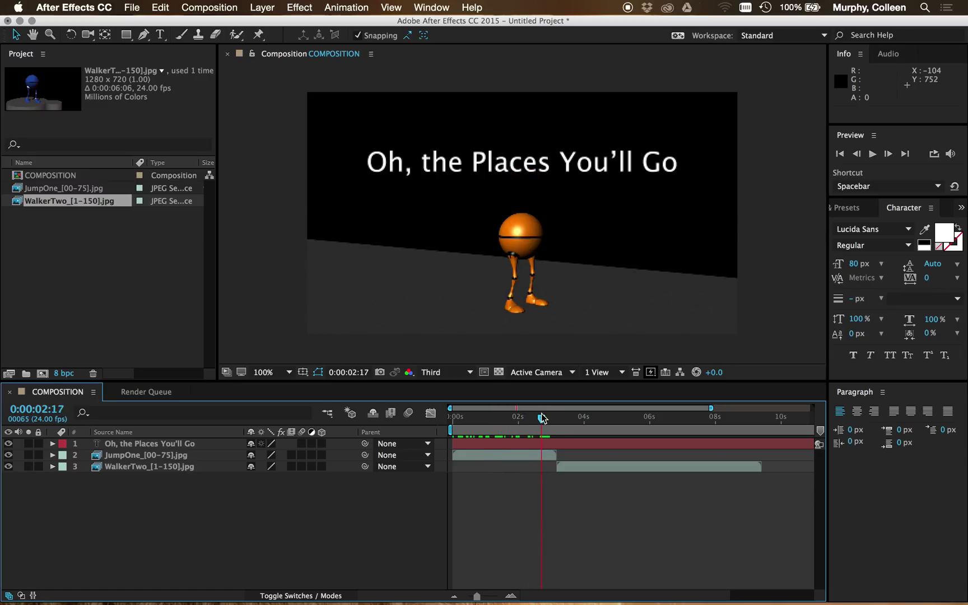
left_click(574, 446)
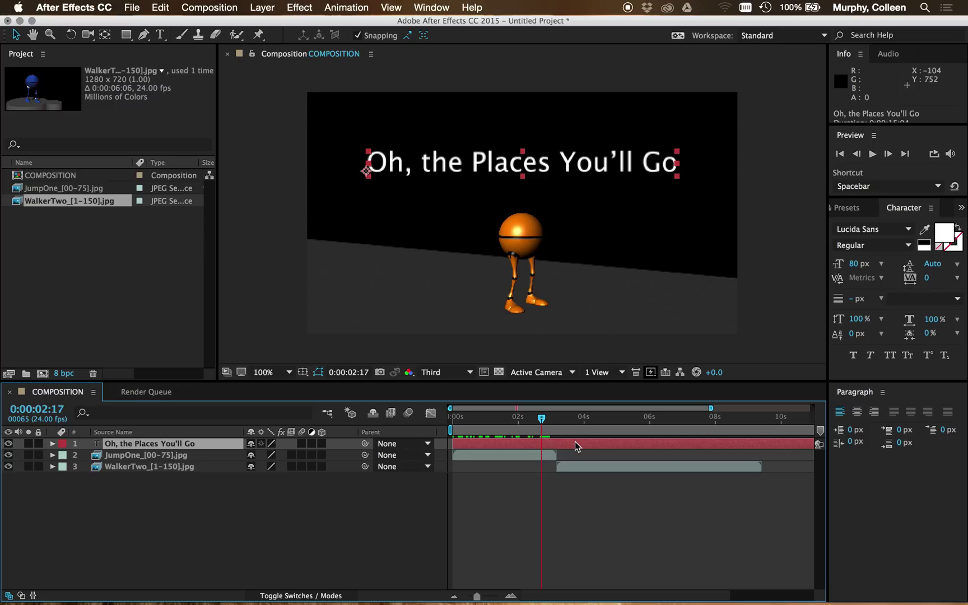
key("super+shift+d")
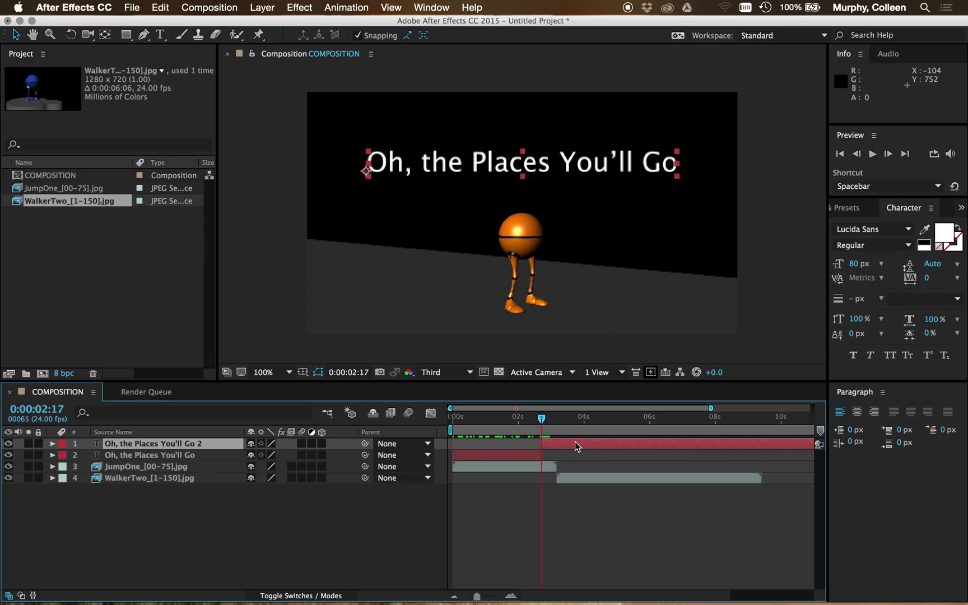
key("Delete")
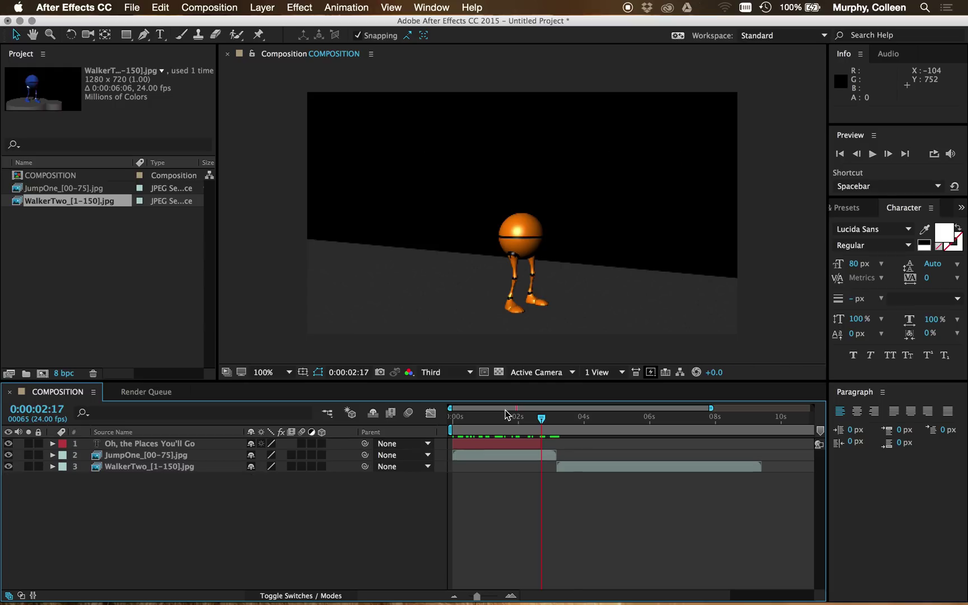
Fade the title out with Opacity keyframes of 100% at 0:00:02:00 and 0% at 0:00:02:14, and preview the fade
mouse_move(530, 422)
left_mouse_down()
mouse_move(489, 421)
mouse_move(550, 421)
mouse_move(517, 419)
left_mouse_up()
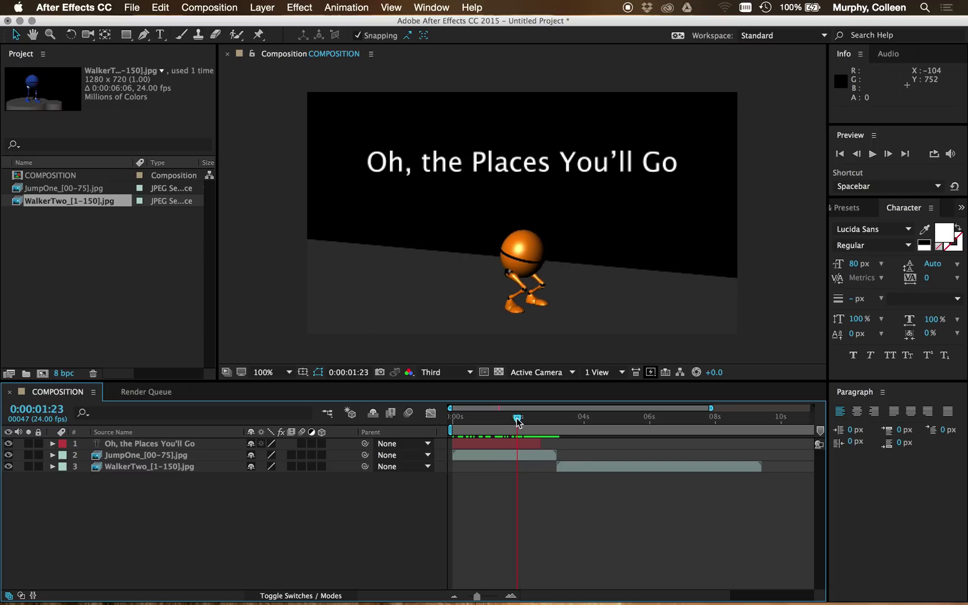
left_click(490, 445)
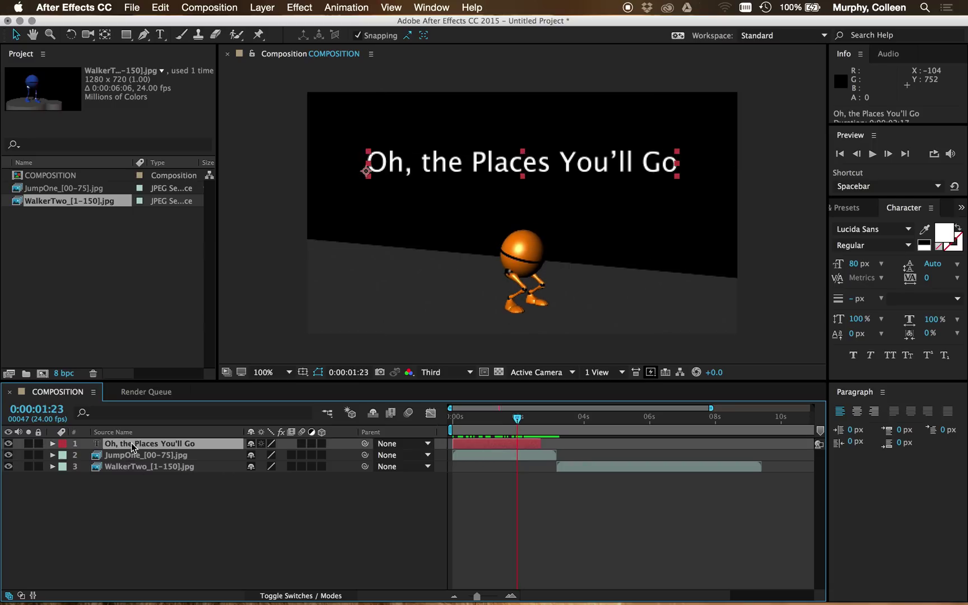
key("o")
key("t")
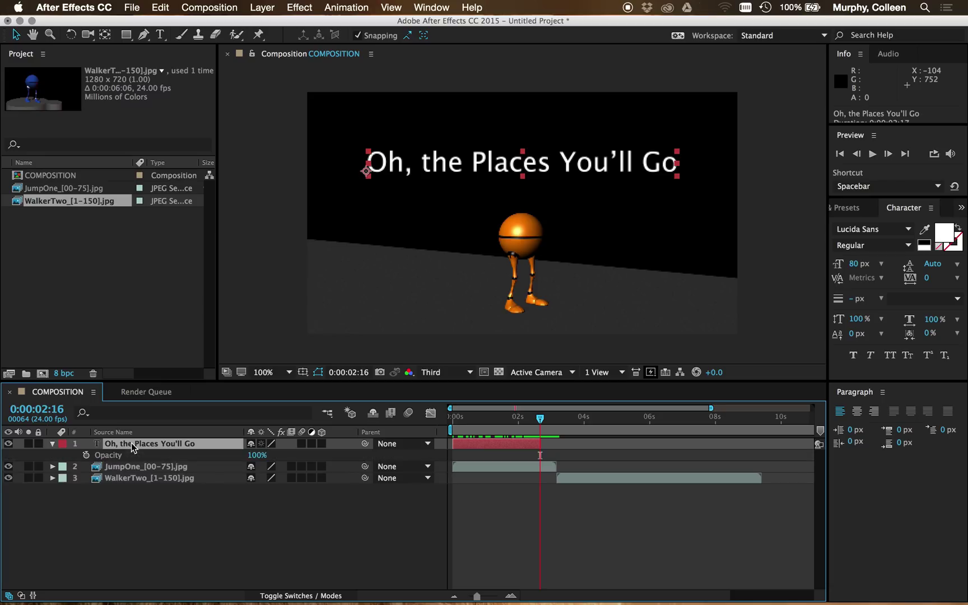
left_click_drag(535, 422, 515, 418)
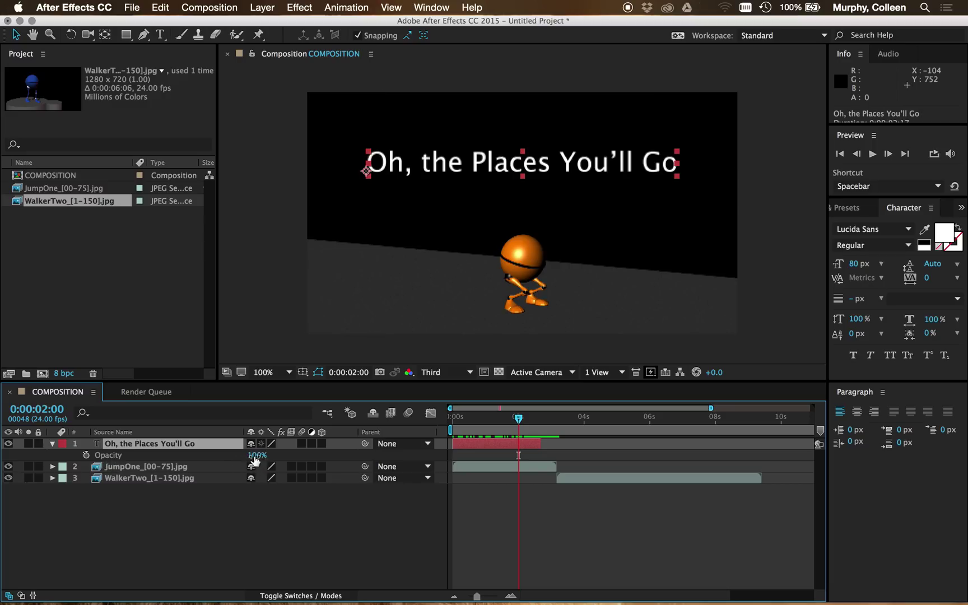
left_click(87, 456)
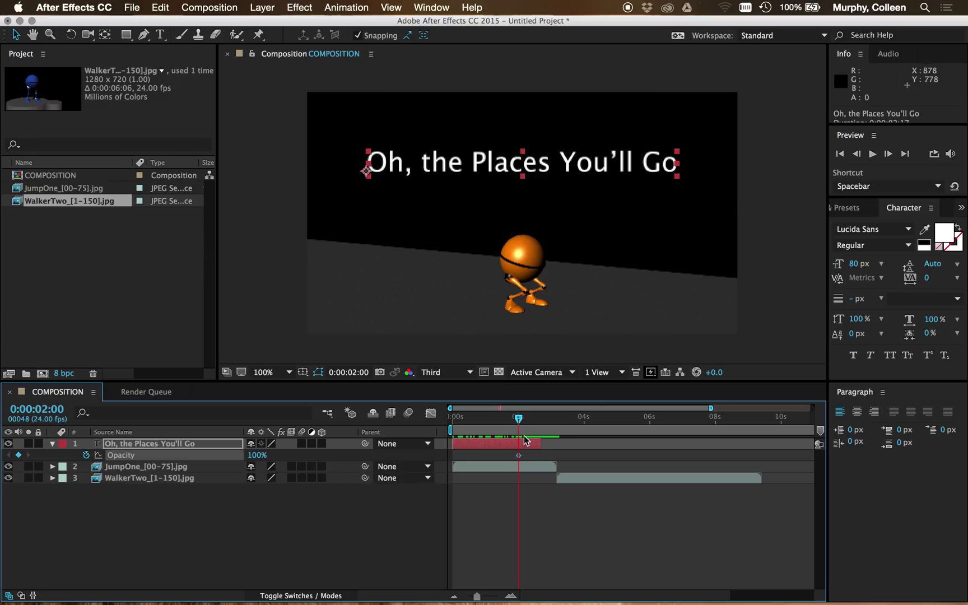
left_click_drag(519, 421, 537, 419)
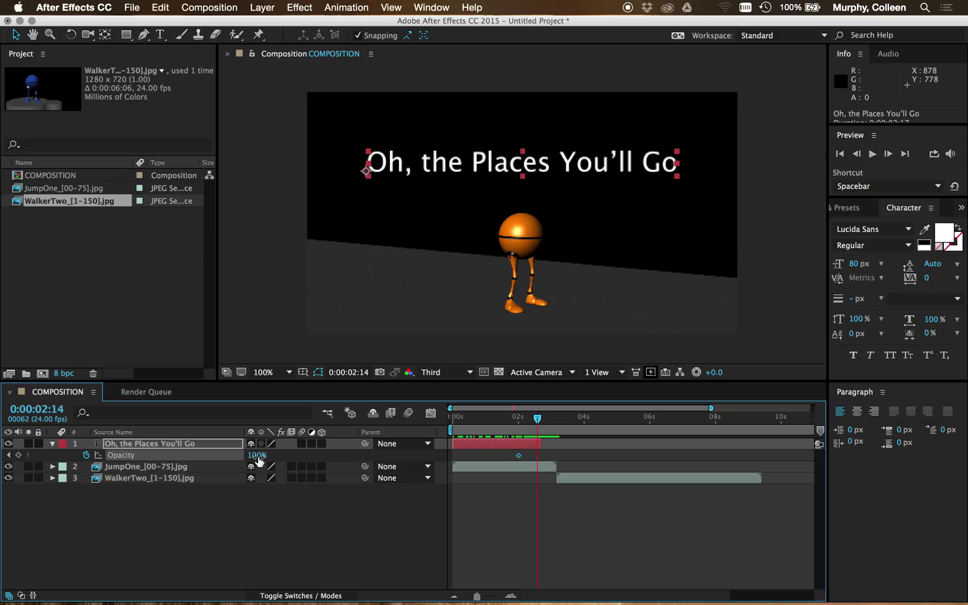
left_click_drag(257, 455, 163, 454)
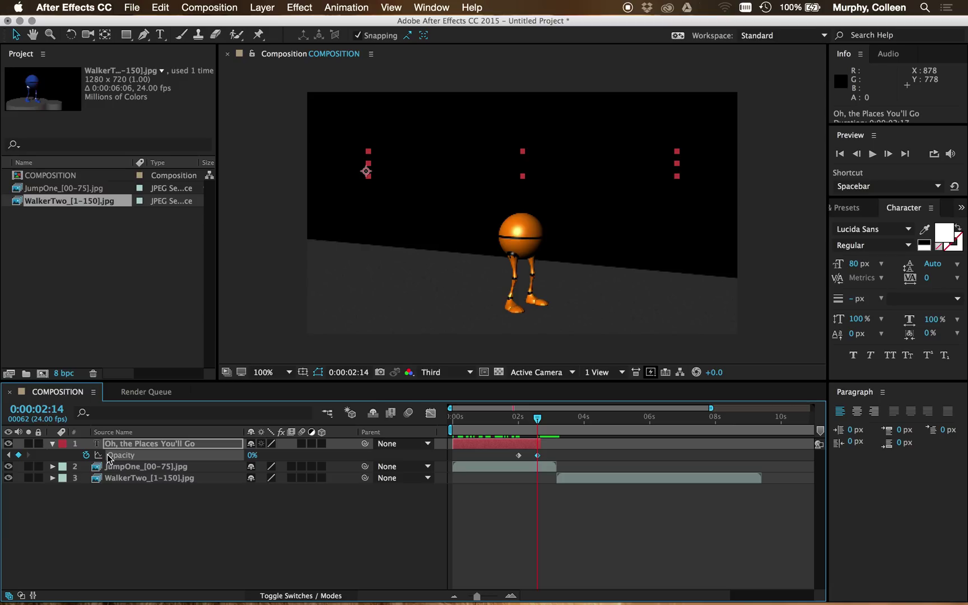
left_click_drag(537, 426, 454, 425)
key("space")
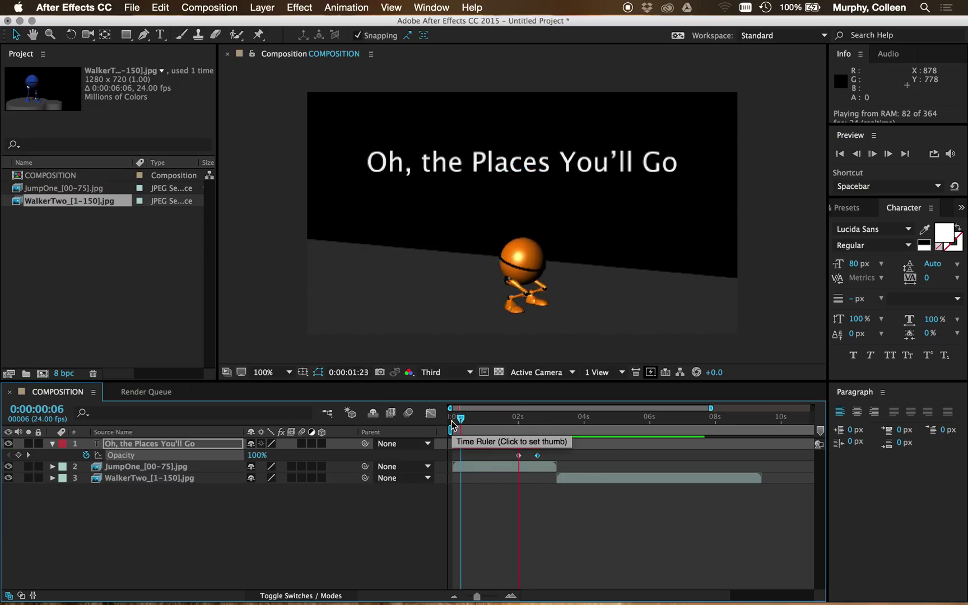
key("space")
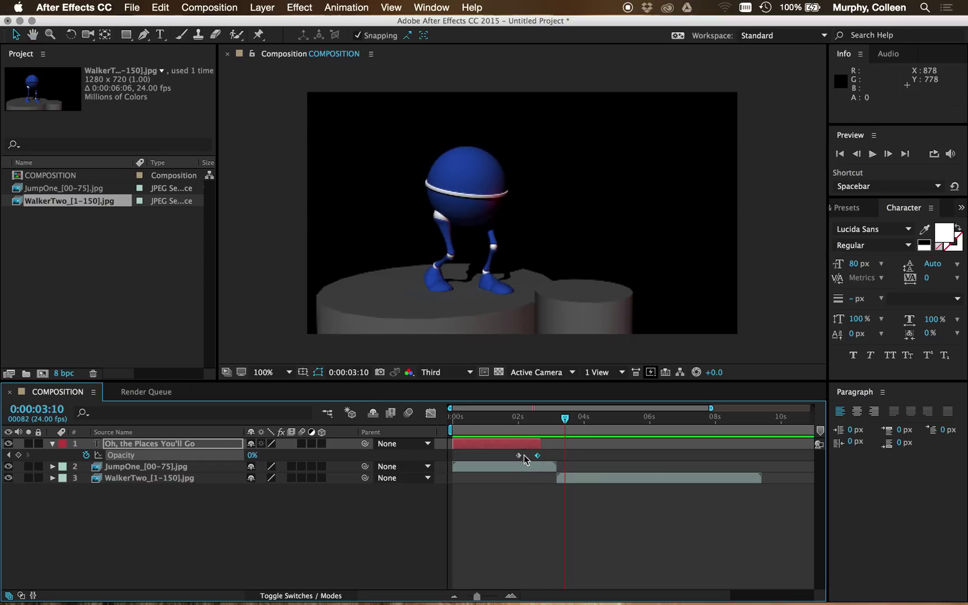
Shift the JumpOne and WalkerTwo layers together so JumpOne starts at 0:00:02:15, and preview the sequence
left_click_drag(507, 428, 542, 426)
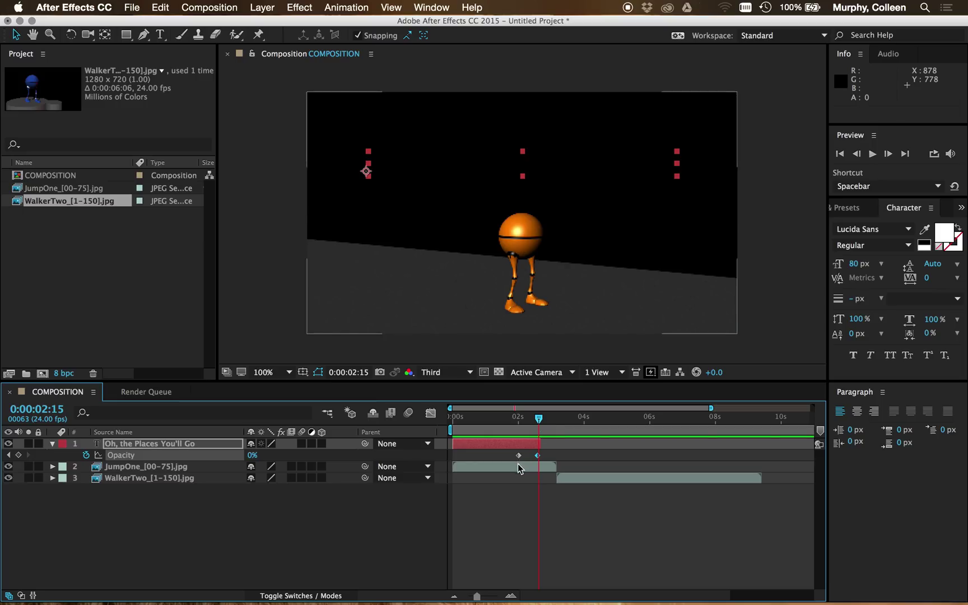
left_click(541, 468)
left_click(576, 477, "shift")
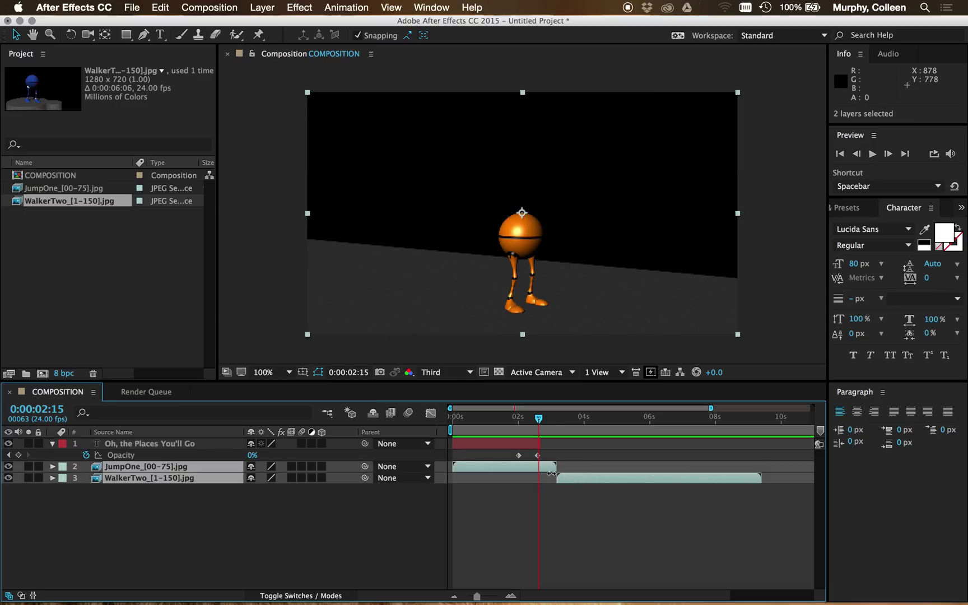
left_click_drag(501, 467, 588, 472)
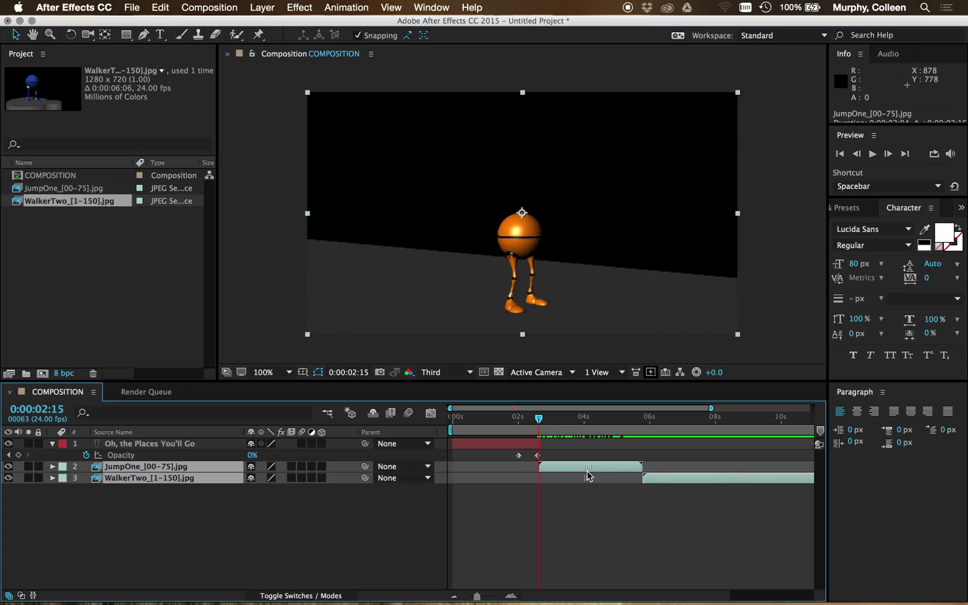
left_click_drag(539, 418, 464, 413)
key("space")
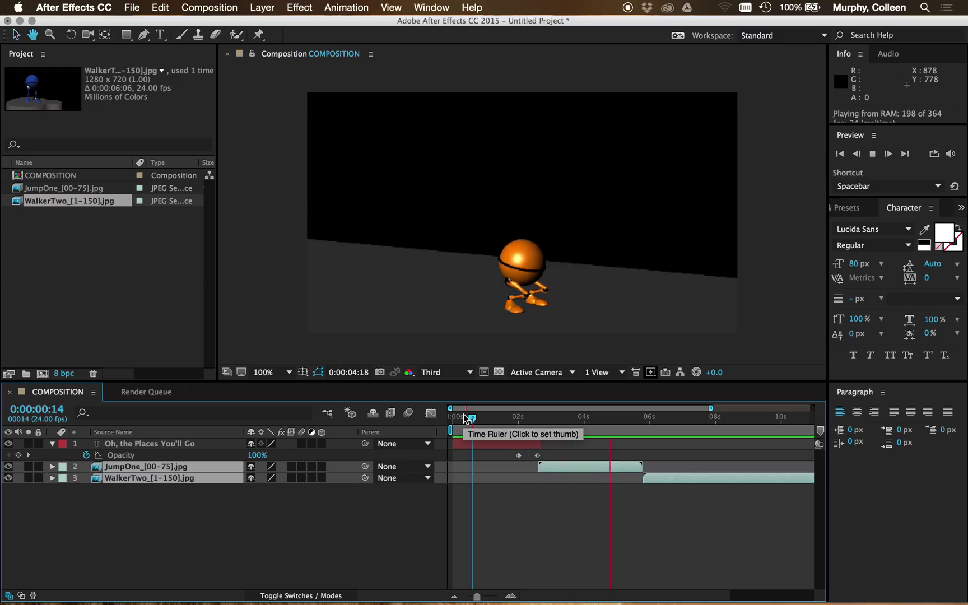
key("space")
Add the author's full name to the title text, separated from the title by a blank line
left_click(454, 596)
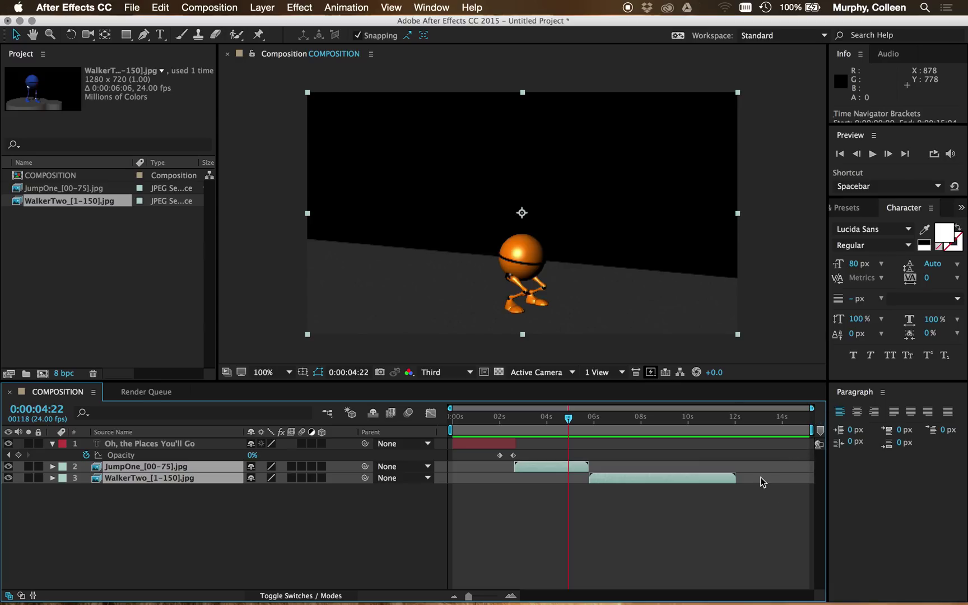
left_click_drag(516, 434, 457, 424)
double_click(507, 173)
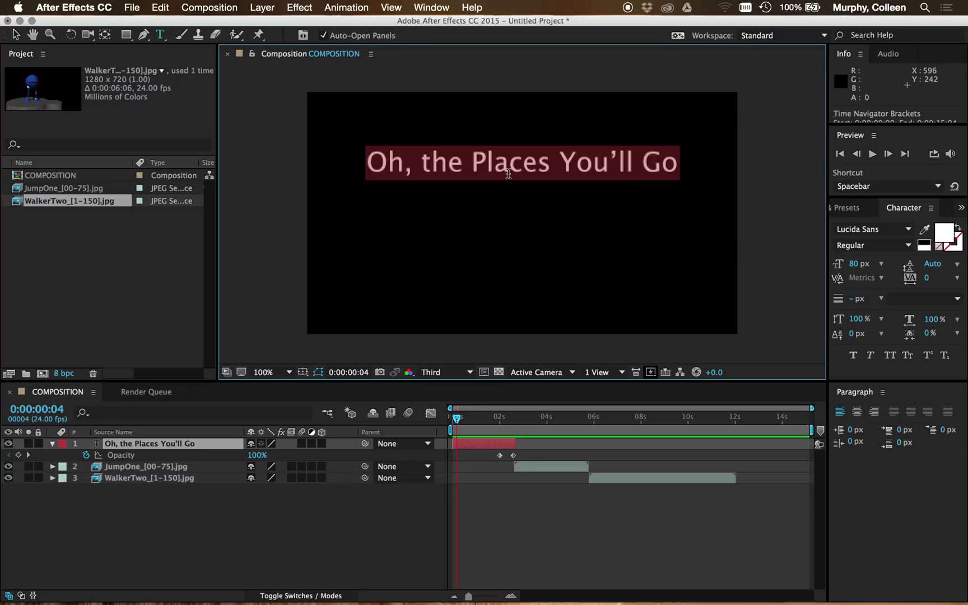
left_click(674, 166)
key("Return")
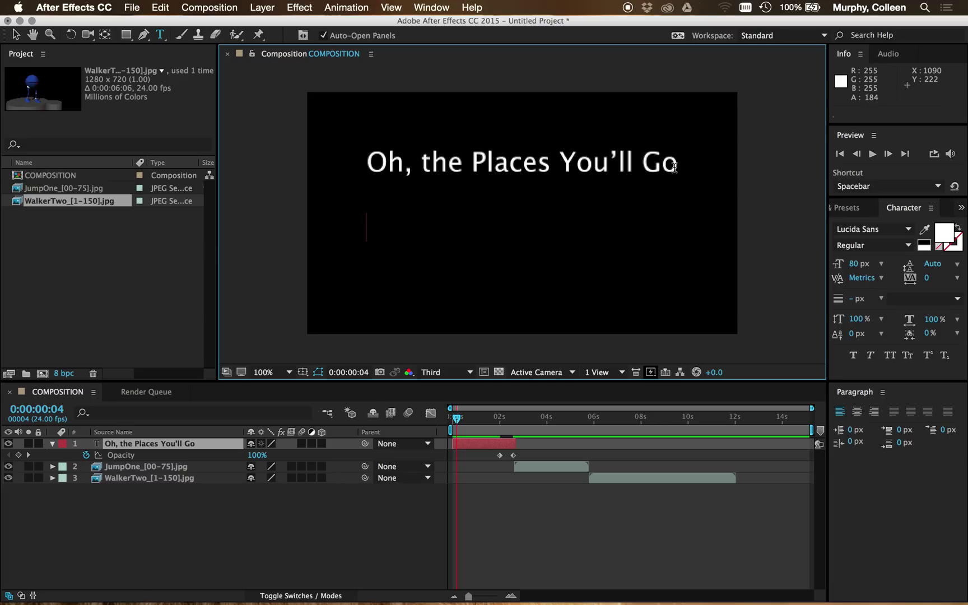
type("Coll")
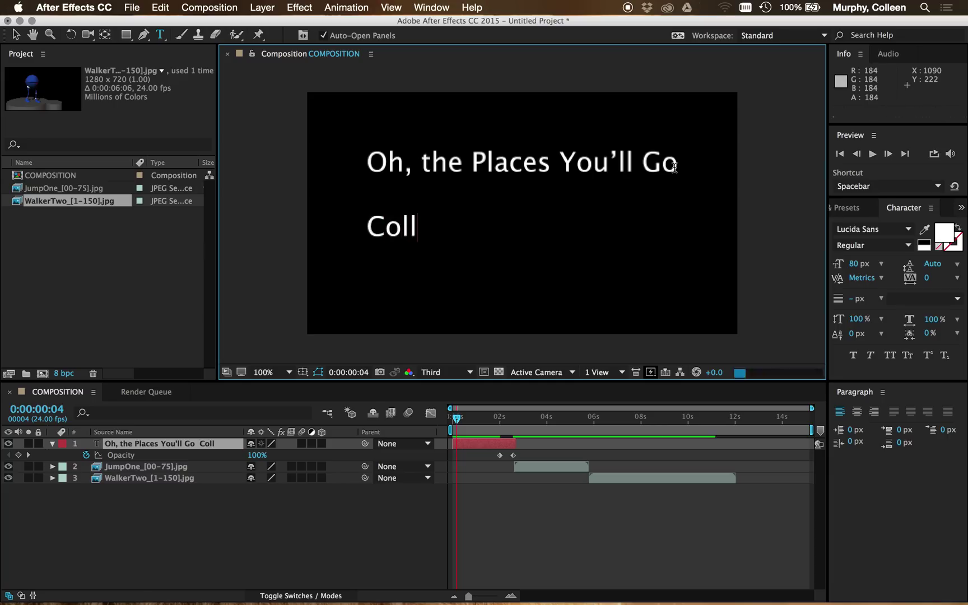
type("een Murphy")
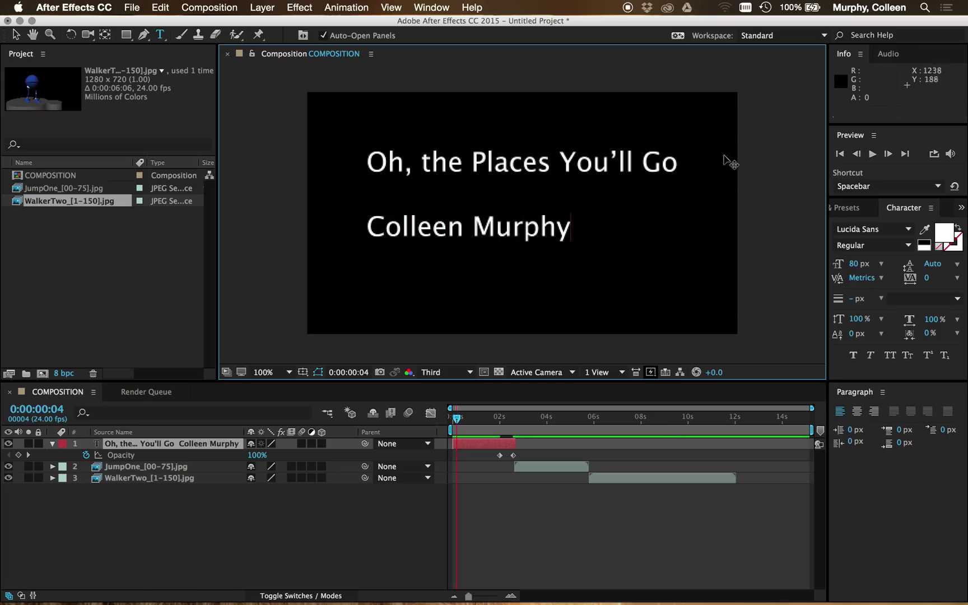
Center-align all lines of the title text and move the text block back to the horizontal middle of the frame
left_click_drag(571, 227, 386, 226)
left_click(525, 227)
left_click_drag(566, 230, 337, 169)
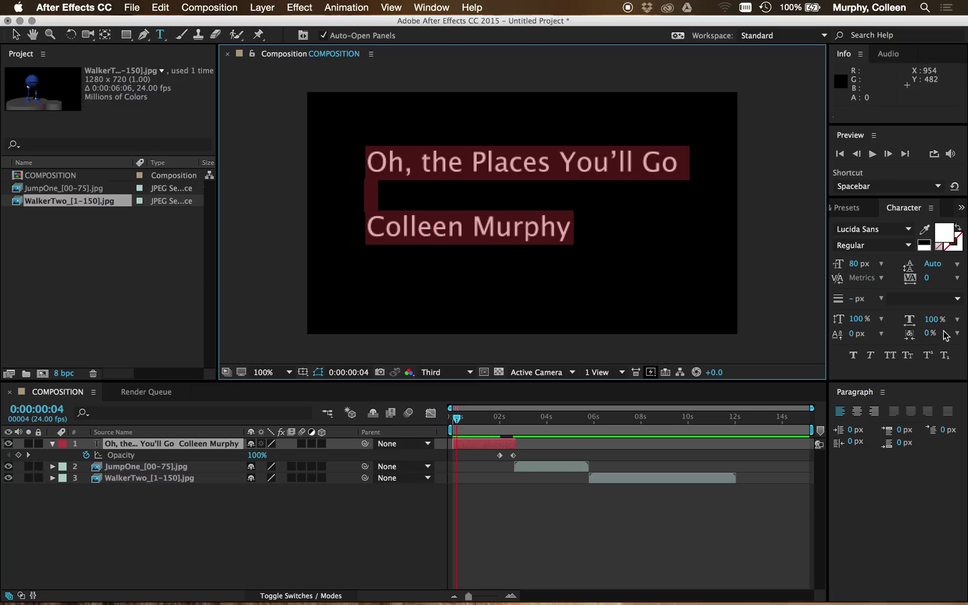
left_click(857, 411)
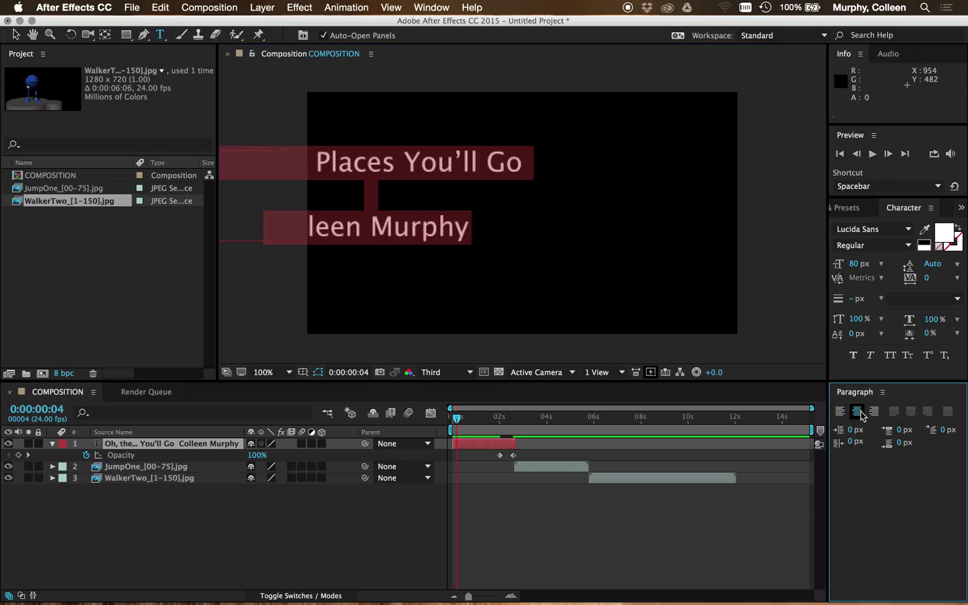
left_click(16, 35)
left_click_drag(343, 181, 502, 180)
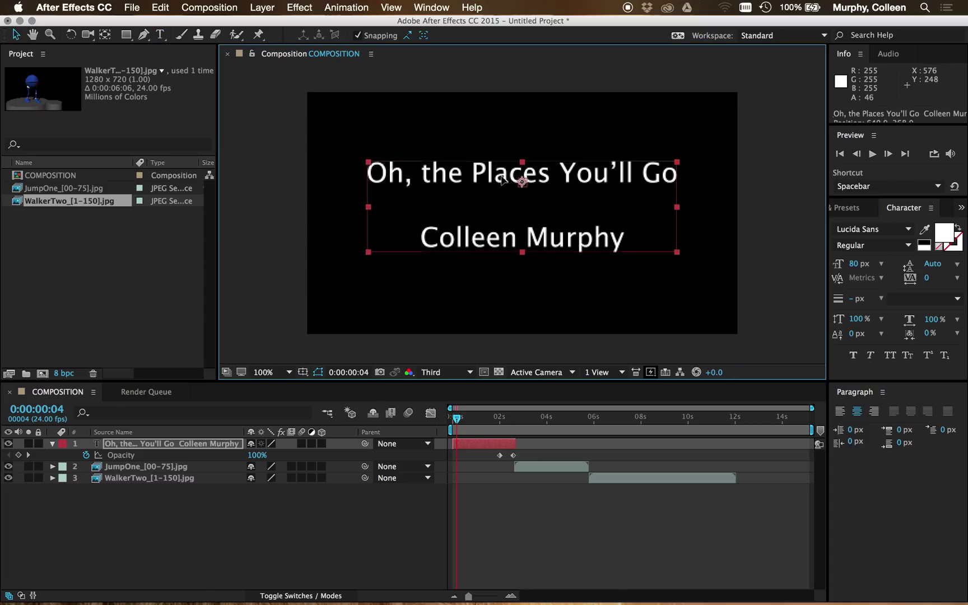
Set the author name line to 60 px and color it medium gray
triple_click(500, 245)
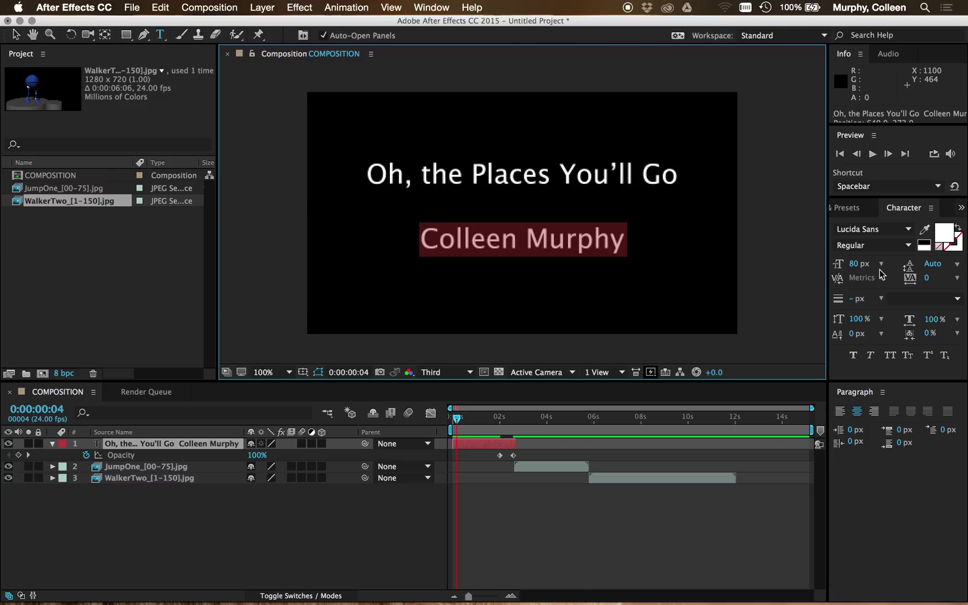
left_click(882, 264)
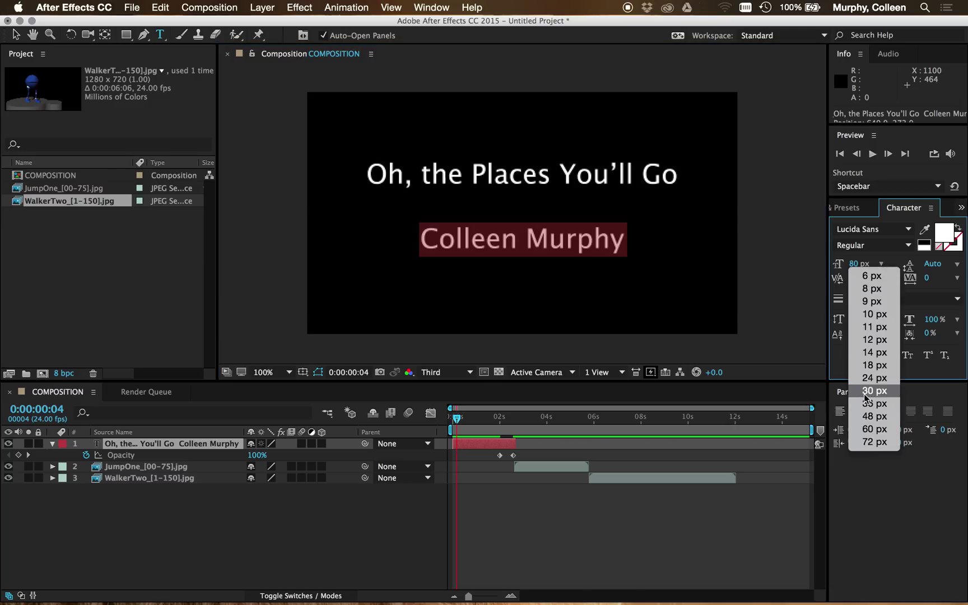
left_click(868, 428)
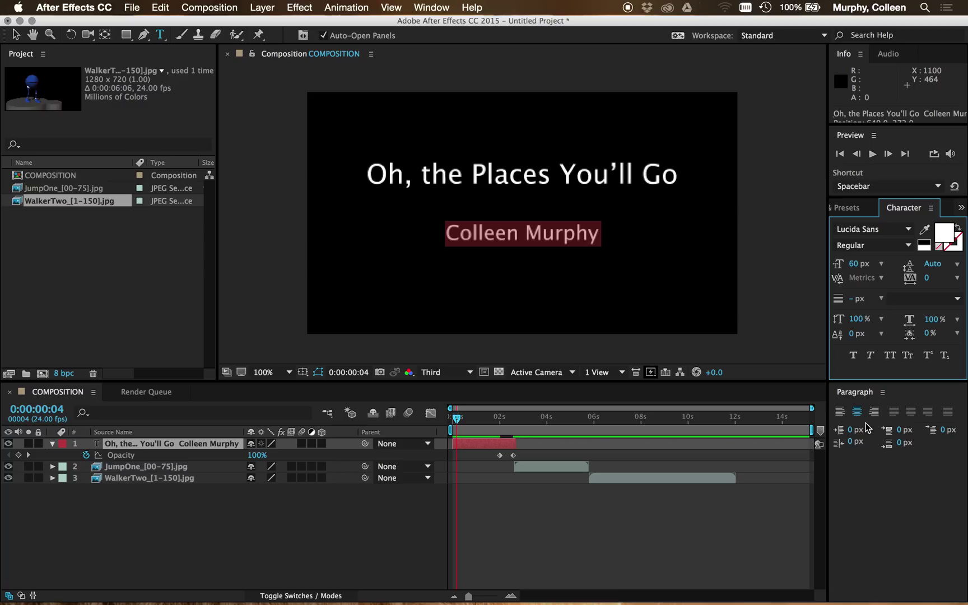
left_click(944, 236)
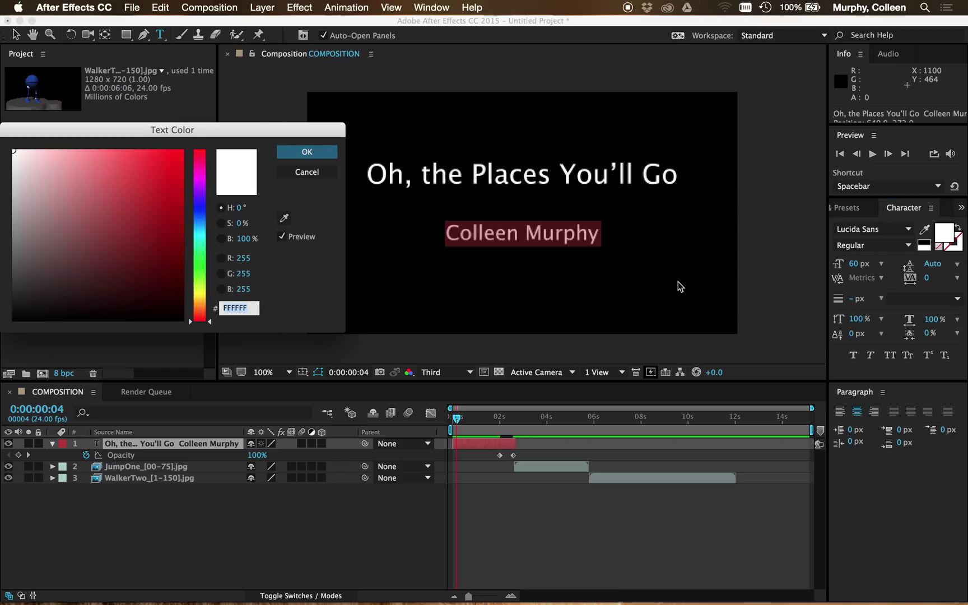
mouse_move(21, 183)
left_mouse_down()
mouse_move(5, 200)
mouse_move(5, 251)
mouse_move(5, 236)
left_mouse_up()
left_click(319, 157)
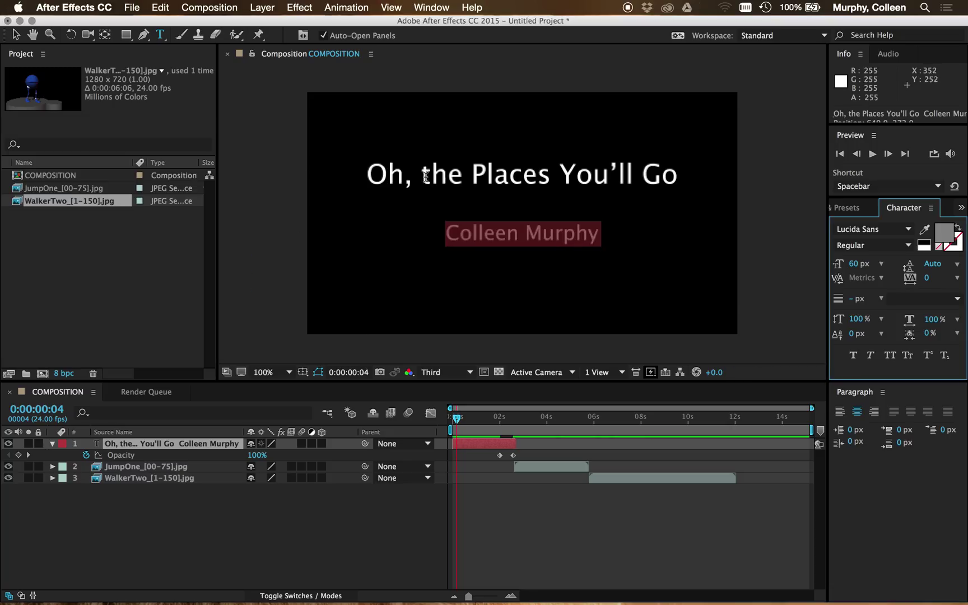
Move the two-line title block down so it sits around the vertical middle of the frame
key("Escape")
left_click(15, 35)
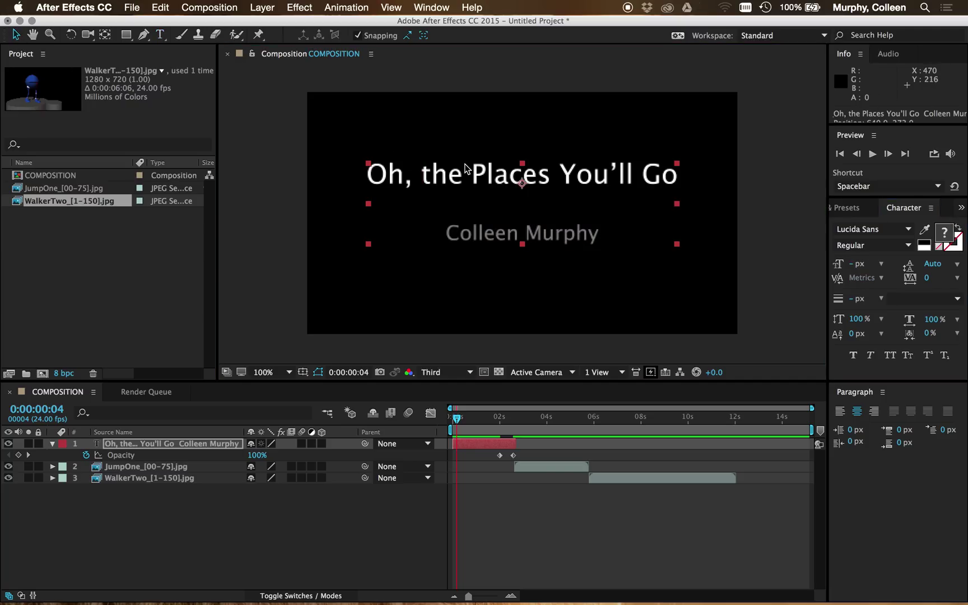
left_click_drag(465, 167, 471, 191)
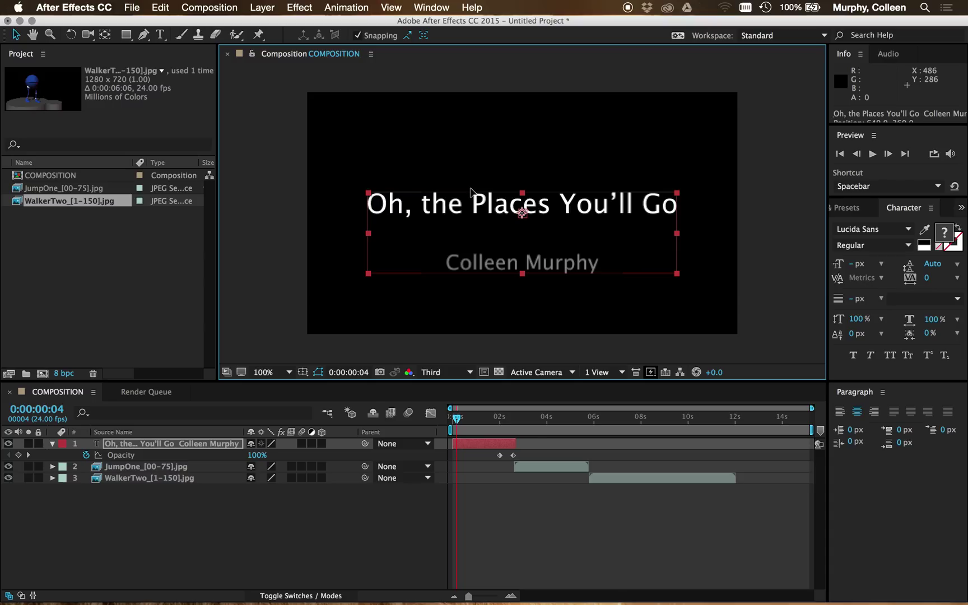
Remove the blank line between the title and the author name so the two lines sit directly together
double_click(458, 262)
left_click(452, 263)
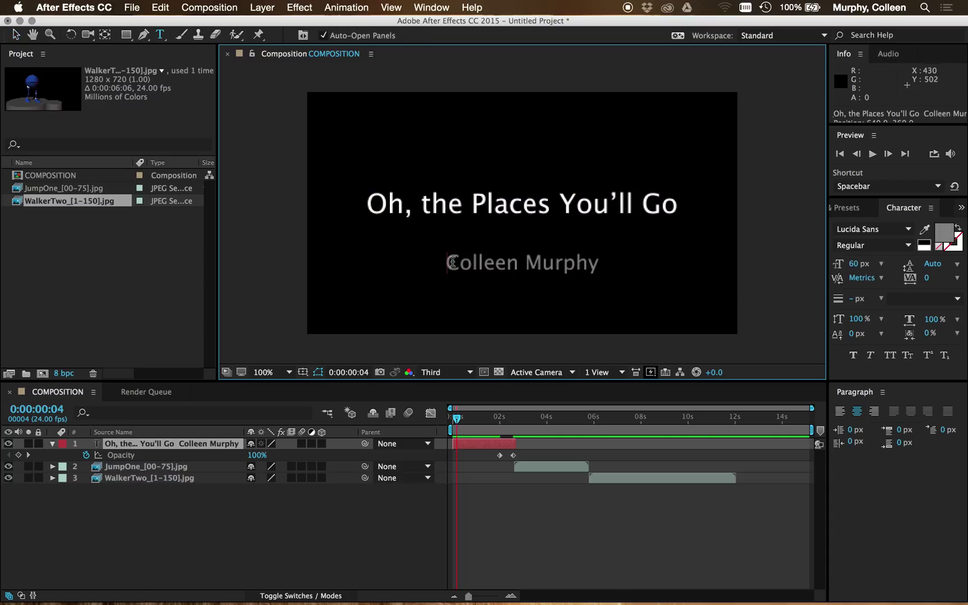
key("BackSpace")
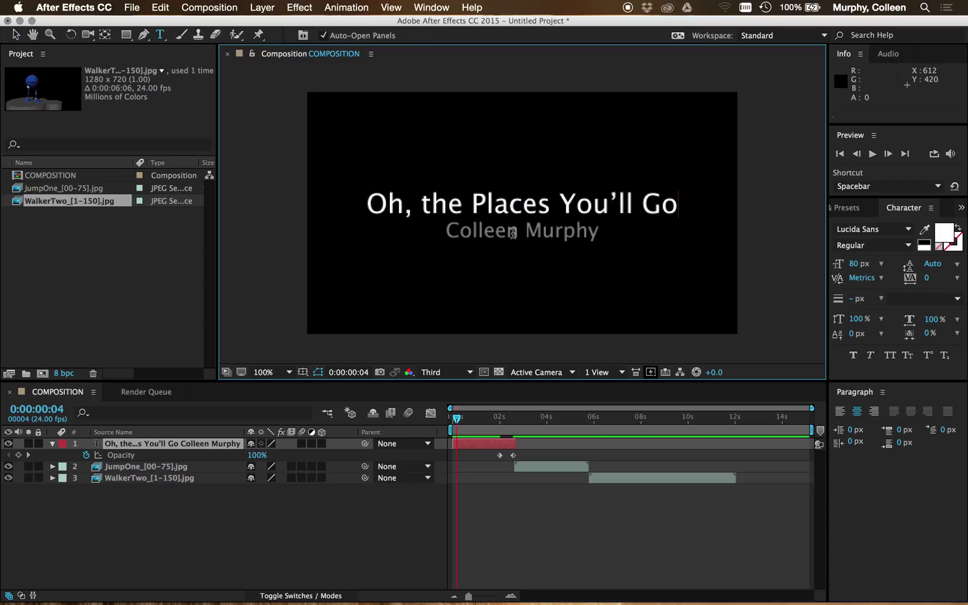
left_click(15, 35)
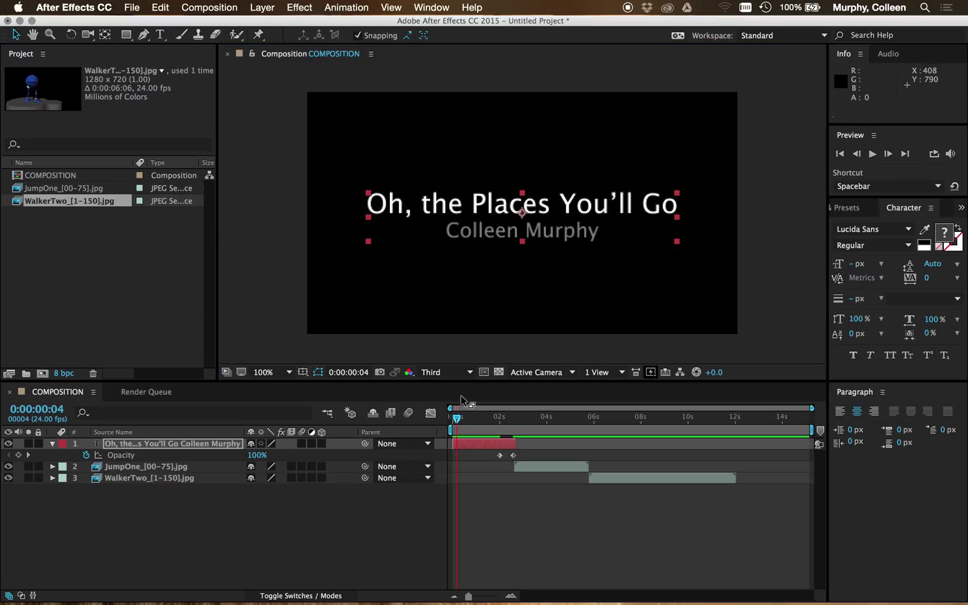
Shift the JumpOne and WalkerTwo layers together slightly later so JumpOne starts at 0:00:02:23, and play the composition to check the timing
left_click(452, 417)
key("space")
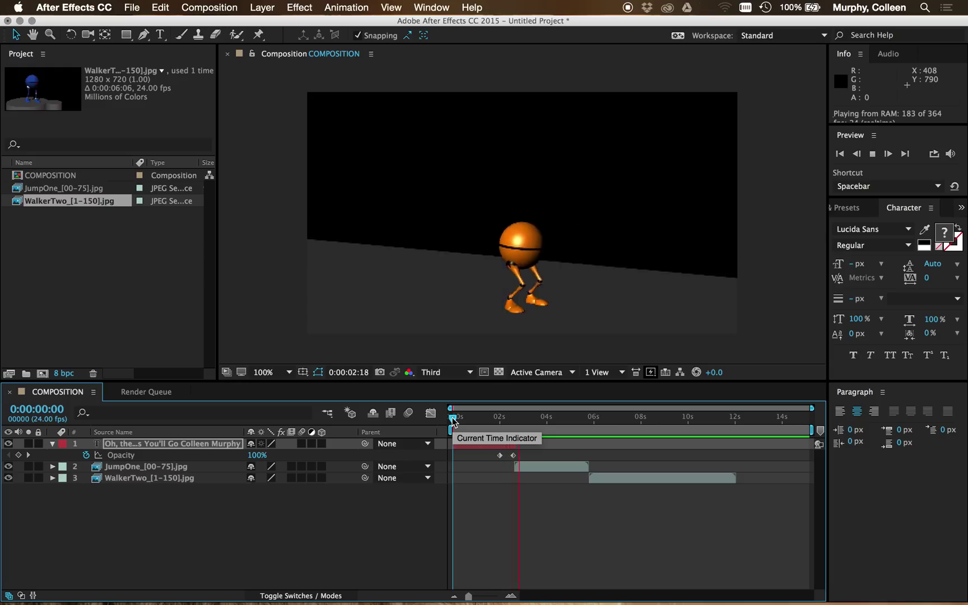
key("space")
left_click(551, 469)
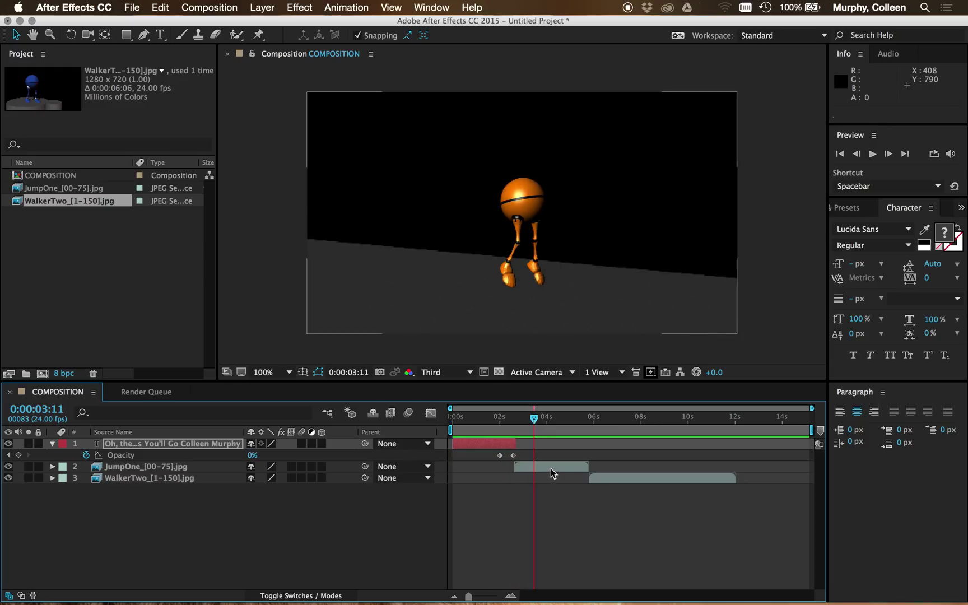
left_click(605, 479, "shift")
left_click_drag(605, 479, 613, 478)
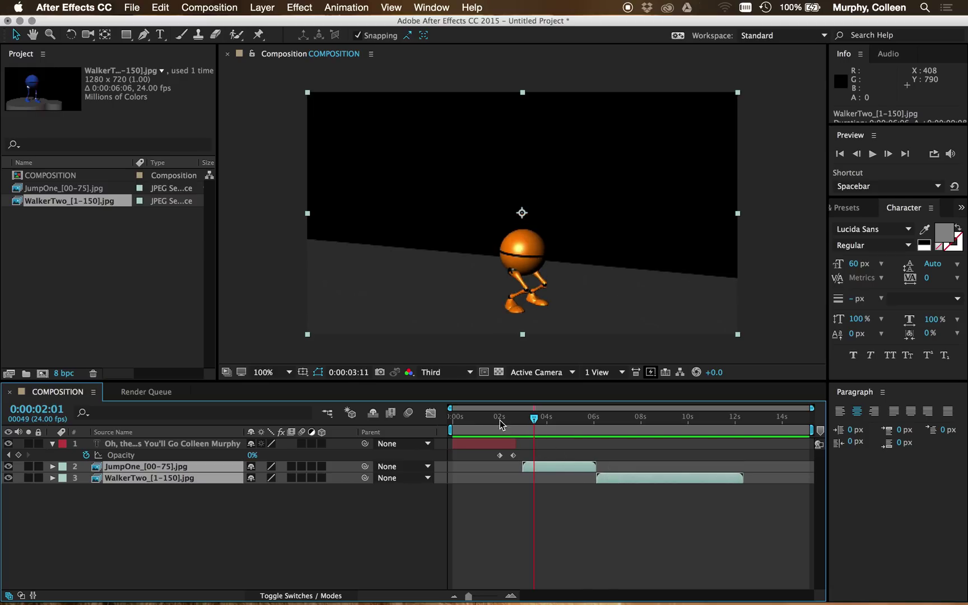
left_click_drag(500, 420, 423, 416)
key("space")
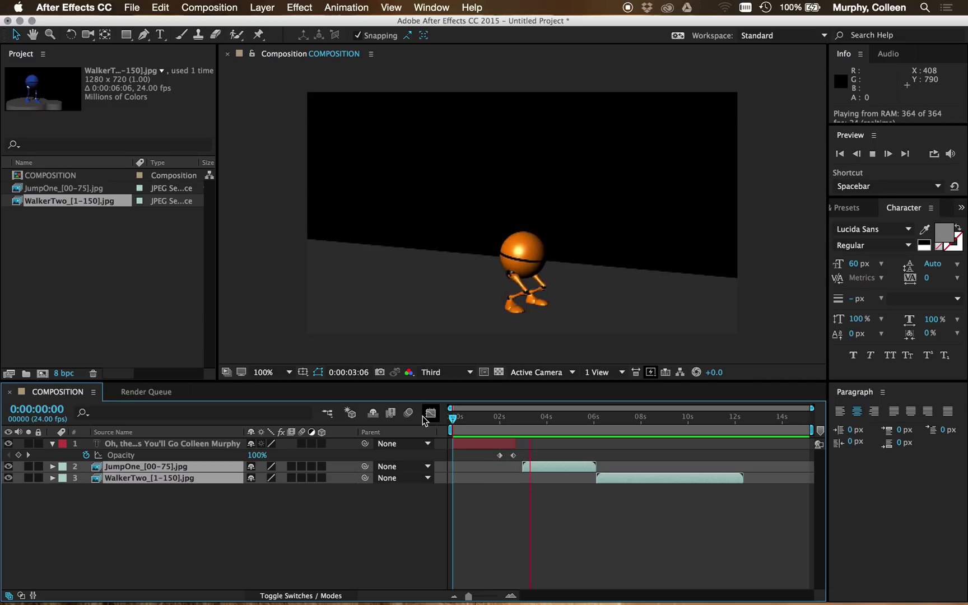
left_click(541, 421)
Add an opacity keyframe of 100% to the JumpOne layer at 0:00:03:02
left_click_drag(541, 424, 525, 415)
left_click_drag(468, 597, 499, 597)
mouse_move(633, 418)
left_mouse_down()
mouse_move(598, 422)
mouse_move(627, 423)
left_mouse_up()
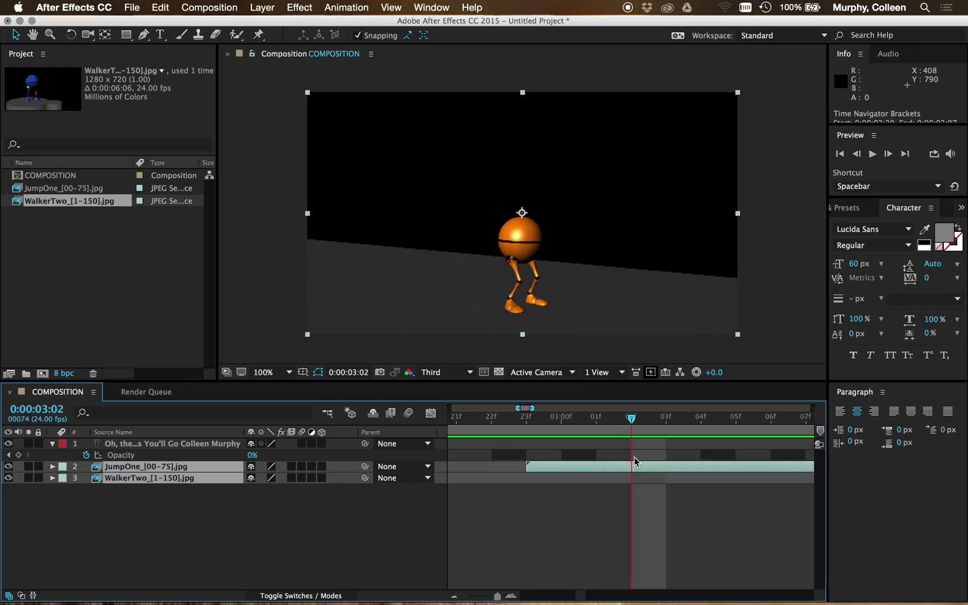
left_click(152, 497)
left_click(148, 467)
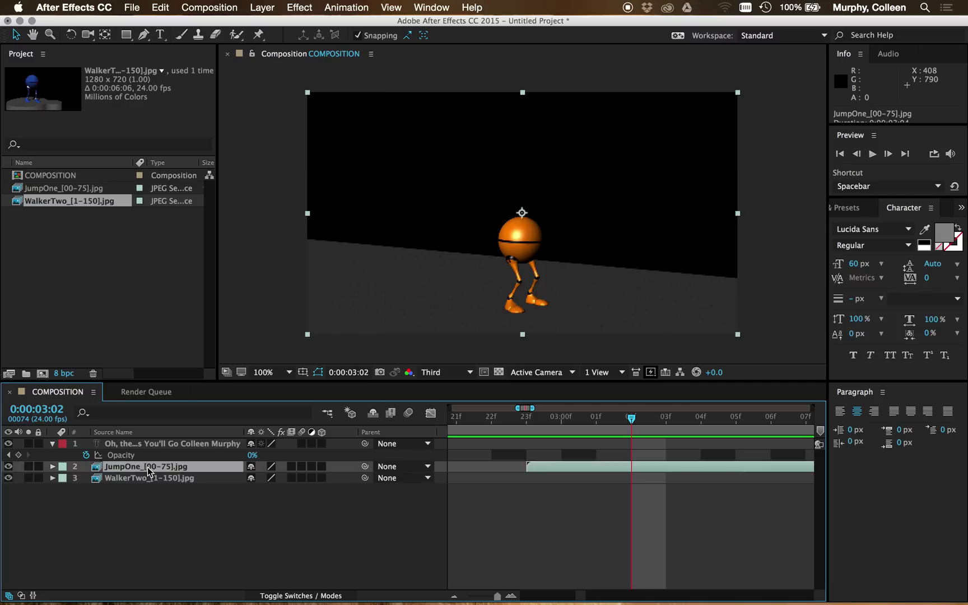
key("t")
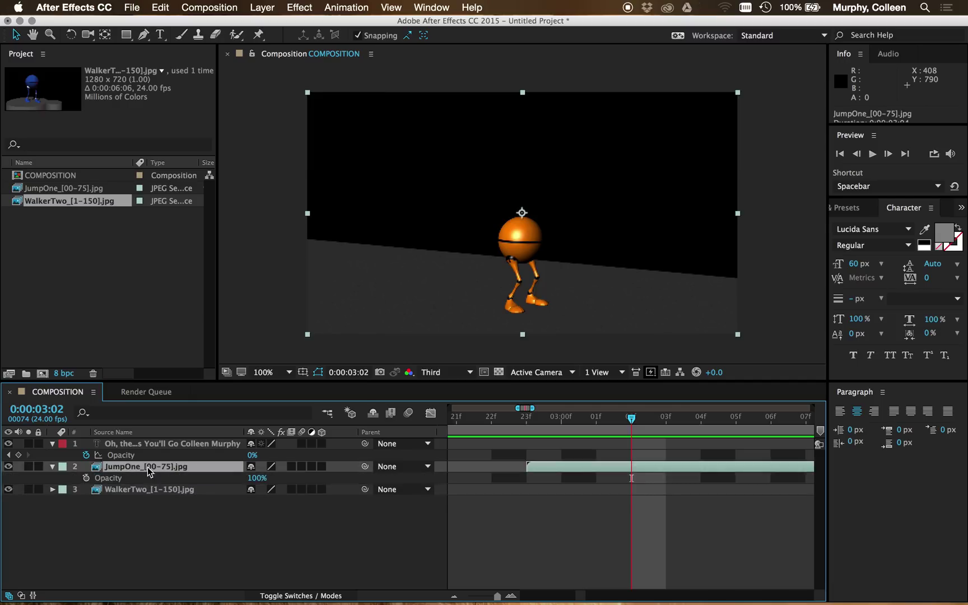
left_click(86, 478)
Keyframe JumpOne's opacity to 0% at its first frame, 0:00:02:23, so that it fades in
left_click_drag(615, 418, 527, 418)
left_click(257, 478)
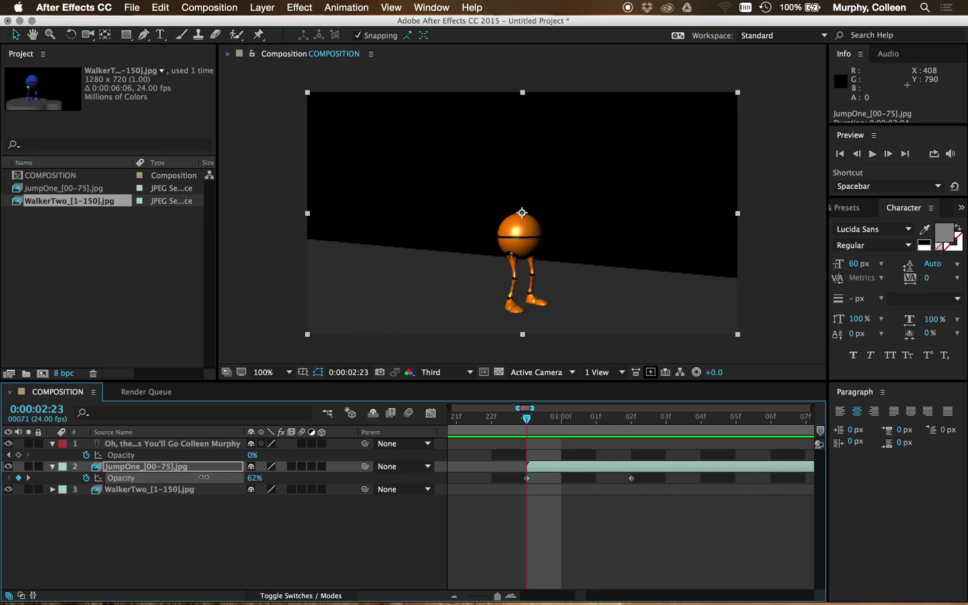
type("0")
key("Return")
left_click_drag(496, 597, 466, 596)
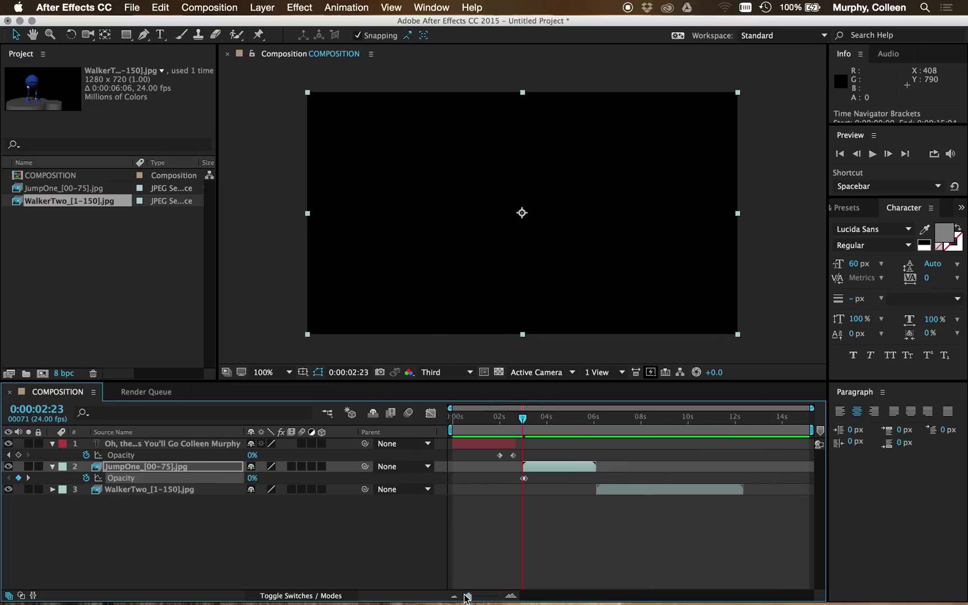
Play back the composition several times to check the title's fade-out, JumpOne's fade-in and the cut to WalkerTwo
left_click_drag(506, 409, 428, 413)
key("space")
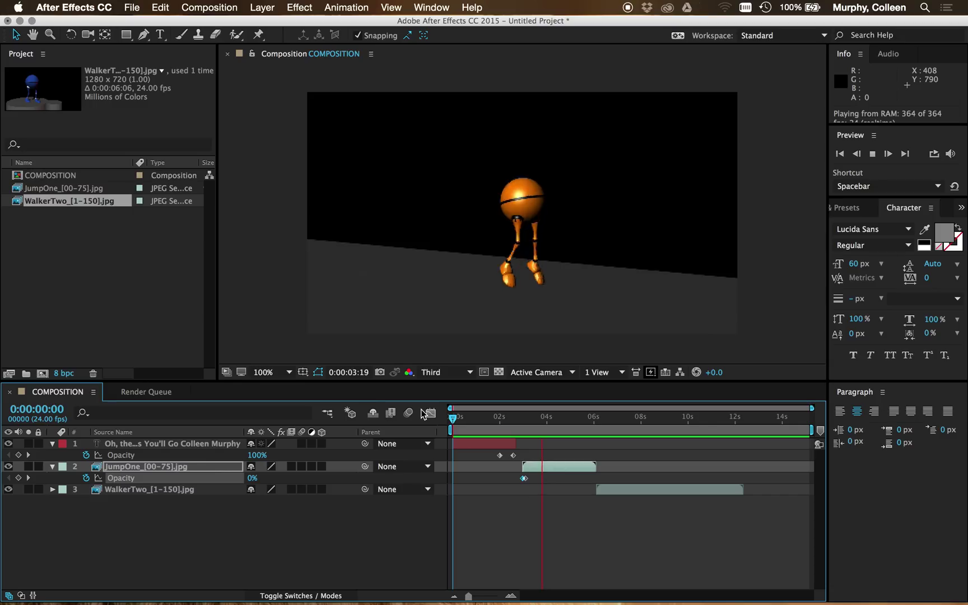
key("space")
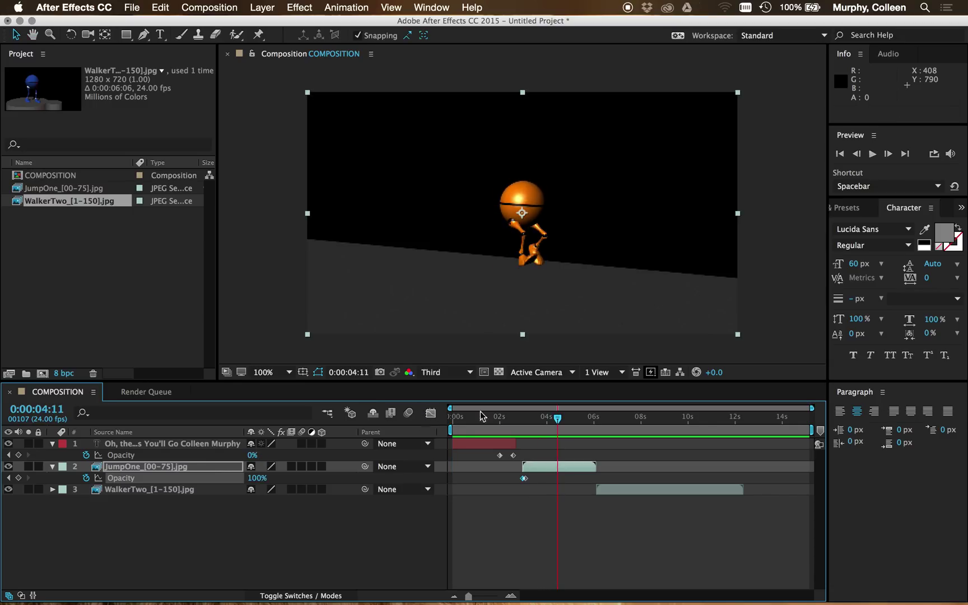
key("space")
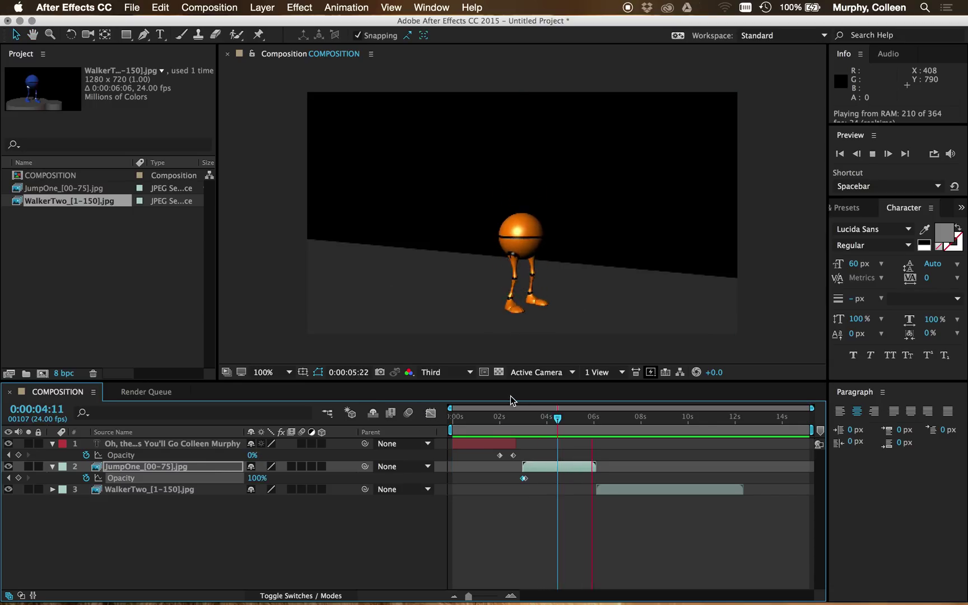
key("space")
mouse_move(513, 421)
left_mouse_down()
mouse_move(530, 425)
mouse_move(483, 426)
mouse_move(568, 423)
mouse_move(497, 425)
left_mouse_up()
key("space")
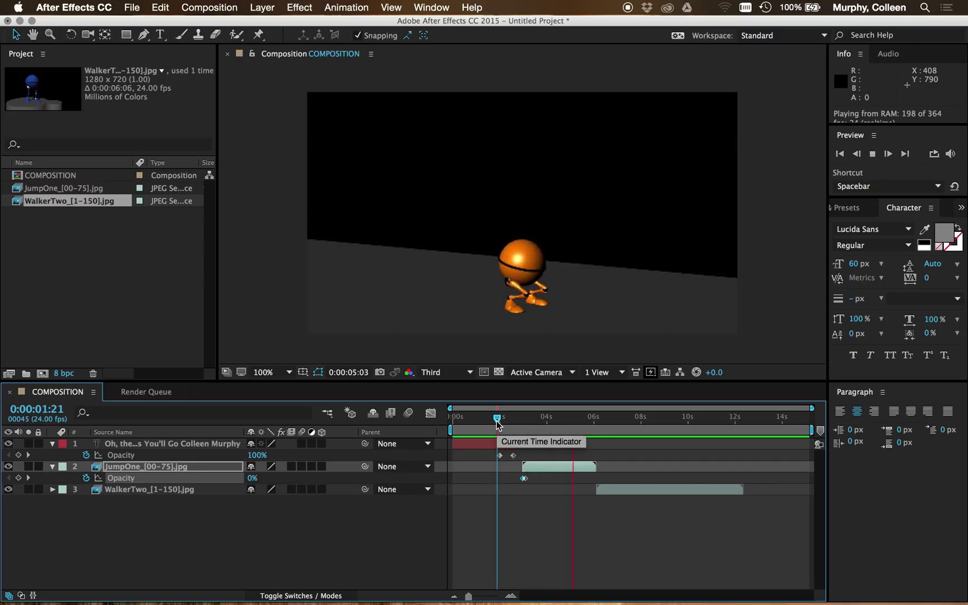
key("space")
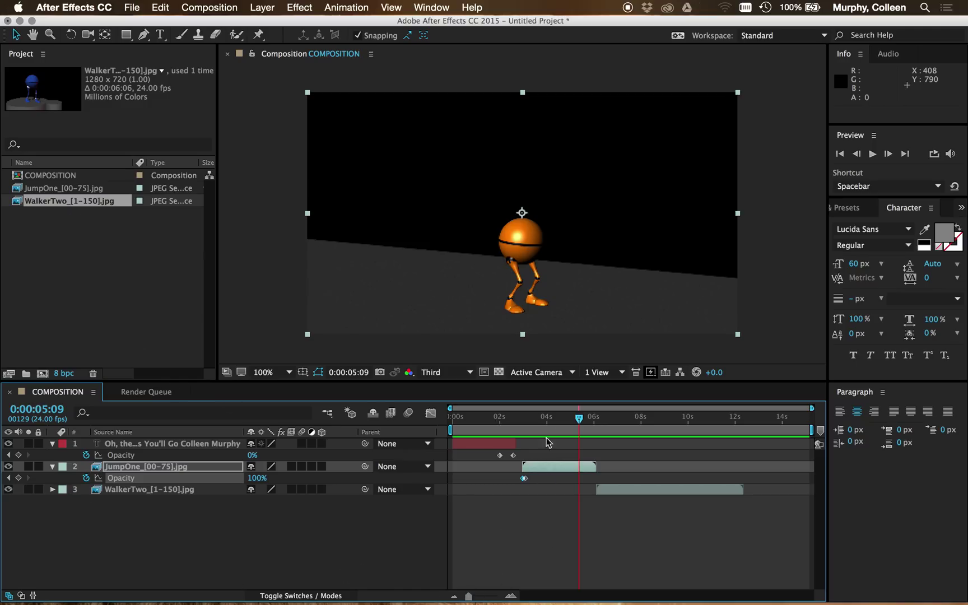
left_click(488, 417)
key("space")
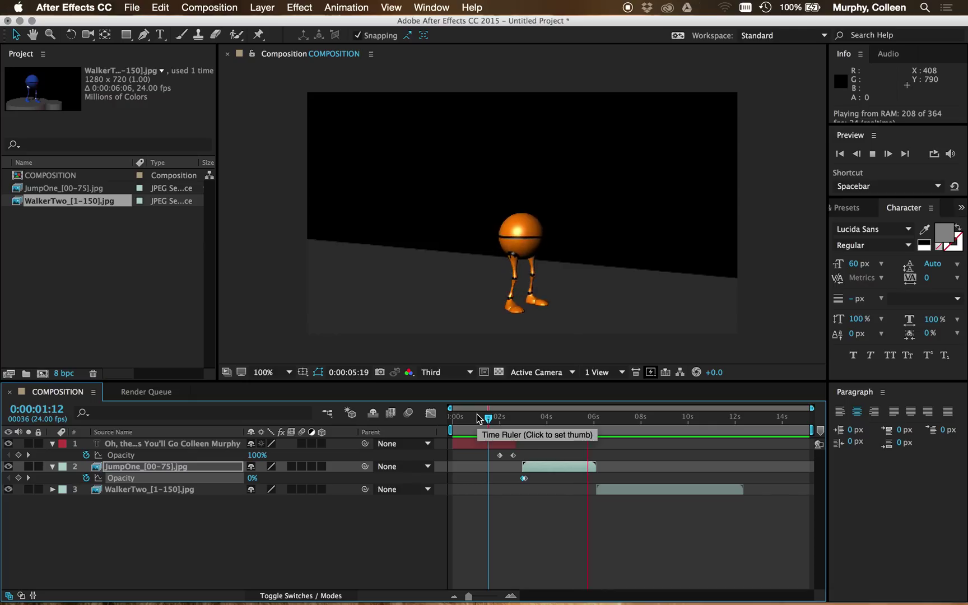
key("space")
Shift the WalkerTwo layer later to leave a short black gap after JumpOne, playing the transition to judge its length
mouse_move(625, 494)
left_mouse_down()
mouse_move(650, 492)
mouse_move(633, 492)
left_mouse_up()
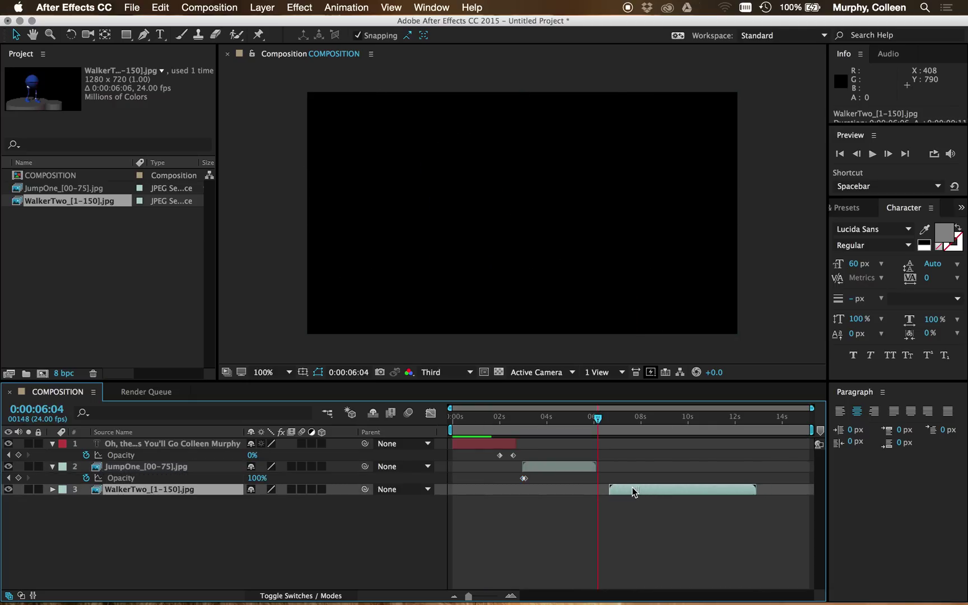
left_click(540, 417)
key("space")
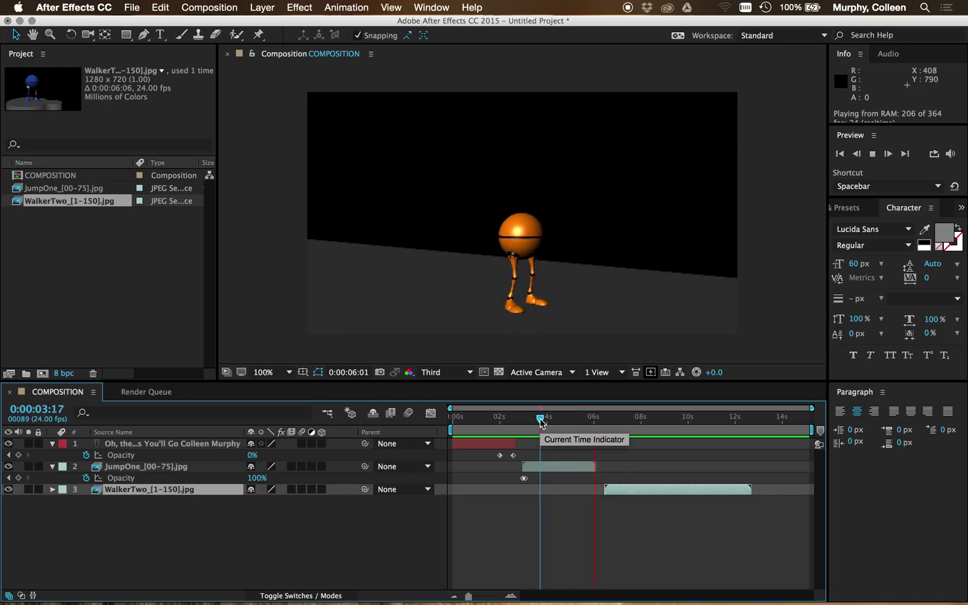
key("space")
left_click_drag(619, 498, 626, 493)
left_click(574, 427)
key("space")
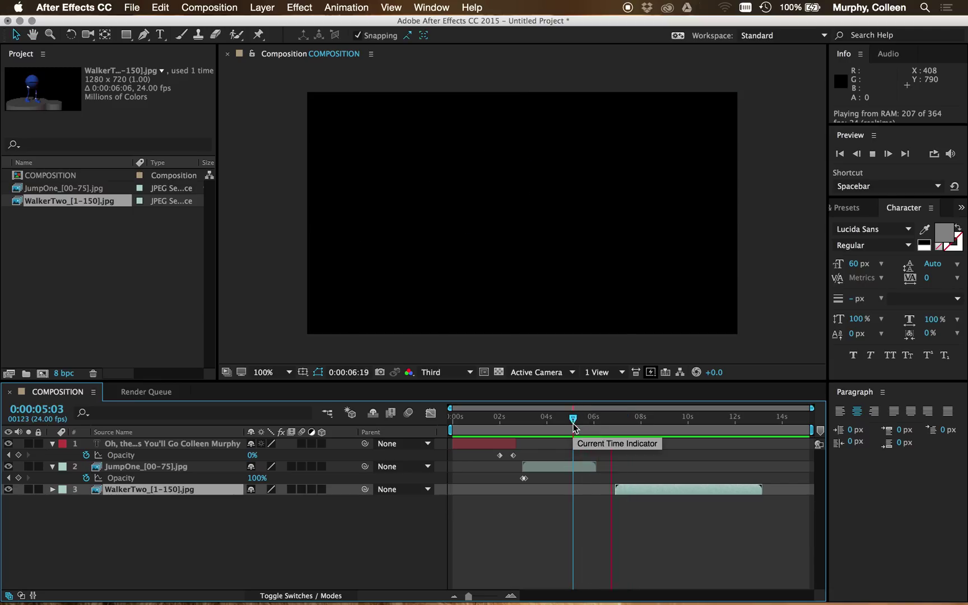
key("space")
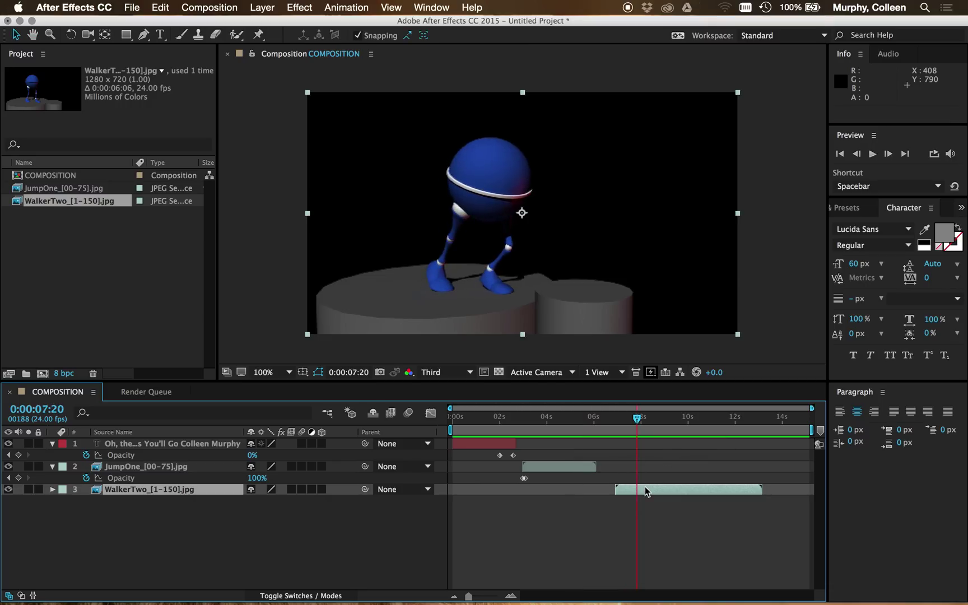
Fine-tune WalkerTwo's position while previewing the gap, settling its start at 0:00:06:21
left_click_drag(647, 492, 651, 492)
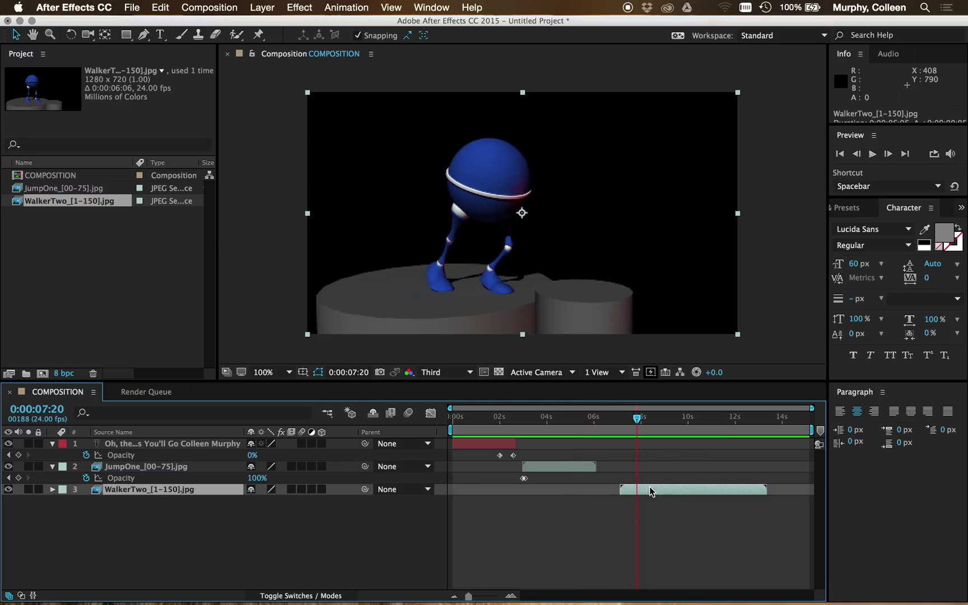
left_click(567, 421)
key("space")
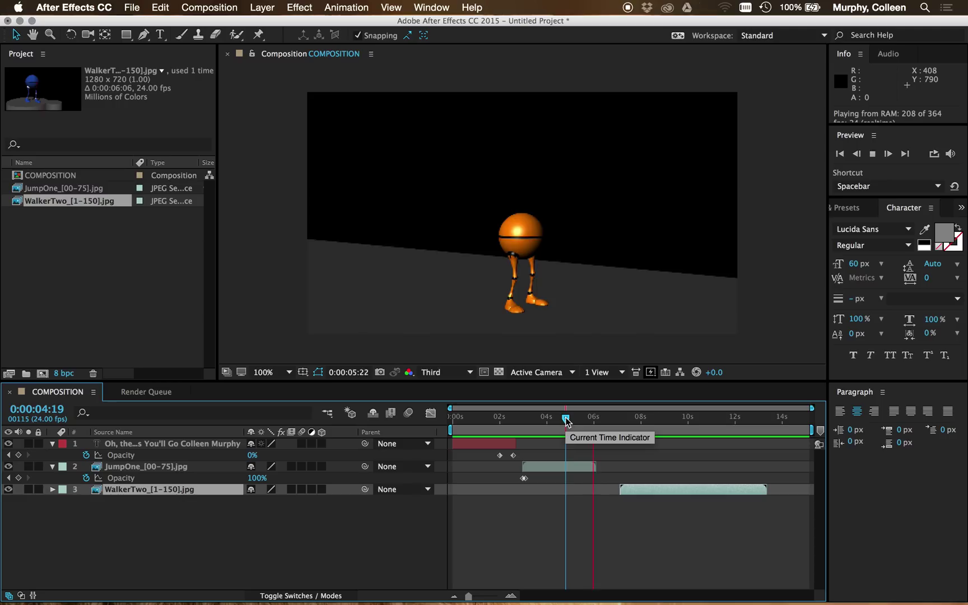
key("space")
left_click_drag(674, 491, 668, 494)
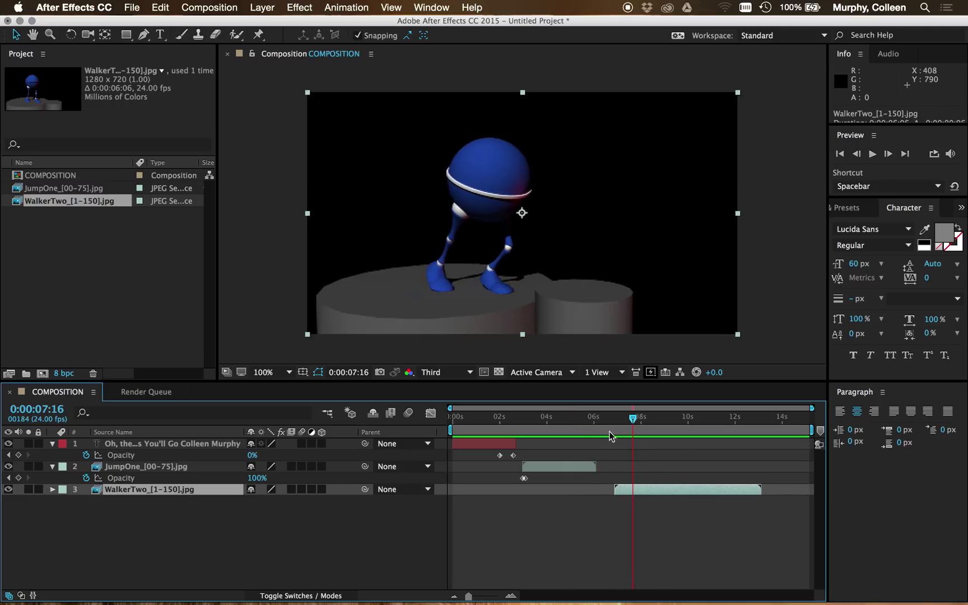
Fade in the WalkerTwo layer with opacity keyframes of 0% at 0:00:06:21 and 100% at 0:00:06:23
left_click_drag(622, 421, 619, 426)
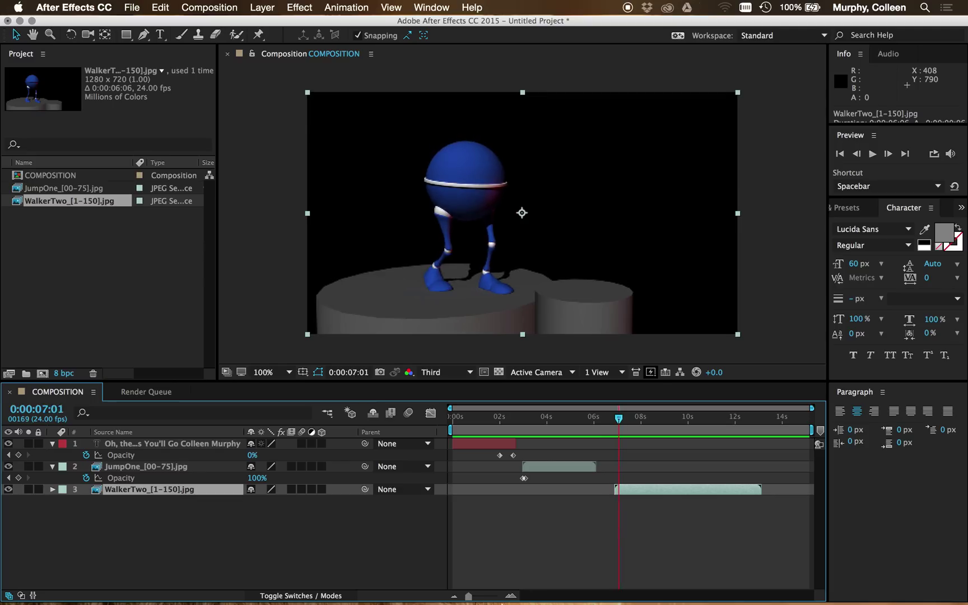
left_click_drag(470, 598, 493, 598)
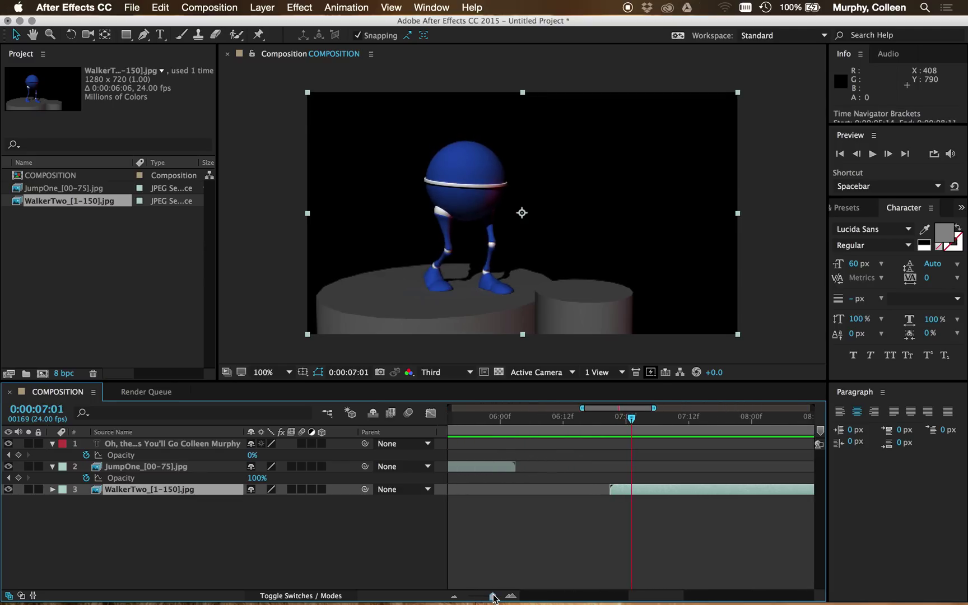
left_click_drag(632, 419, 621, 421)
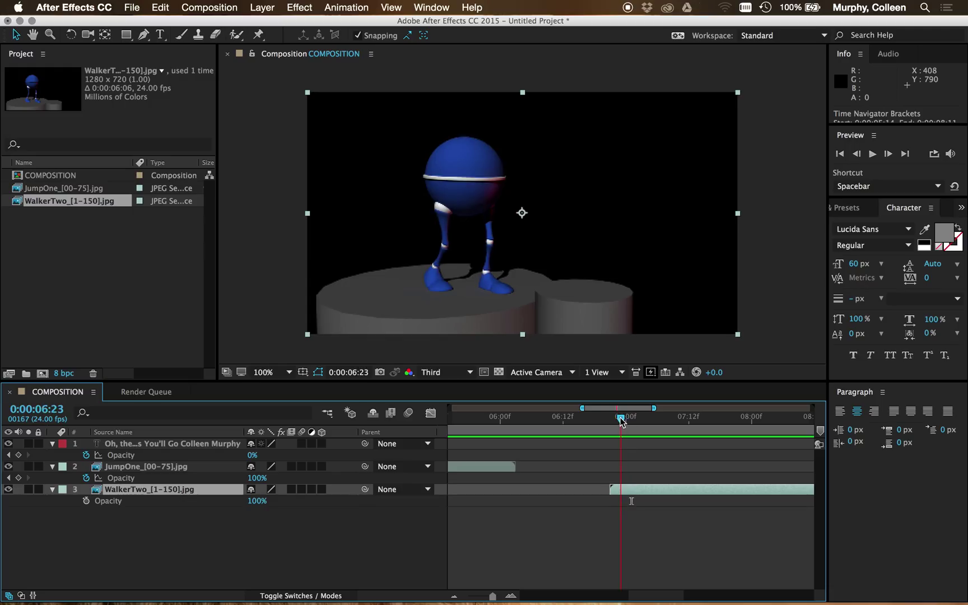
left_click(86, 501)
left_click_drag(621, 420, 608, 423)
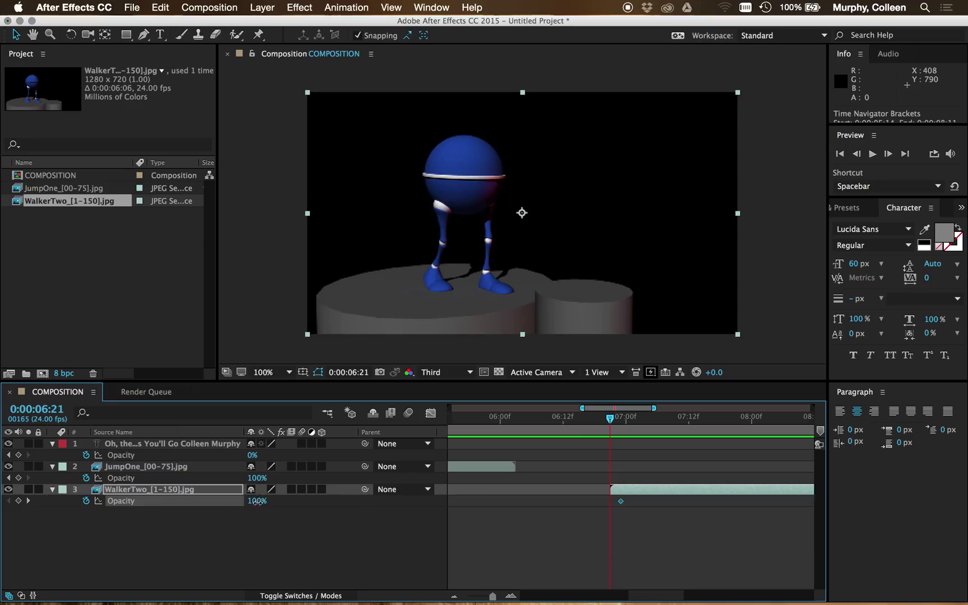
left_click_drag(257, 501, 150, 503)
left_click_drag(498, 595, 457, 594)
Review the composition from the start, move the WalkerTwo layer earlier to begin at about 0:00:06:11, and replay the result
key("Home")
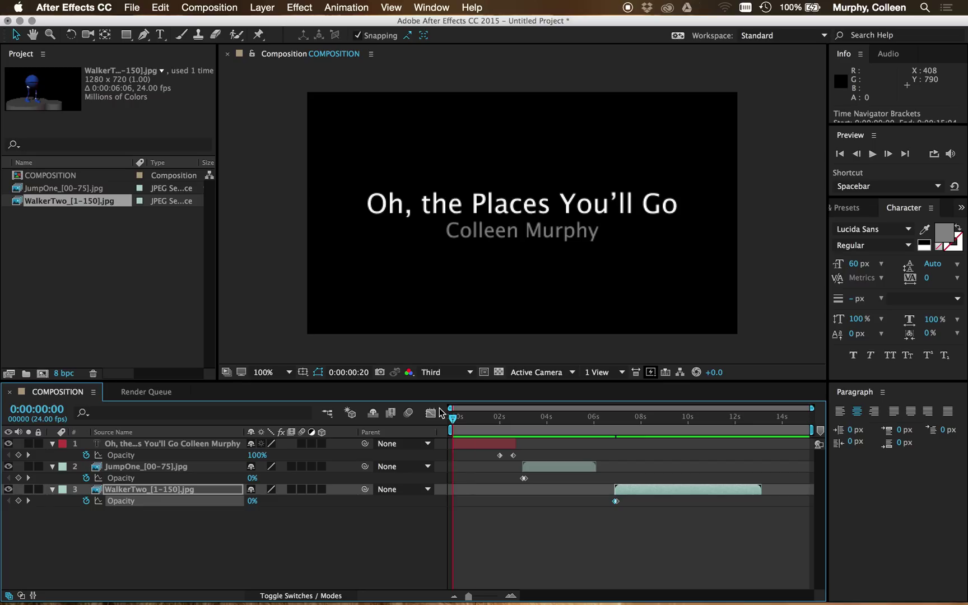
key("space")
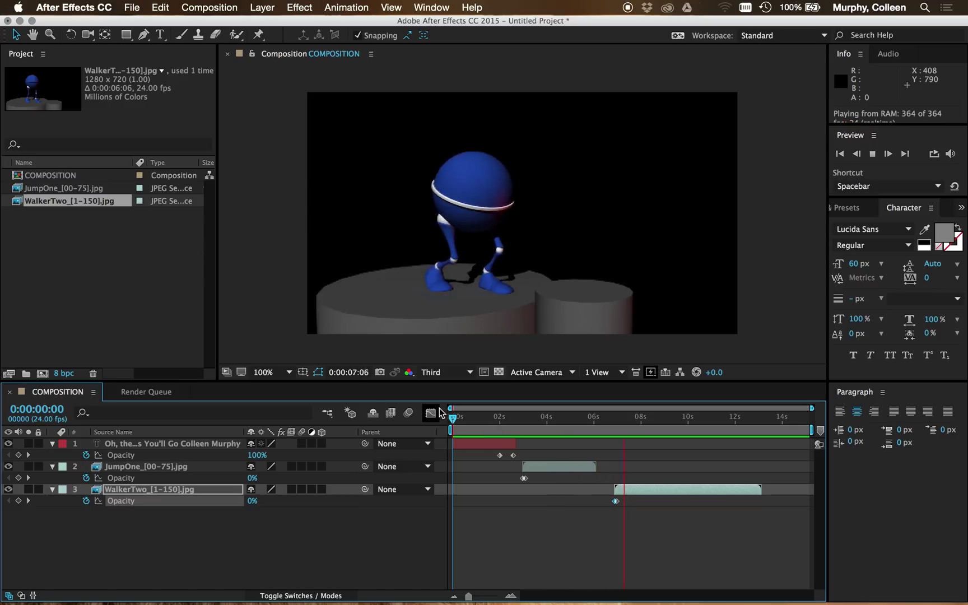
key("space")
left_click_drag(654, 499, 645, 498)
left_click_drag(506, 421, 540, 417)
key("space")
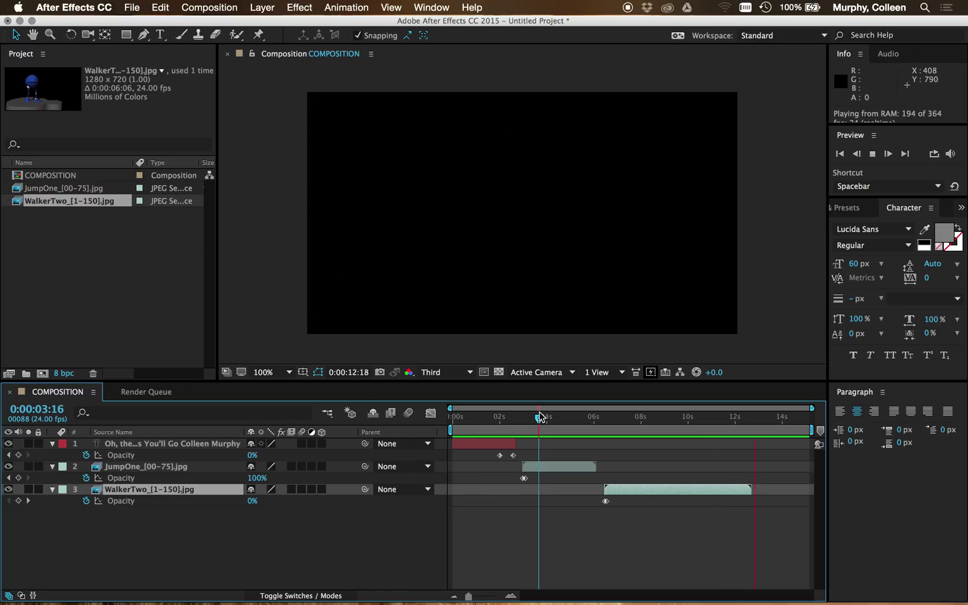
key("space")
Set the current time to 0:00:13:00, just past the end of WalkerTwo, and deselect the layer
left_click_drag(469, 598, 481, 598)
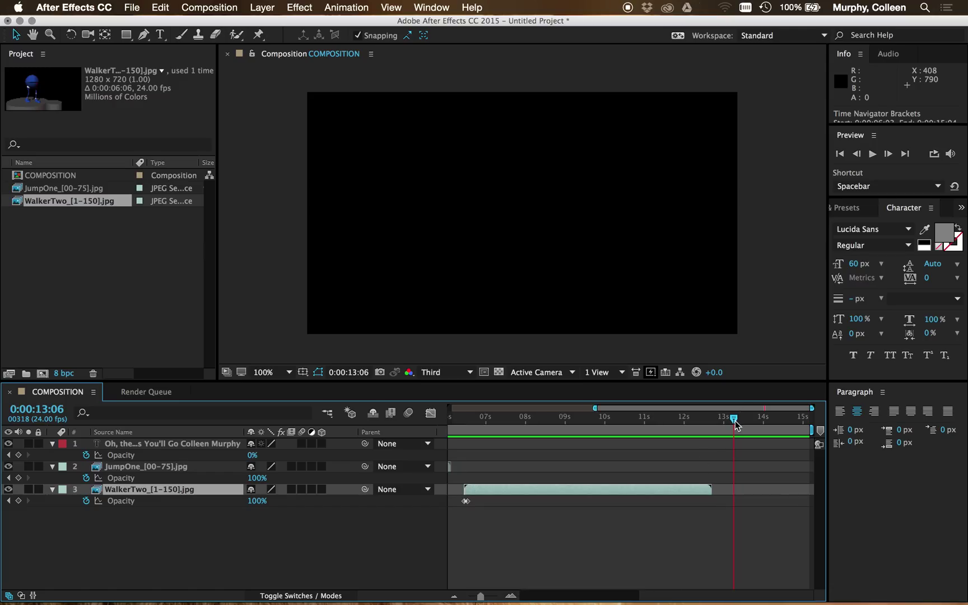
left_click_drag(694, 424, 746, 426)
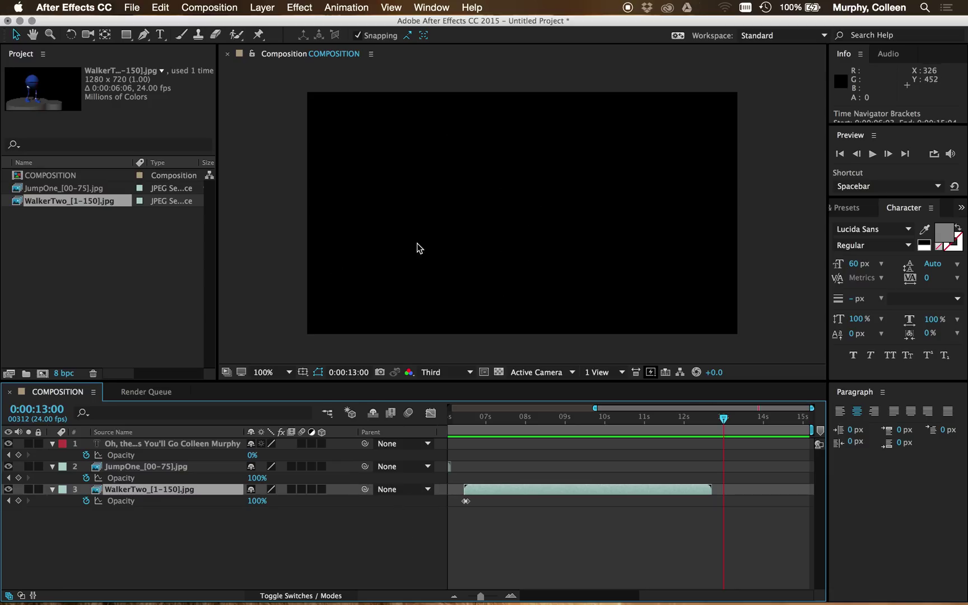
left_click(476, 356)
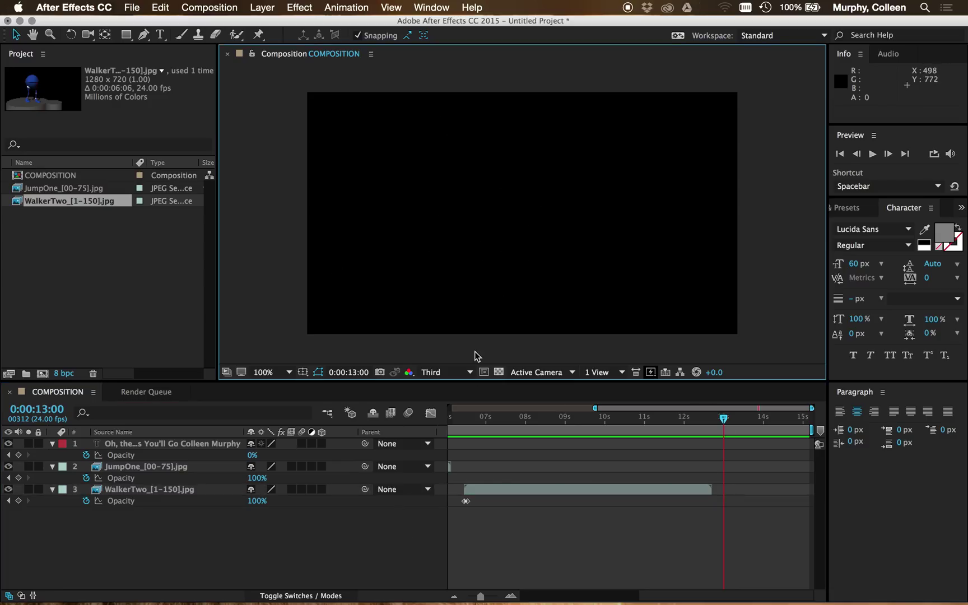
left_click(115, 267)
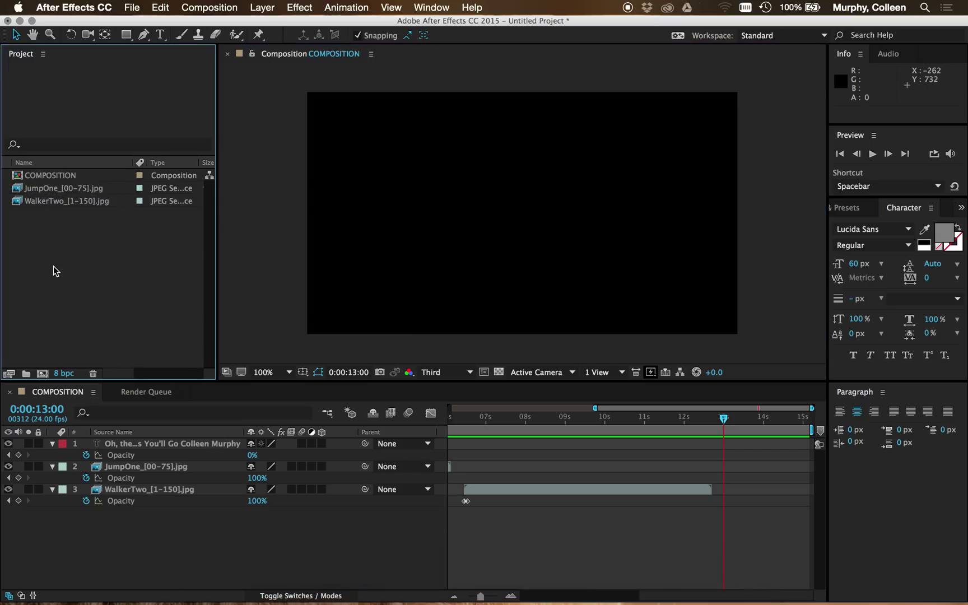
right_click(116, 268)
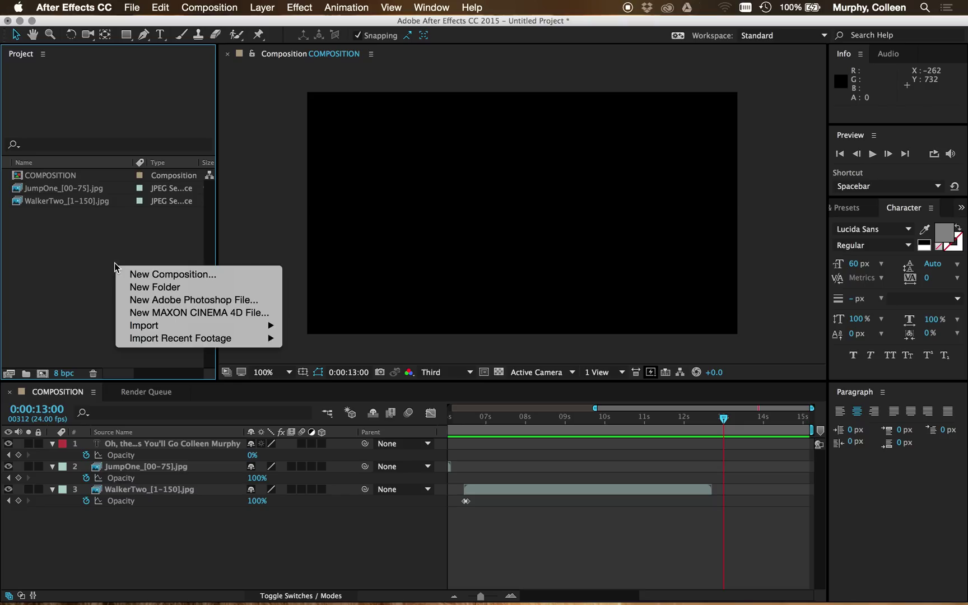
left_click(60, 260)
right_click(63, 286)
left_click(56, 257)
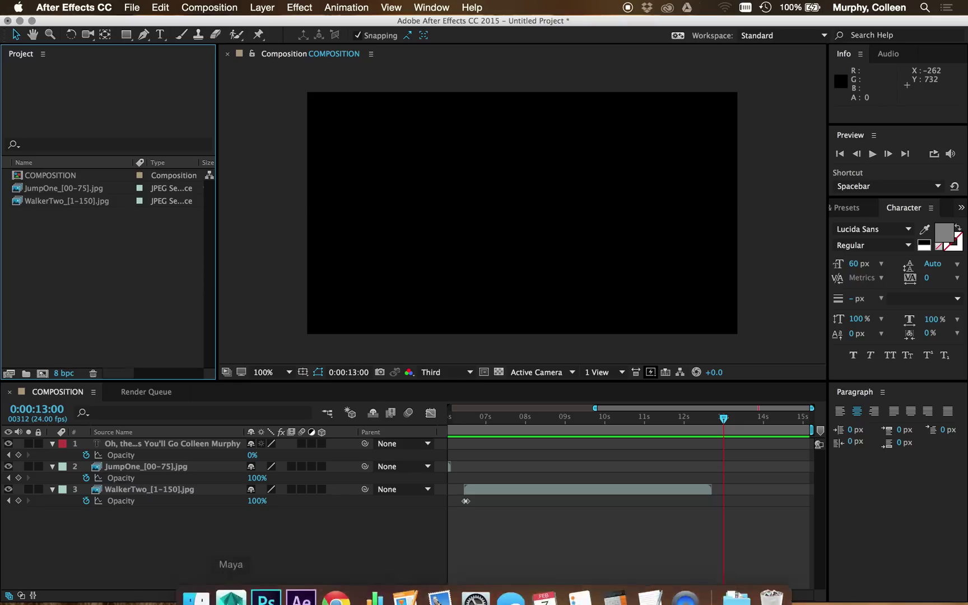
Switch to Chrome, try to load incompetech.com in a new tab, and close the Amazon tablecloth tab
left_click(331, 591)
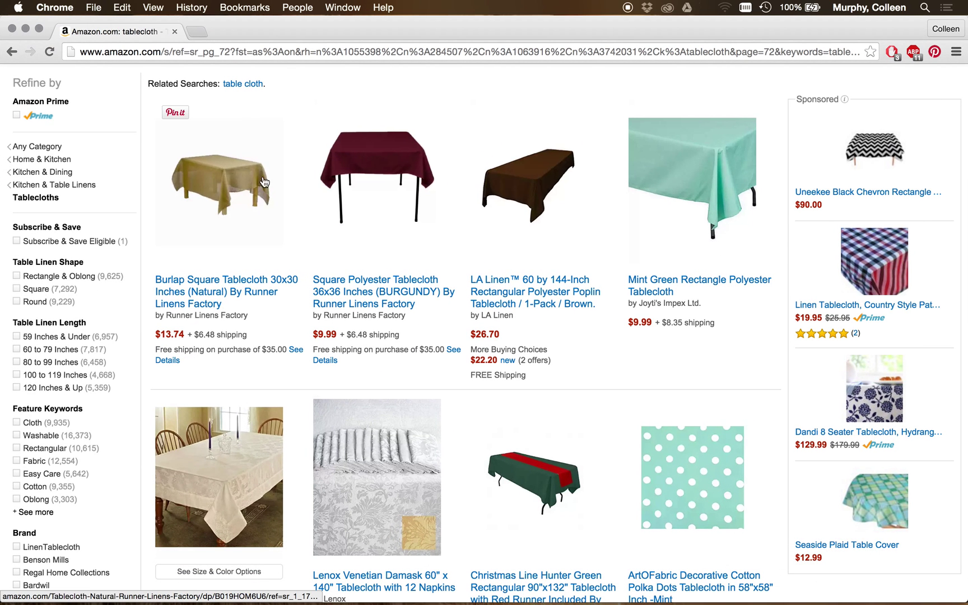
left_click(195, 32)
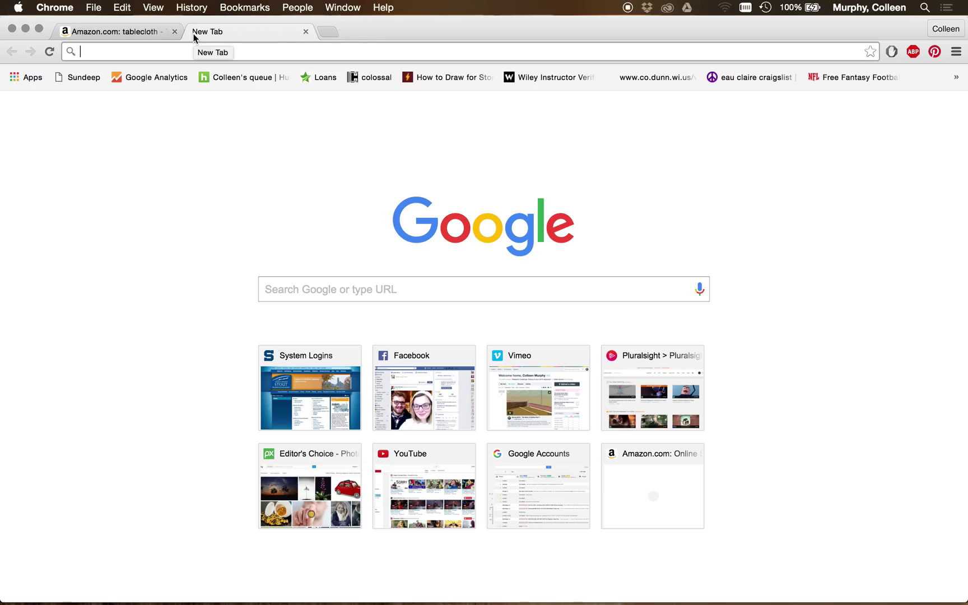
type("incompetech.com")
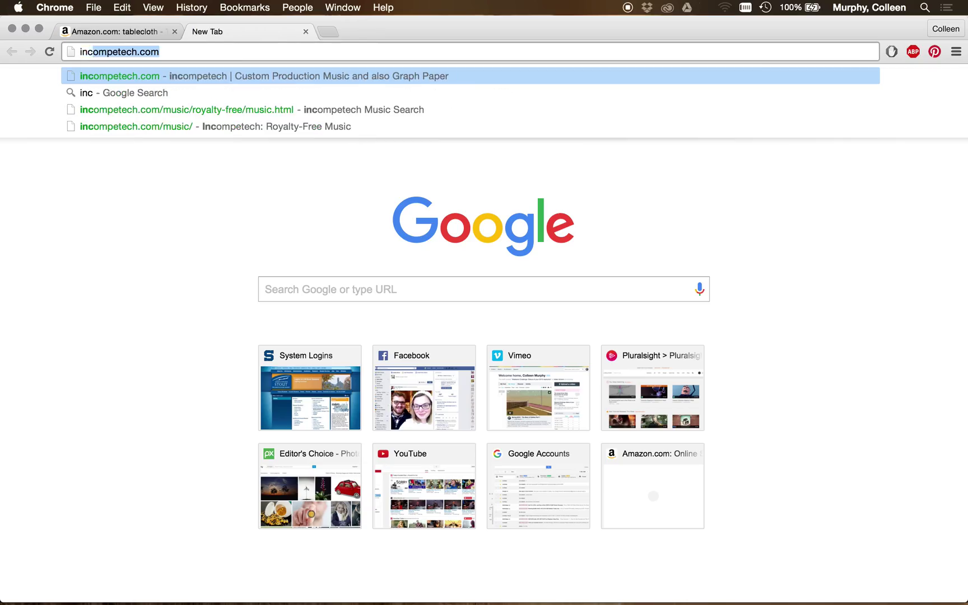
key("Return")
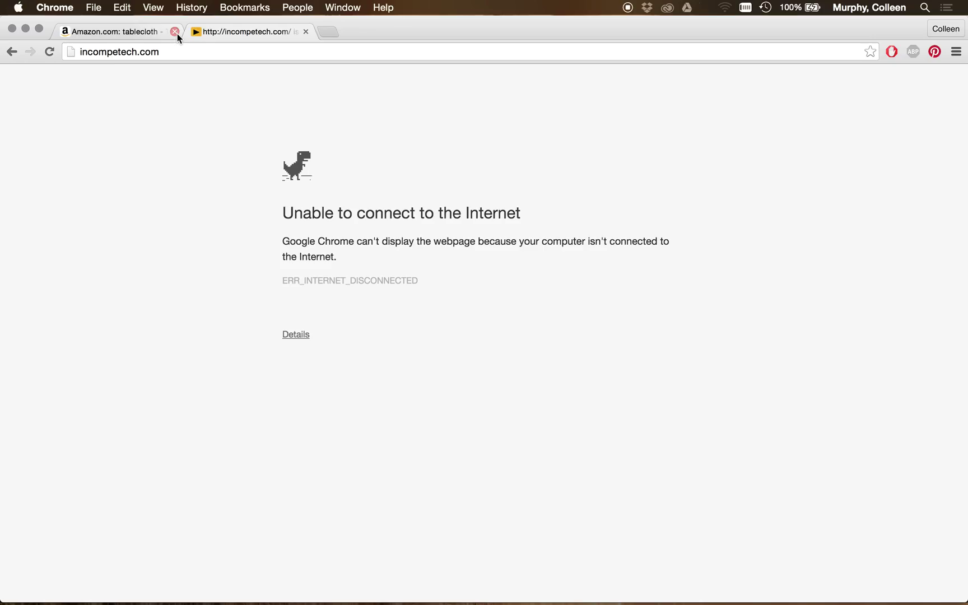
left_click(175, 32)
Connect to the Acorn Wi-Fi network and reload incompetech.com until the page loads
left_click(727, 6)
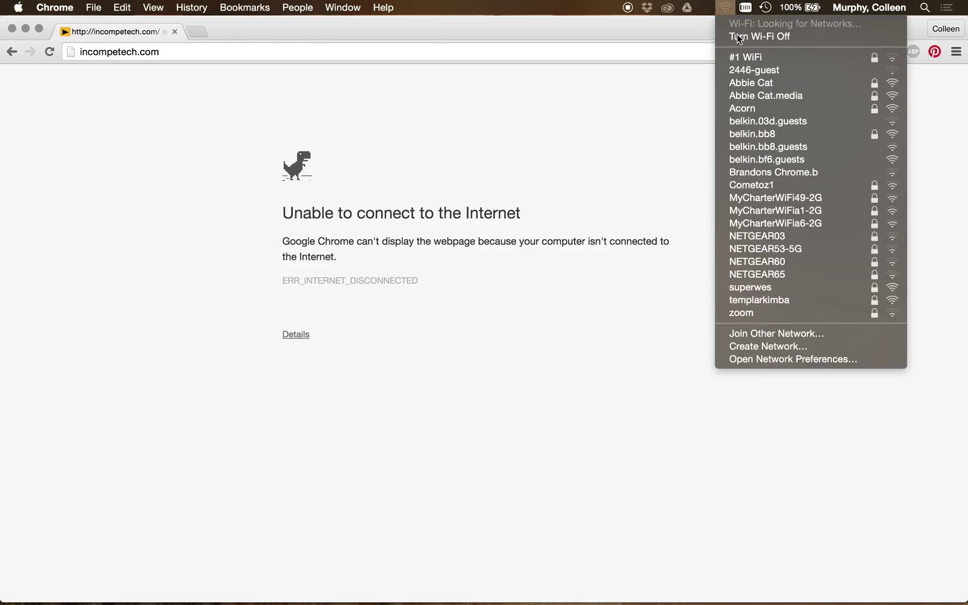
left_click(743, 104)
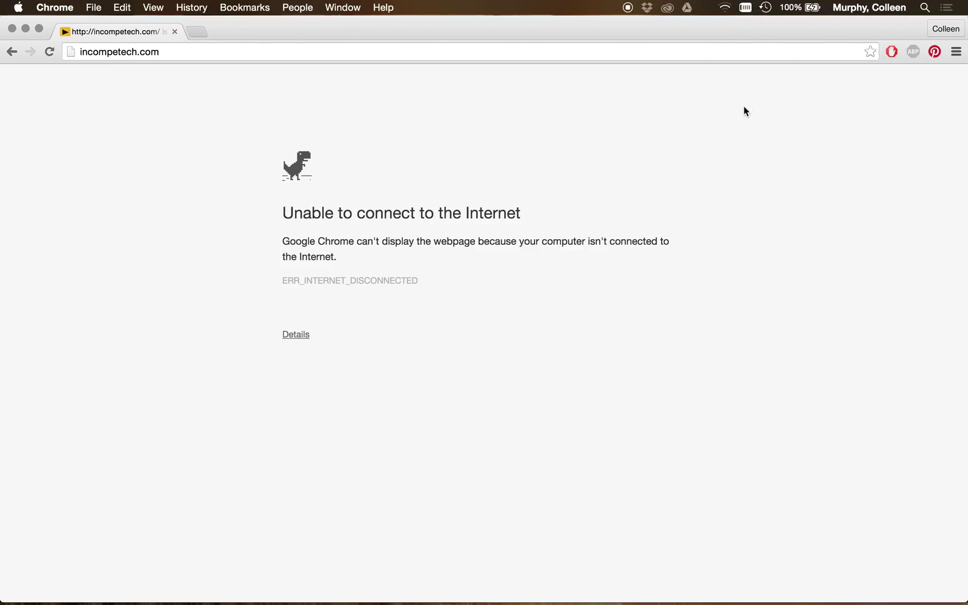
left_click(245, 58)
key("Return")
left_click(232, 52)
key("Return")
left_click(219, 52)
key("Return")
left_click(220, 54)
key("Return")
left_click(221, 55)
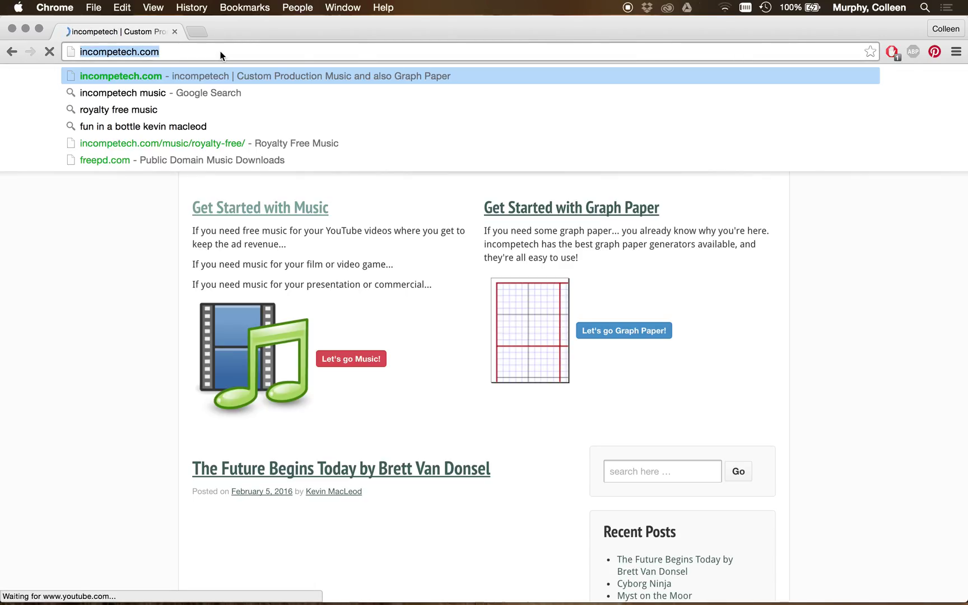
left_click(89, 391)
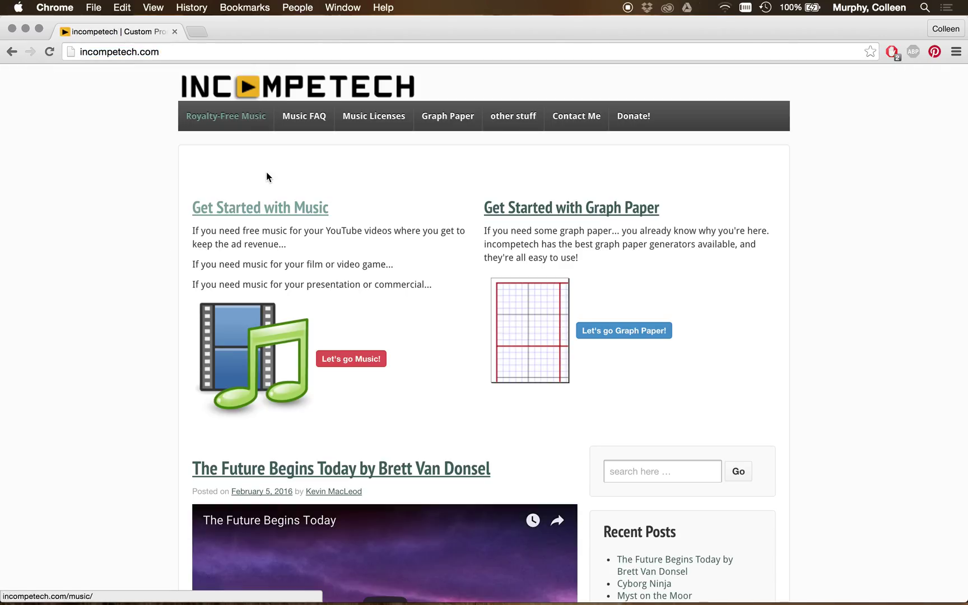
Open the royalty-free music catalogue and filter the pieces to a length under 2:00
left_click(222, 212)
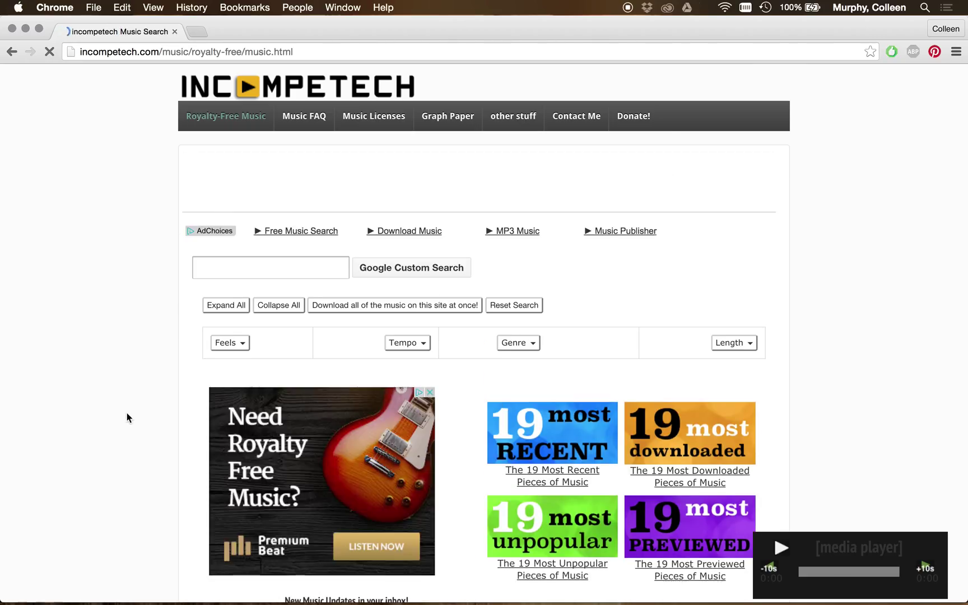
scroll(127, 418, "down", 5)
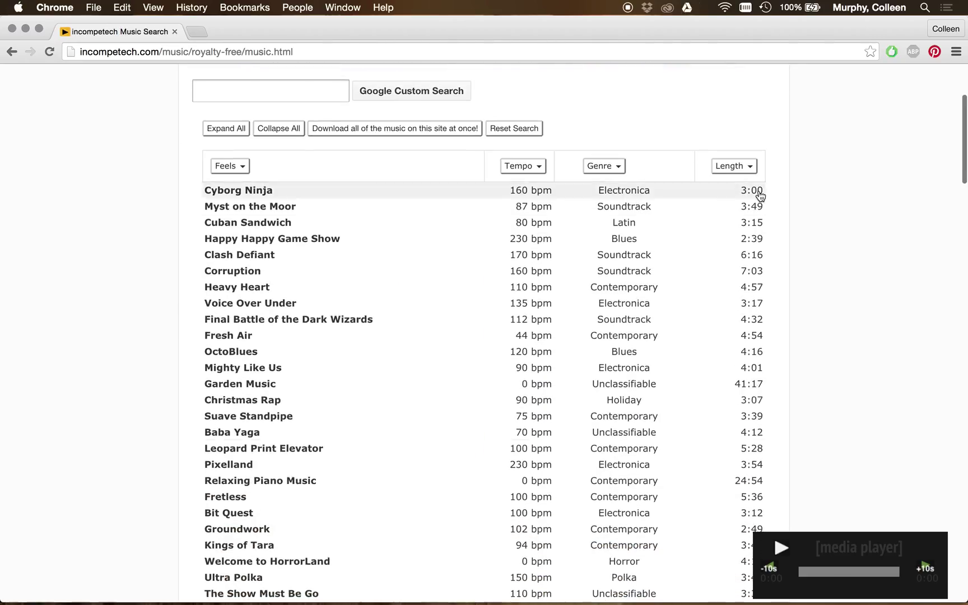
left_click(750, 168)
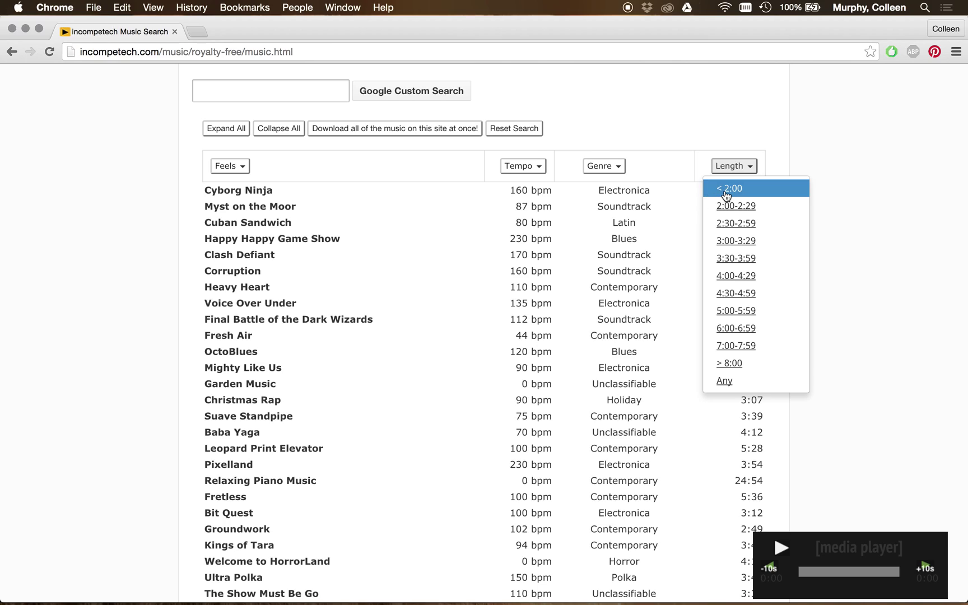
left_click(727, 191)
scroll(619, 525, "down", 20)
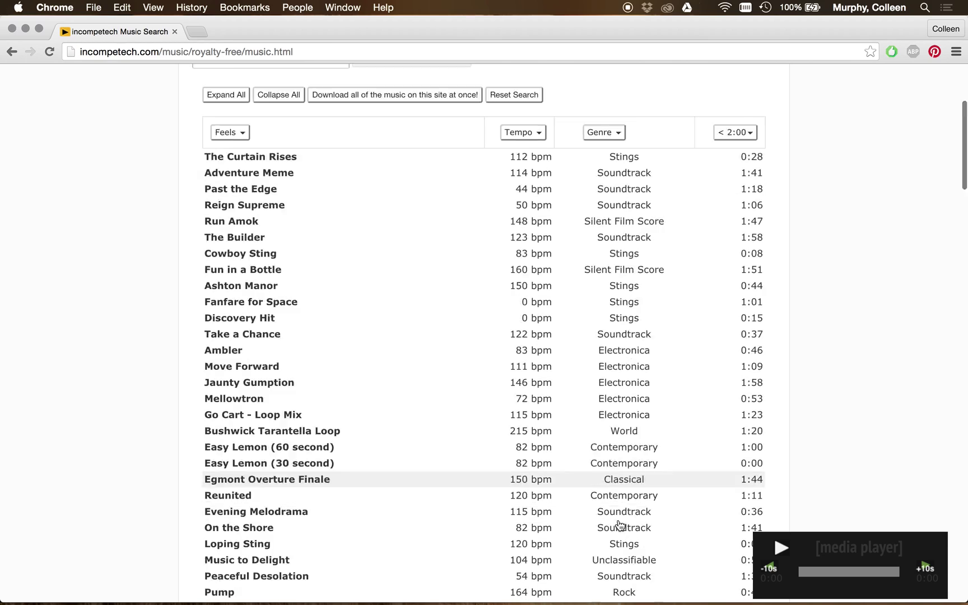
scroll(619, 525, "up", 20)
scroll(620, 525, "down", 2)
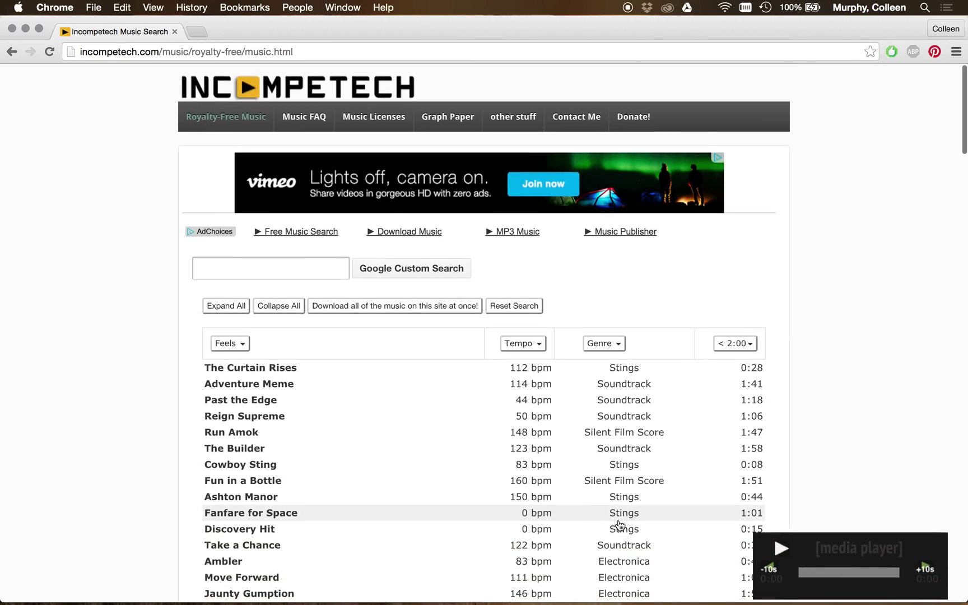
scroll(581, 290, "down", 5)
scroll(580, 289, "up", 3)
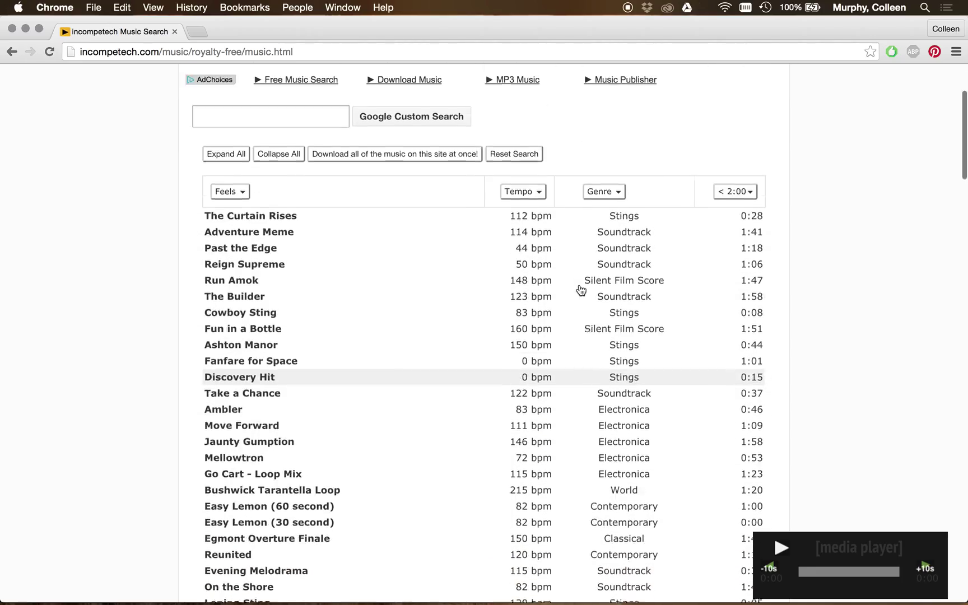
Filter the music list to a tempo of 90-120 and look over the matching pieces
left_click(540, 196)
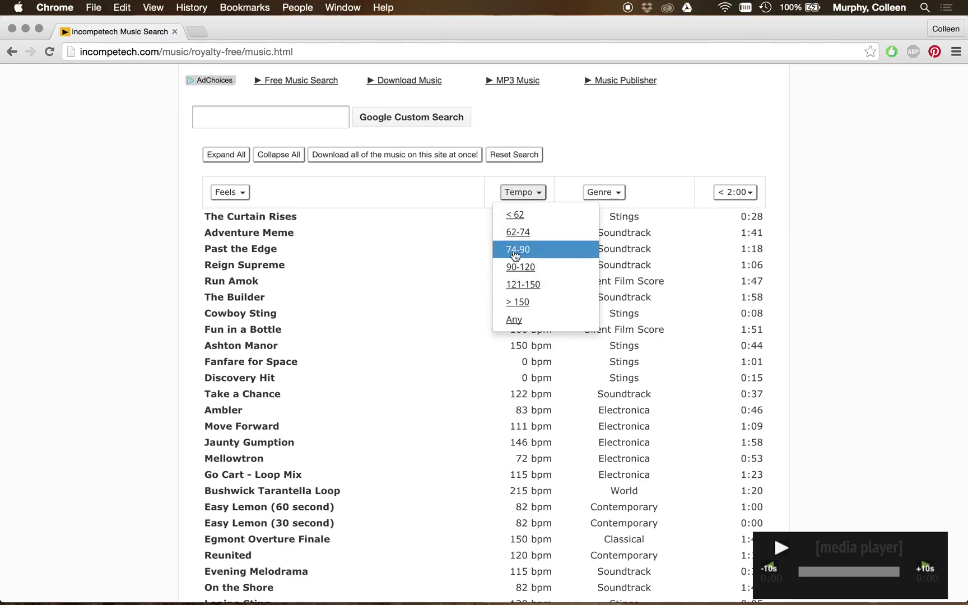
left_click(531, 273)
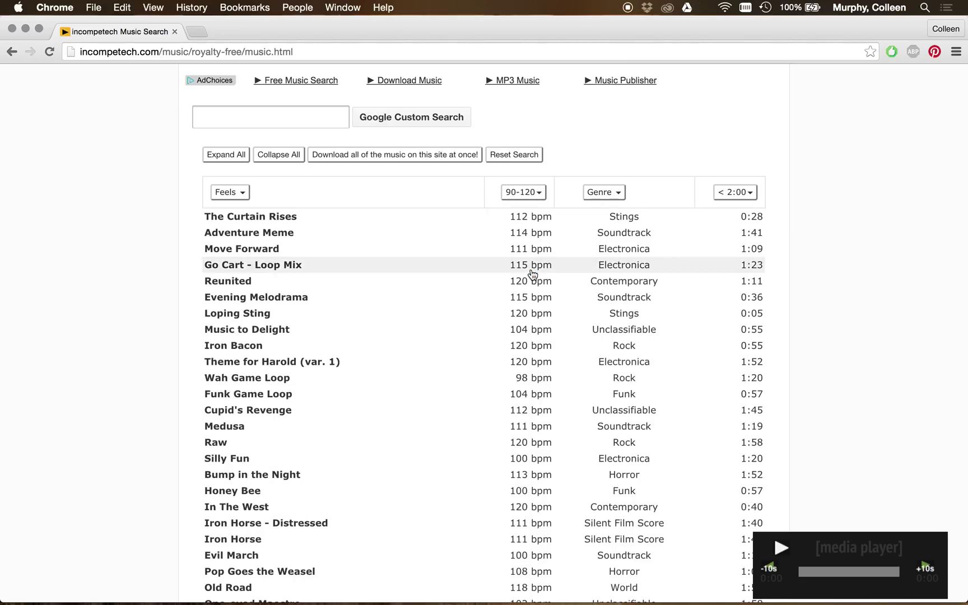
scroll(581, 448, "down", 3)
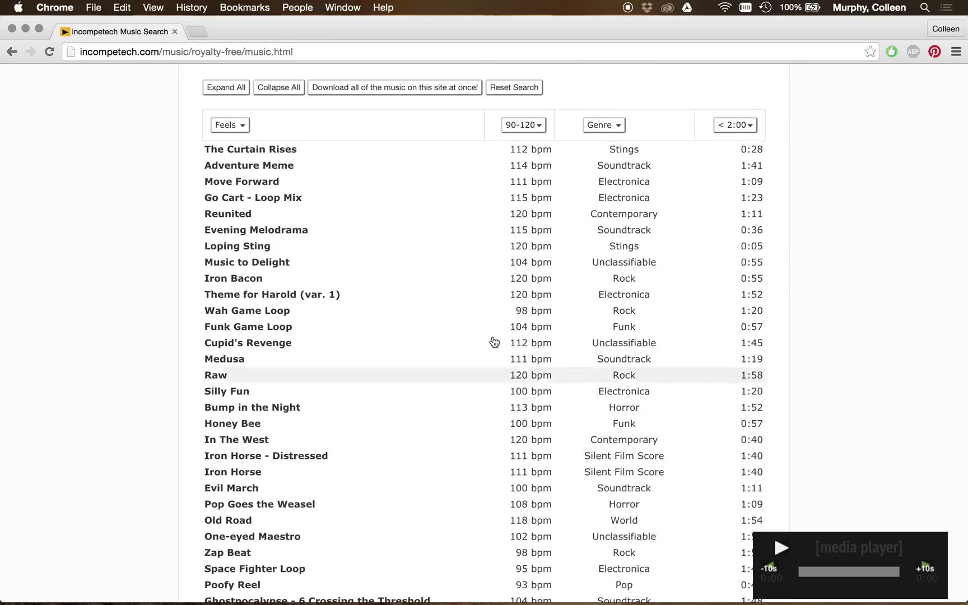
Open the details of "Theme for Harold (var. 1)" and briefly listen to the piece
left_click(478, 300)
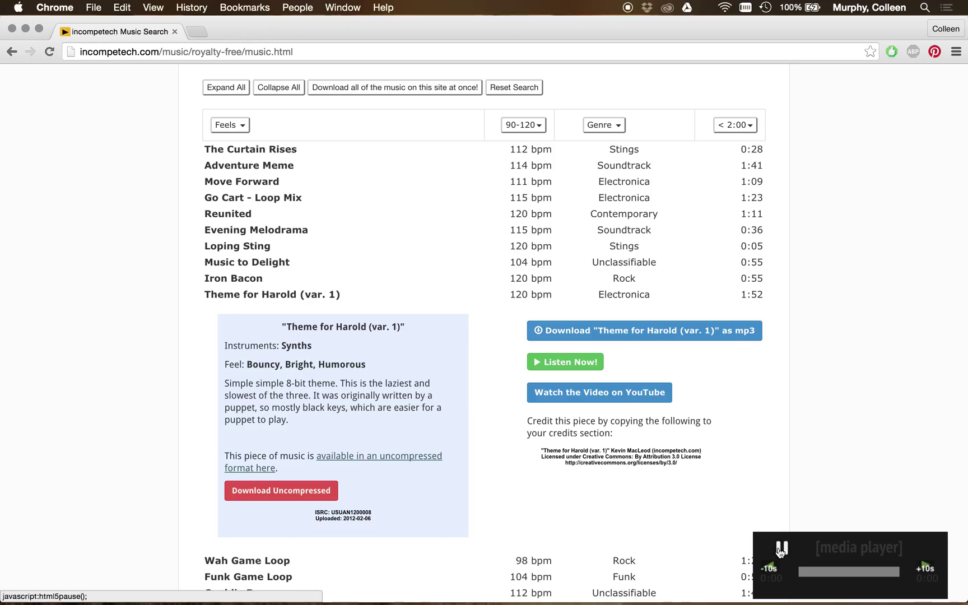
left_click(784, 549)
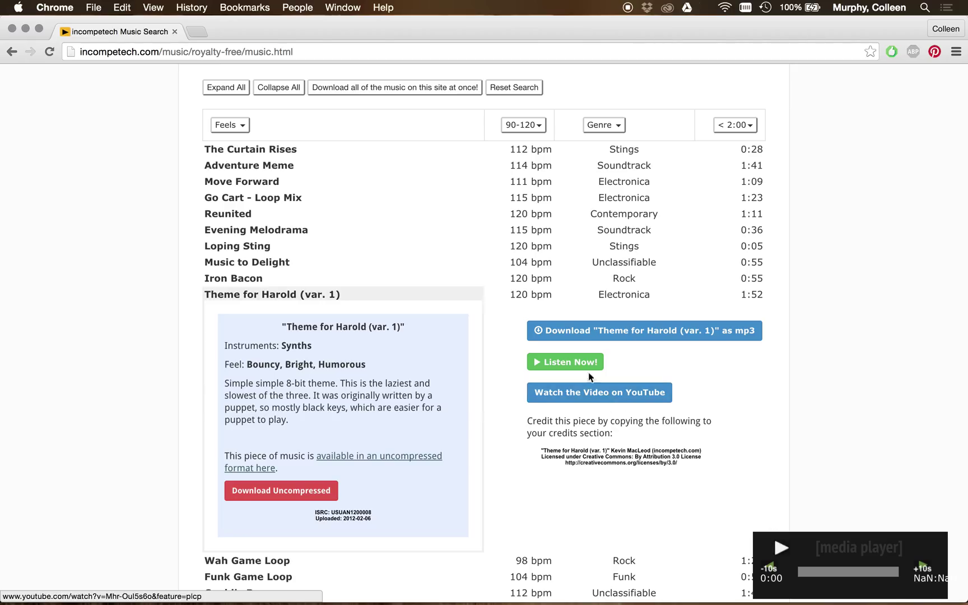
left_click(575, 361)
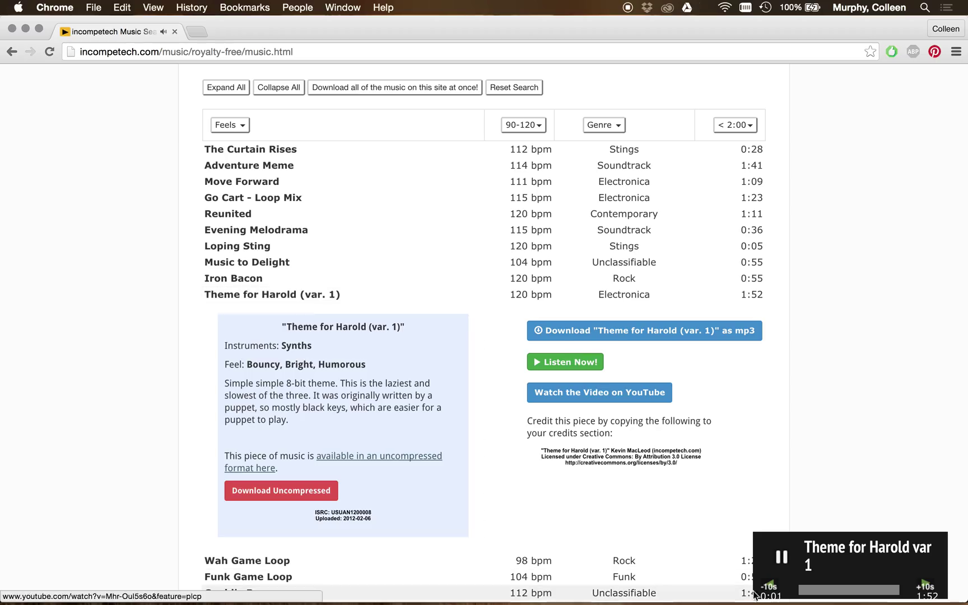
left_click(783, 561)
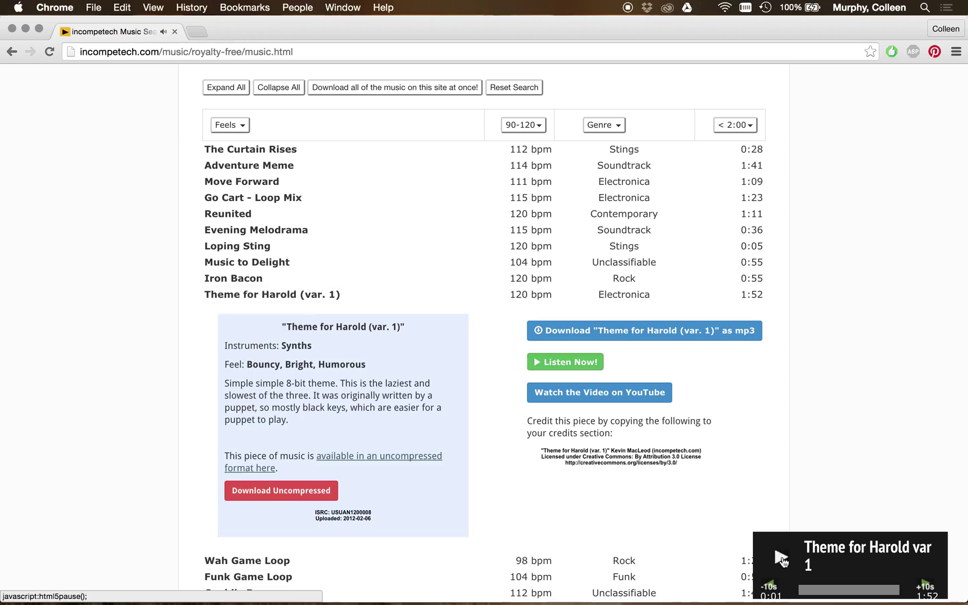
Open the details of "Evening Melodrama" and play a short preview, pausing it after a moment
left_click(305, 231)
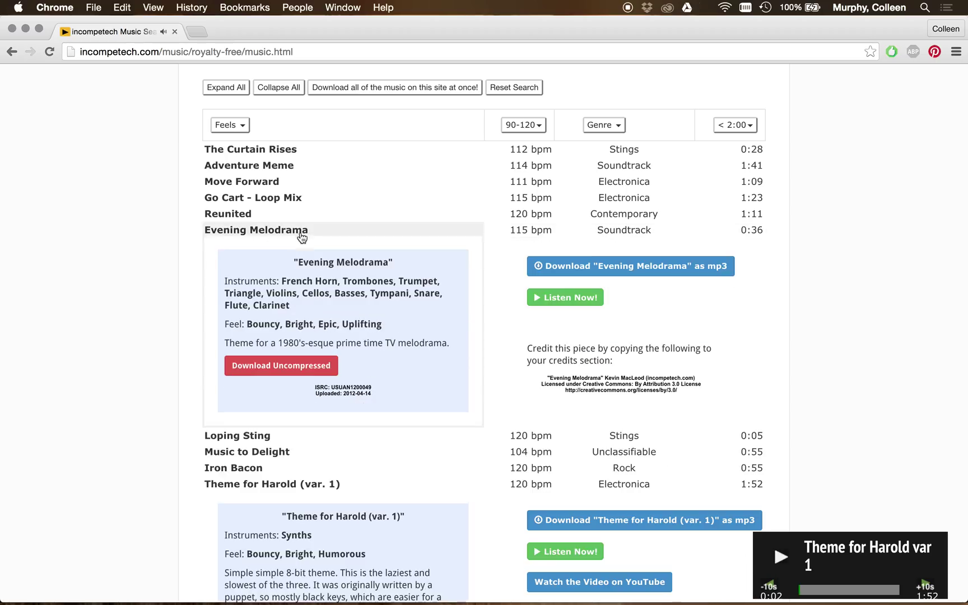
left_click(567, 299)
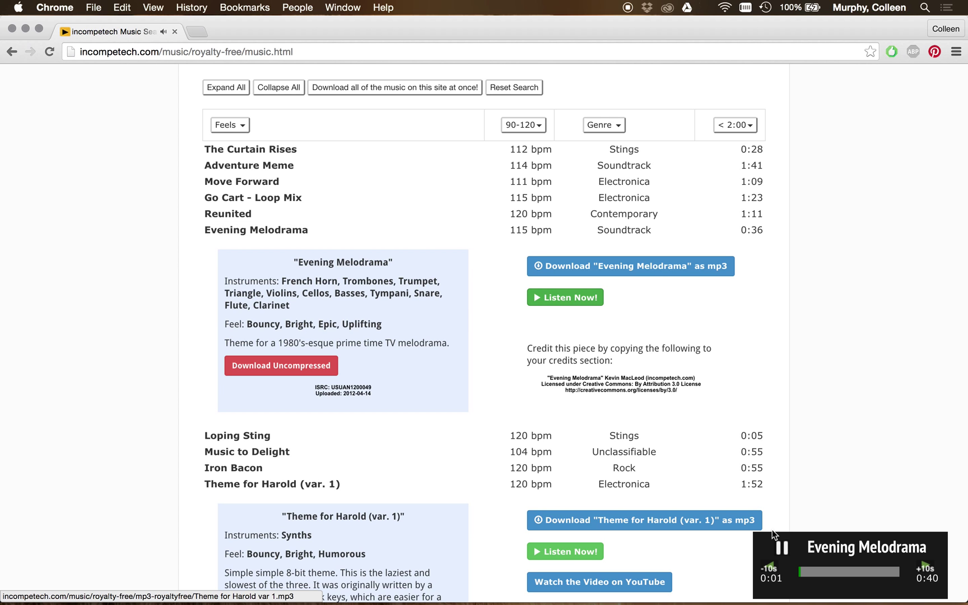
left_click(782, 548)
Find "Old Road" further down the list and play a brief preview of it
scroll(407, 425, "down", 4)
scroll(407, 426, "down", 6)
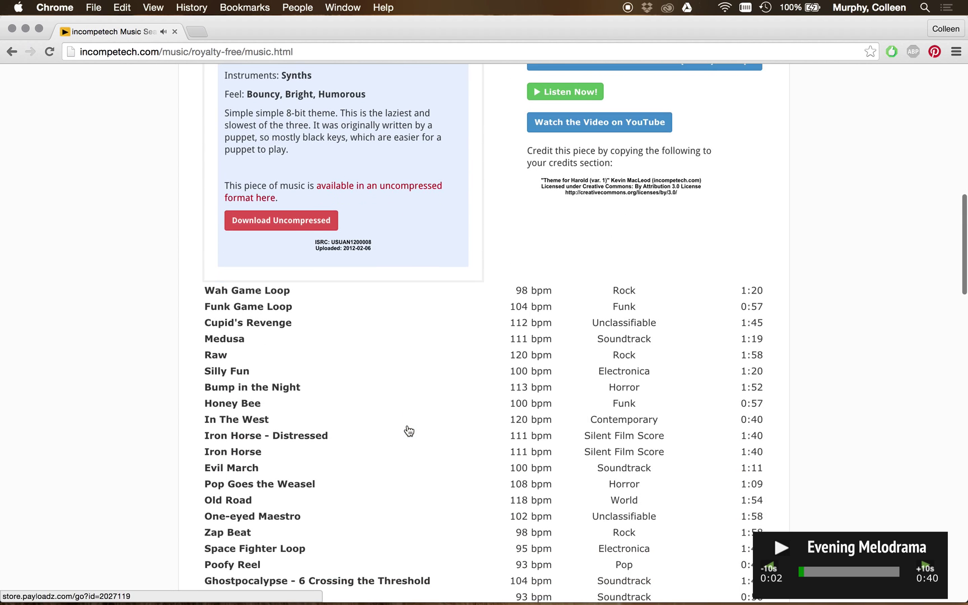
left_click(364, 384)
left_click(564, 449)
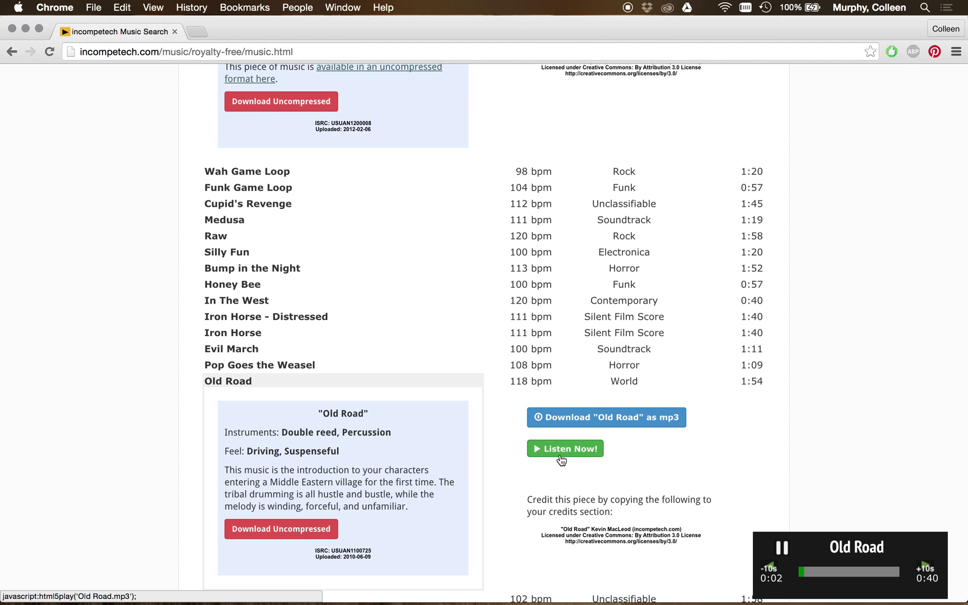
left_click(782, 547)
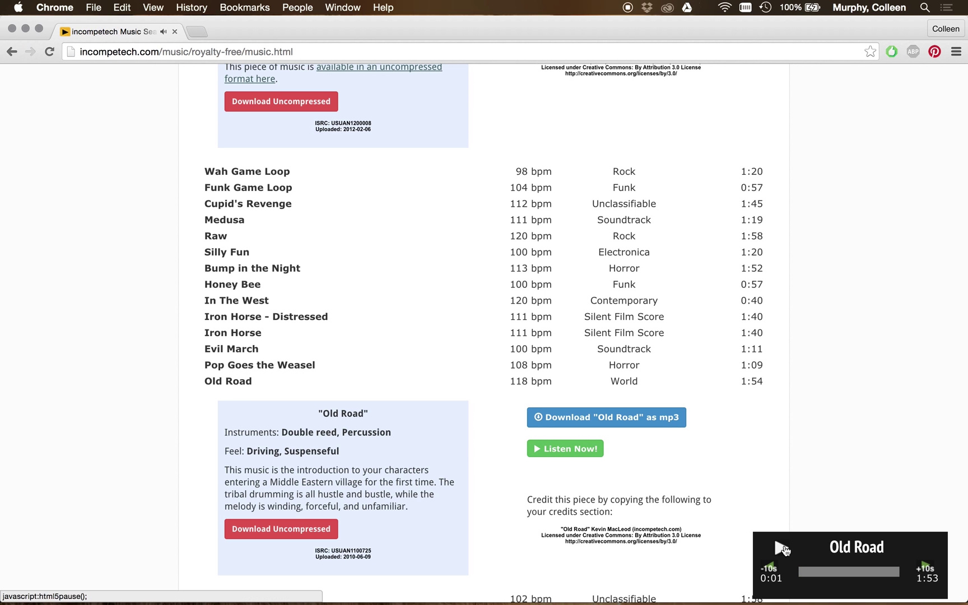
Find the rock piece "What You Want" and play a few seconds of it before pausing
scroll(352, 368, "down", 3)
scroll(353, 368, "down", 4)
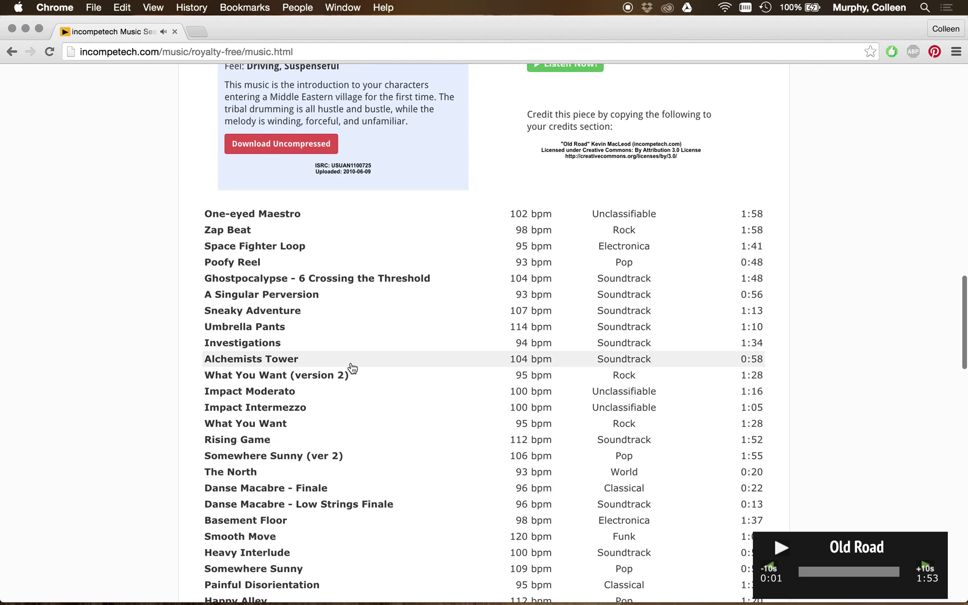
left_click(335, 426)
left_click(553, 488)
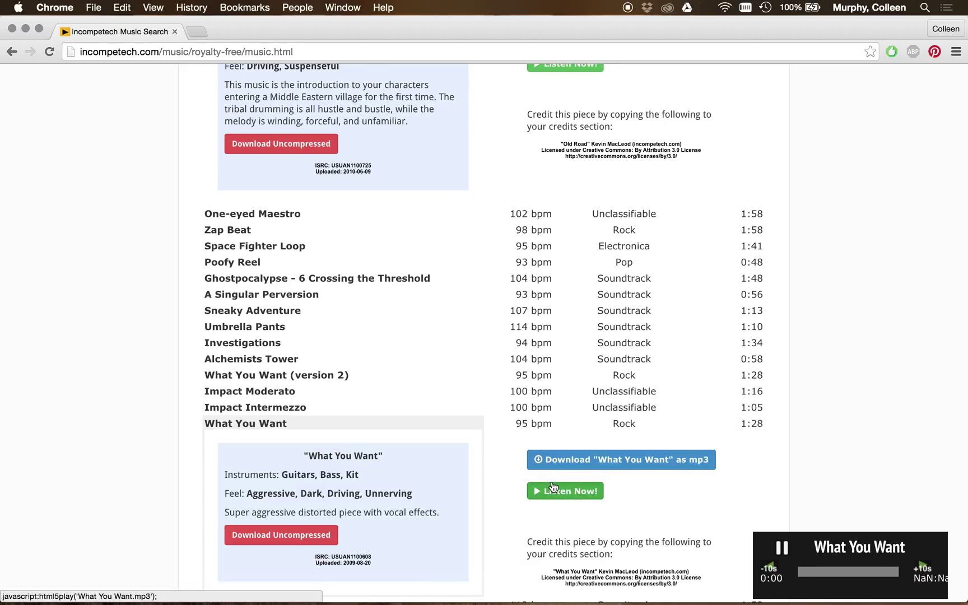
left_click(782, 550)
Open the details of "Happy Alley" and briefly resume the "What You Want" preview
scroll(455, 457, "down", 4)
scroll(455, 457, "down", 2)
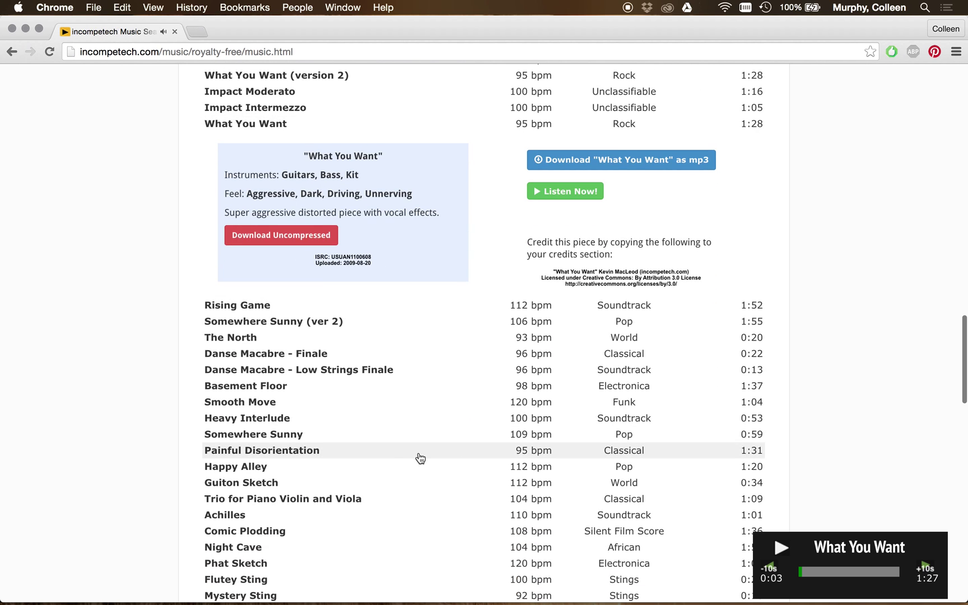
left_click(415, 469)
left_click(783, 549)
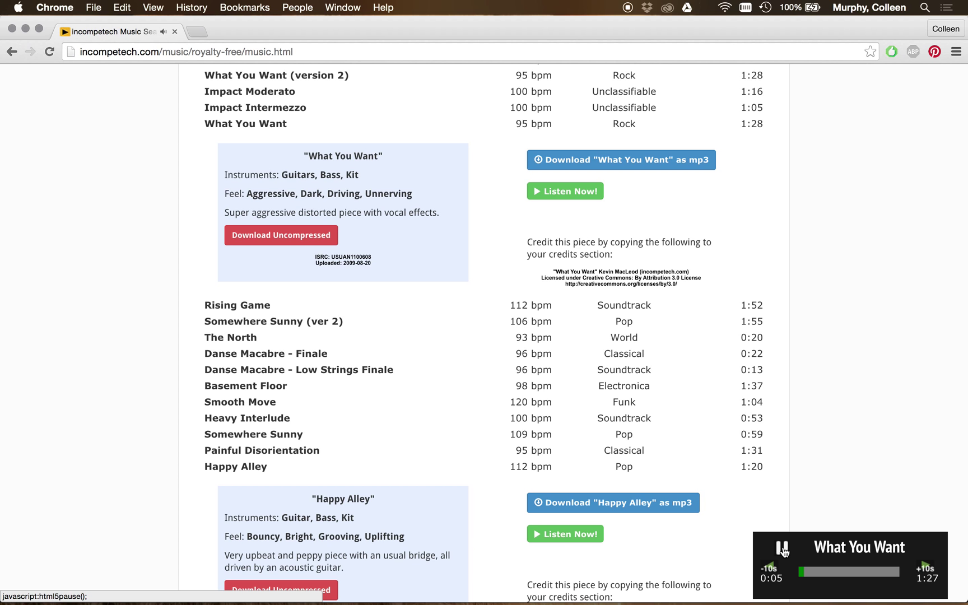
Open the details of "Smooth Move", find "Hand Trolley" further down the list, and play a few seconds of it
left_click(545, 402)
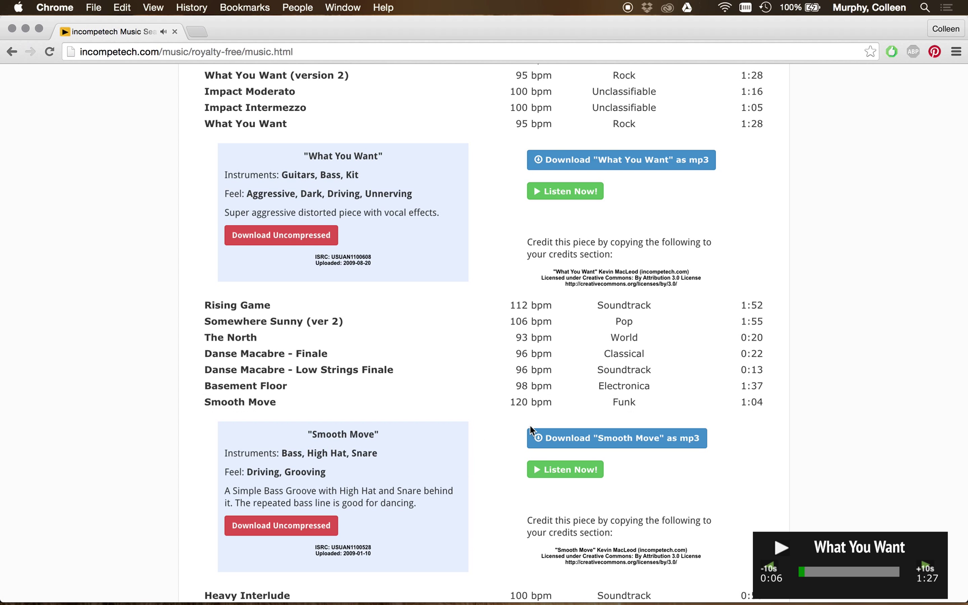
scroll(516, 387, "down", 2)
scroll(514, 381, "down", 15)
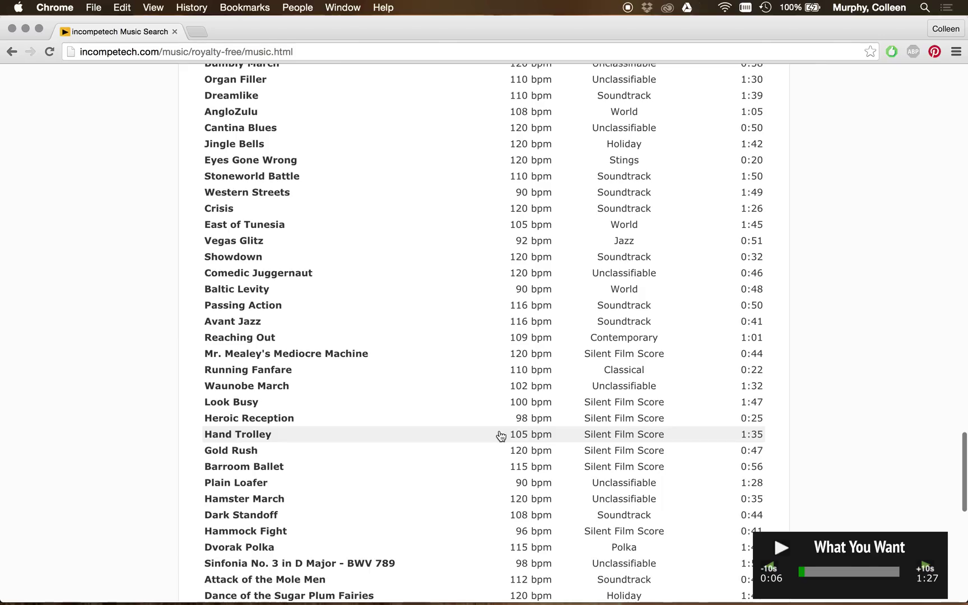
left_click(500, 434)
left_click(587, 507)
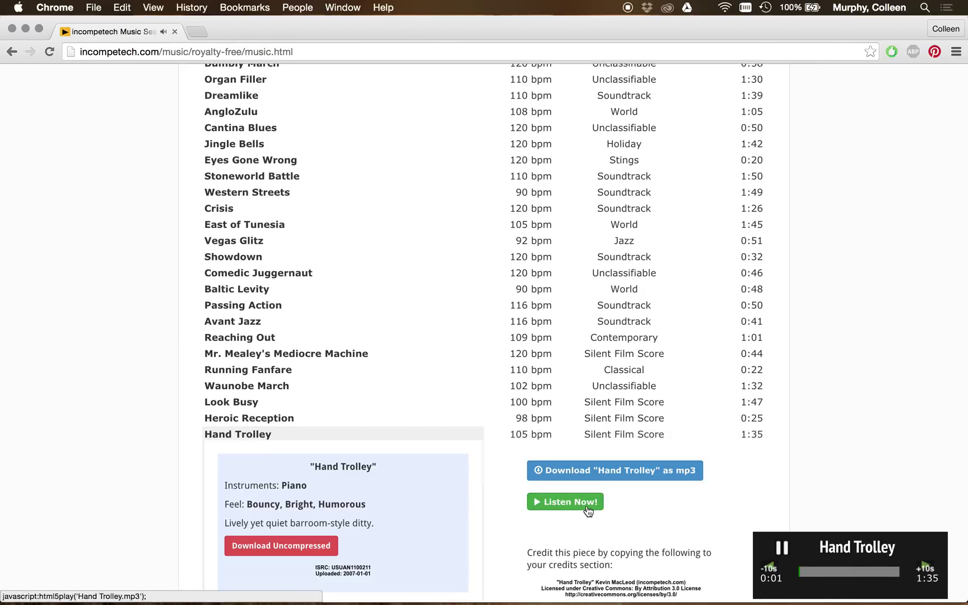
left_click(586, 504)
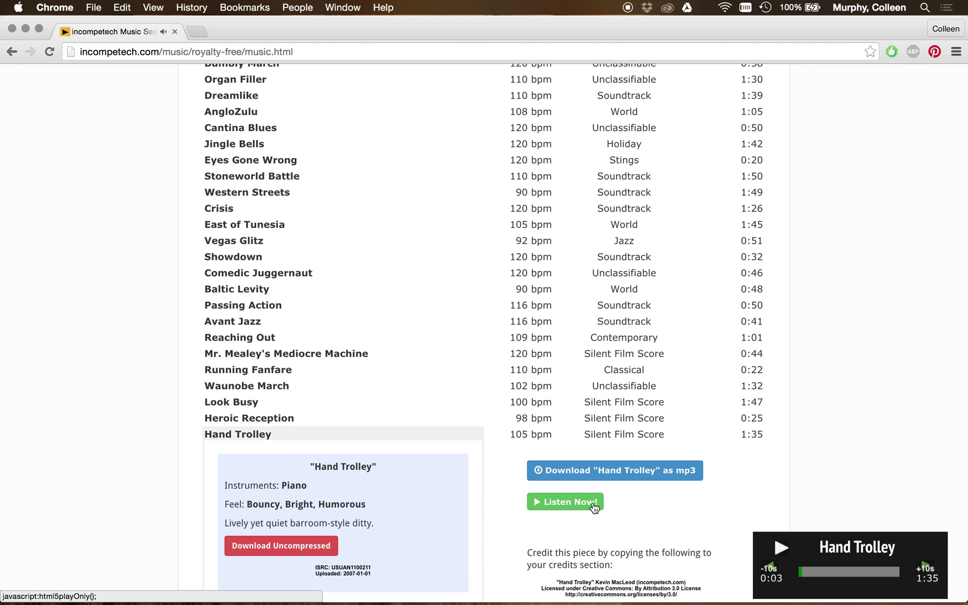
Copy the full attribution text for "Hand Trolley" and download the piece as an mp3
scroll(517, 476, "down", 5)
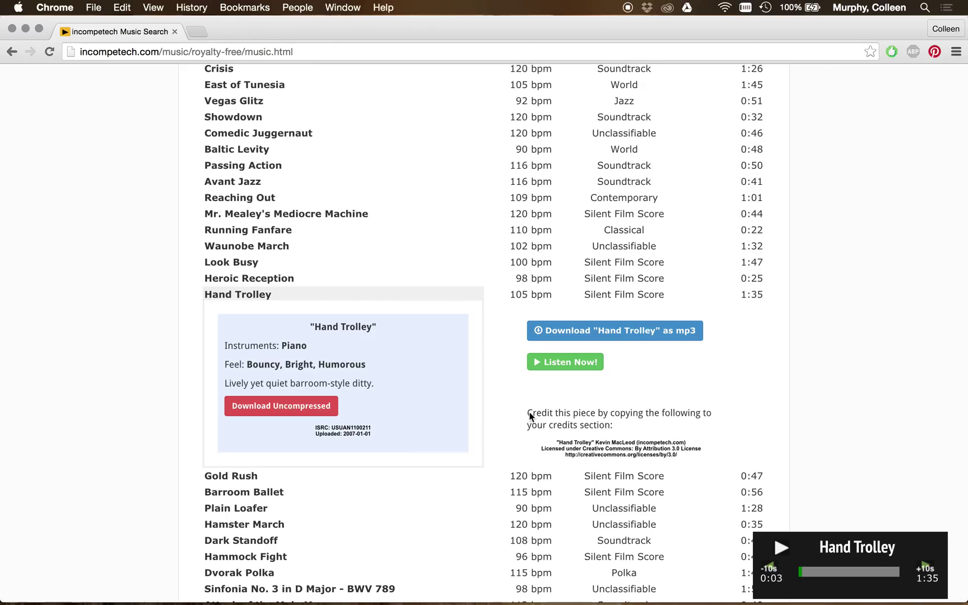
left_click_drag(556, 414, 659, 418)
left_click_drag(553, 426, 679, 457)
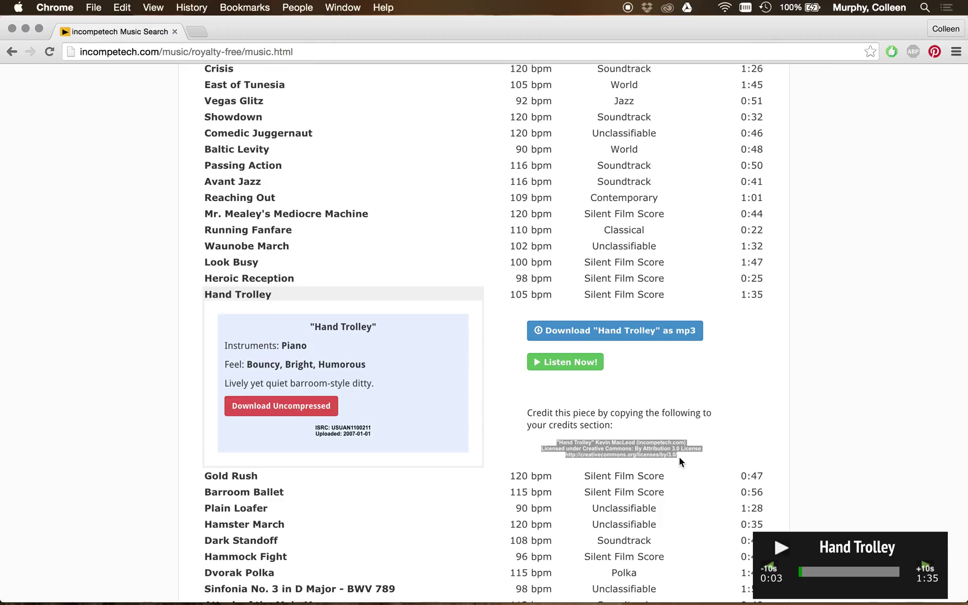
left_click(549, 336)
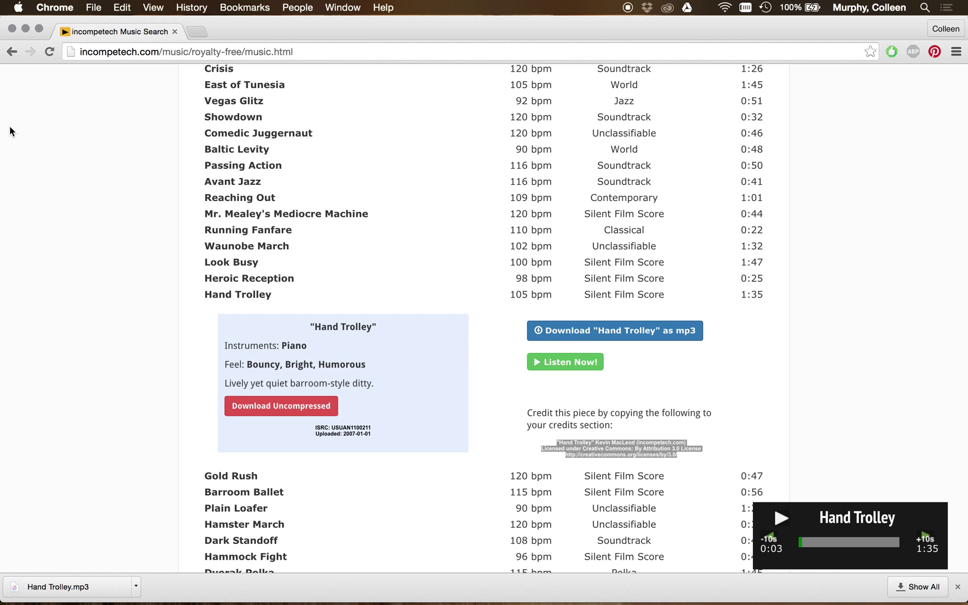
Switch to After Effects and import Hand Trolley.mp3 from the Downloads folder into the project
left_click(25, 28)
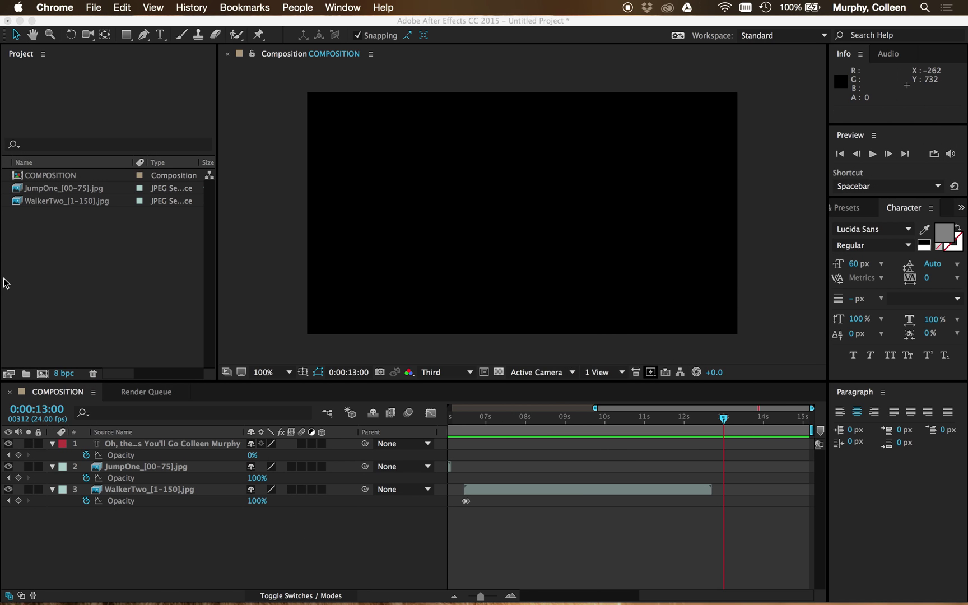
left_click(5, 283)
right_click(49, 279)
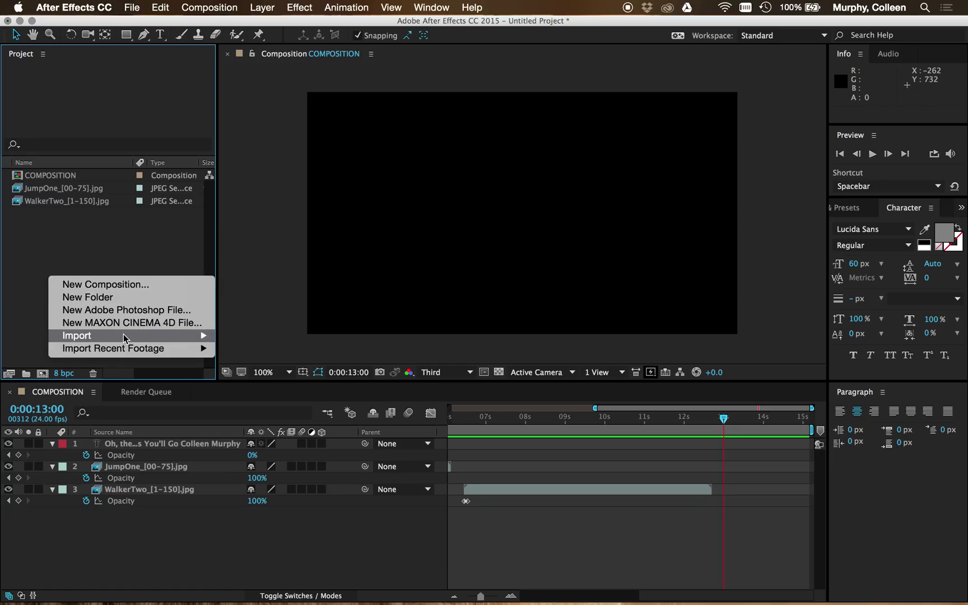
mouse_move(126, 338)
left_click(255, 339)
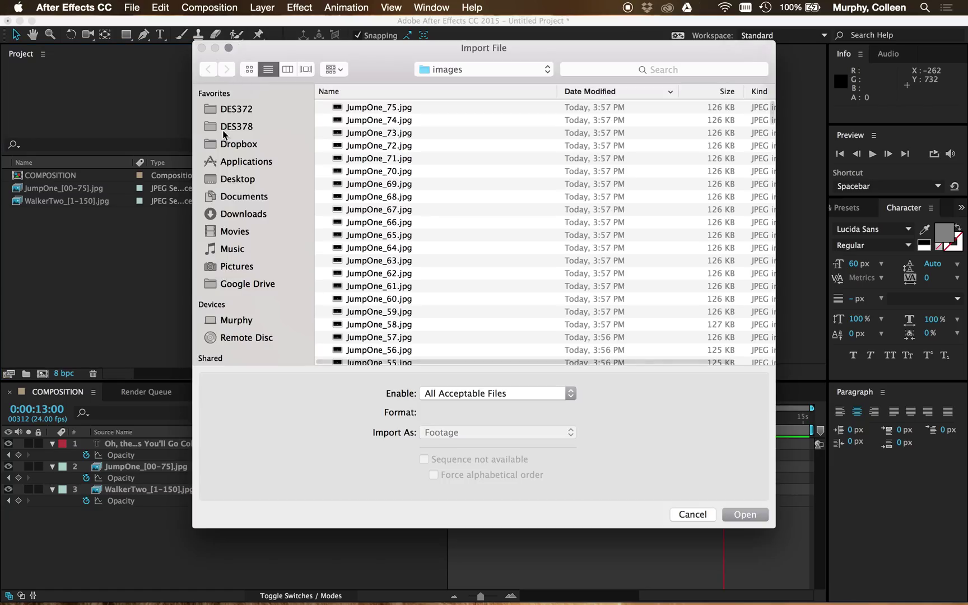
left_click(233, 214)
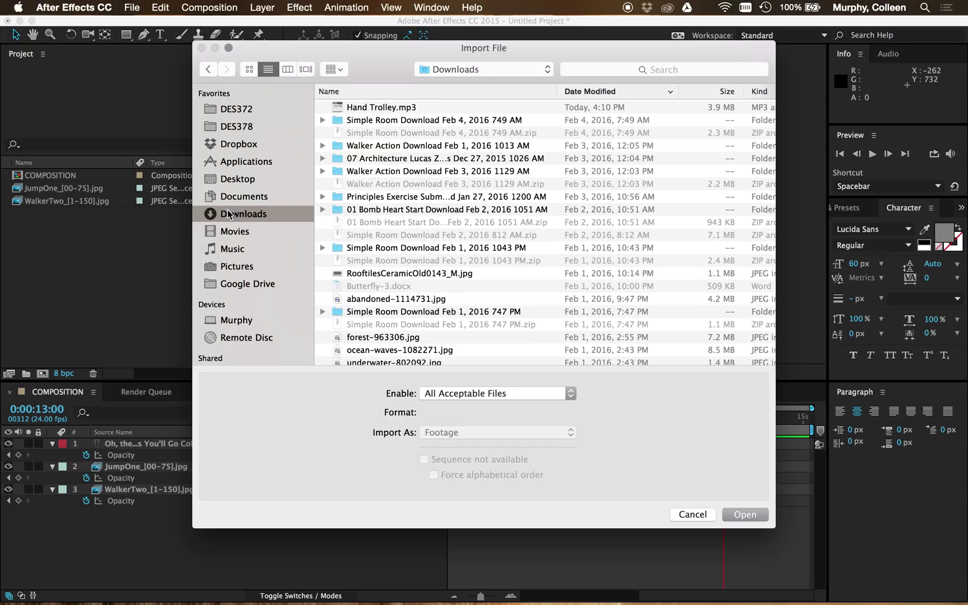
left_click(375, 107)
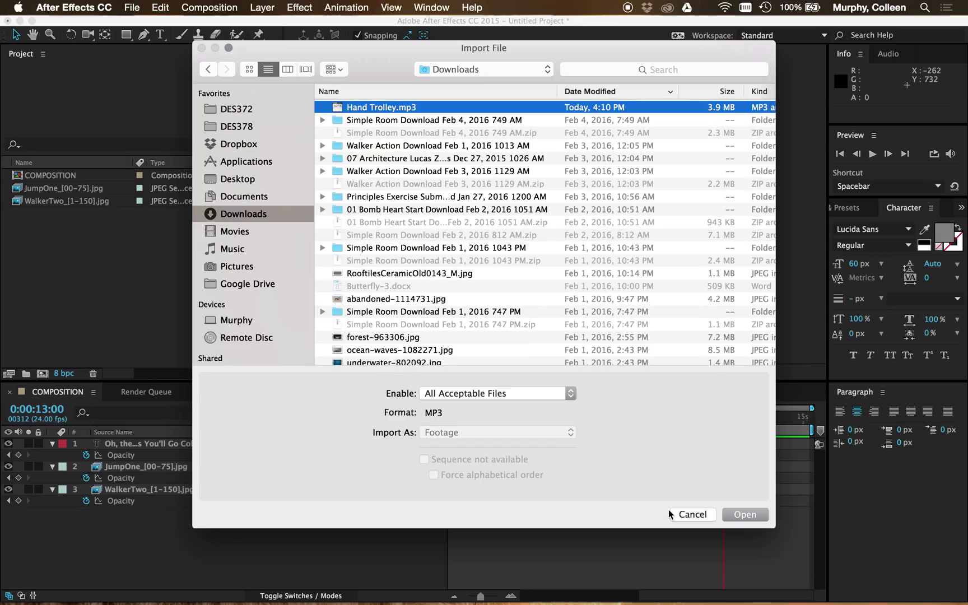
left_click(731, 519)
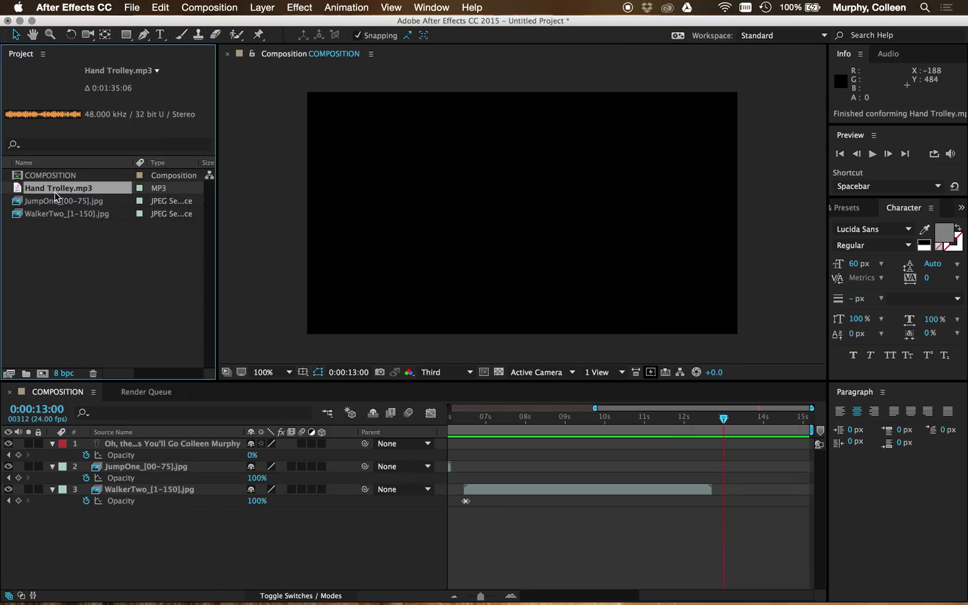
Add Hand Trolley.mp3 to the composition as the layer beneath WalkerTwo, and preview the composition from the start
left_click_drag(22, 189, 141, 558)
left_click_drag(480, 596, 448, 603)
left_click_drag(465, 418, 430, 417)
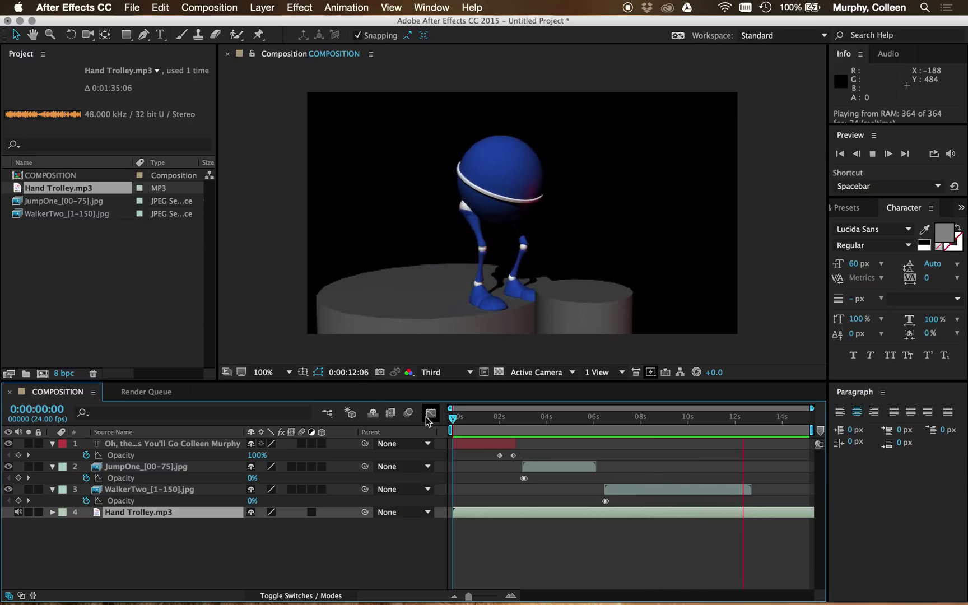
key("space")
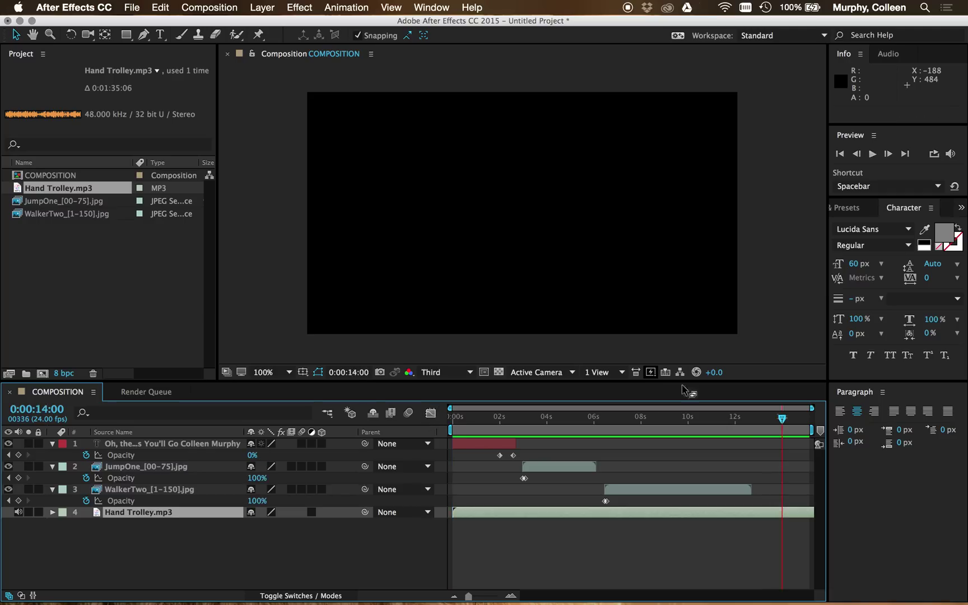
Replay the closing seconds of the composition from about 11 seconds to check the music against the WalkerTwo ending
left_click_drag(765, 421, 731, 425)
key("space")
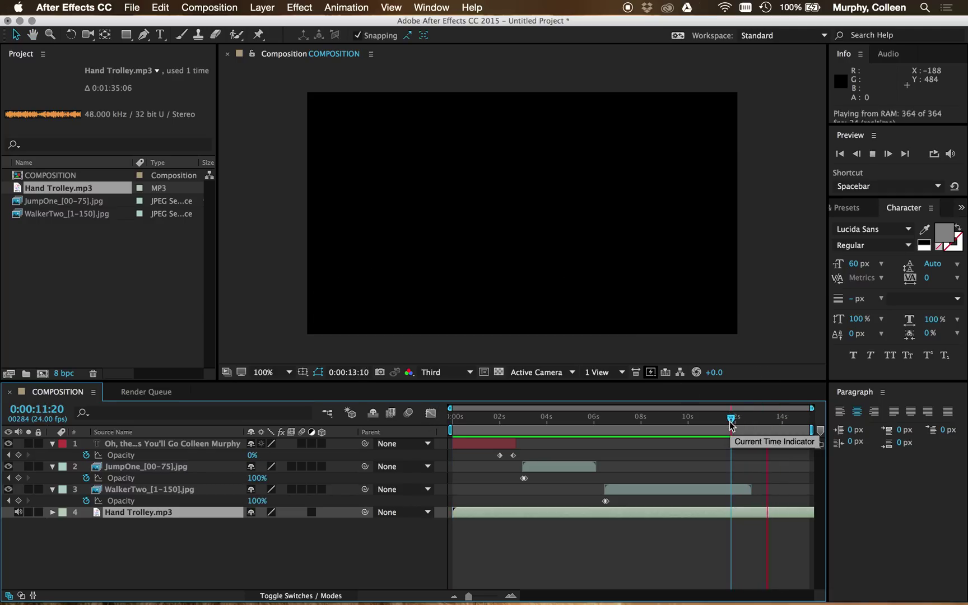
left_click_drag(732, 424, 429, 427)
left_click_drag(529, 447, 725, 454)
key("space")
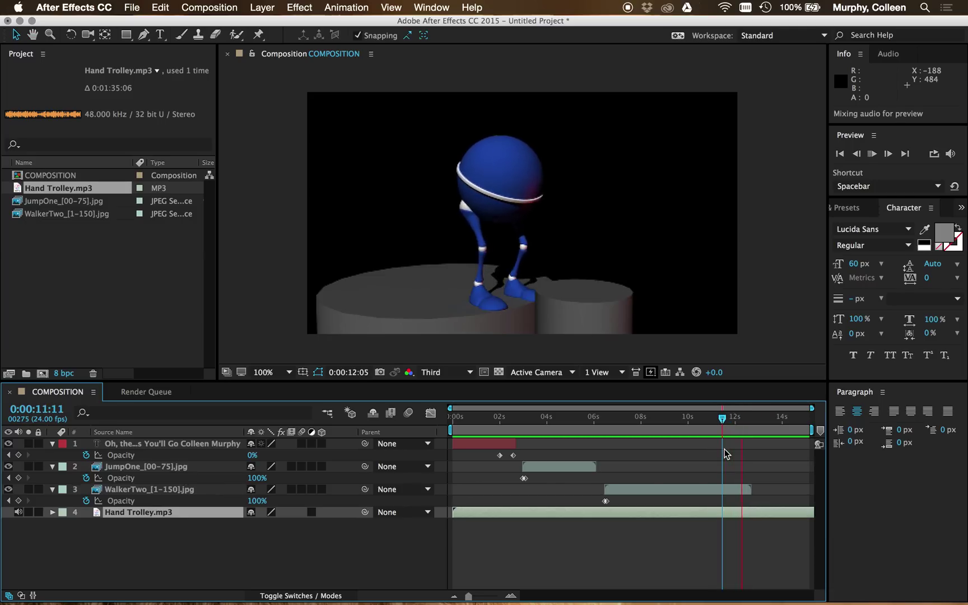
key("space")
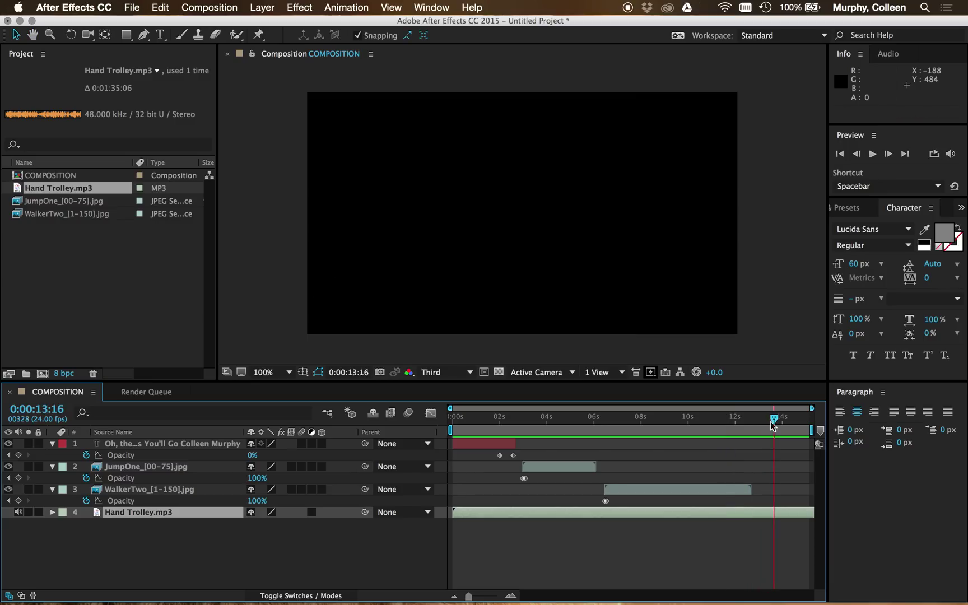
Create a new text layer with the time indicator at 0:00:13:07 and paste the copied music attribution into it
left_click_drag(772, 421, 765, 420)
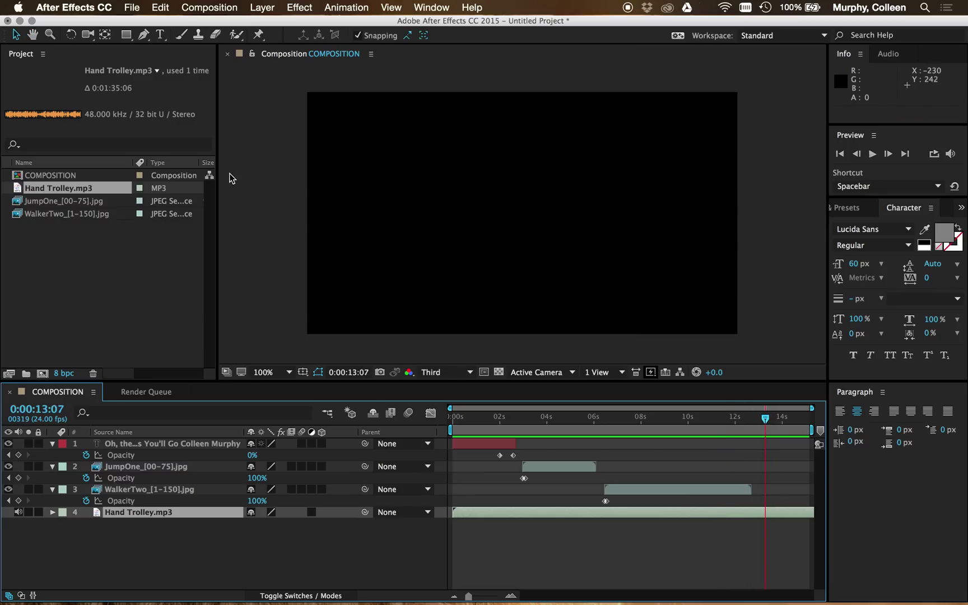
left_click(260, 8)
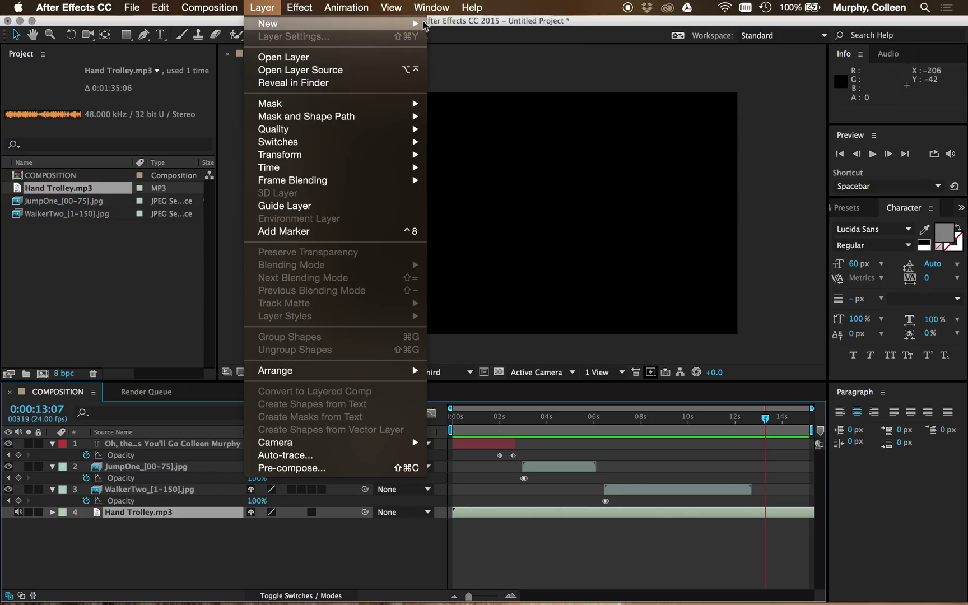
mouse_move(420, 24)
left_click(450, 28)
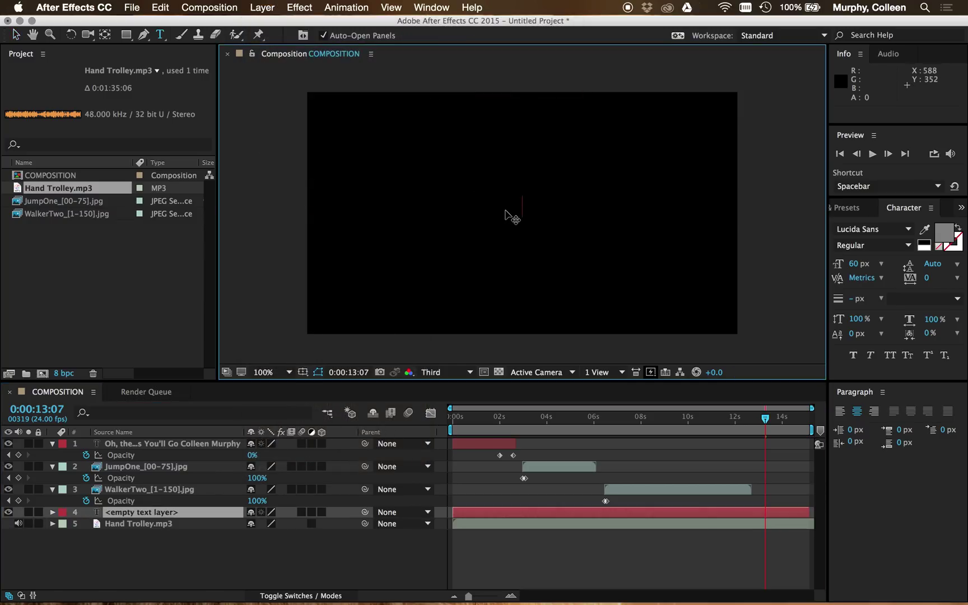
key("super+v")
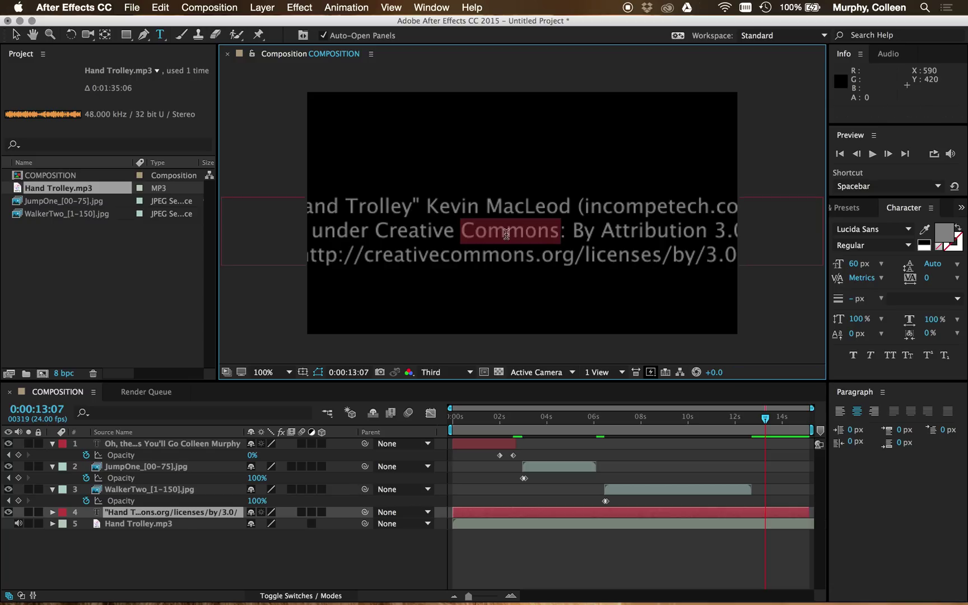
Reduce the font size of the entire music credit text to 25 px
triple_click(506, 234)
triple_click(520, 254)
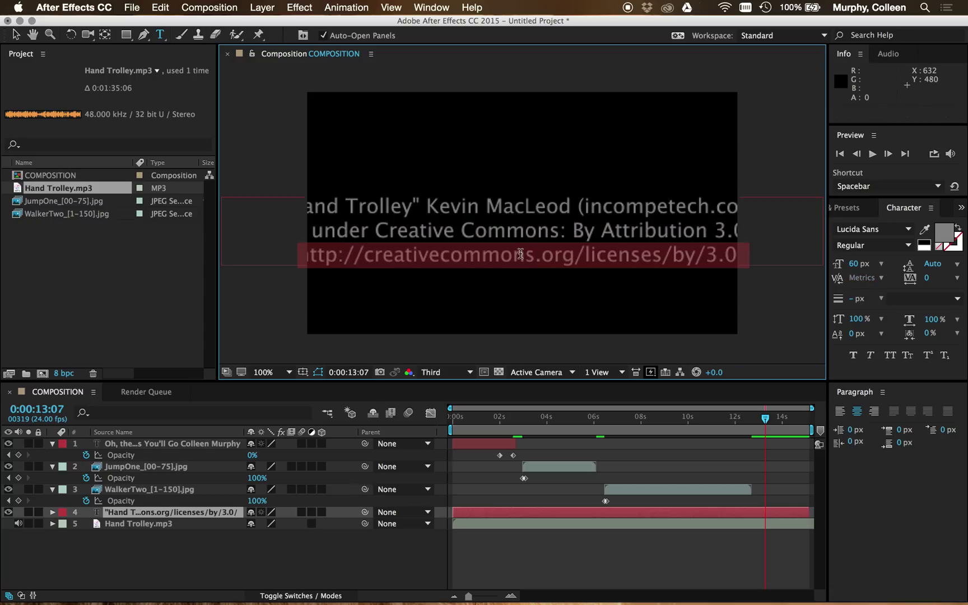
left_click(520, 254)
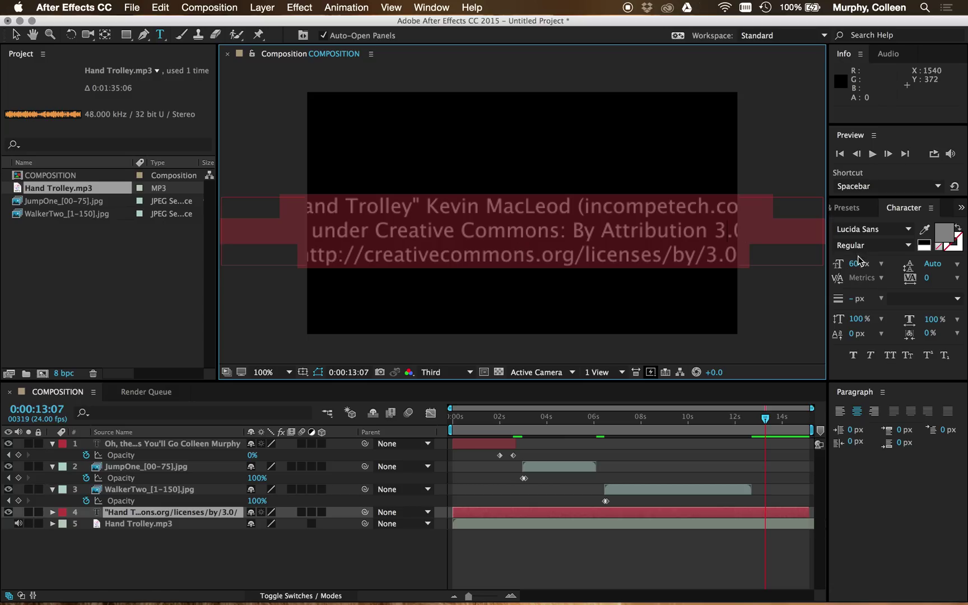
left_click_drag(854, 269, 827, 264)
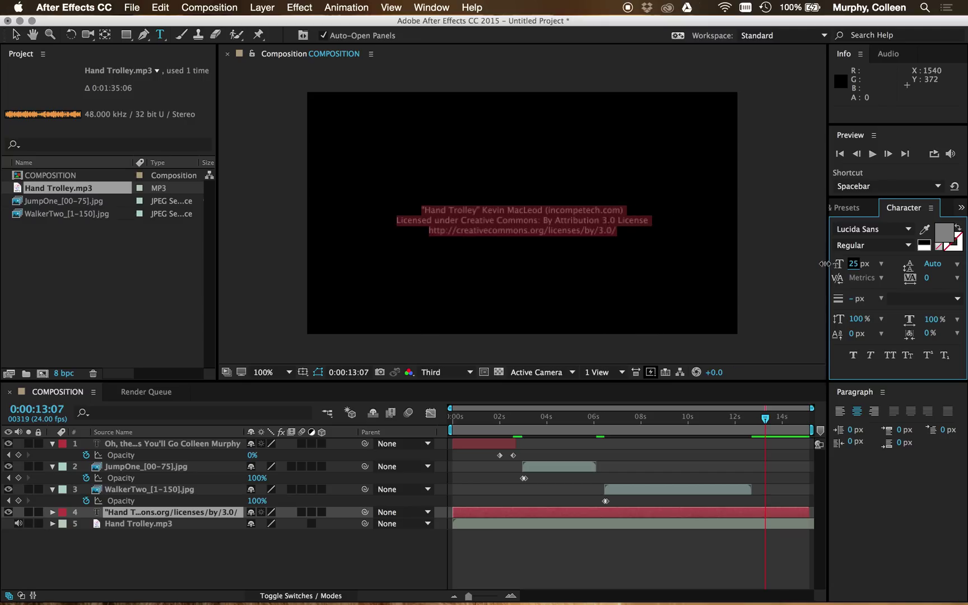
Move the music credit text straight down so it sits just below the middle of the frame
left_click(16, 36)
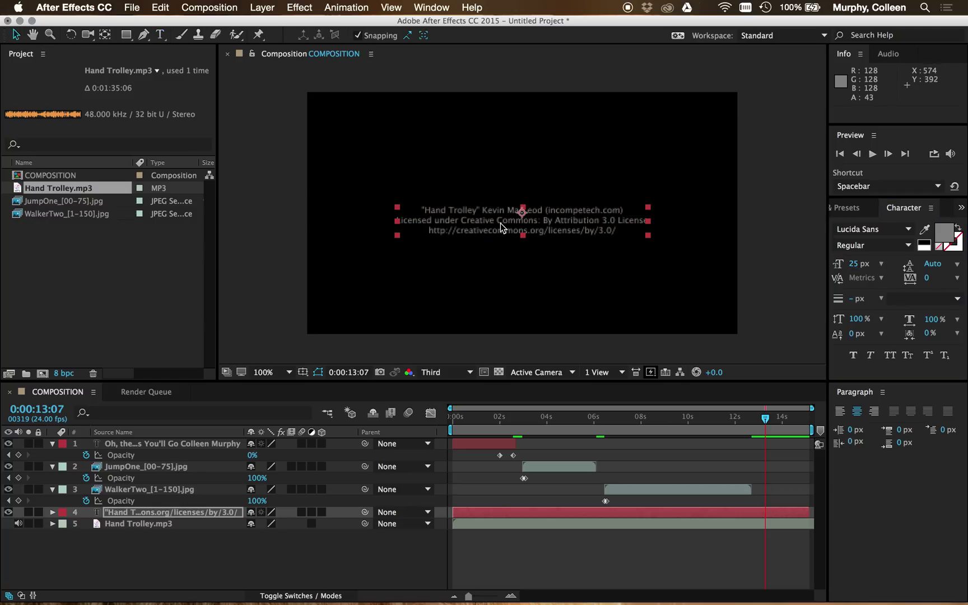
left_click_drag(500, 223, 500, 220)
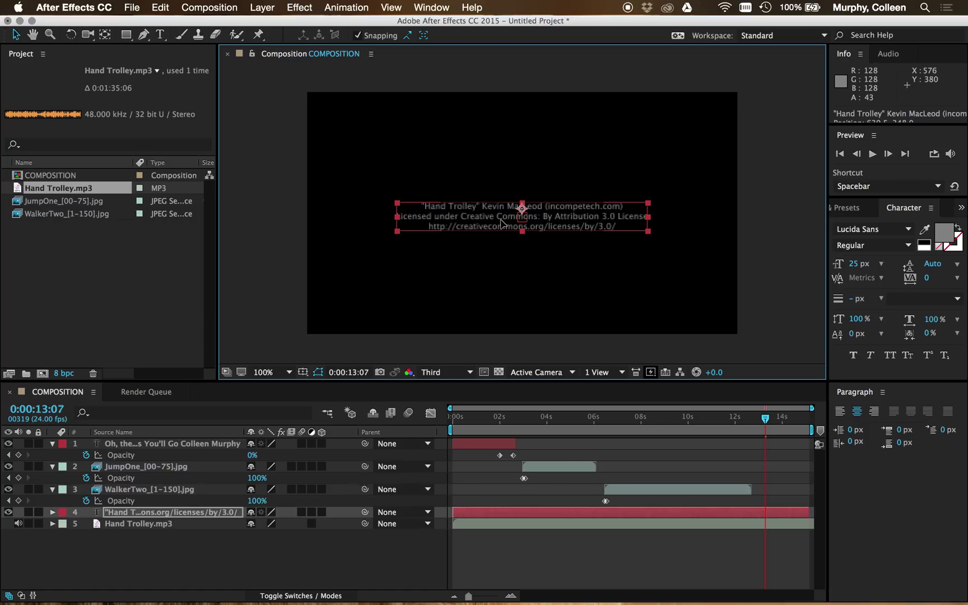
left_click_drag(501, 227, 474, 258)
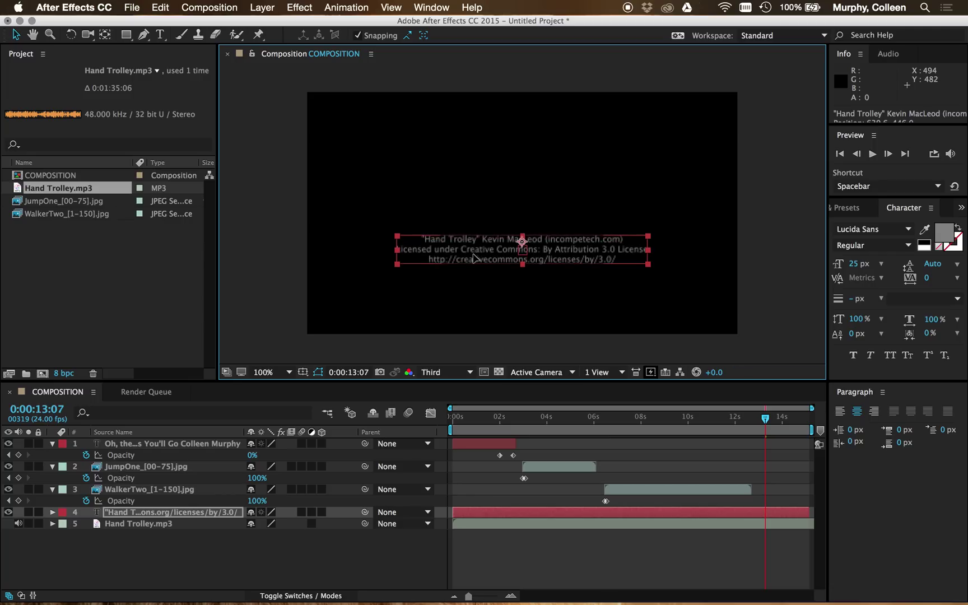
Insert the lines "Rig Curtousy of" and "XXXXXXXX" above the music credit, separated from it by a blank line
double_click(461, 241)
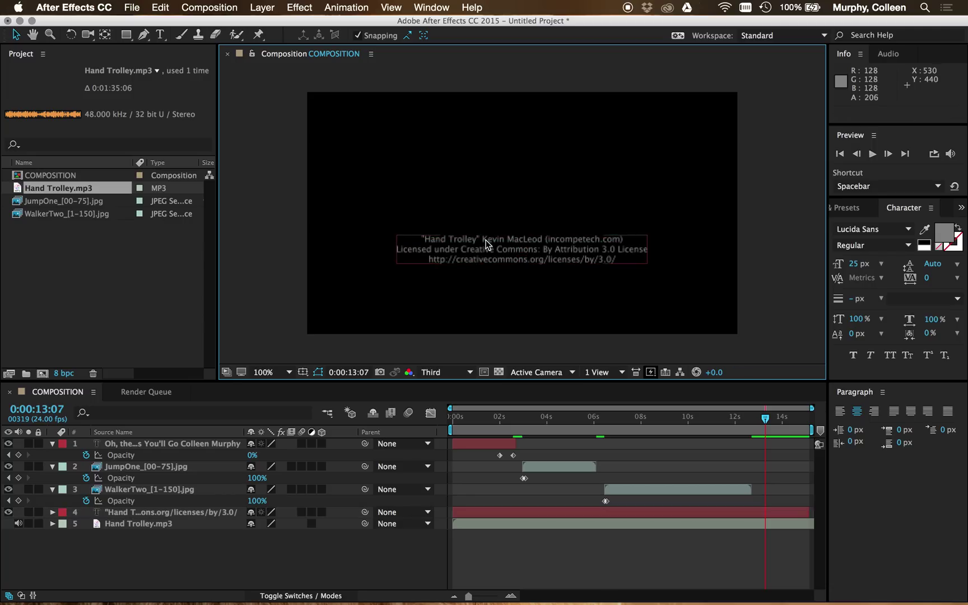
left_click(423, 239)
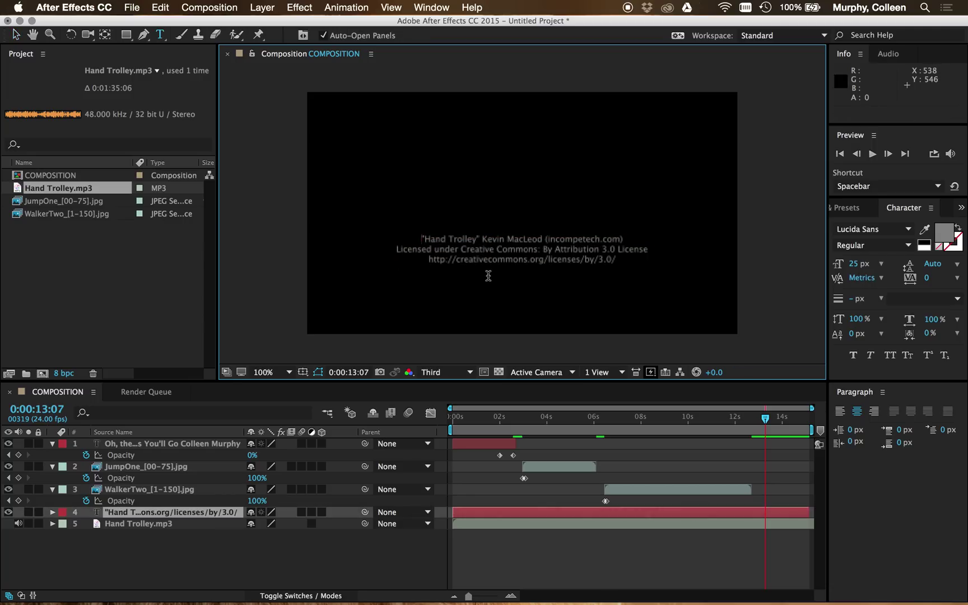
key("Return")
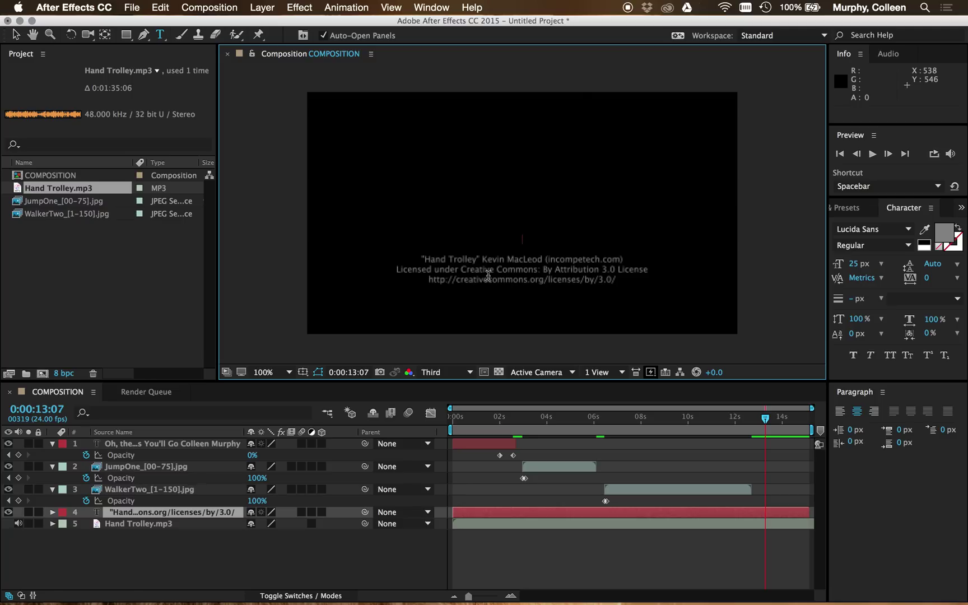
type("Rig Cur")
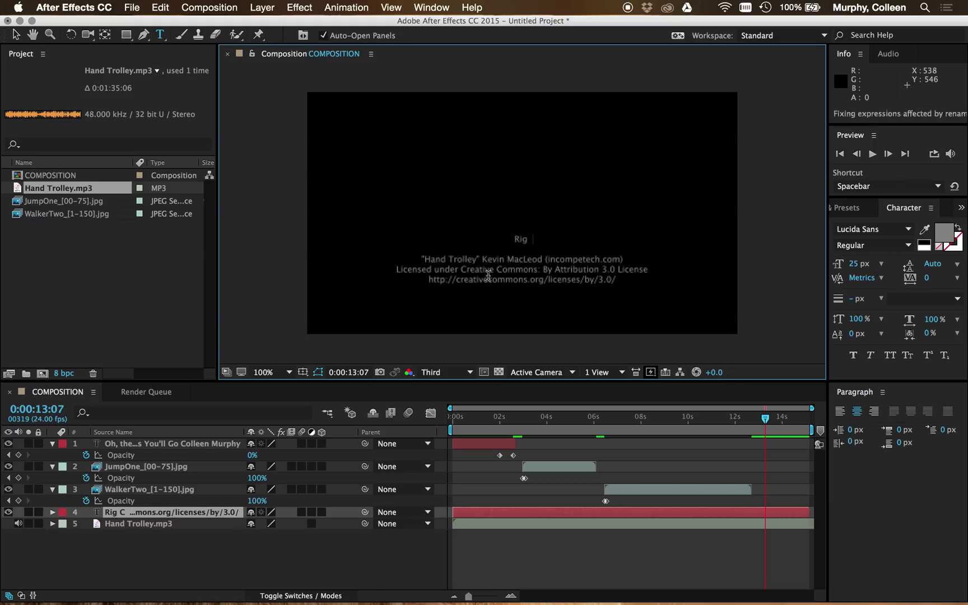
type("tousy of")
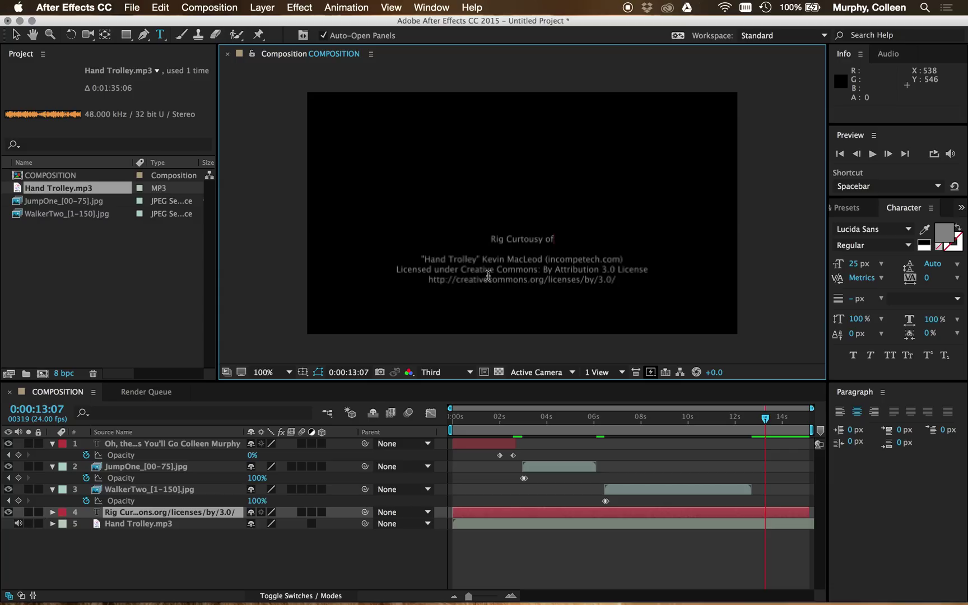
key("Return")
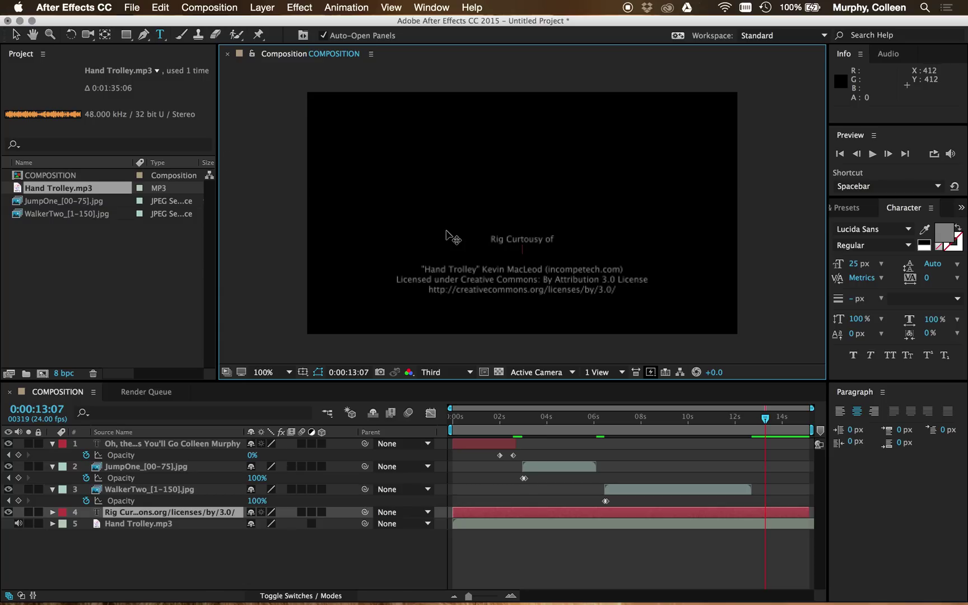
type("XXXXXXXX")
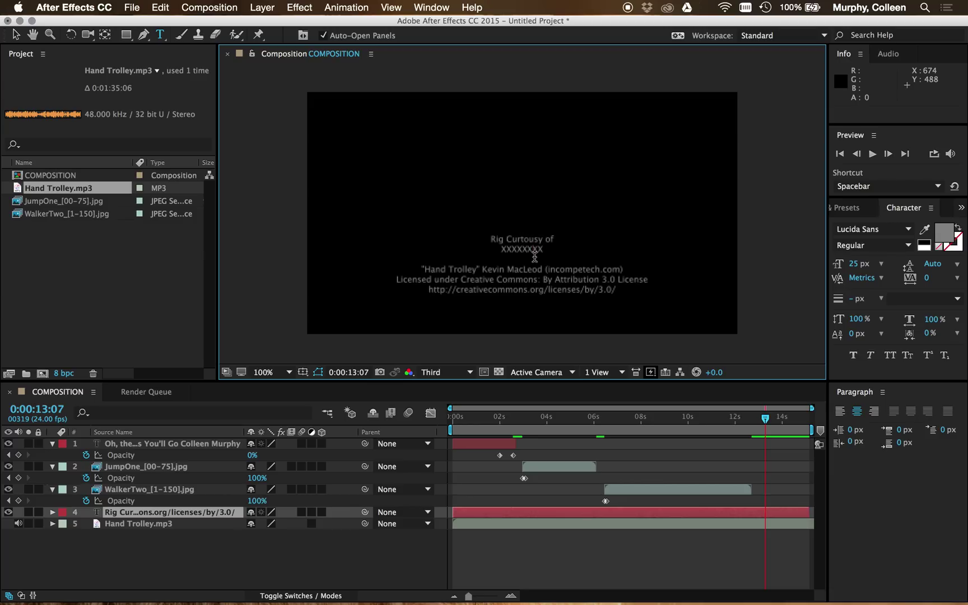
Raise the credit text toward the middle of the frame and start a new line below the licence URL, separated by a blank line
left_click(15, 34)
left_click_drag(477, 271, 477, 240)
double_click(620, 242)
left_click(618, 243)
key("Return")
key("Return")
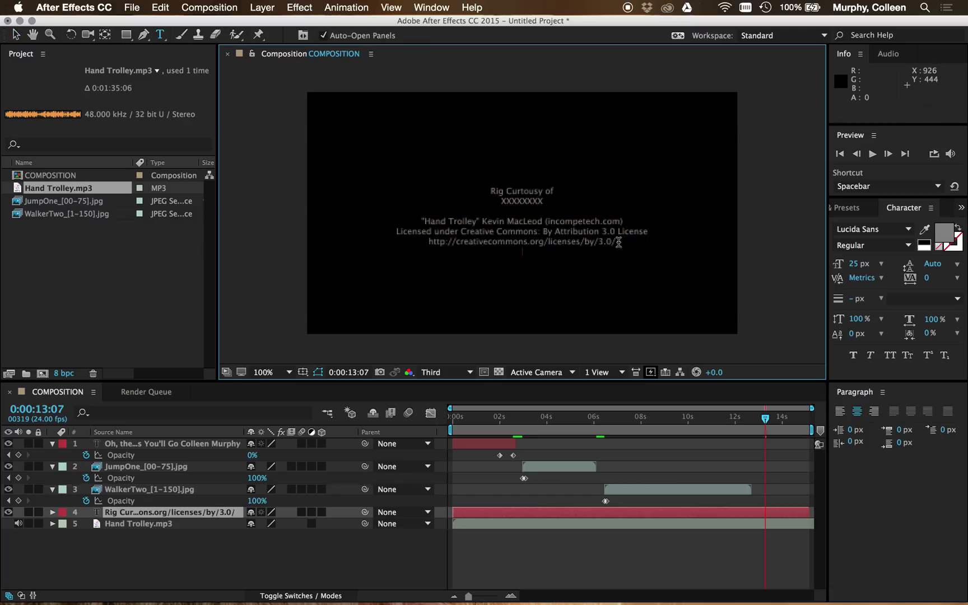
type("Collee")
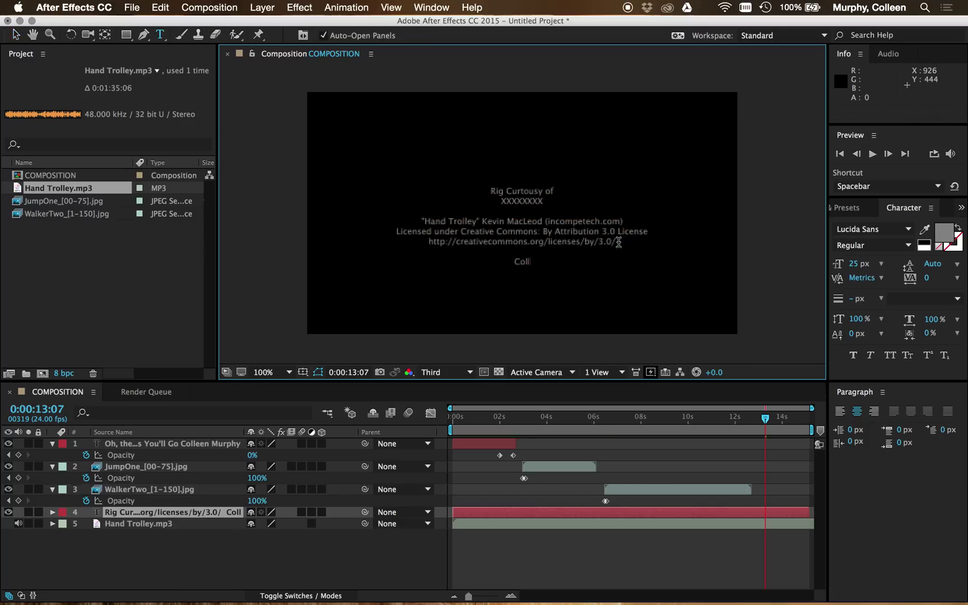
key("BackSpace")
key("BackSpace")
key("BackSpace")
key("BackSpace")
key("BackSpace")
key("BackSpace")
Add a line reading "Animated By" followed by the animator's full name below the music credit
type("Animator")
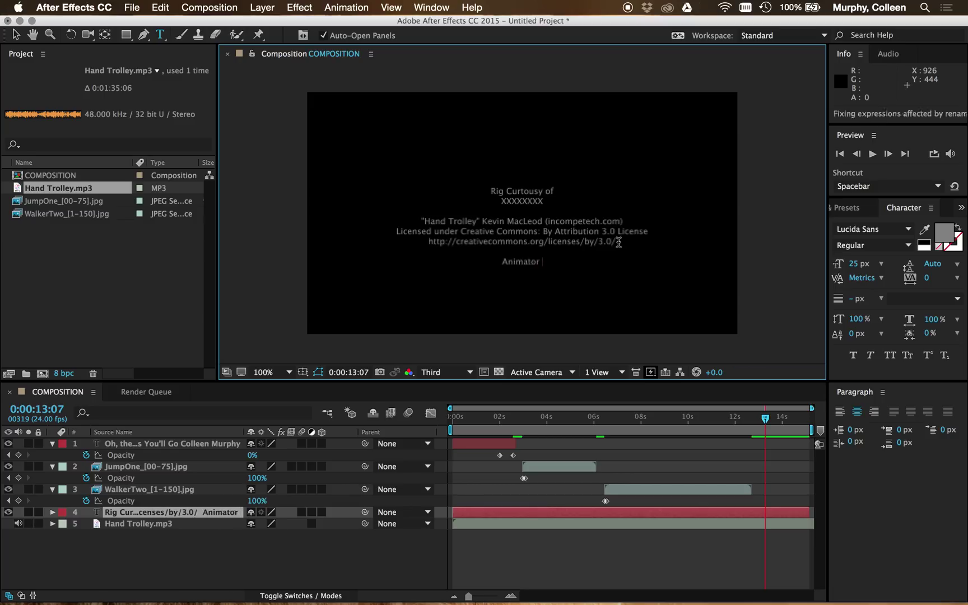
key("BackSpace")
key("BackSpace")
key("BackSpace")
type("ed By")
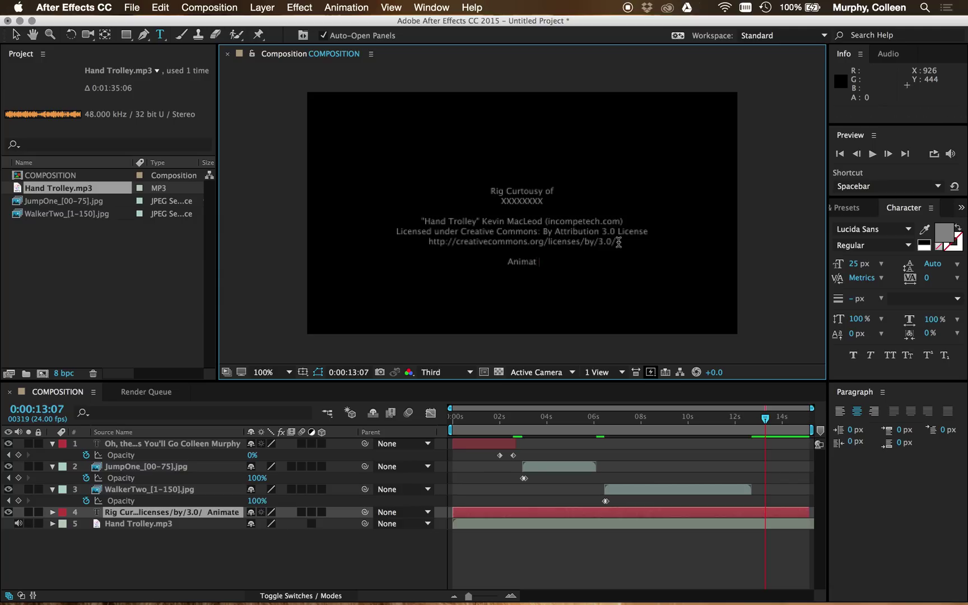
type(" Co")
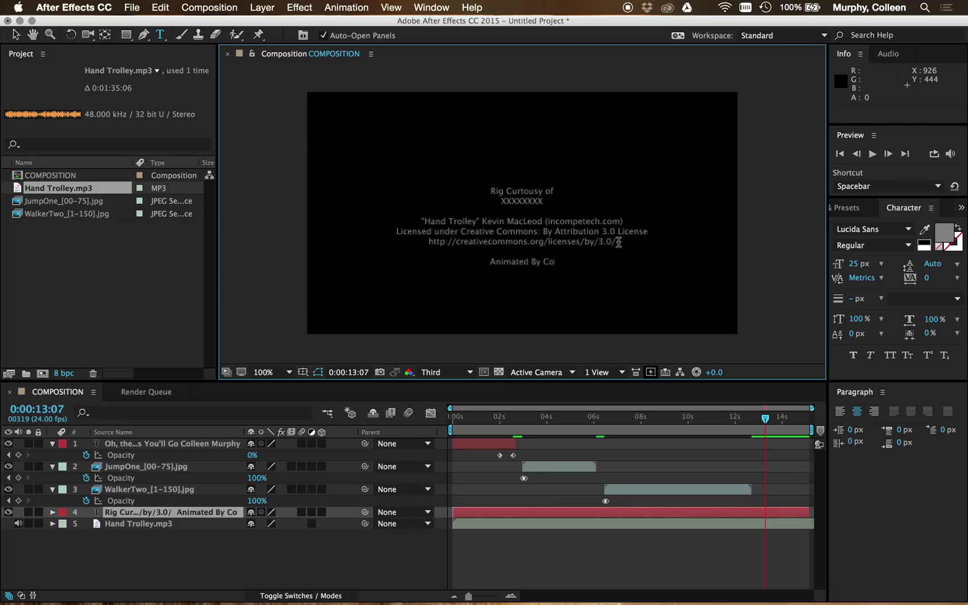
type("lleen MUprhy")
key("BackSpace")
key("BackSpace")
key("BackSpace")
key("BackSpace")
key("BackSpace")
key("BackSpace")
type("Murphy")
key("Return")
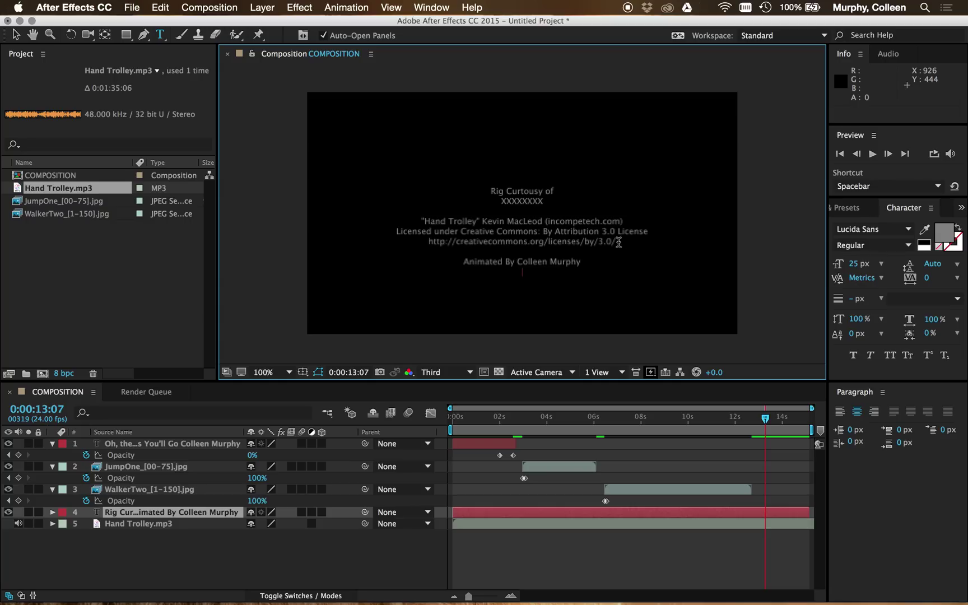
Add the line "University of Wisconsin - Stout" below the animator credit
type("Univ")
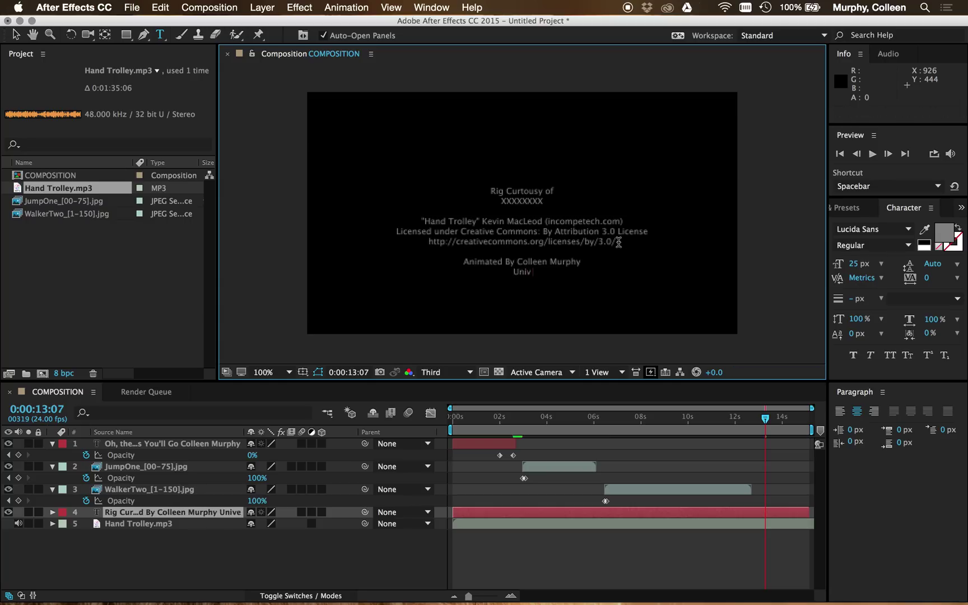
type("ersity of Wisc")
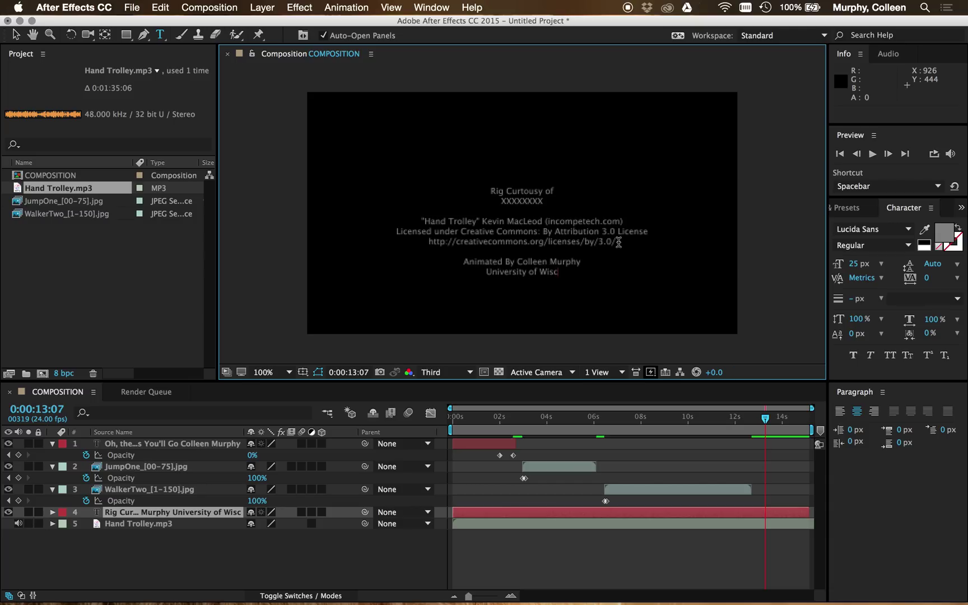
type("onsin ")
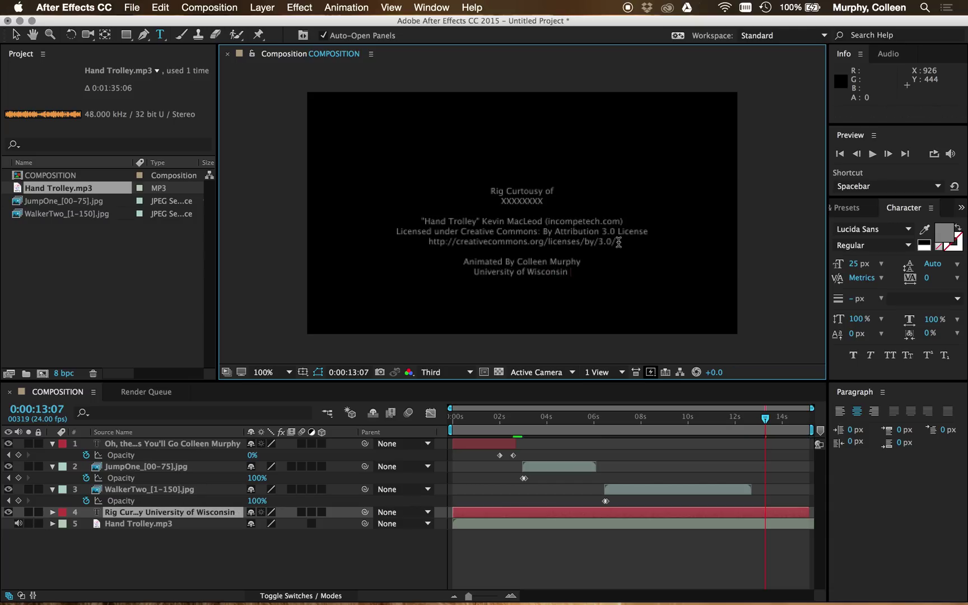
type("- Stout")
key("Return")
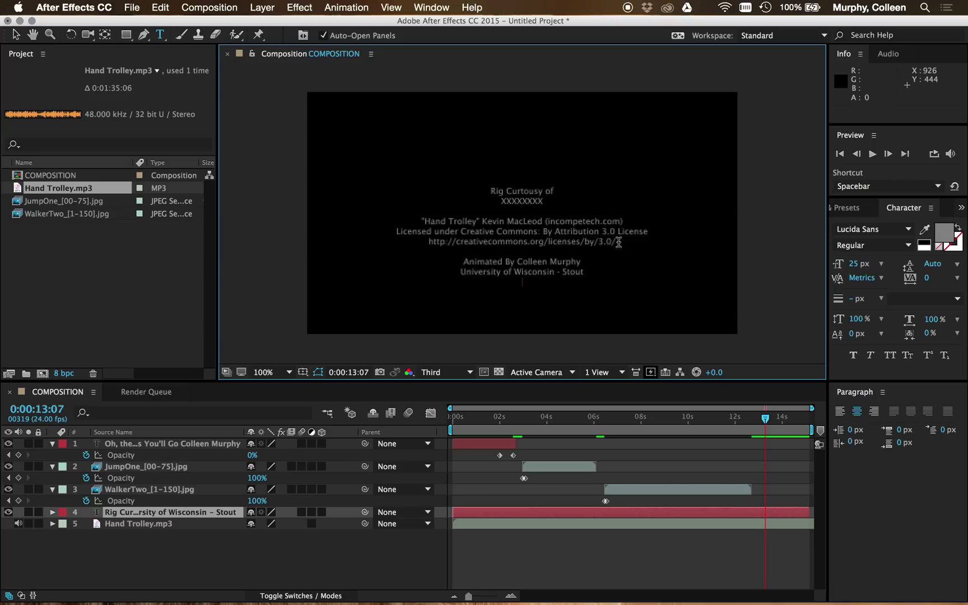
type("2016")
key("BackSpace")
key("BackSpace")
key("BackSpace")
key("BackSpace")
Finish the credits with the date line "02.01.2016" and move the whole text block up to the vertical centre of the frame
type("0")
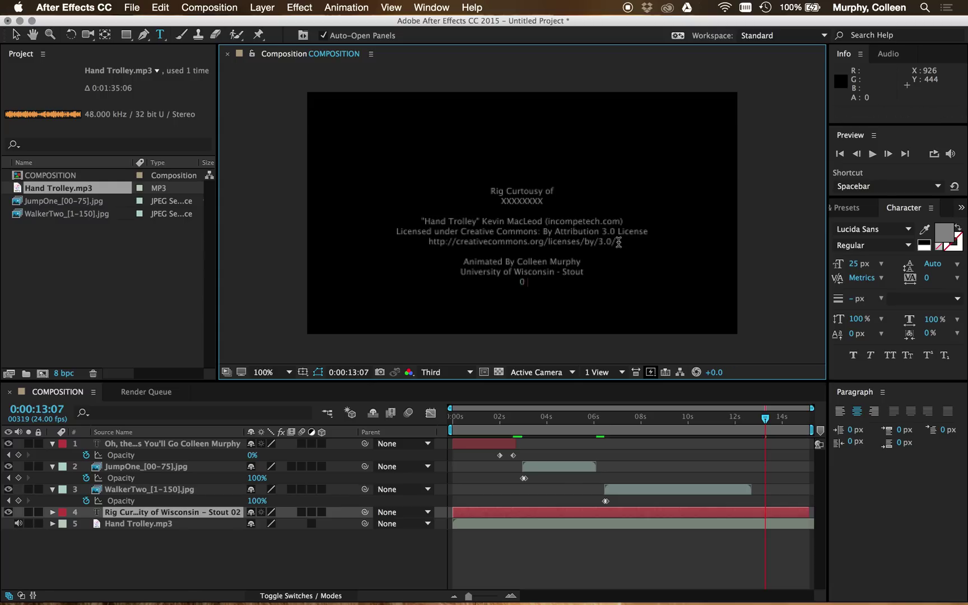
type("2.")
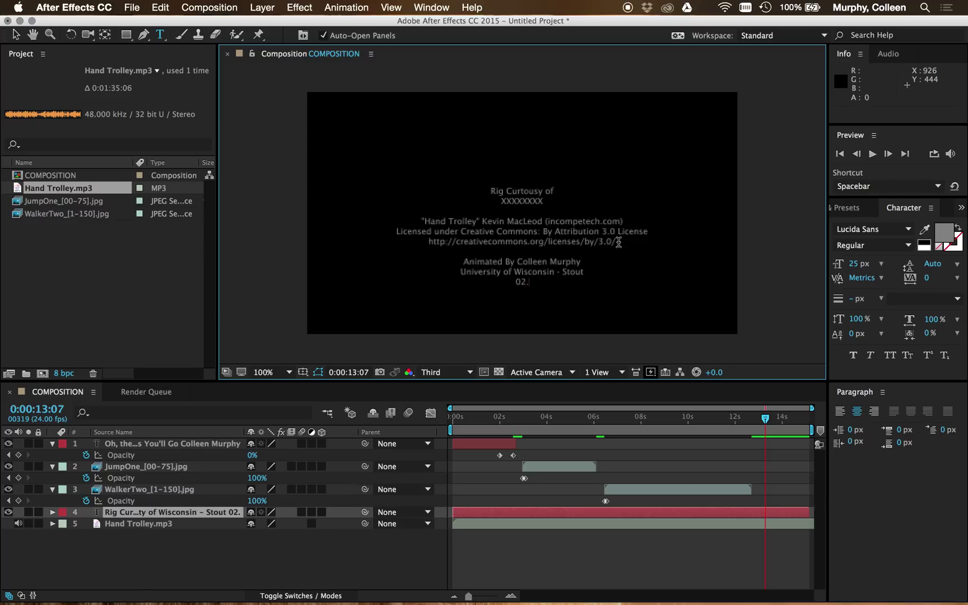
type("01.")
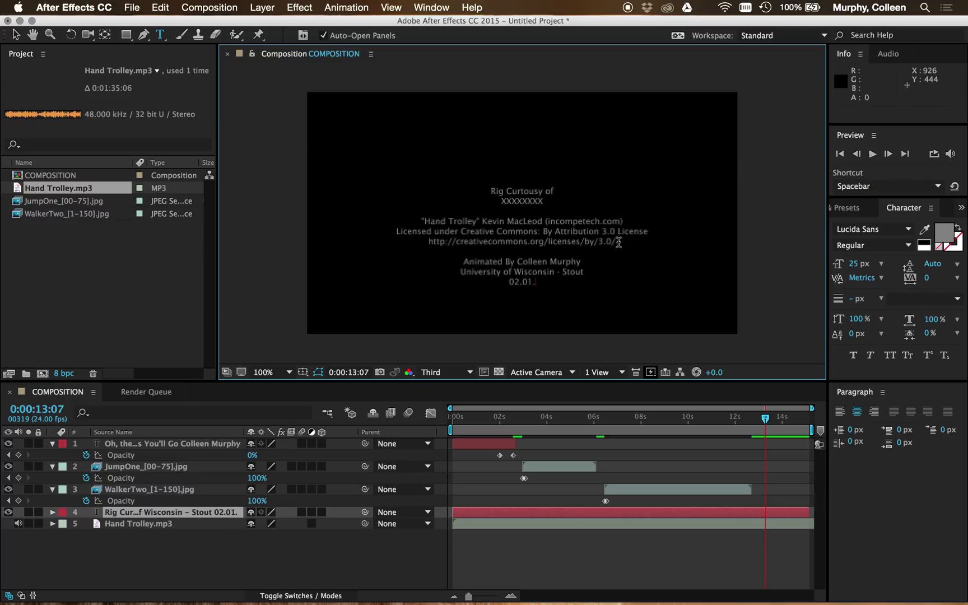
type("2016")
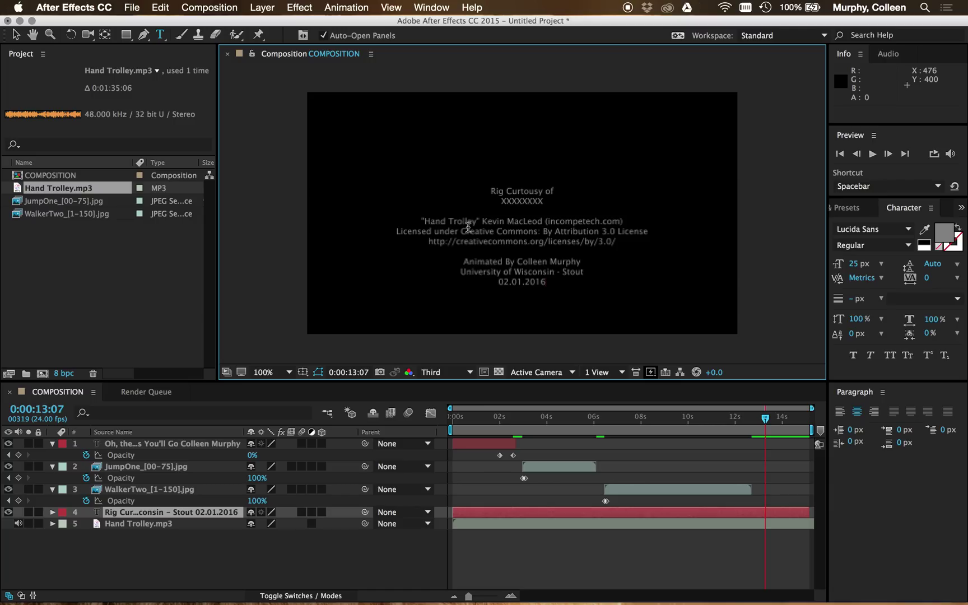
left_click(16, 35)
left_click_drag(480, 240, 479, 221)
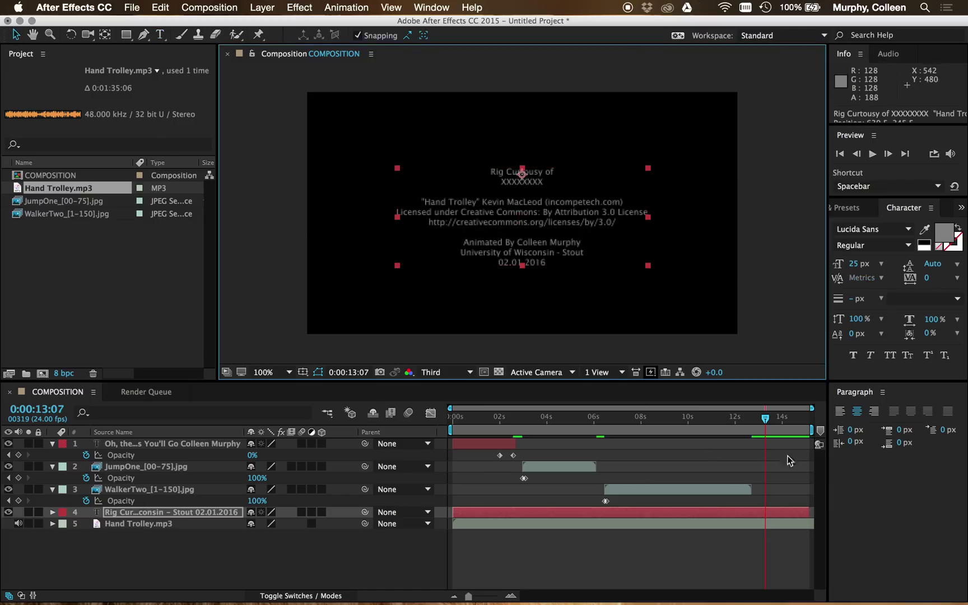
Split the credits text layer at 0:00:13:04 and delete the portion before the split
left_click(765, 420)
left_click_drag(765, 420, 762, 420)
left_click(735, 513)
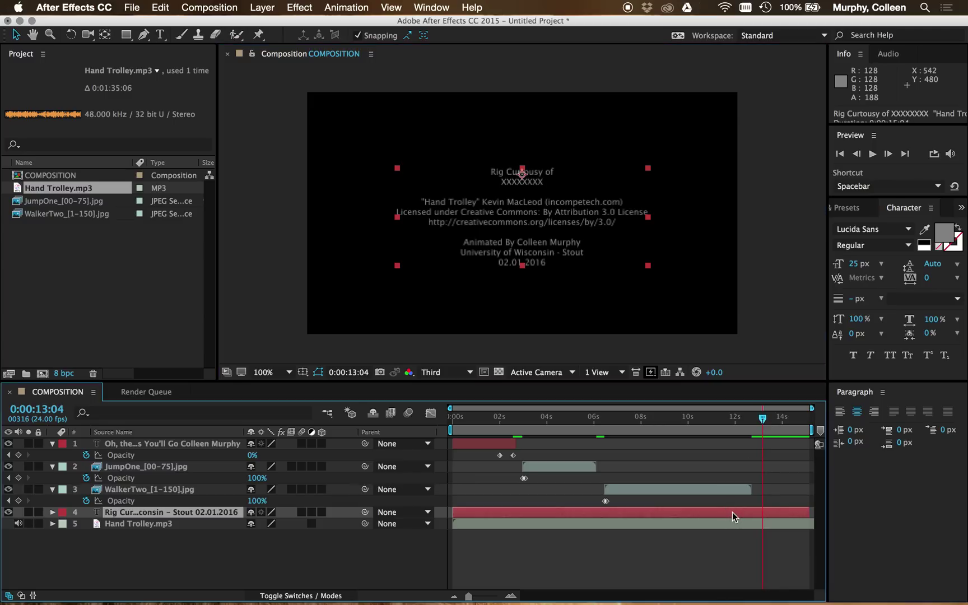
key("super+shift+d")
left_click(723, 519)
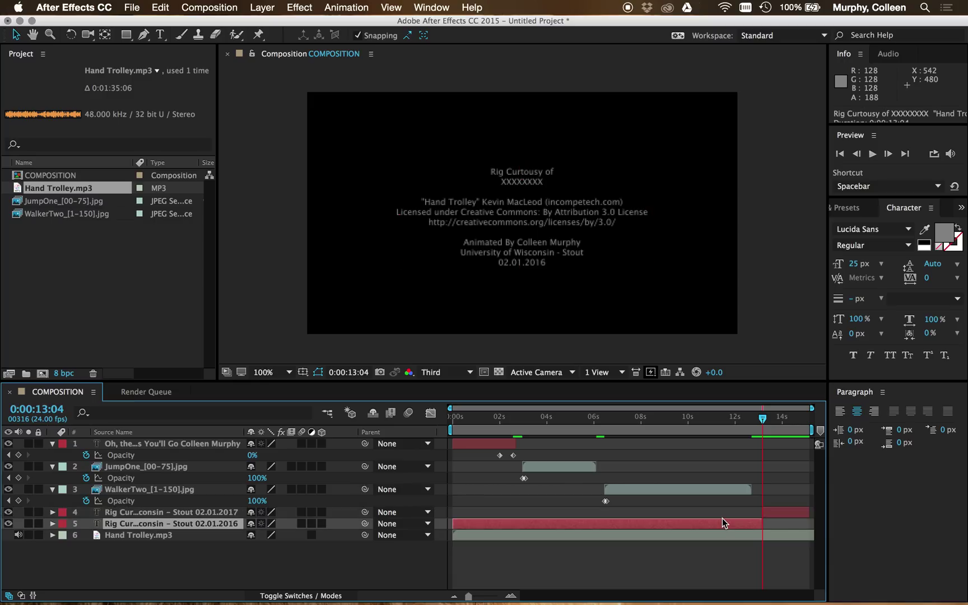
key("Delete")
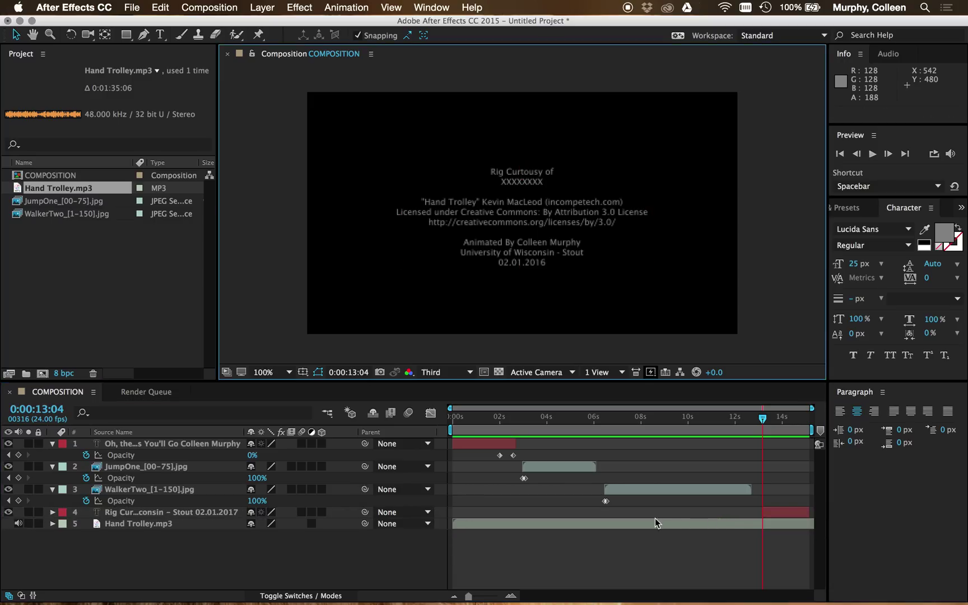
Play back the whole composition from 0:00:00:00 to review the title, animations and credits
left_click_drag(655, 415, 452, 418)
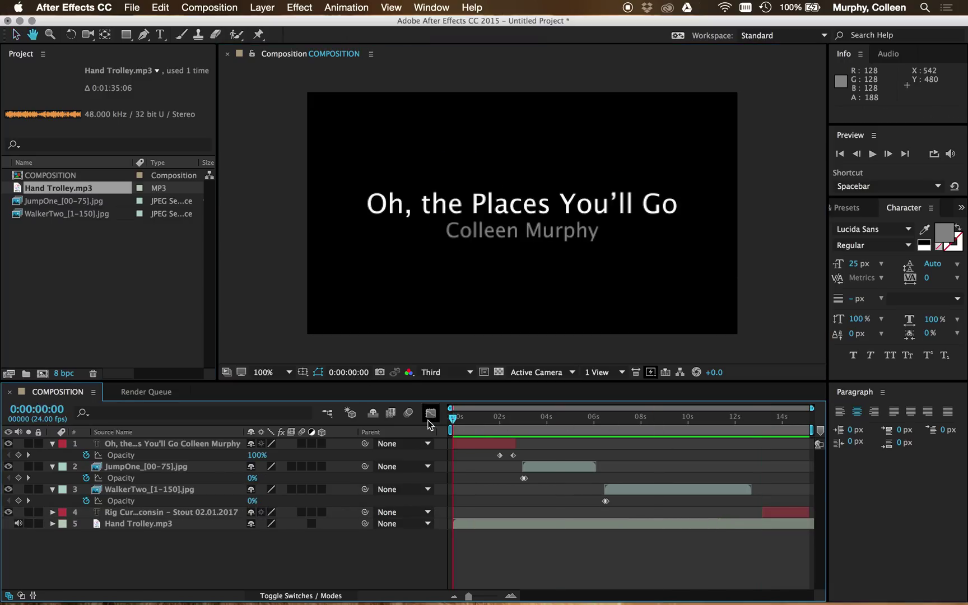
key("space")
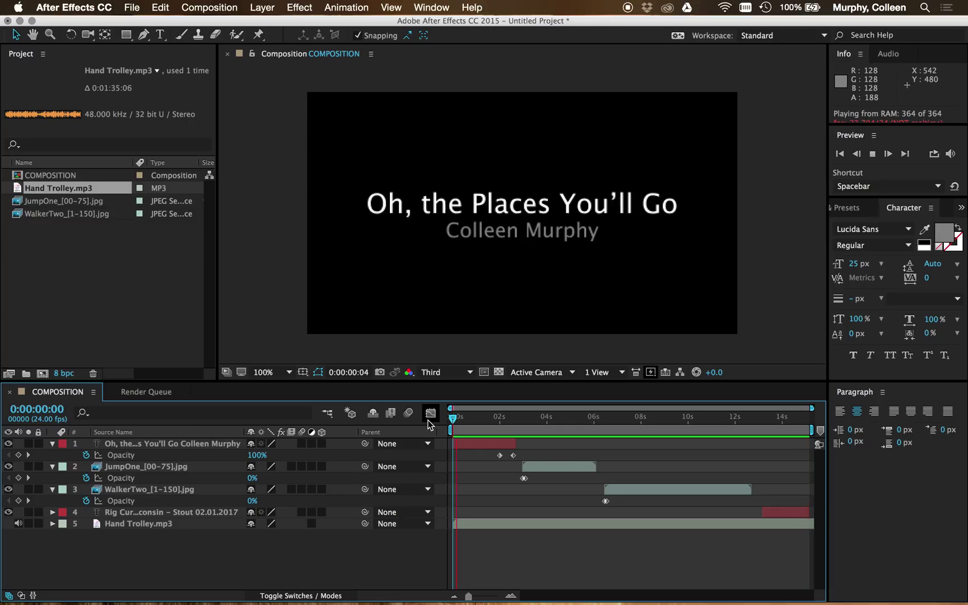
key("space")
Set an Audio Levels keyframe on the Hand Trolley.mp3 layer at 0:00:14:13
left_click_drag(786, 421, 802, 421)
left_click(766, 524)
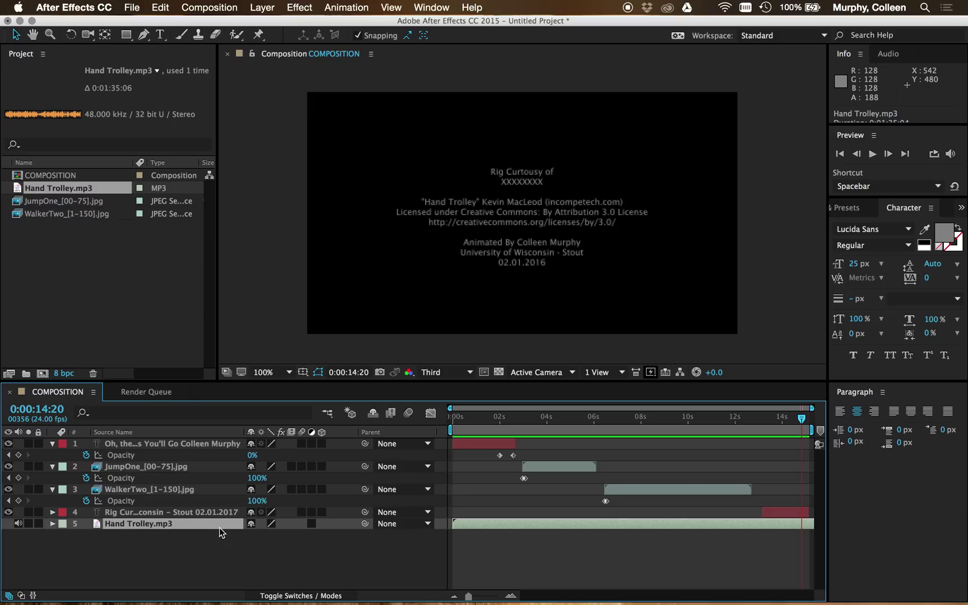
left_click(53, 524)
left_click(64, 535)
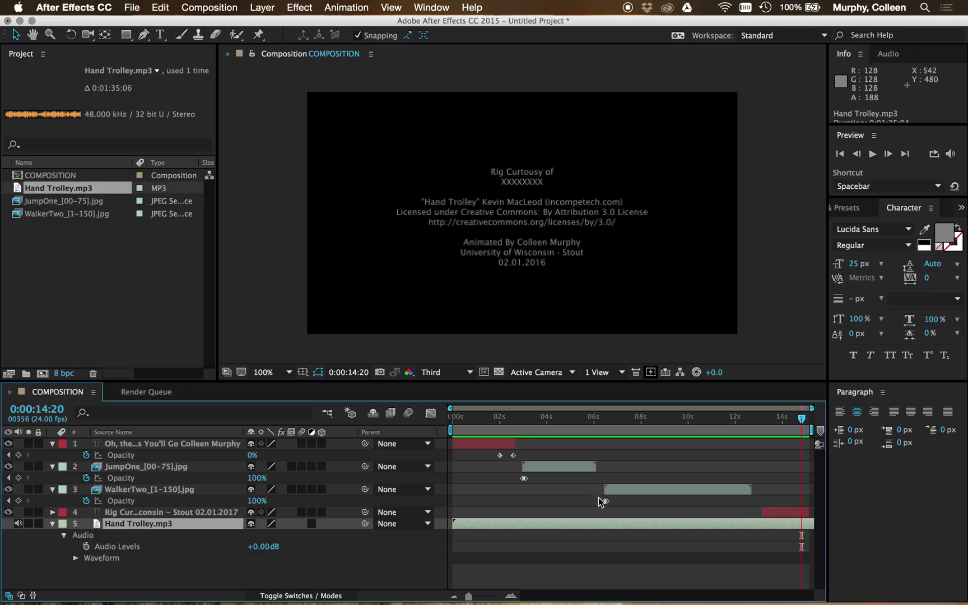
left_click_drag(801, 423, 795, 419)
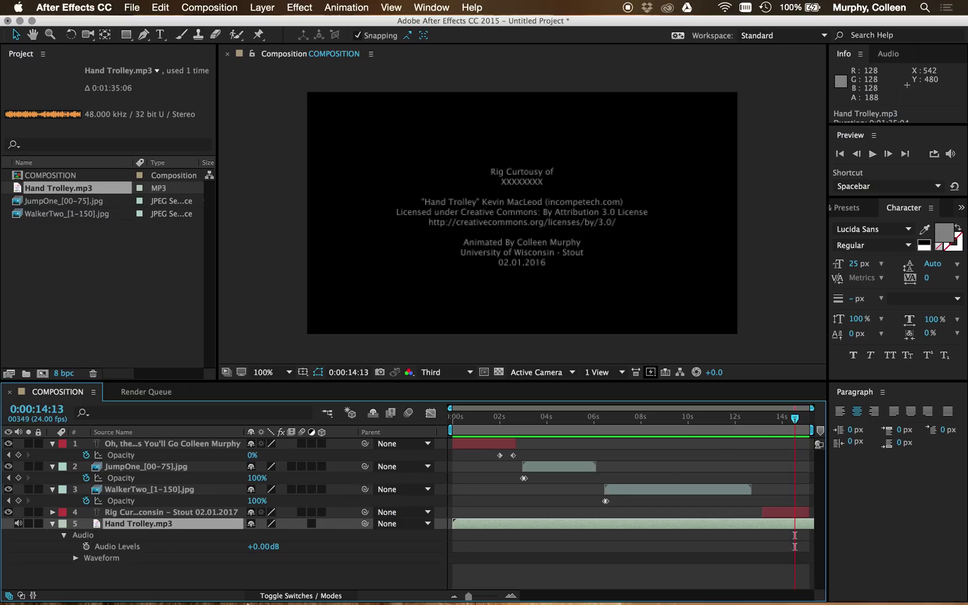
left_click(86, 546)
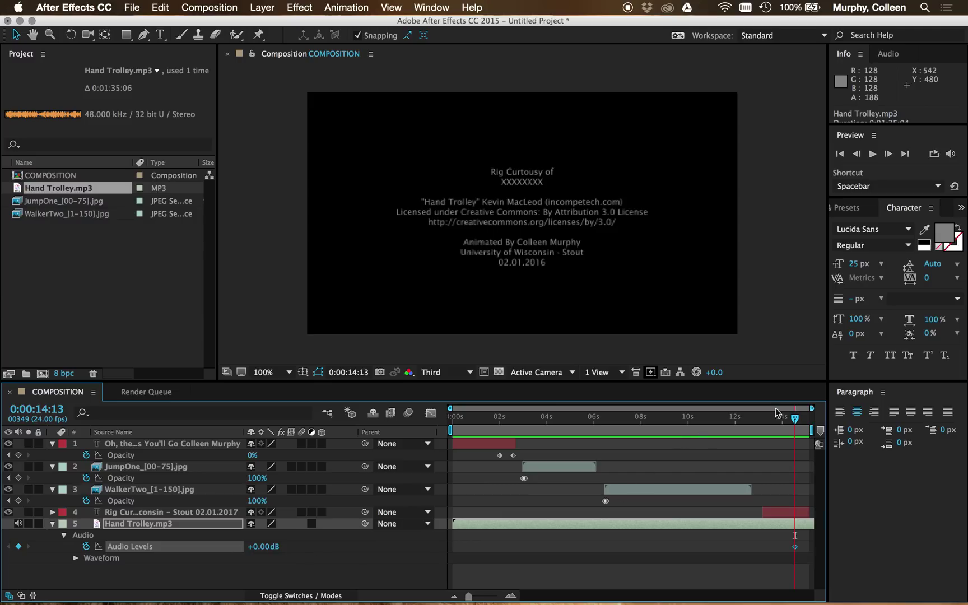
Lower the Audio Levels of Hand Trolley.mp3 at 0:00:15:03 to add a second keyframe that fades the music out
left_click(798, 422)
left_click_drag(797, 422, 814, 425)
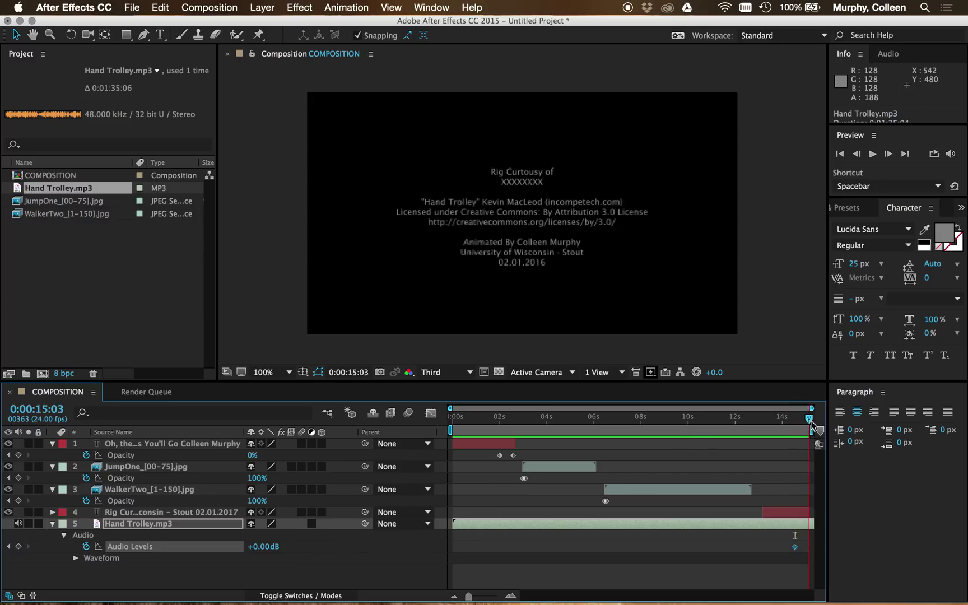
left_click_drag(263, 547, 87, 563)
Preview the end of the composition from before the credits to check the music fade-out
left_click_drag(809, 419, 768, 417)
key("space")
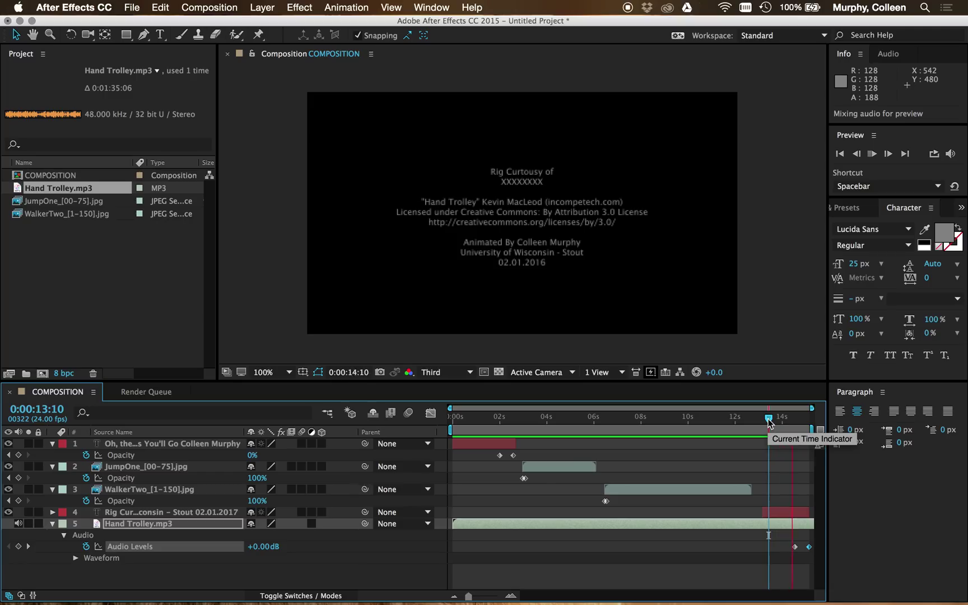
left_click_drag(769, 419, 742, 418)
key("space")
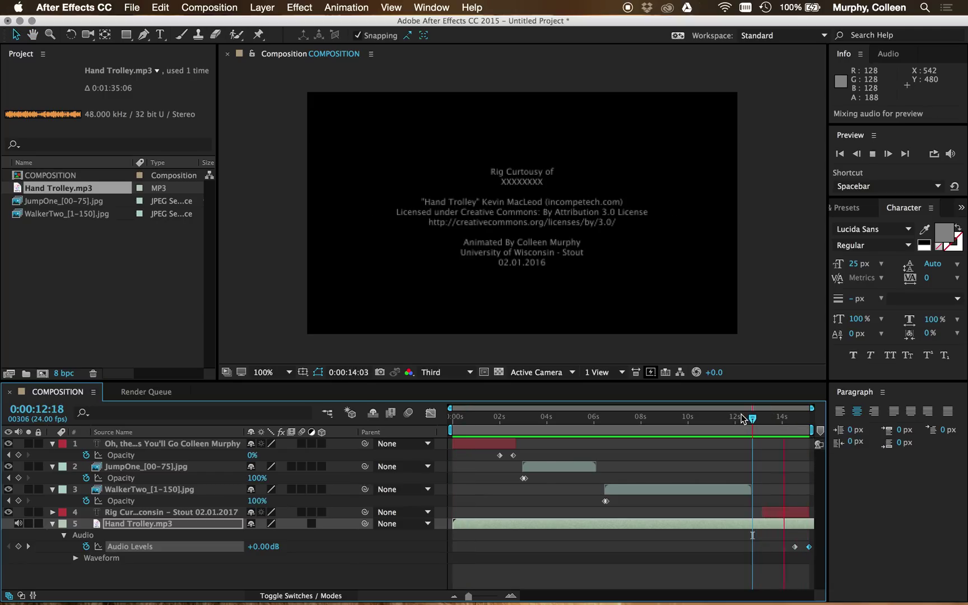
key("space")
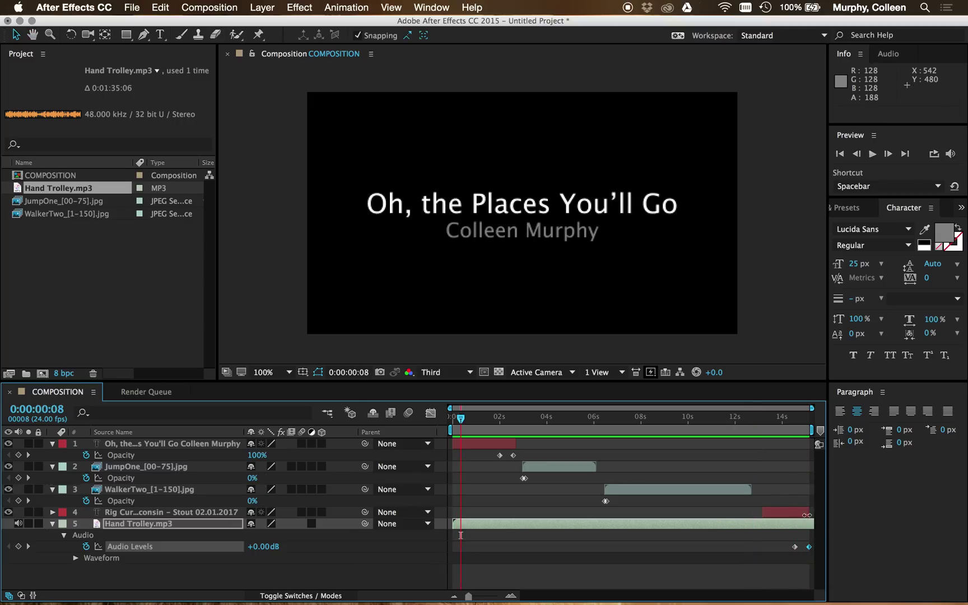
Move the first Audio Levels keyframe to 0:00:14:19 and play back the ending
left_click_drag(795, 546, 801, 547)
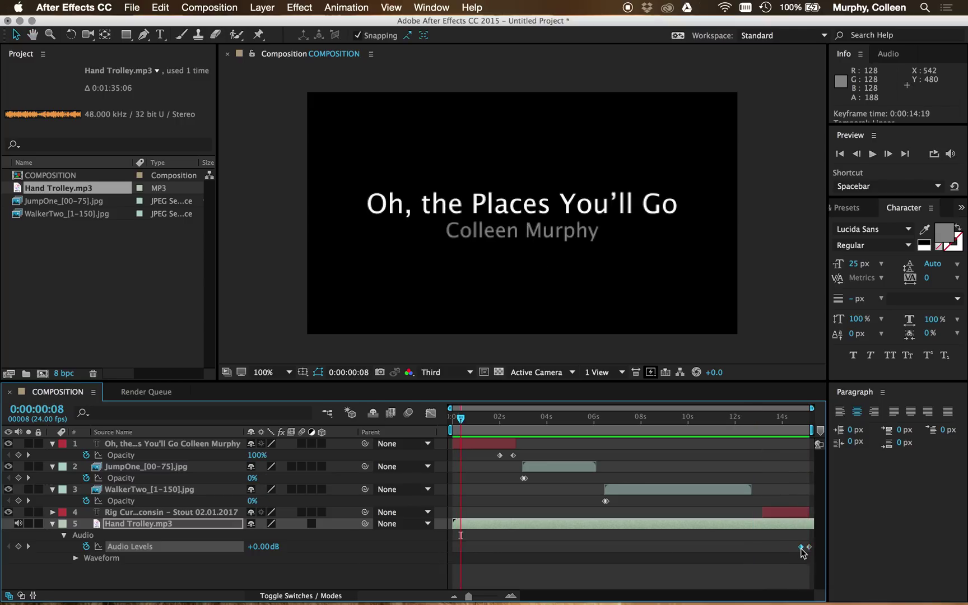
left_click(778, 416)
key("space")
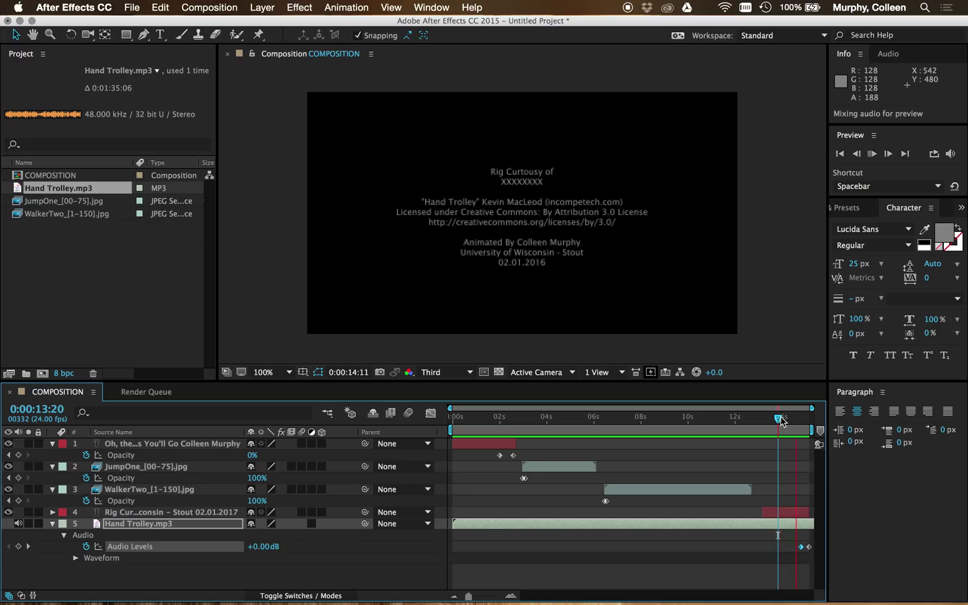
key("space")
Shift the first Audio Levels keyframe to 0:00:14:21 and listen to the shortened fade-out
left_click_drag(801, 547, 804, 547)
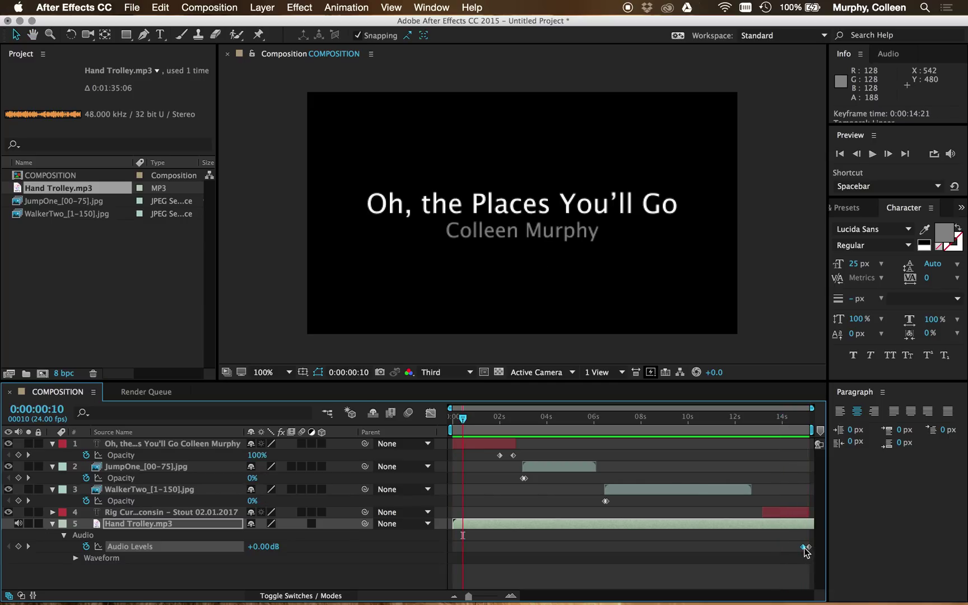
left_click(771, 415)
key("space")
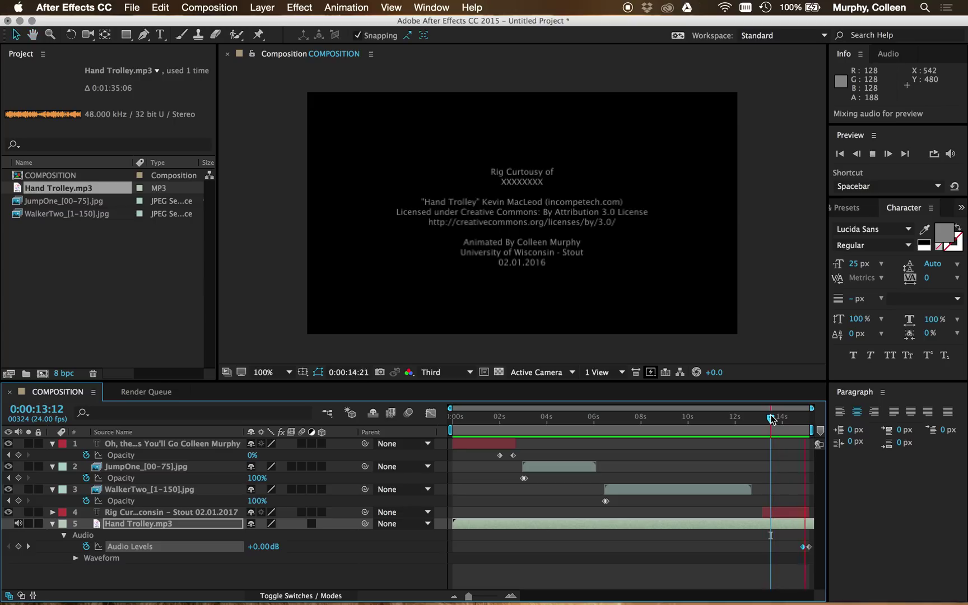
key("space")
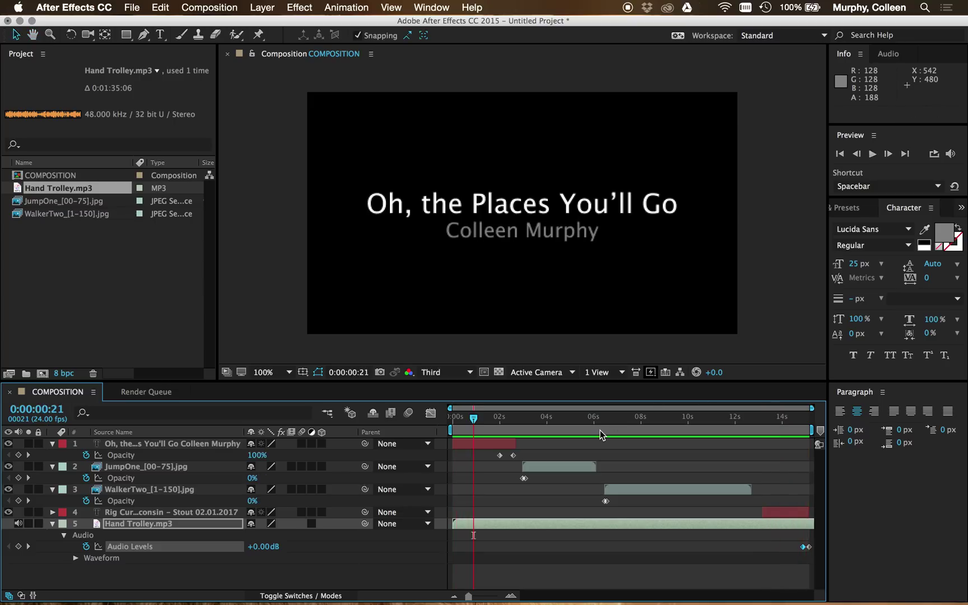
Collapse the expanded properties of the music, WalkerTwo, JumpOne and title layers
left_click(52, 523)
left_click(52, 489)
left_click(54, 467)
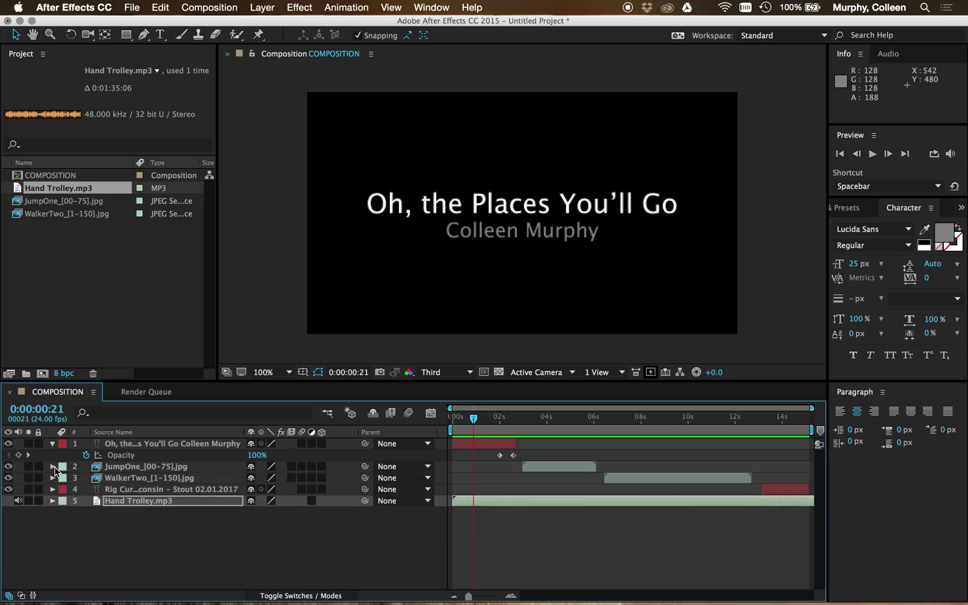
left_click(52, 443)
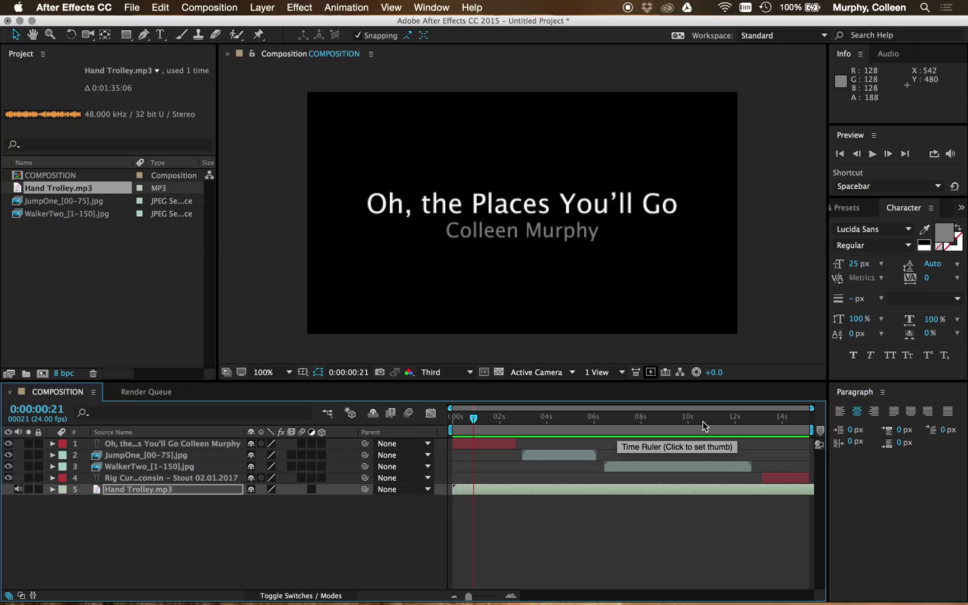
Narrow the work area to 0:00:03:13–0:00:12:19, then extend it back over the whole composition, ending at 0:00:15:03
left_click_drag(703, 421, 756, 431)
left_click_drag(452, 430, 542, 430)
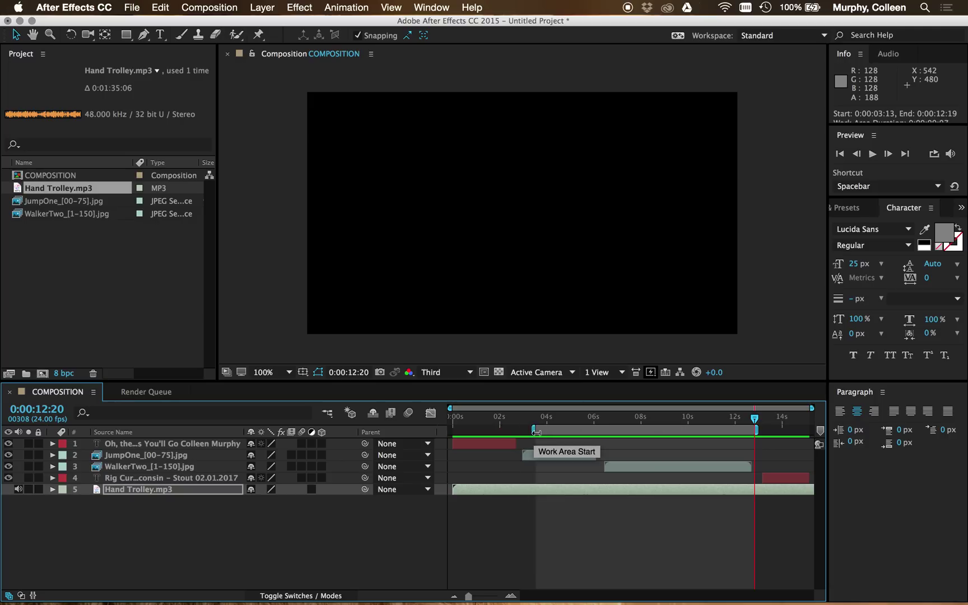
left_click_drag(535, 431, 451, 431)
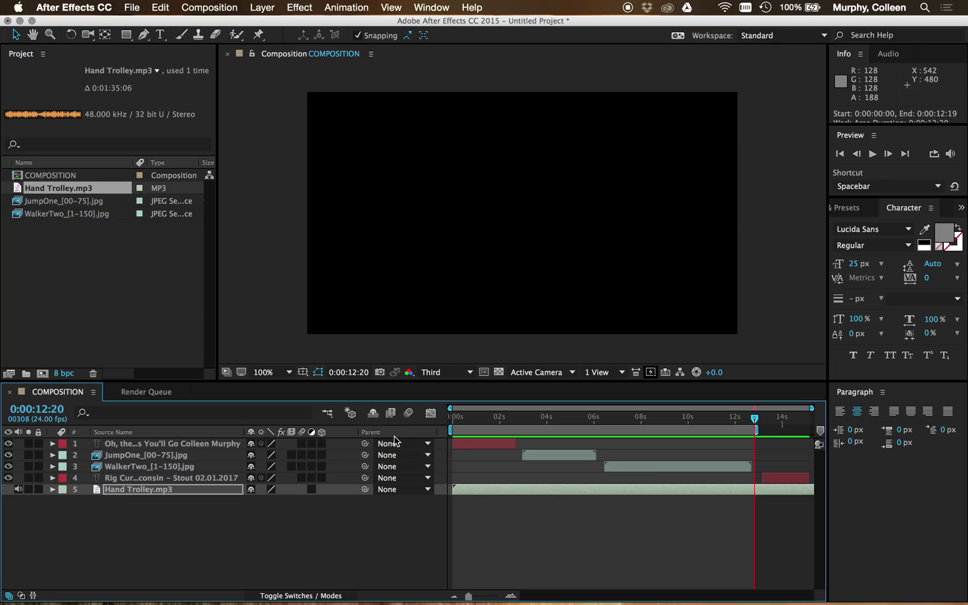
left_click_drag(757, 431, 812, 417)
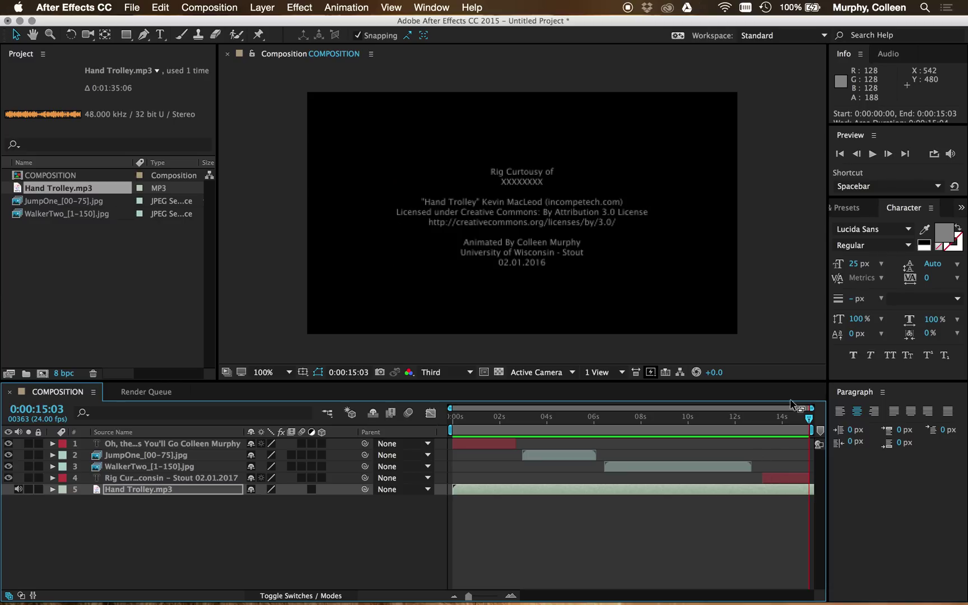
mouse_move(807, 419)
left_mouse_down()
mouse_move(774, 419)
mouse_move(809, 419)
left_mouse_up()
Shorten the work area's end to 0:00:14:17, look at the option for trimming the composition, and restore the end to 0:00:15:03
left_click(648, 430)
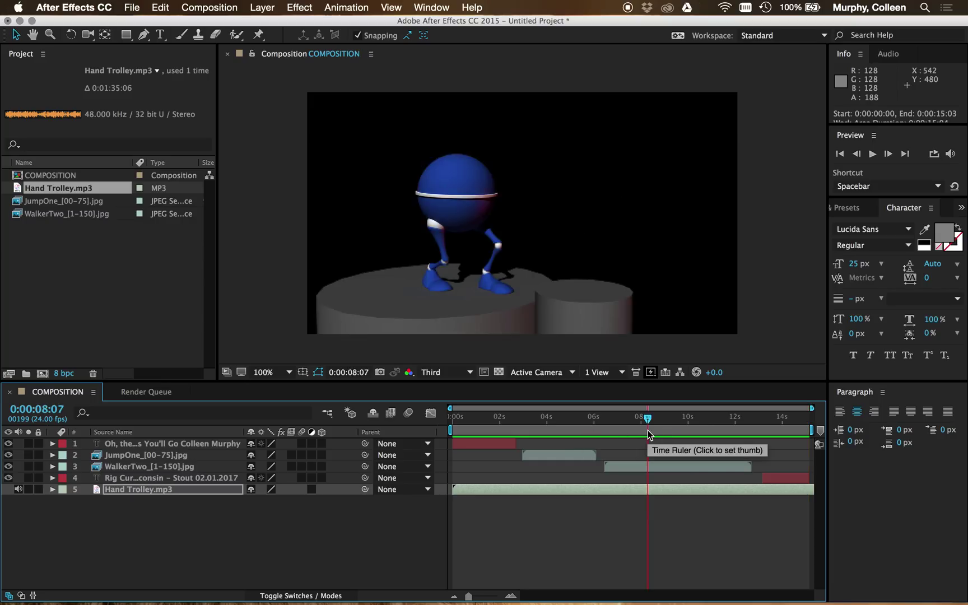
left_click(671, 427)
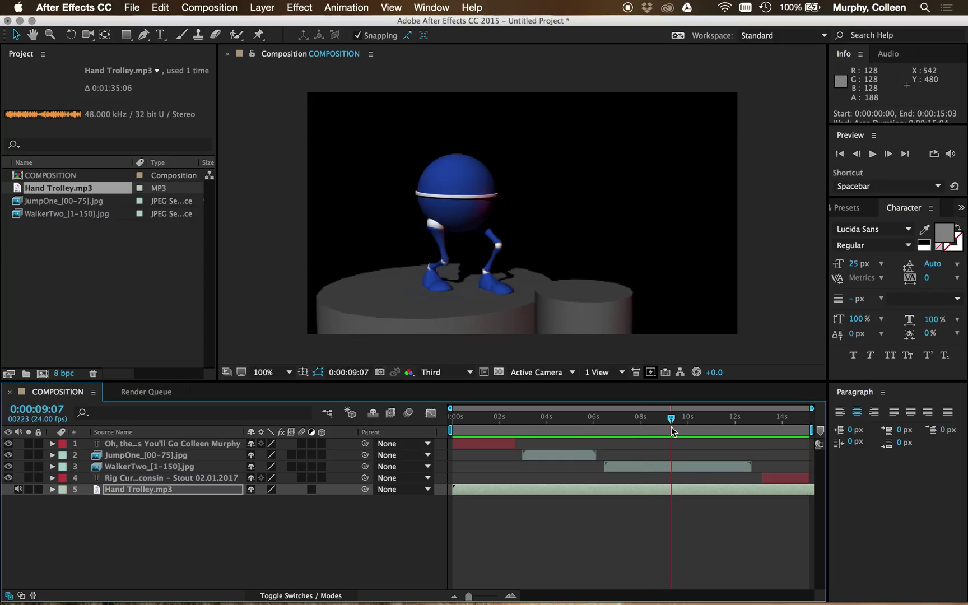
left_click(810, 427)
left_click_drag(812, 430, 800, 430)
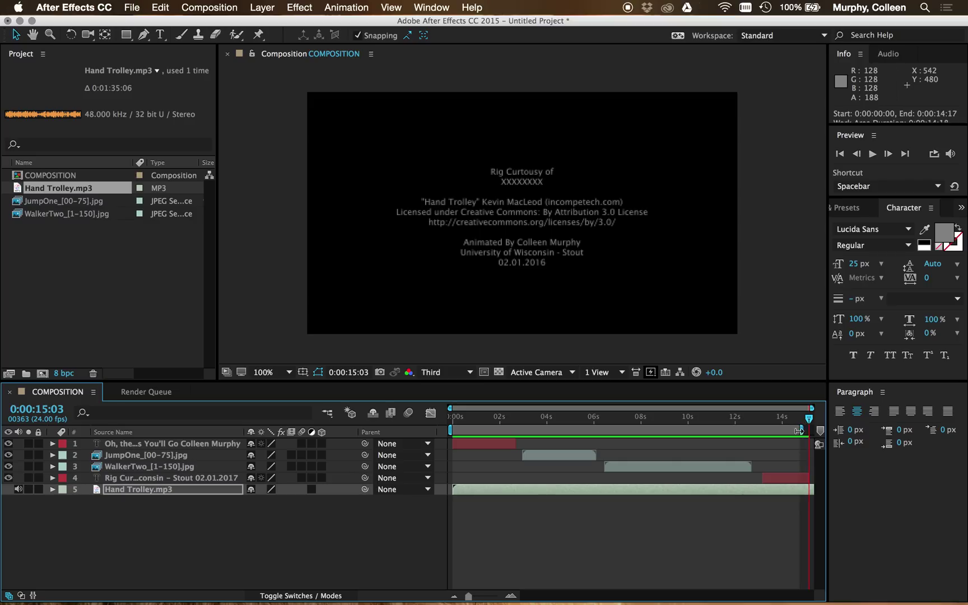
right_click(757, 430)
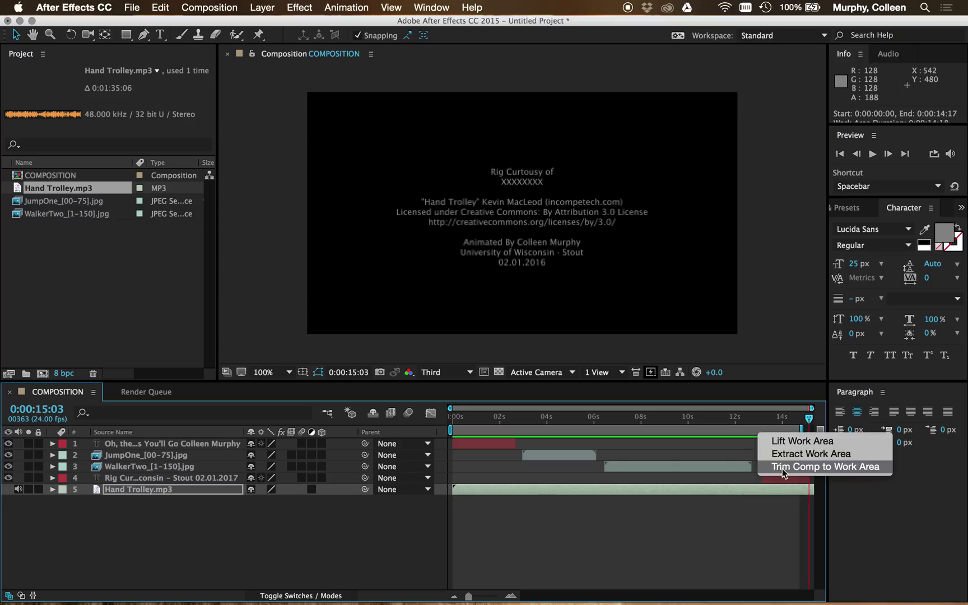
left_click(718, 542)
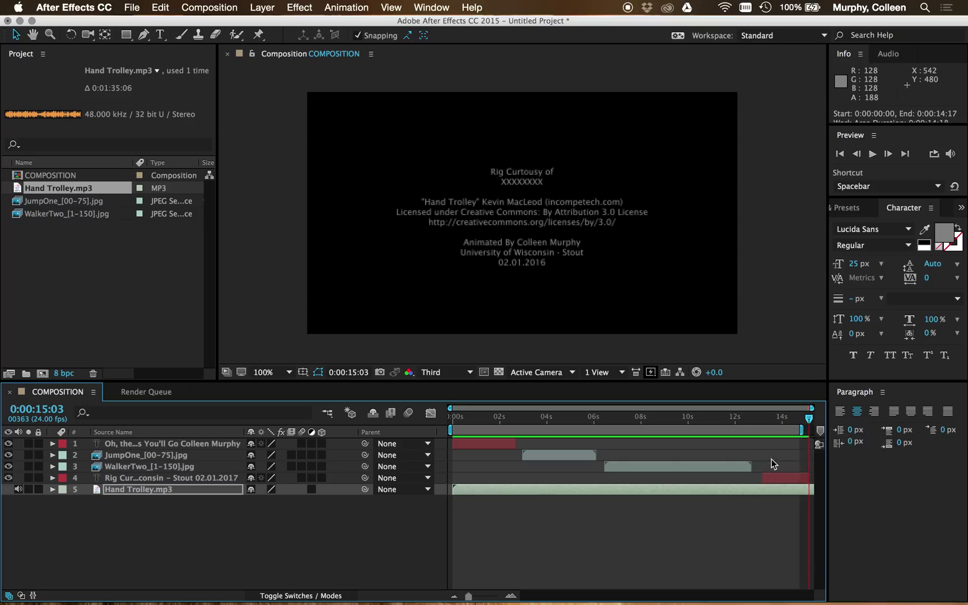
left_click_drag(801, 430, 834, 432)
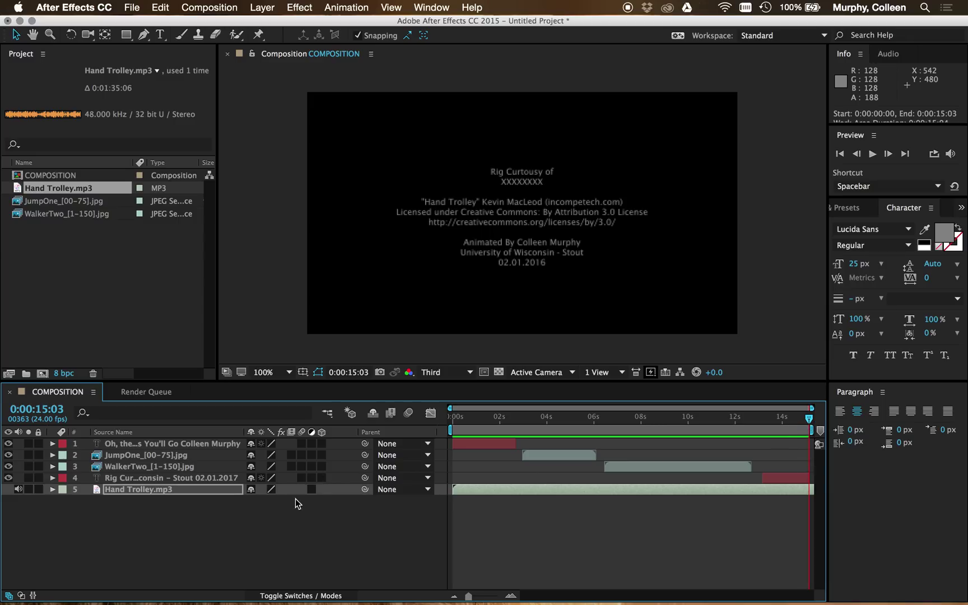
Select COMPOSITION in the project and add it to the render queue
left_click(38, 176)
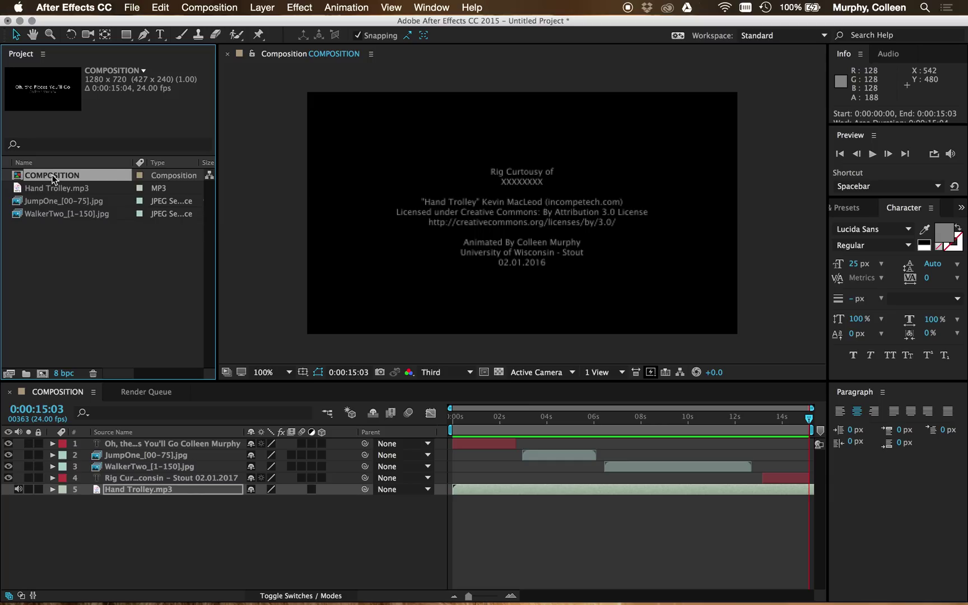
right_click(54, 178)
left_click(35, 273)
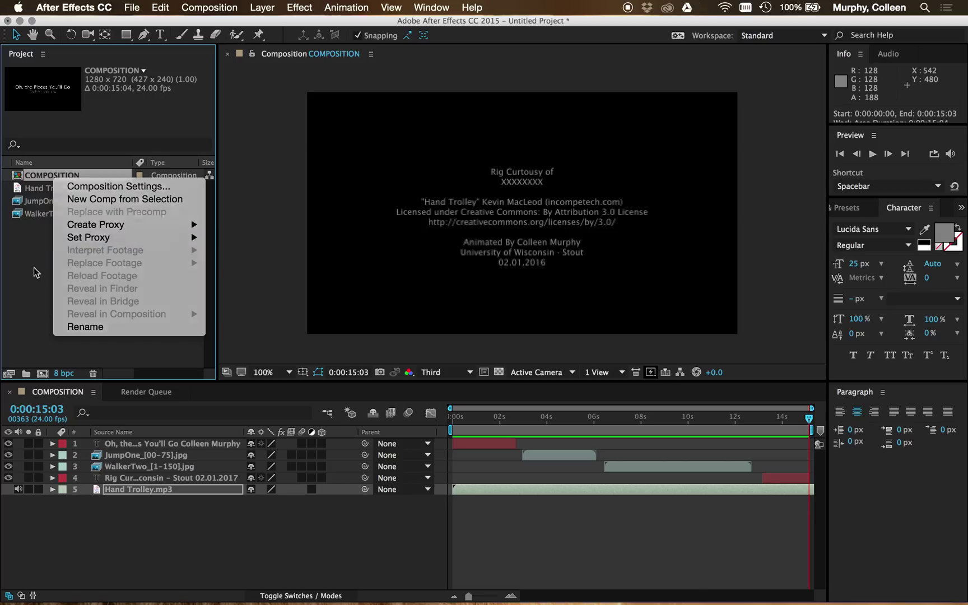
left_click(196, 6)
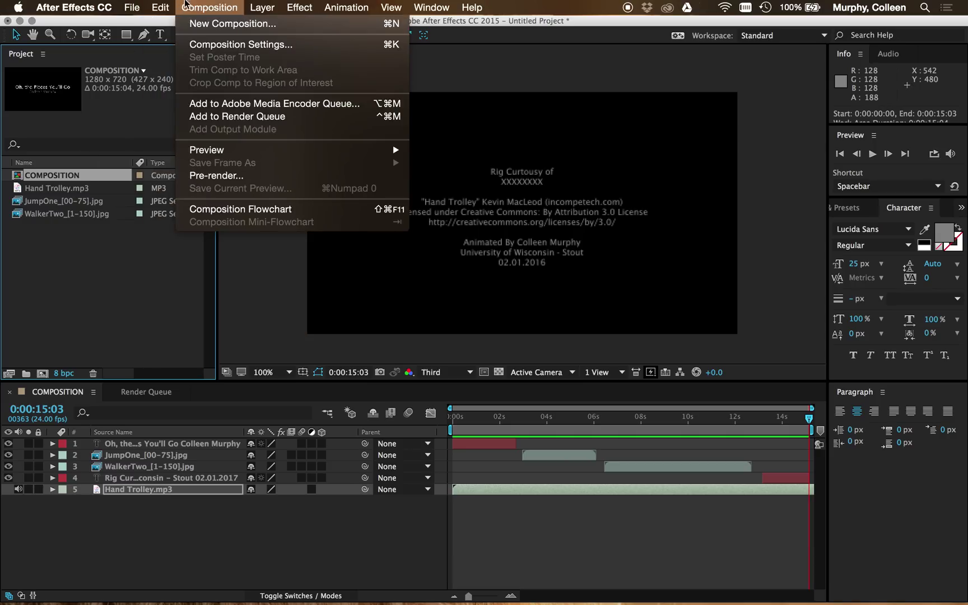
left_click(217, 116)
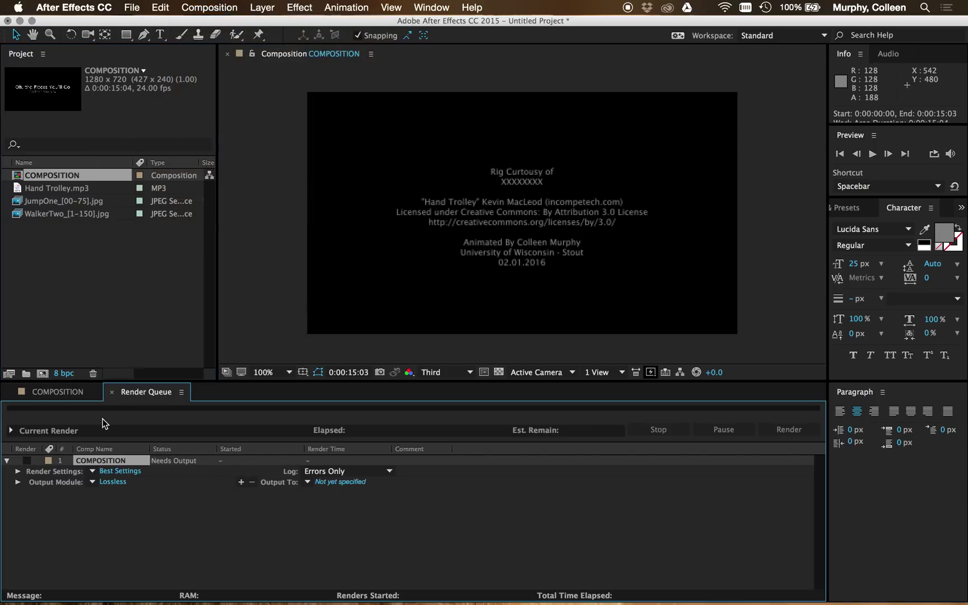
Accept the render settings with Best quality, Full resolution and the time span limited to Work Area Only
left_click(120, 471)
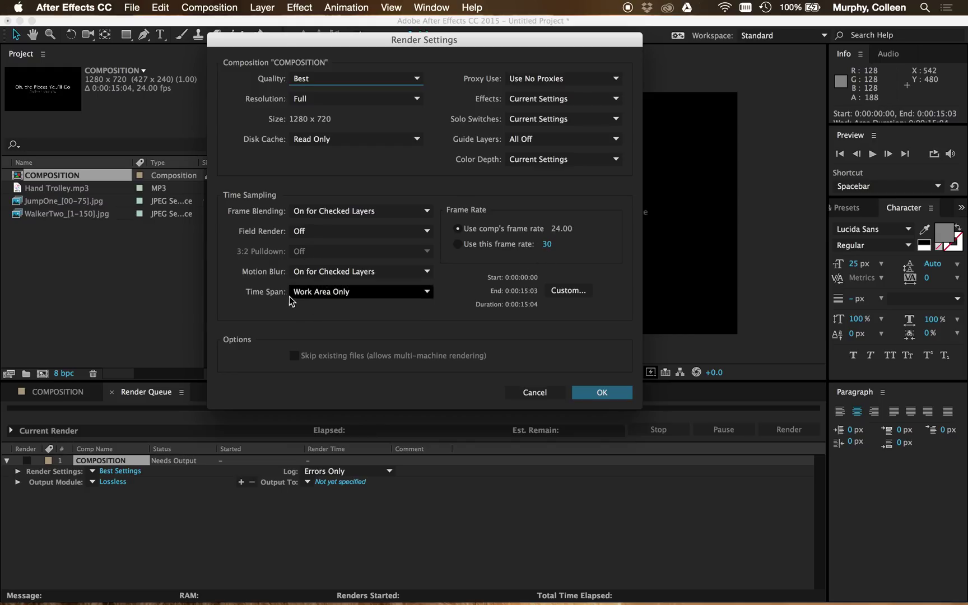
left_click(311, 294)
left_click(275, 300)
left_click(293, 297)
left_click(309, 319)
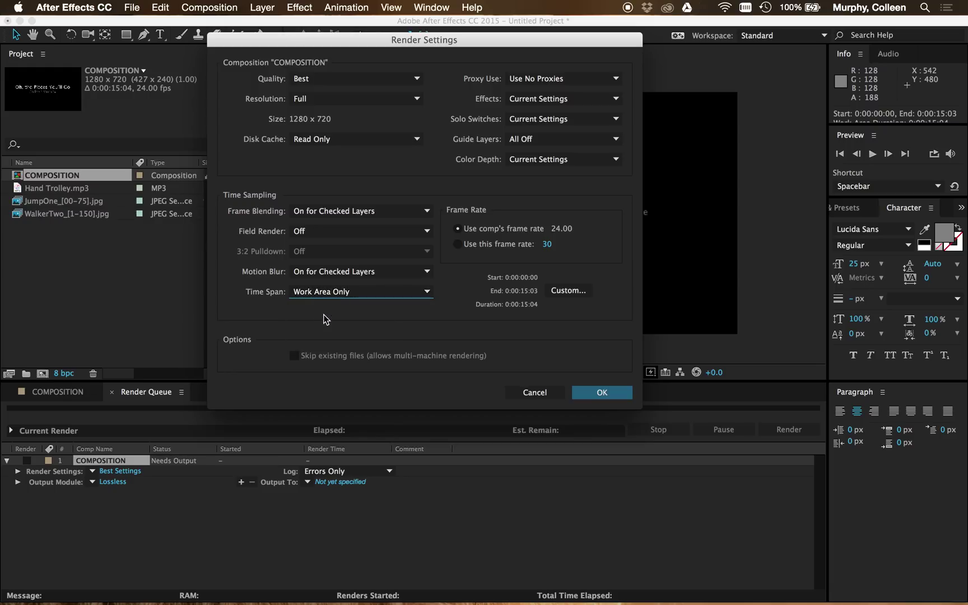
left_click(602, 393)
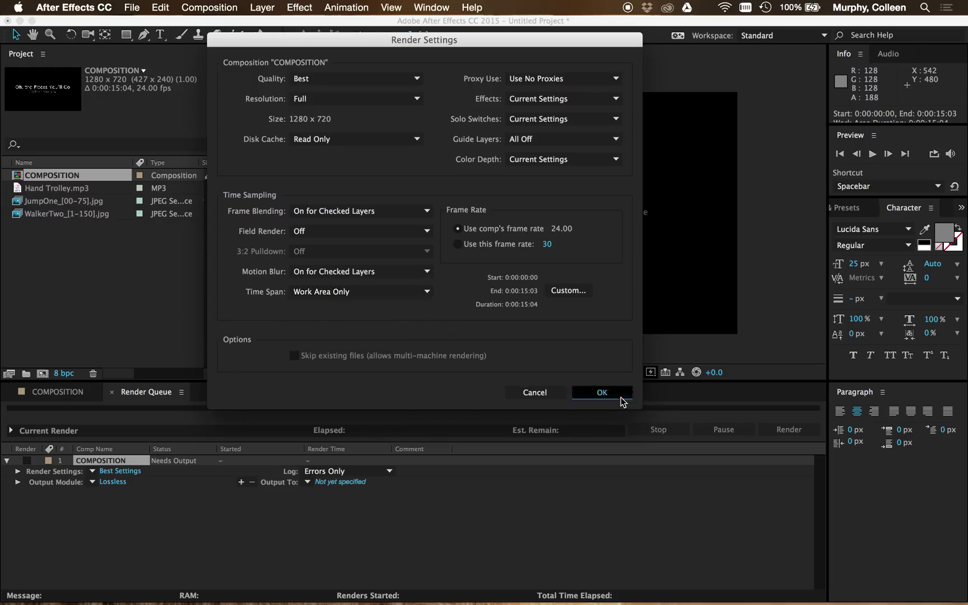
In the output module settings, choose the QuickTime format and set its video codec to H.264
left_click(111, 486)
left_click_drag(382, 28, 325, 46)
left_click(383, 115)
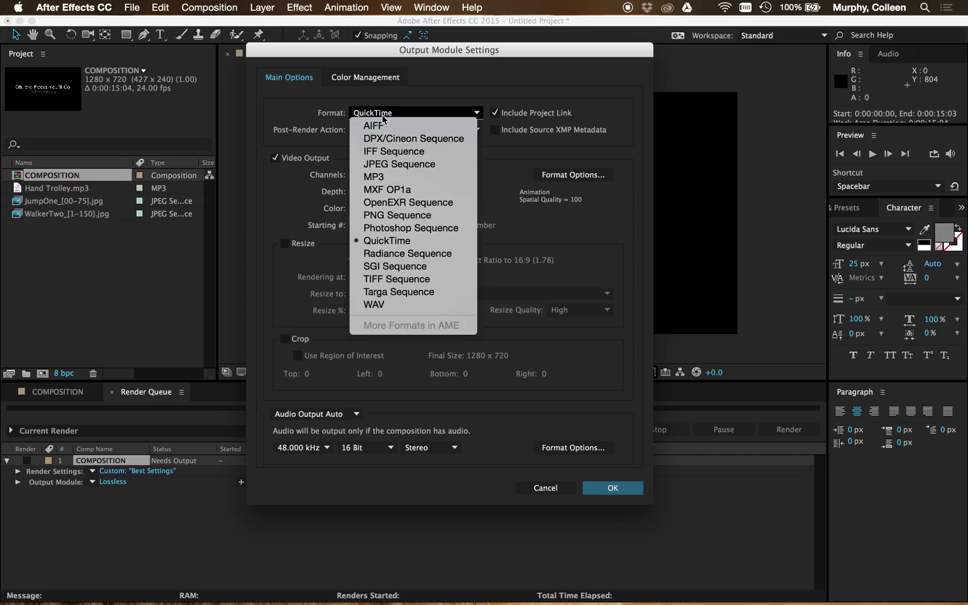
left_click(399, 242)
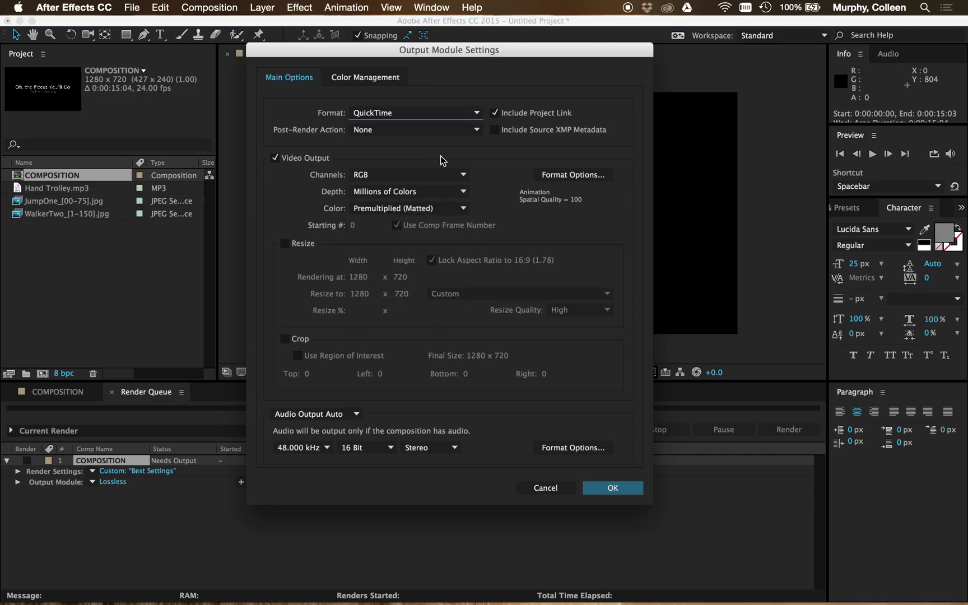
left_click(565, 176)
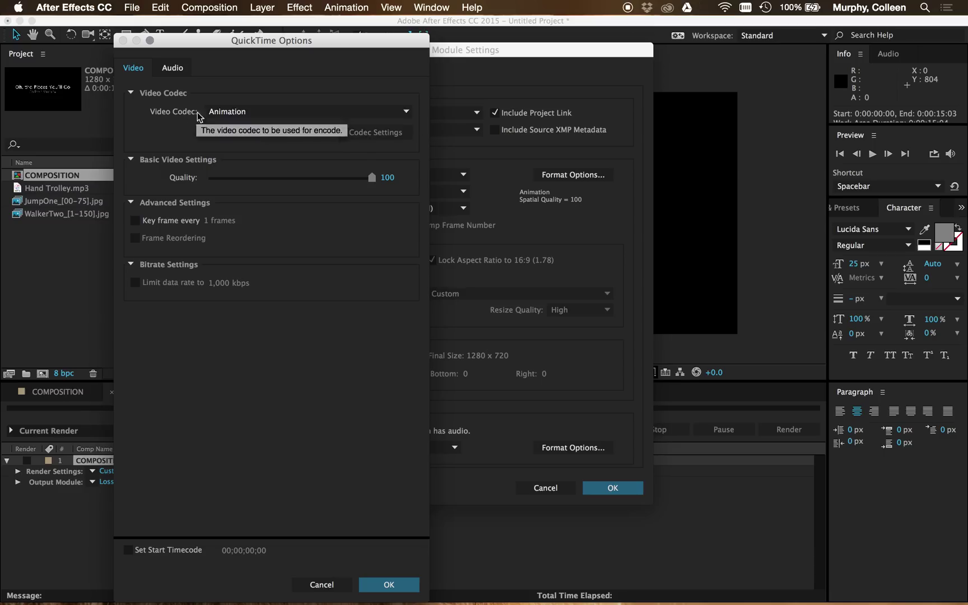
left_click(229, 116)
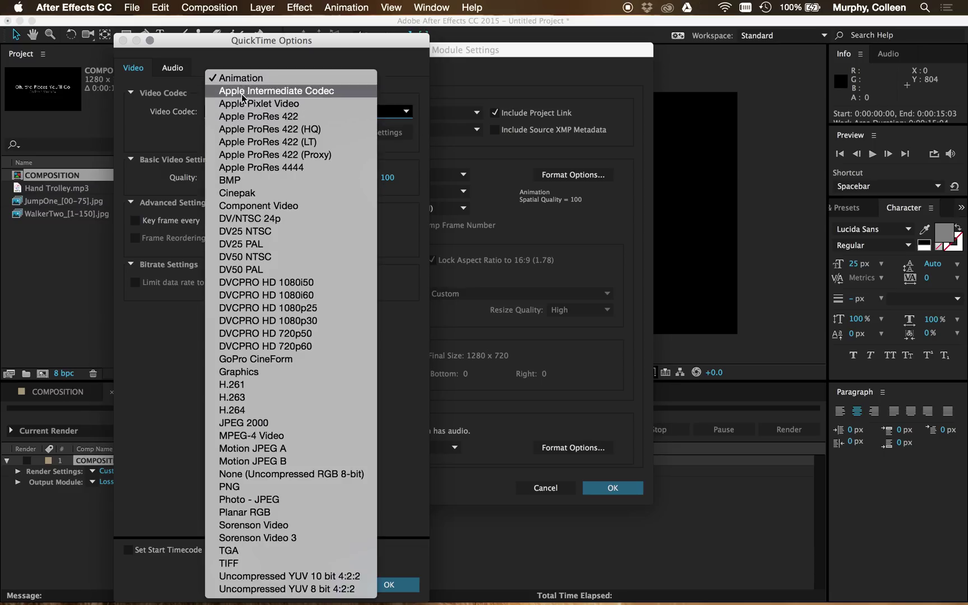
left_click(236, 414)
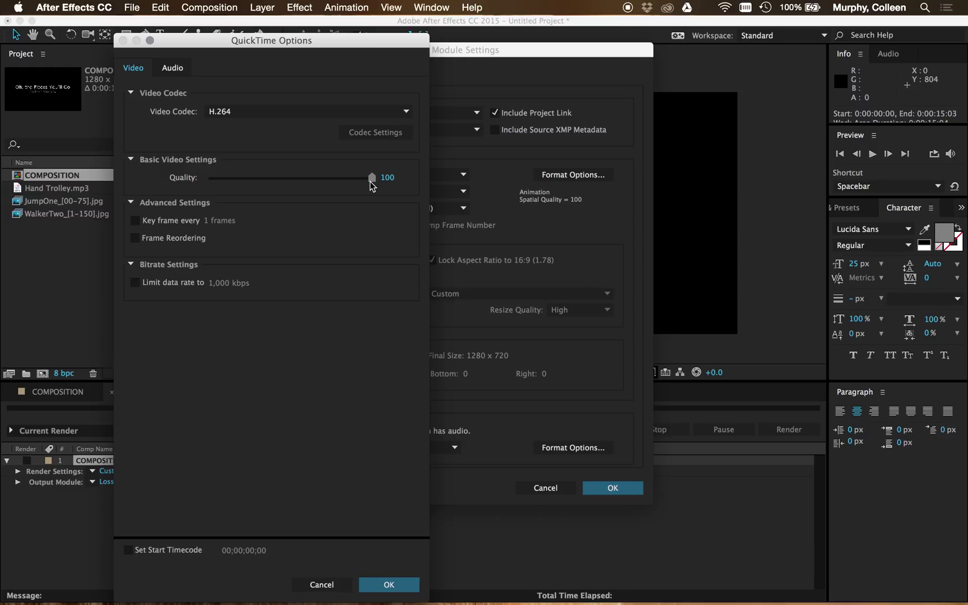
Limit the H.264 data rate to 20,000 kbps and accept the QuickTime options
left_click(139, 284)
left_click(216, 284)
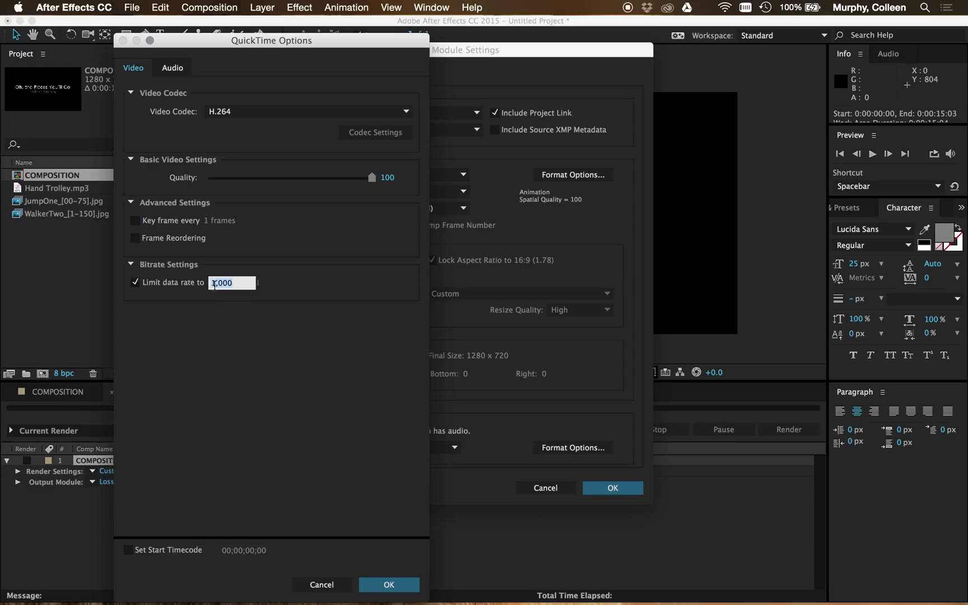
type("20")
key("Return")
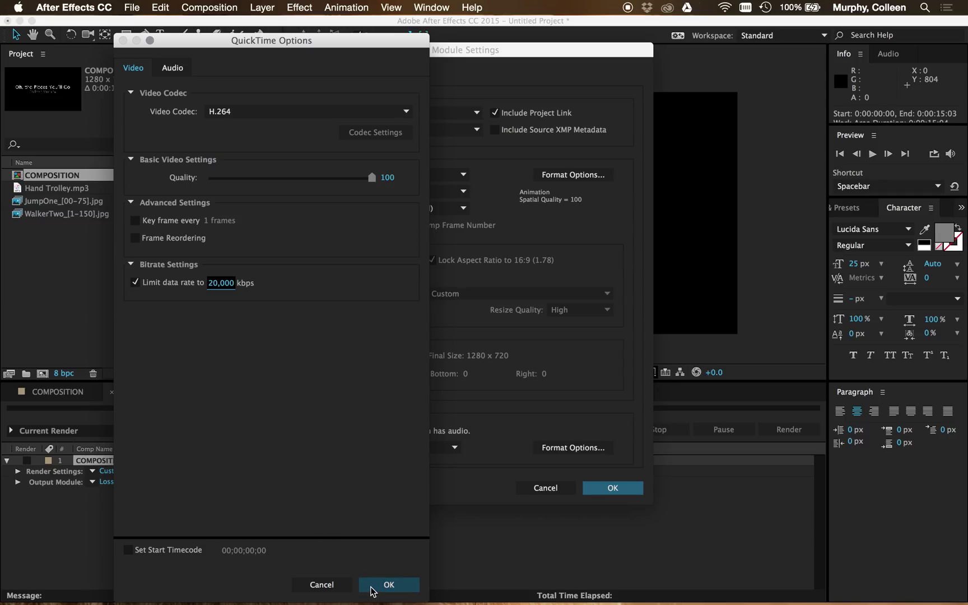
left_click(389, 585)
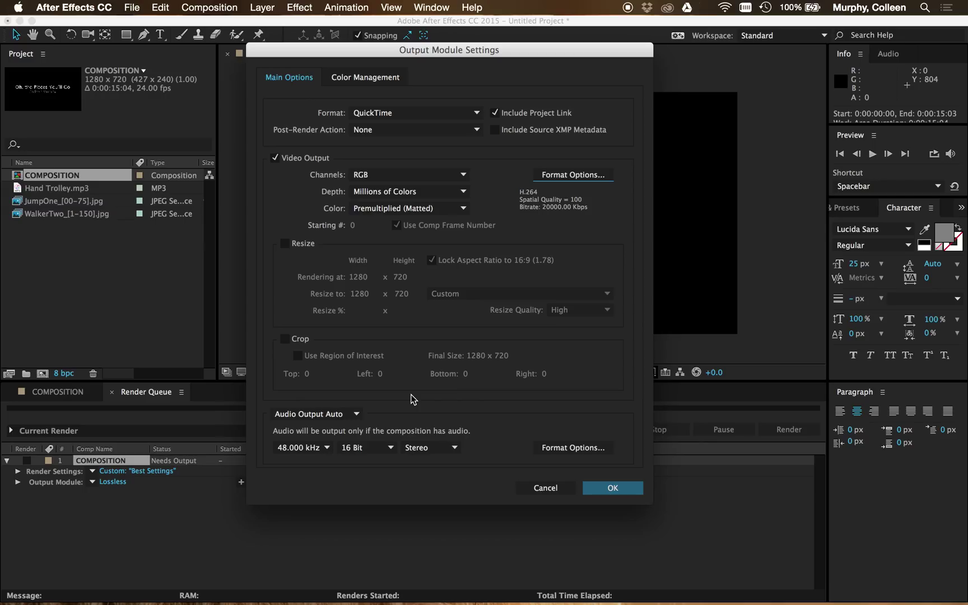
Look through the audio sample rates and audio codecs, then cancel the output module settings
left_click(324, 449)
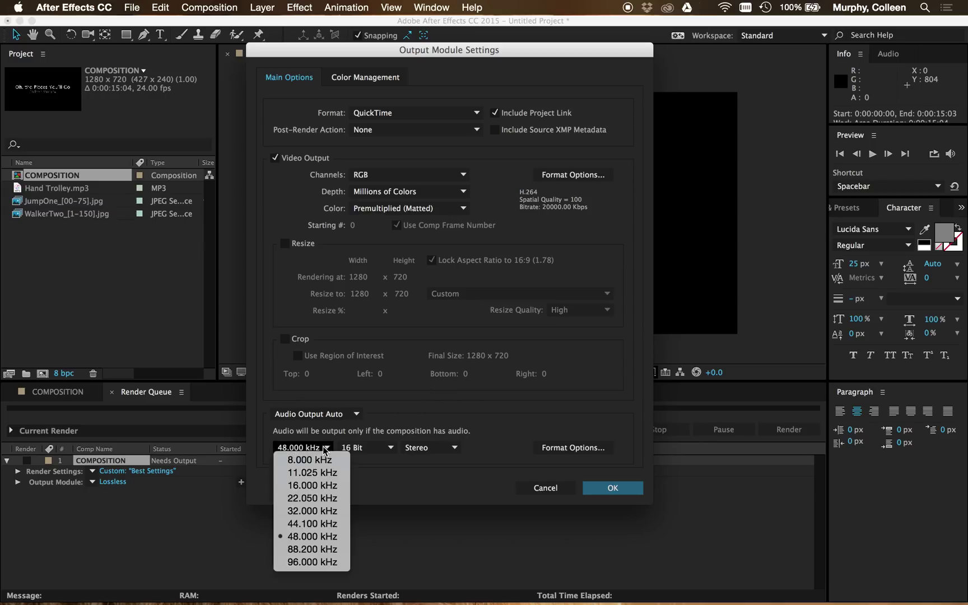
left_click(324, 448)
left_click(549, 452)
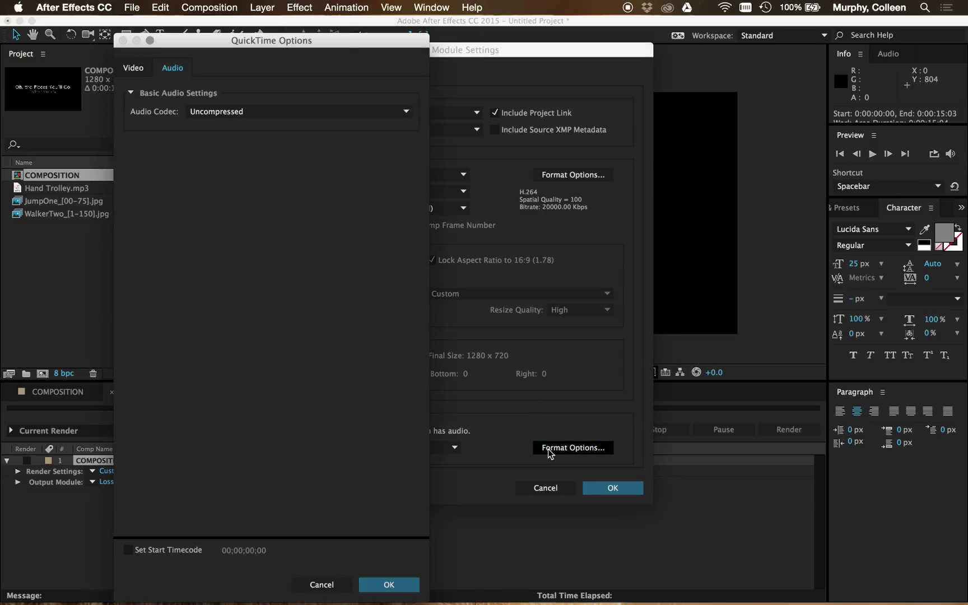
left_click(386, 113)
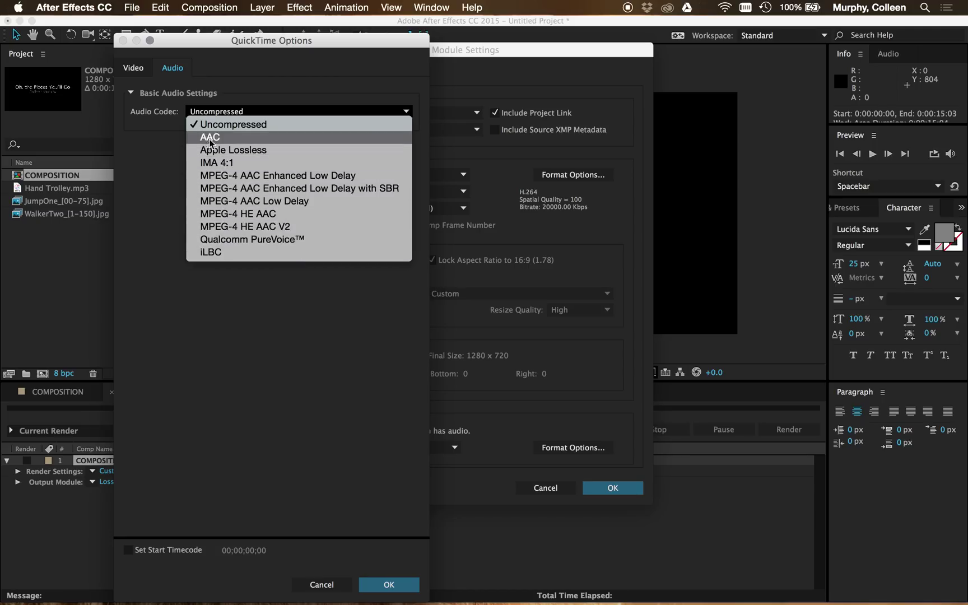
left_click(175, 170)
left_click(321, 584)
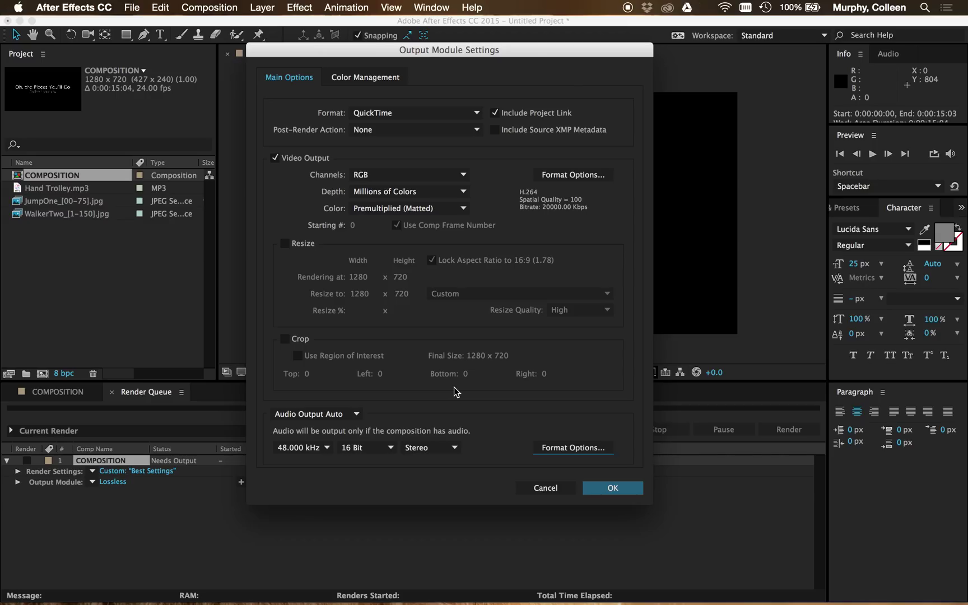
left_click_drag(427, 52, 453, 108)
left_click(571, 547)
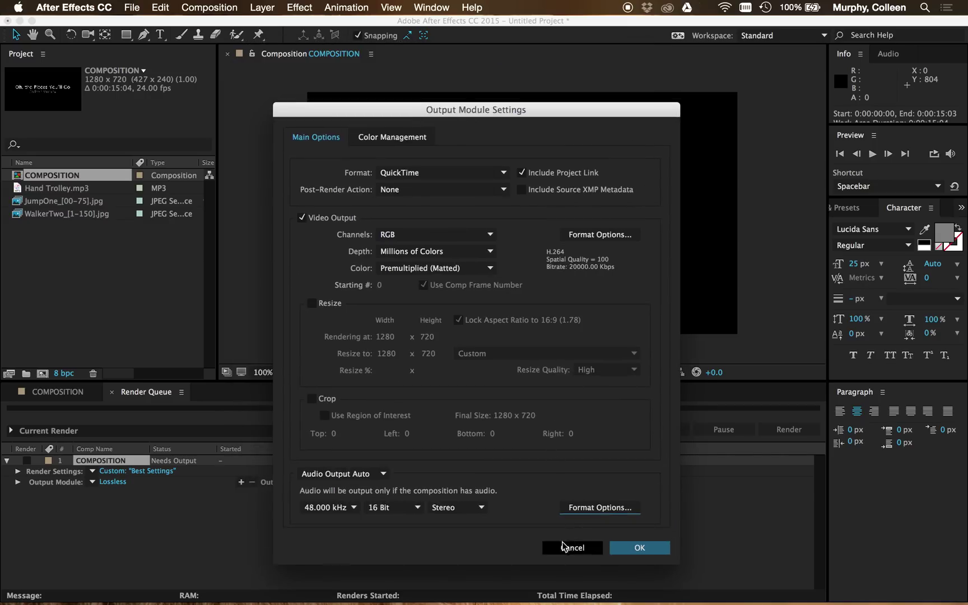
Examine the JumpOne and WalkerTwo footage details and scrub through their clips in the composition
left_click(37, 202)
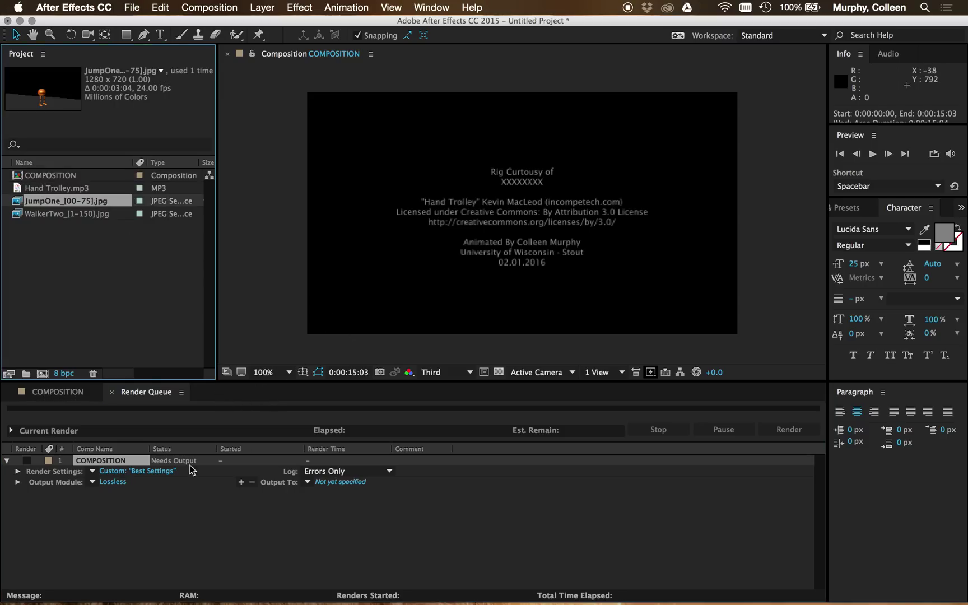
left_click(60, 399)
left_click_drag(537, 419, 564, 421)
left_click(45, 214)
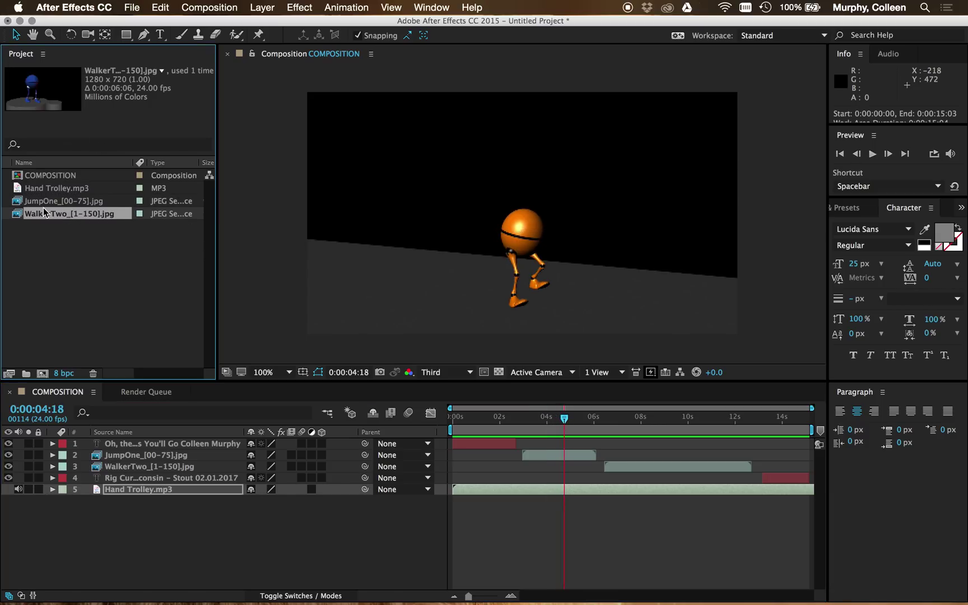
left_click_drag(611, 420, 635, 430)
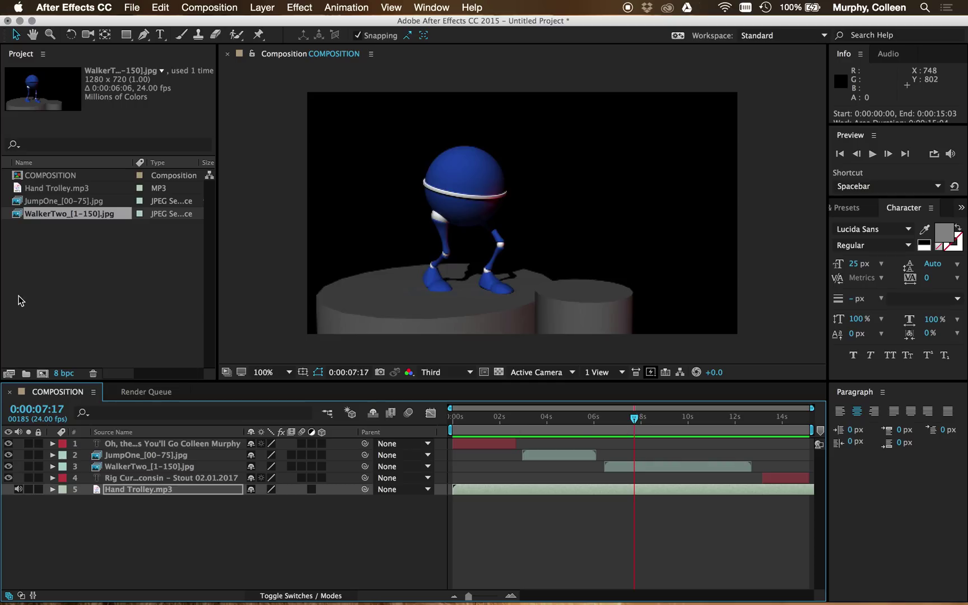
Try setting Interpret As Linear Light to On in the color management of the WalkerTwo footage interpretation
right_click(42, 218)
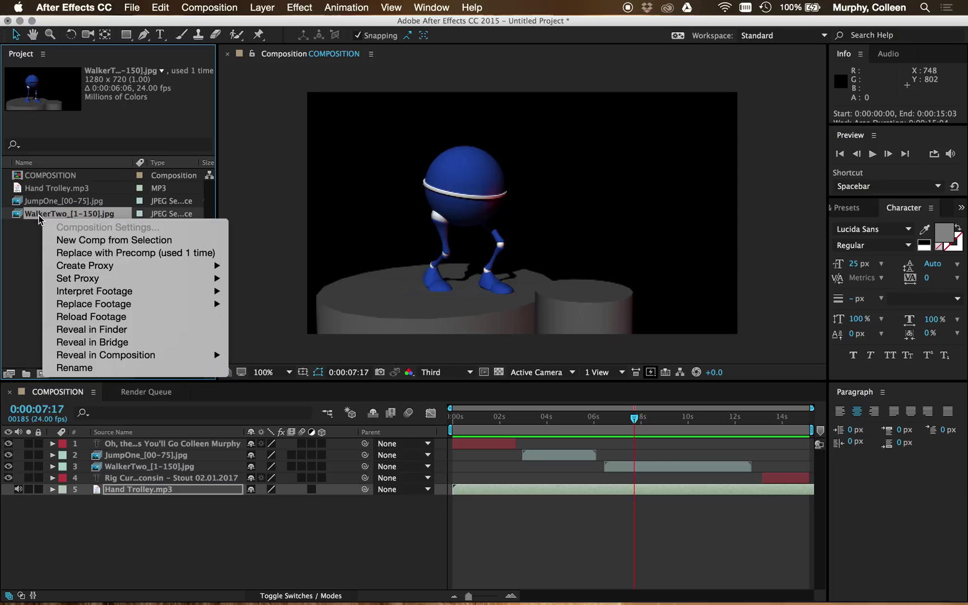
mouse_move(131, 292)
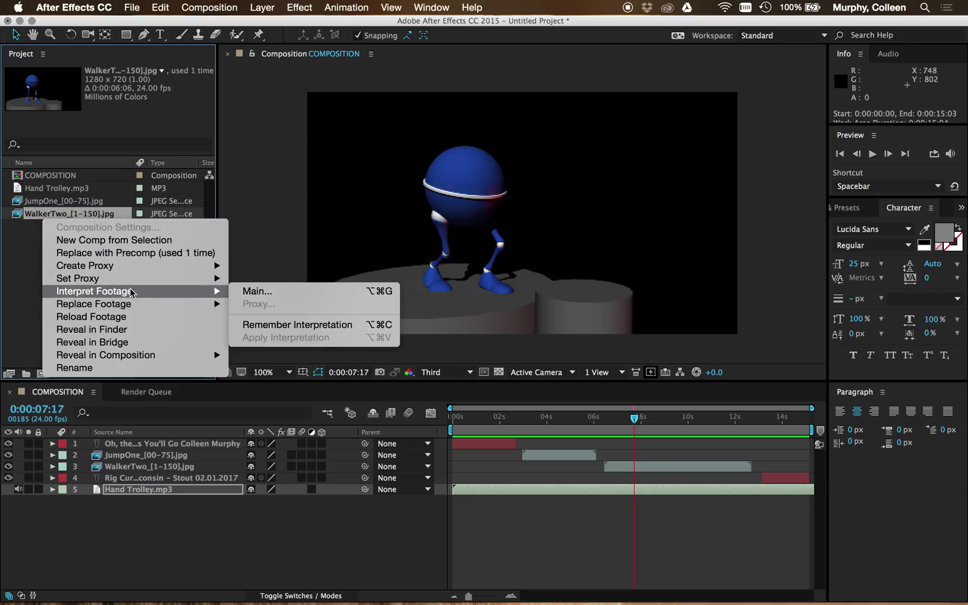
left_click(253, 292)
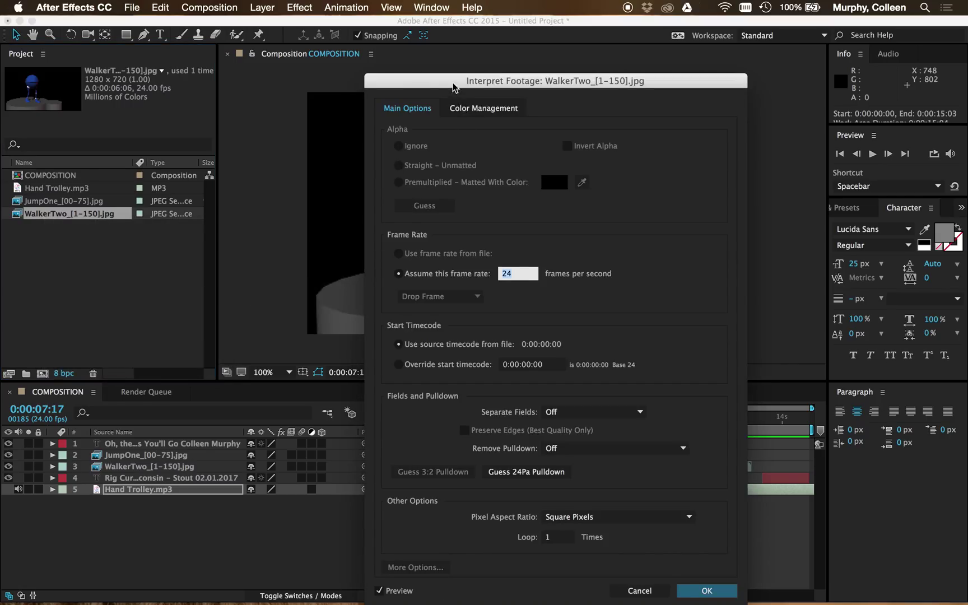
left_click_drag(453, 86, 477, 40)
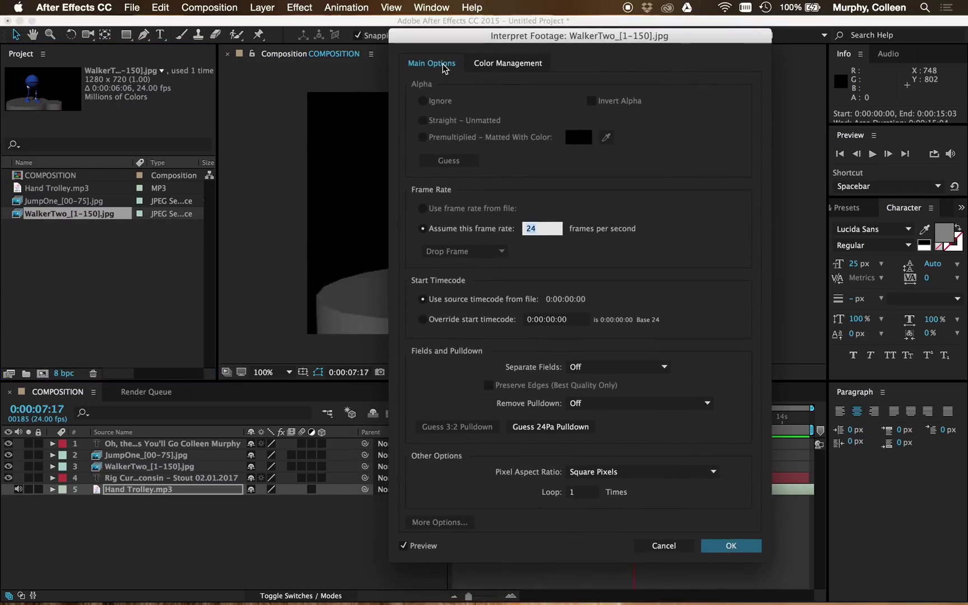
left_click(484, 64)
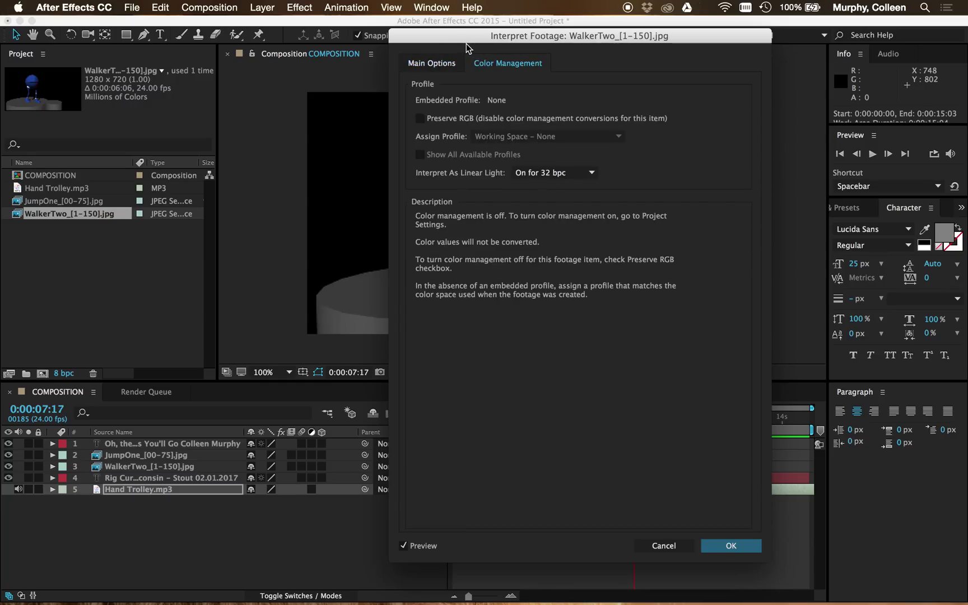
left_click_drag(466, 39, 489, 37)
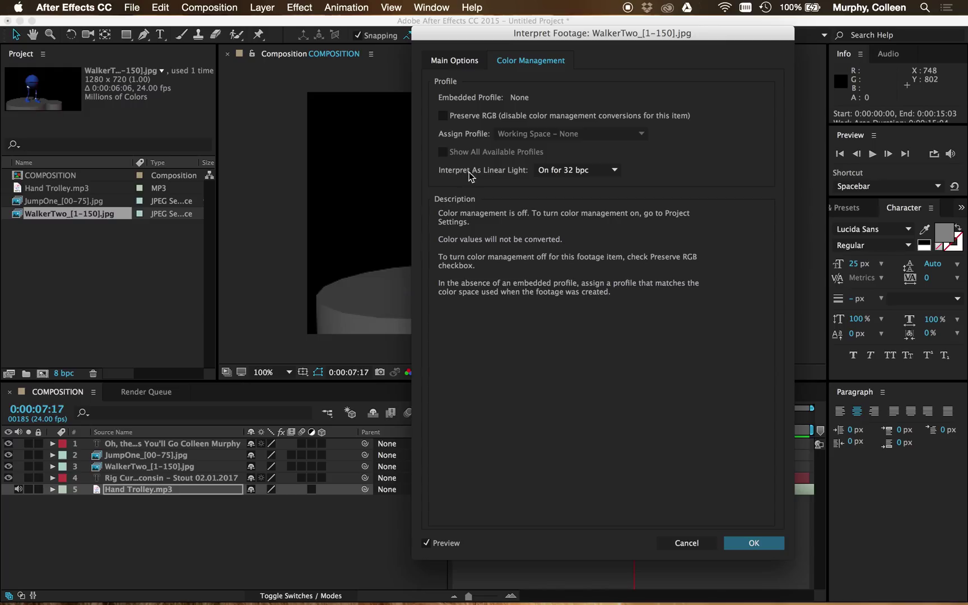
left_click(549, 171)
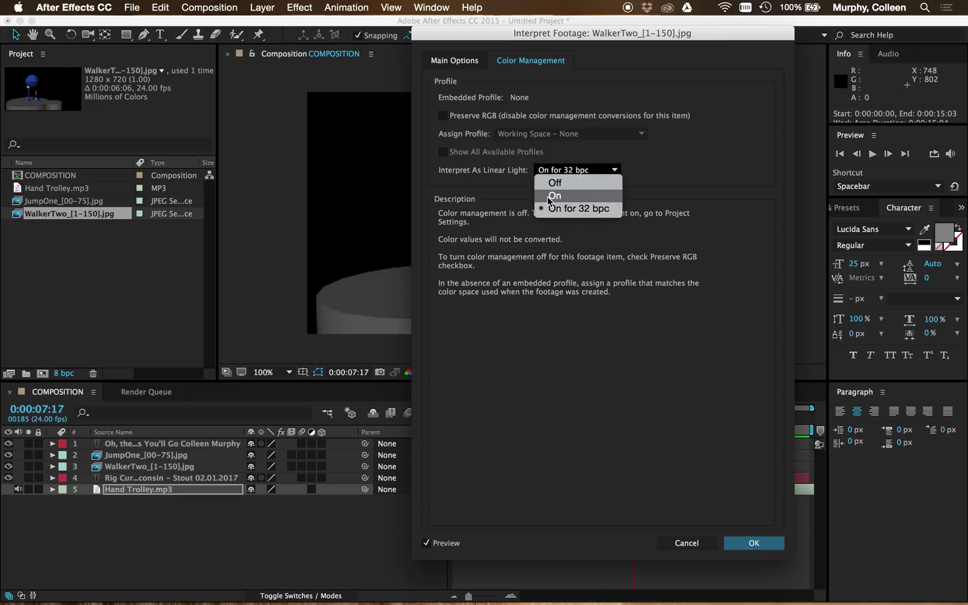
left_click(549, 196)
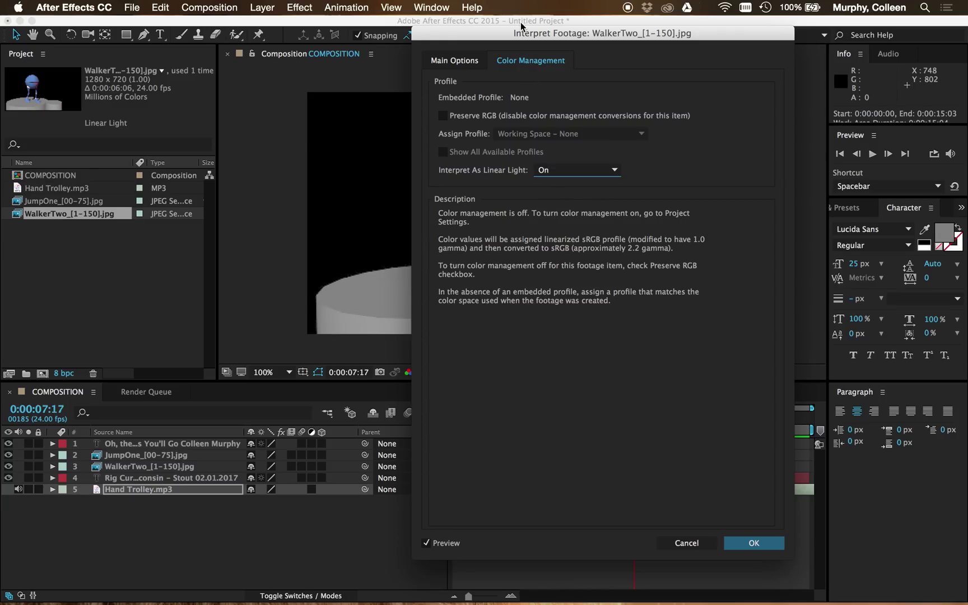
Compare how the WalkerTwo frame looks with Interpret As Linear Light set to On for 32 bpc and to On
left_click_drag(514, 35, 643, 62)
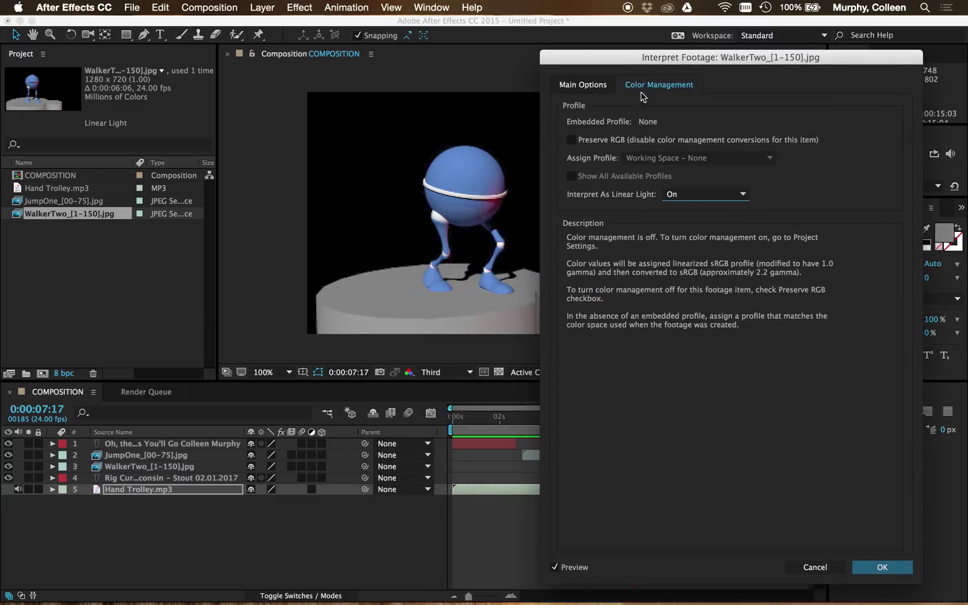
left_click(678, 194)
left_click(686, 234)
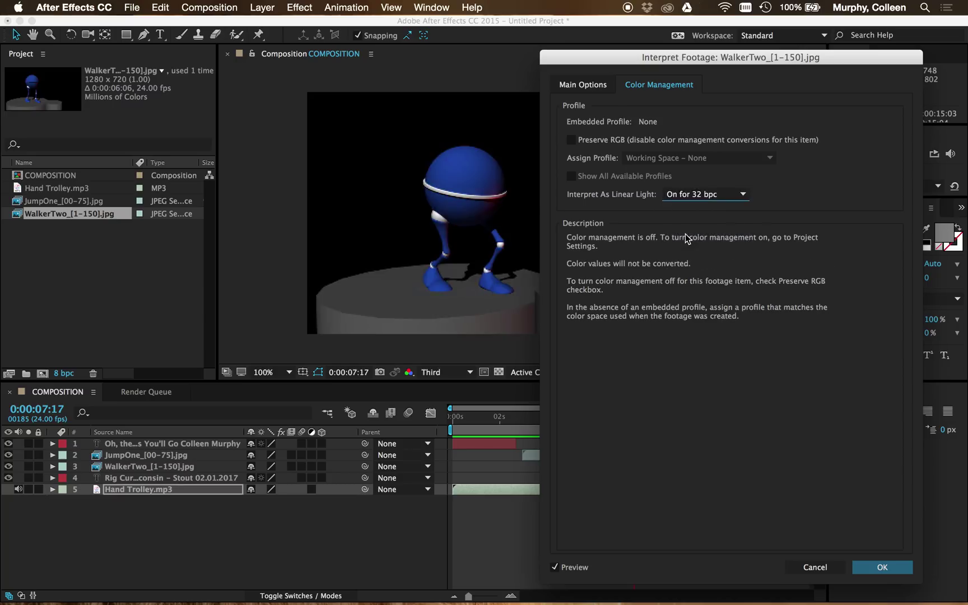
left_click(690, 196)
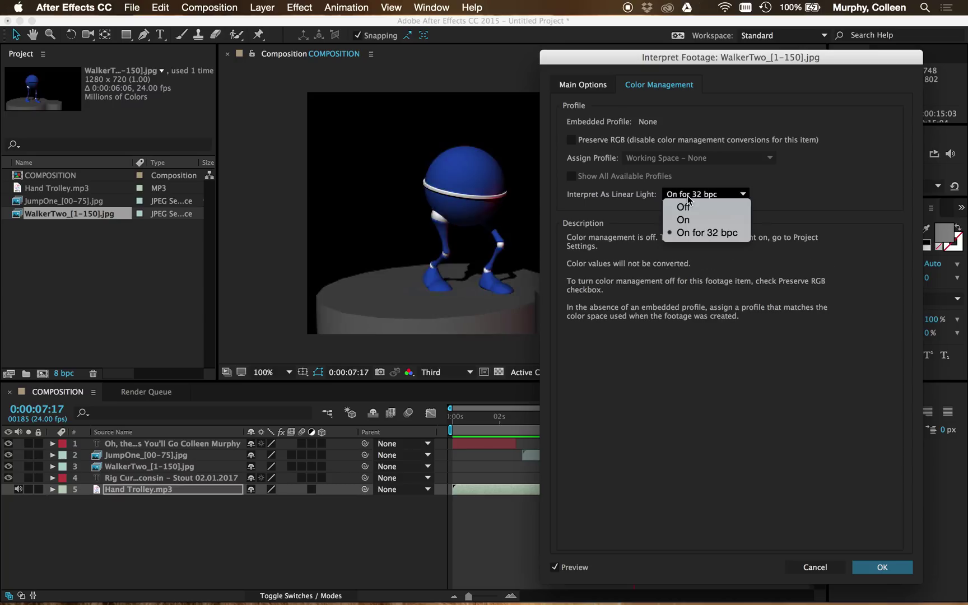
left_click(685, 220)
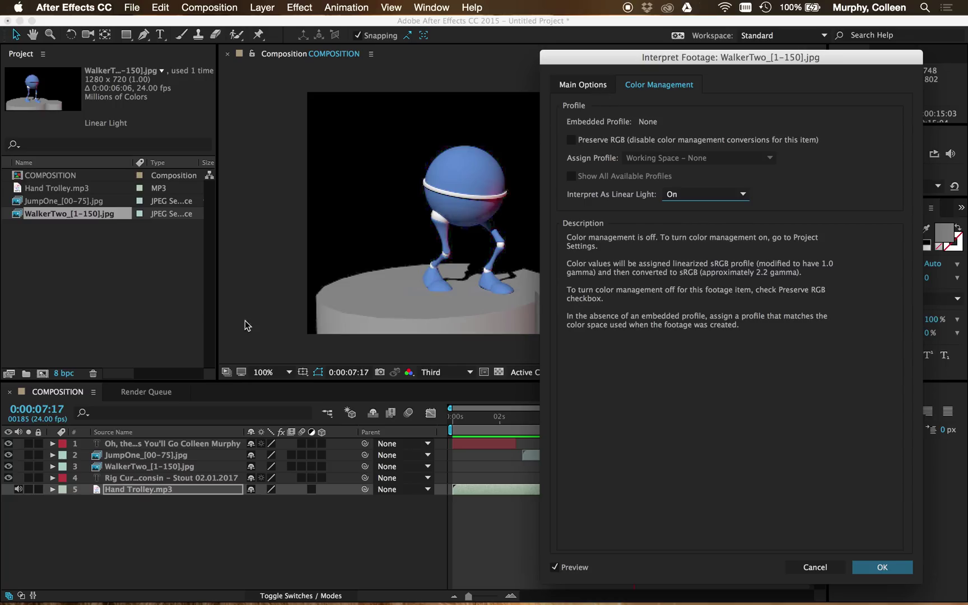
Set Interpret As Linear Light to On for the WalkerTwo footage and accept the footage interpretation
right_click(67, 222)
mouse_move(238, 292)
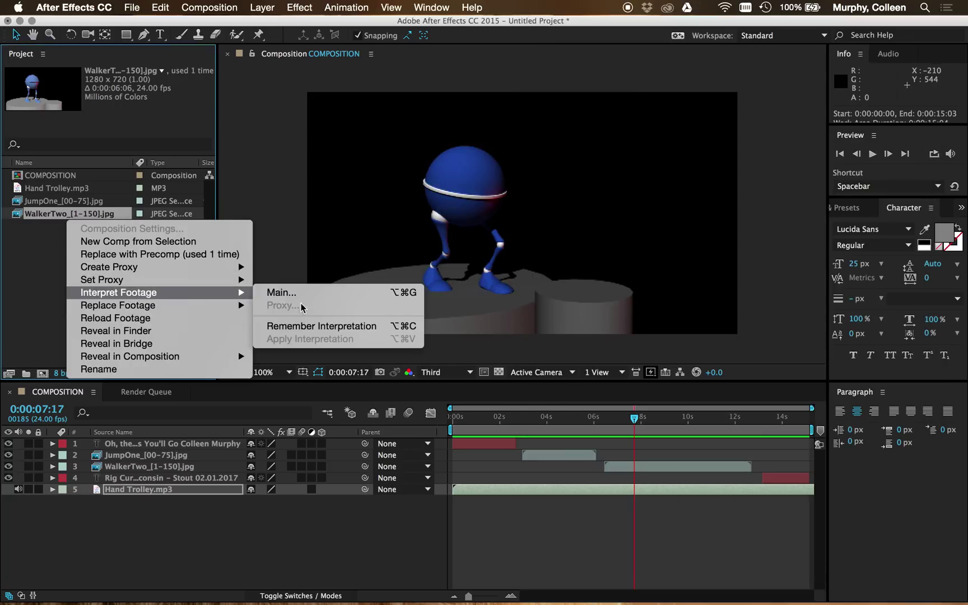
left_click(305, 292)
left_click(648, 86)
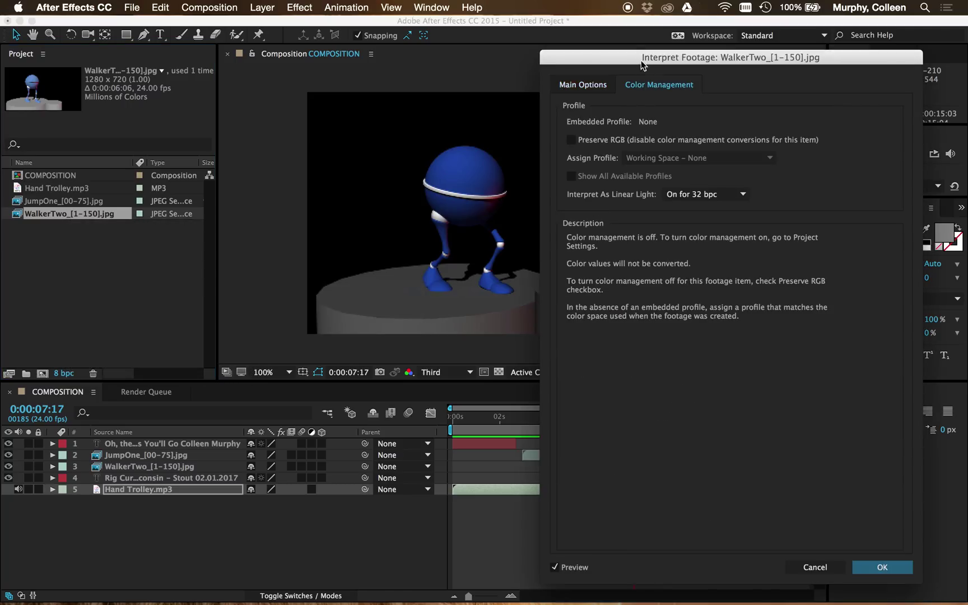
left_click_drag(643, 65, 643, 32)
left_click(683, 161)
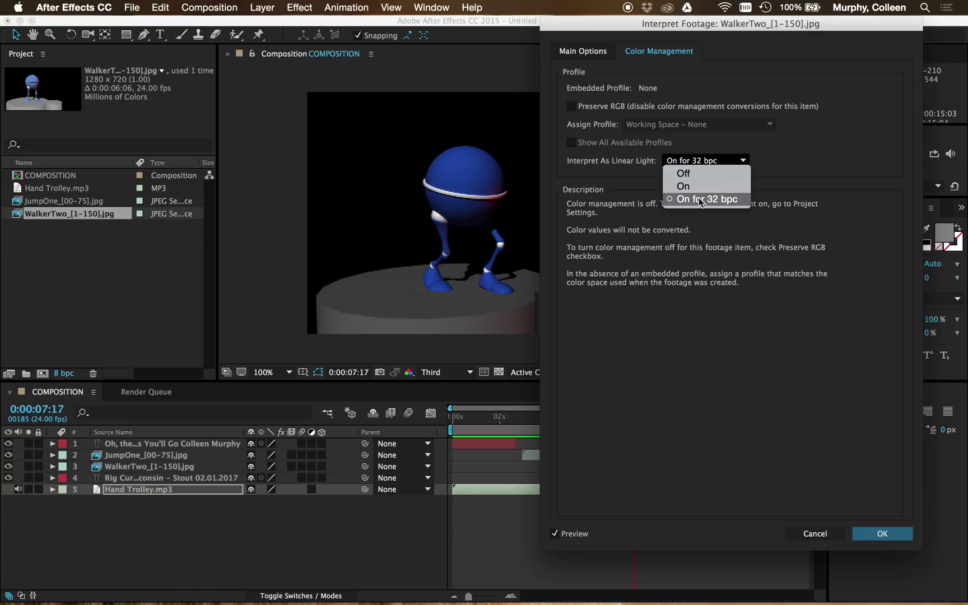
left_click(693, 189)
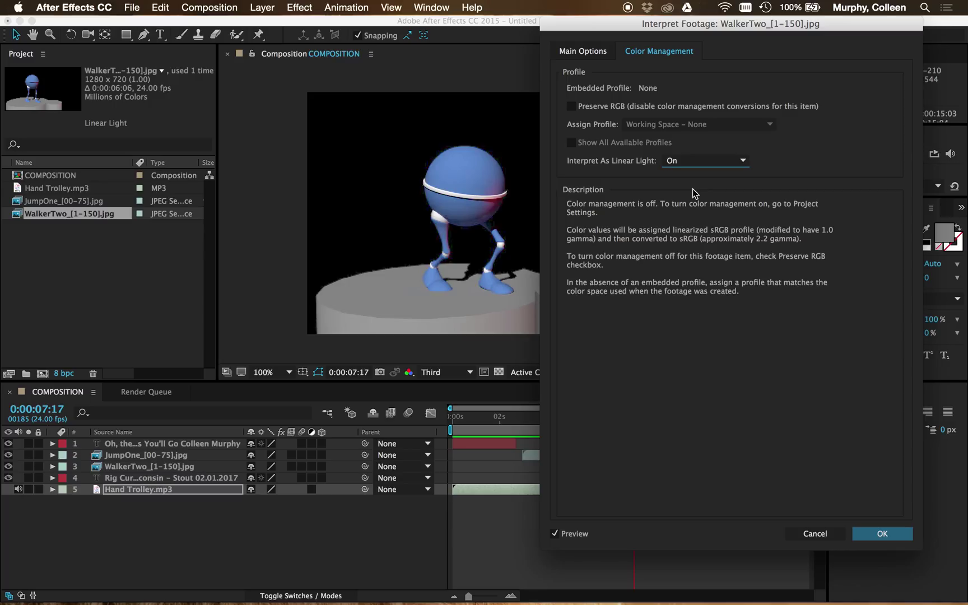
left_click(878, 533)
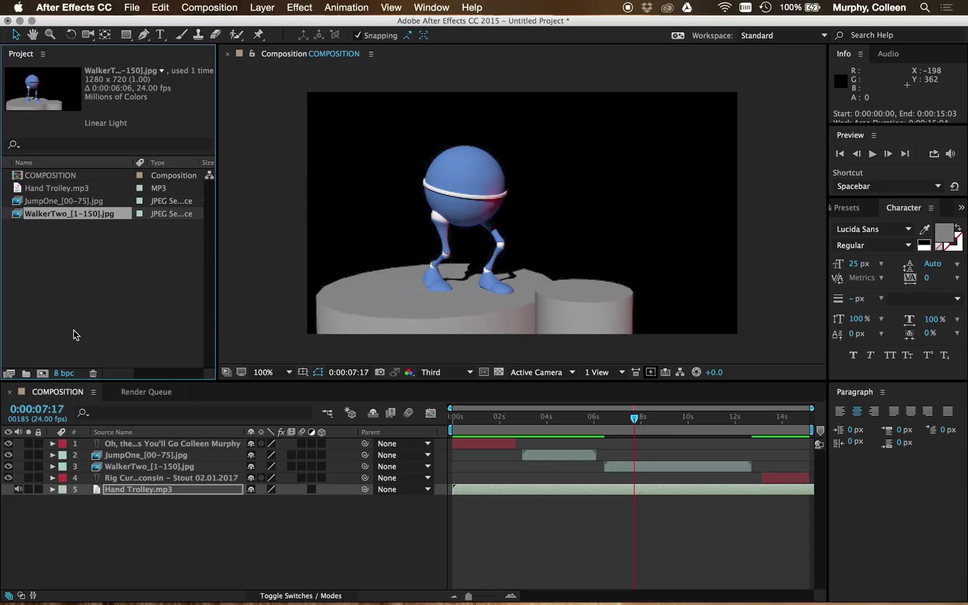
In the queued composition's output module, keep the QuickTime format and set its video codec to H.264
left_click(148, 391)
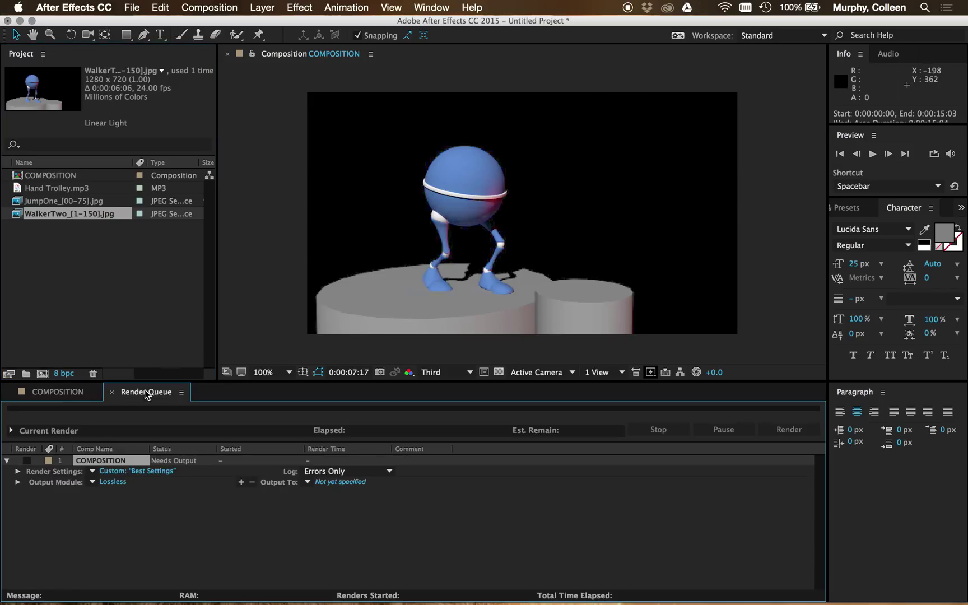
left_click(120, 485)
left_click(478, 177)
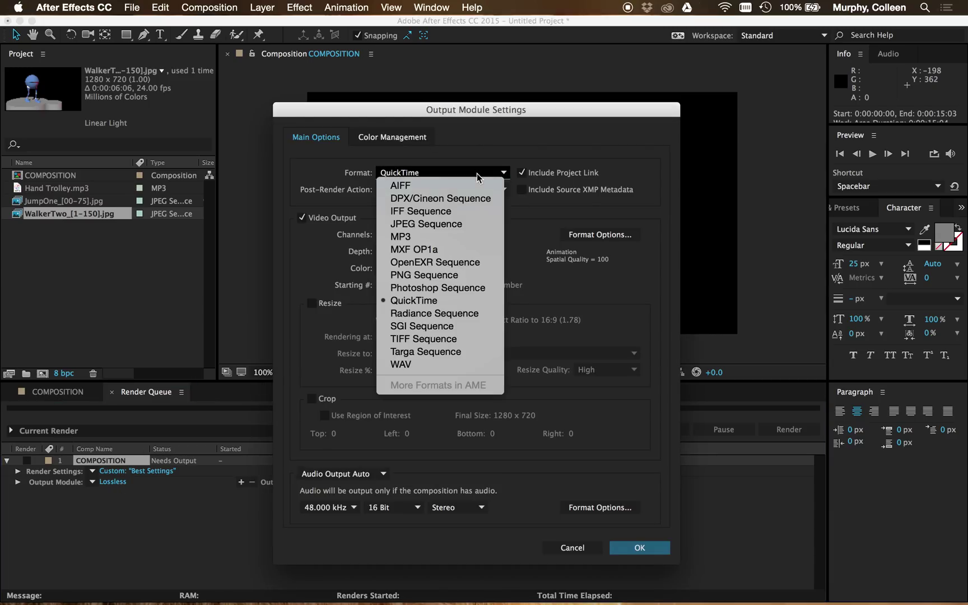
left_click(600, 234)
left_click(373, 115)
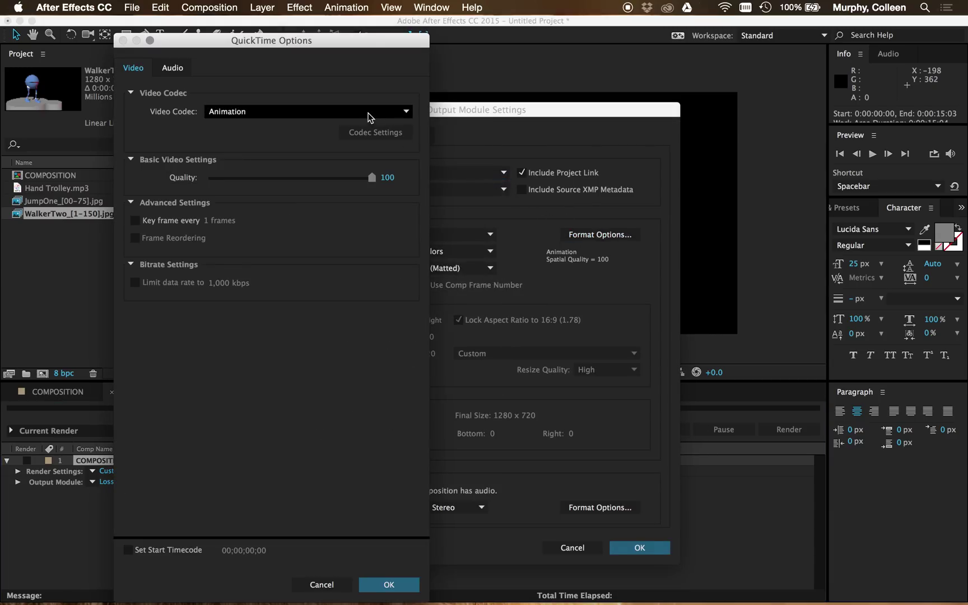
left_click(279, 409)
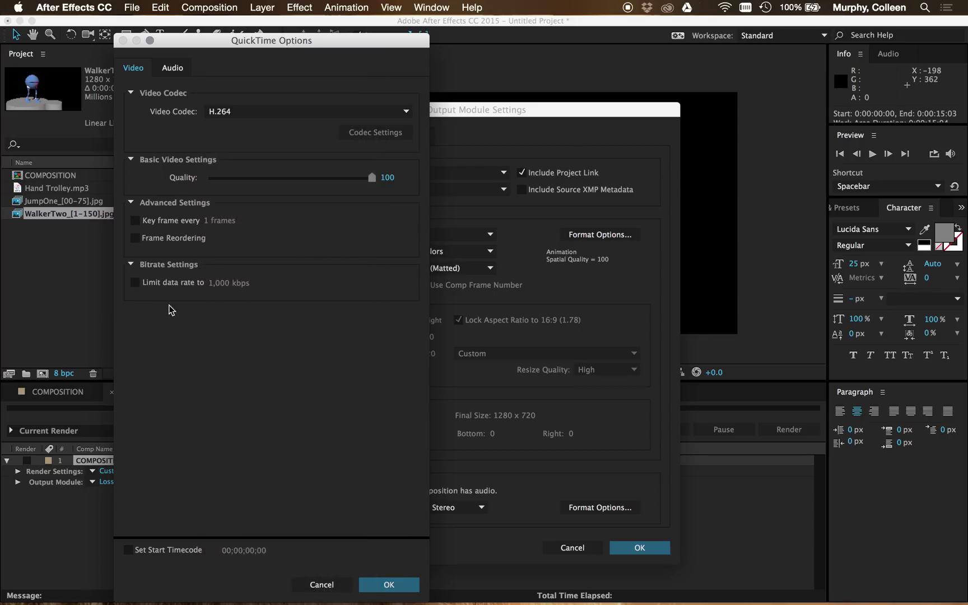
Limit the data rate to 20,000 kbps and accept the QuickTime options and the output module settings
left_click(152, 287)
left_click_drag(219, 283, 258, 282)
type("20")
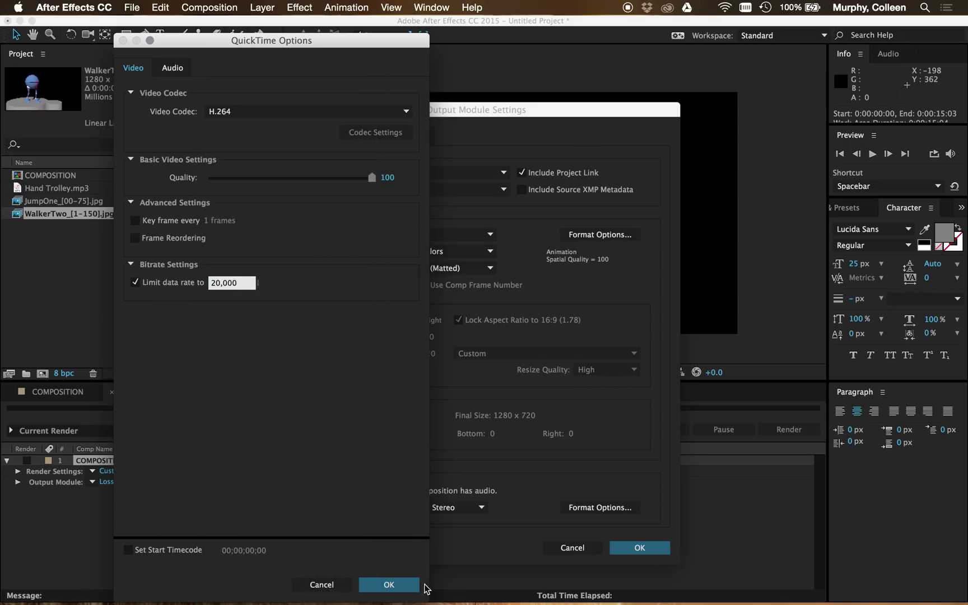
type(",000")
left_click(404, 589)
left_click(658, 547)
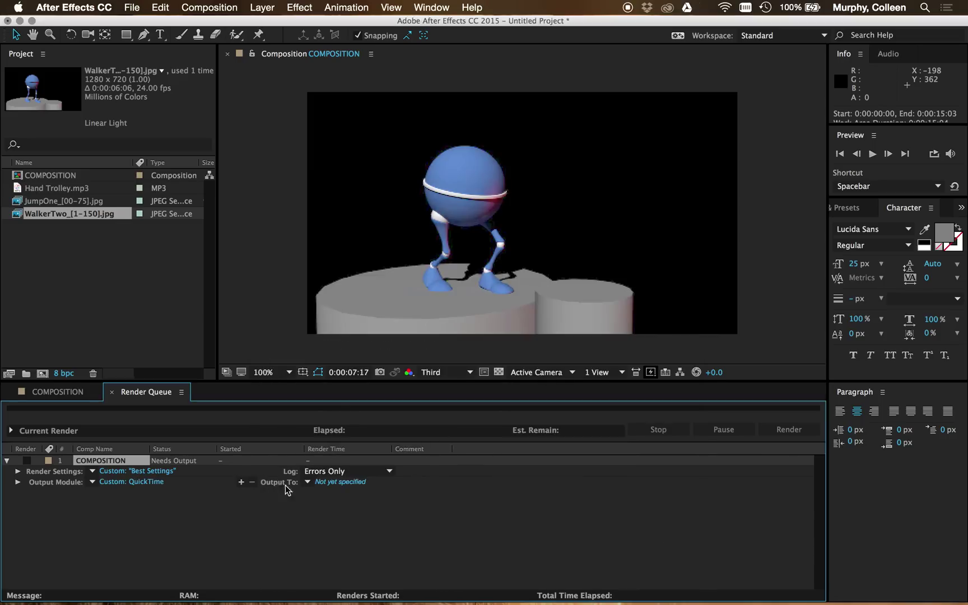
Set the output movie to the Desktop, named LittleProject_ followed by the author's first name, and render the composition
left_click(349, 489)
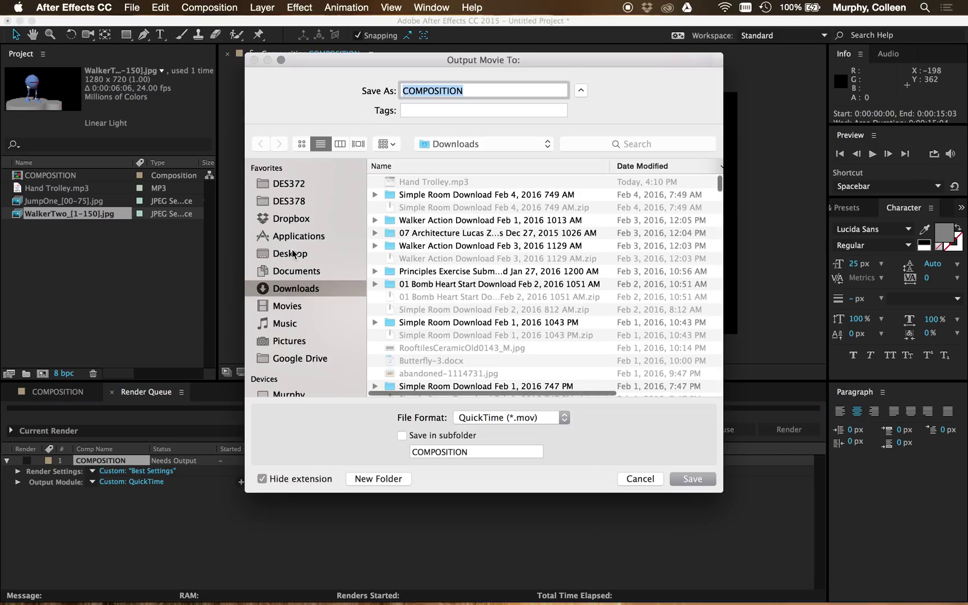
left_click(292, 254)
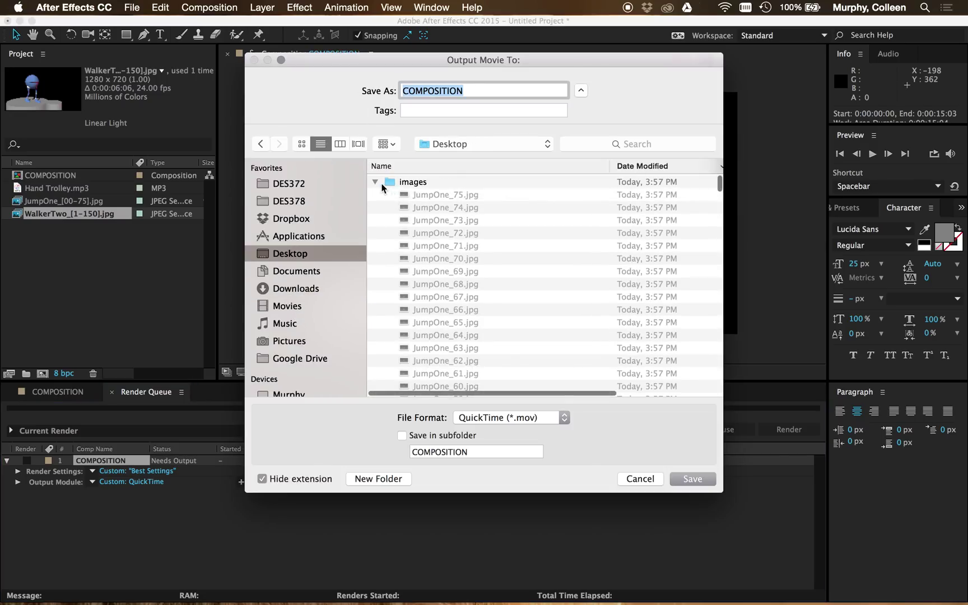
left_click(376, 182)
type("d")
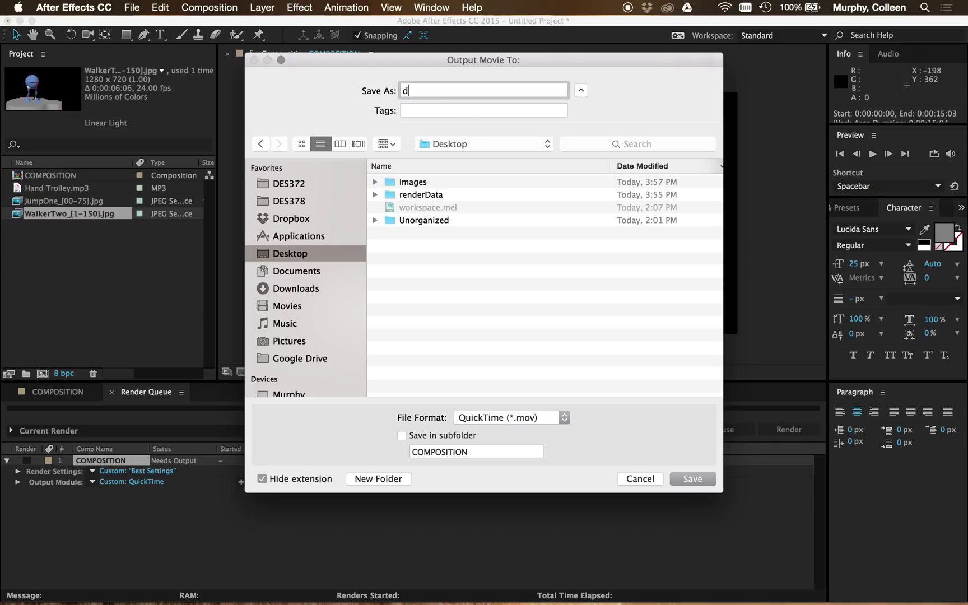
key("BackSpace")
type("Litl")
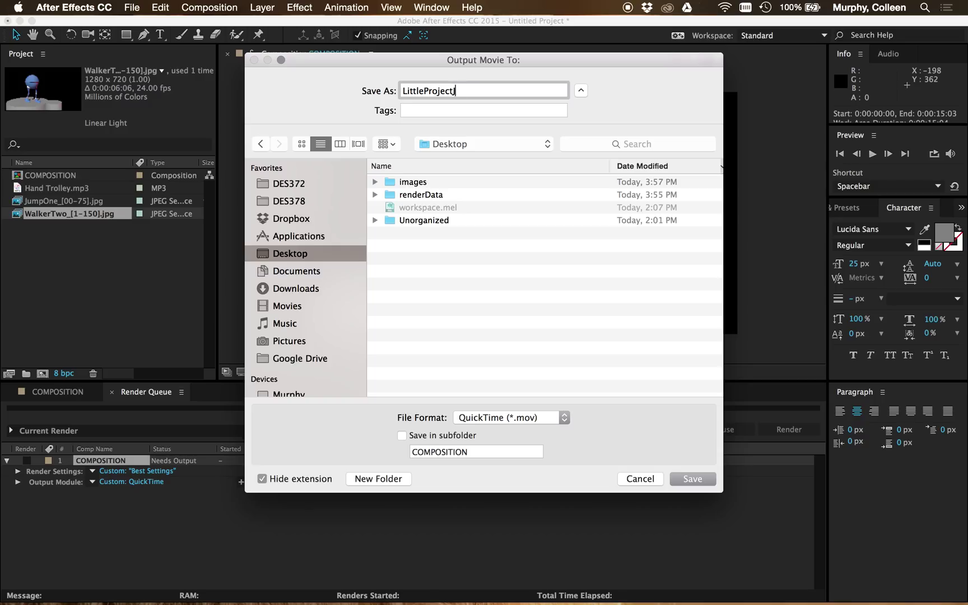
type("leProject_Colleen")
left_click(678, 480)
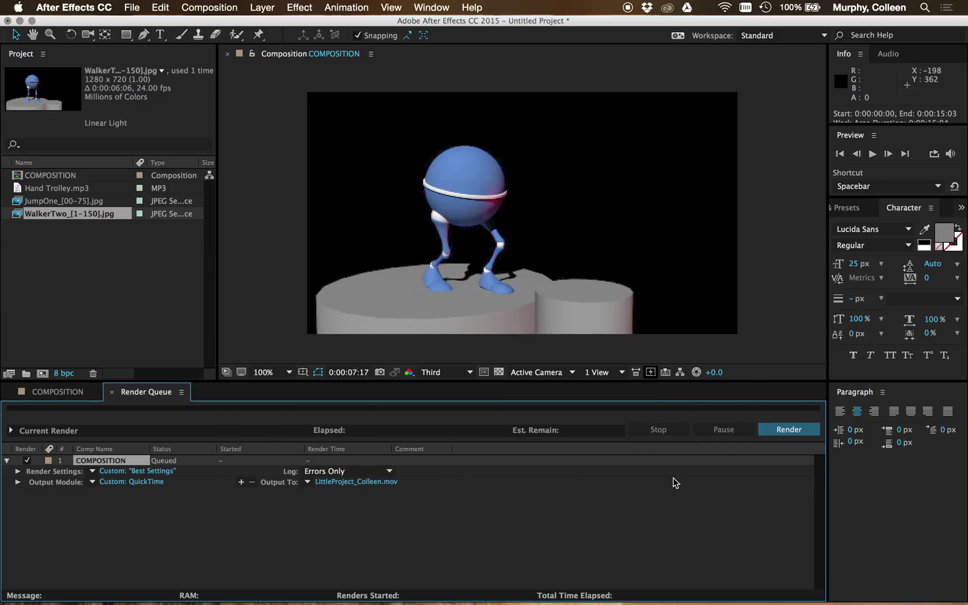
left_click(787, 435)
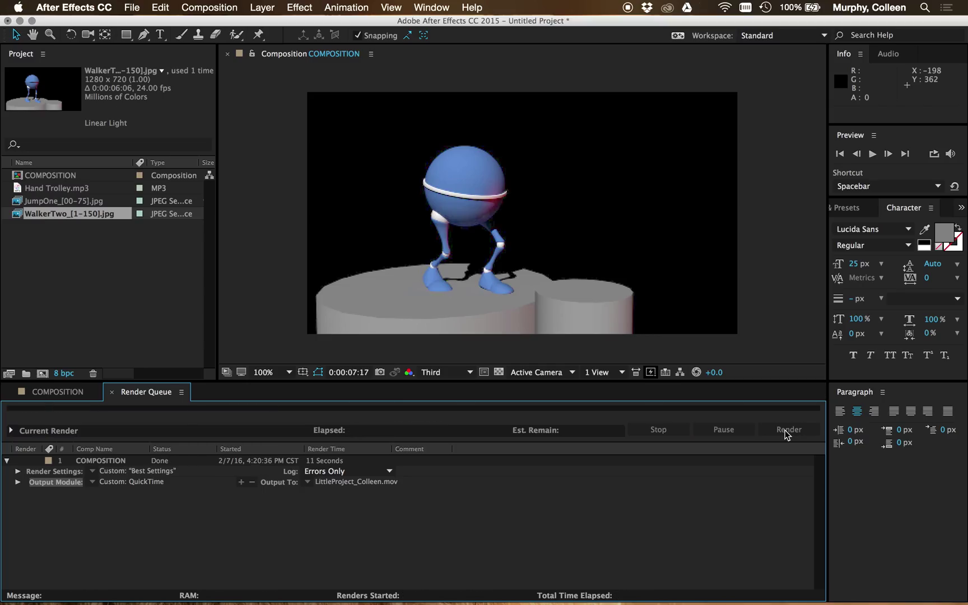
Minimize the project window and play the rendered movie from the Desktop in QuickTime Player
left_click(20, 21)
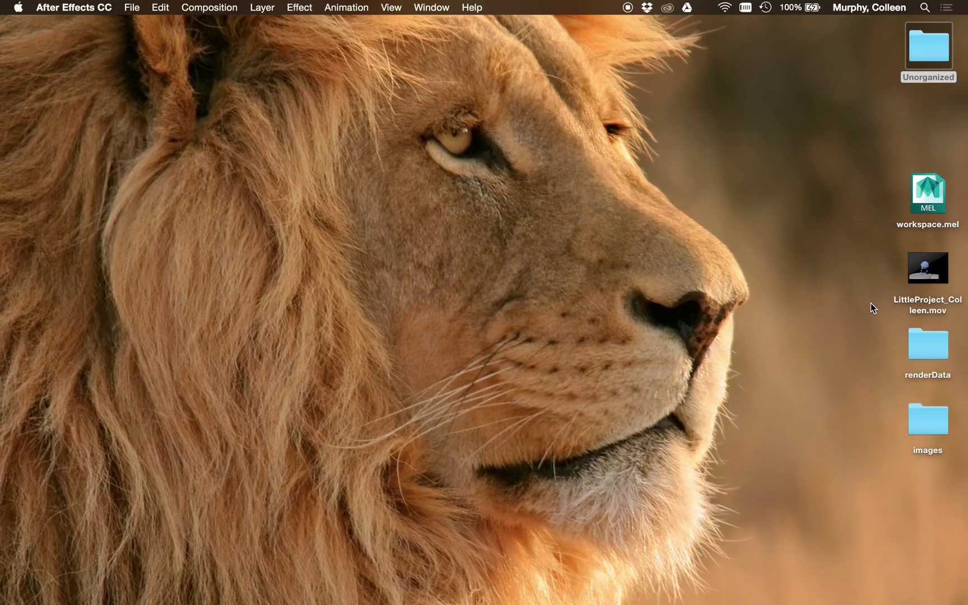
double_click(911, 292)
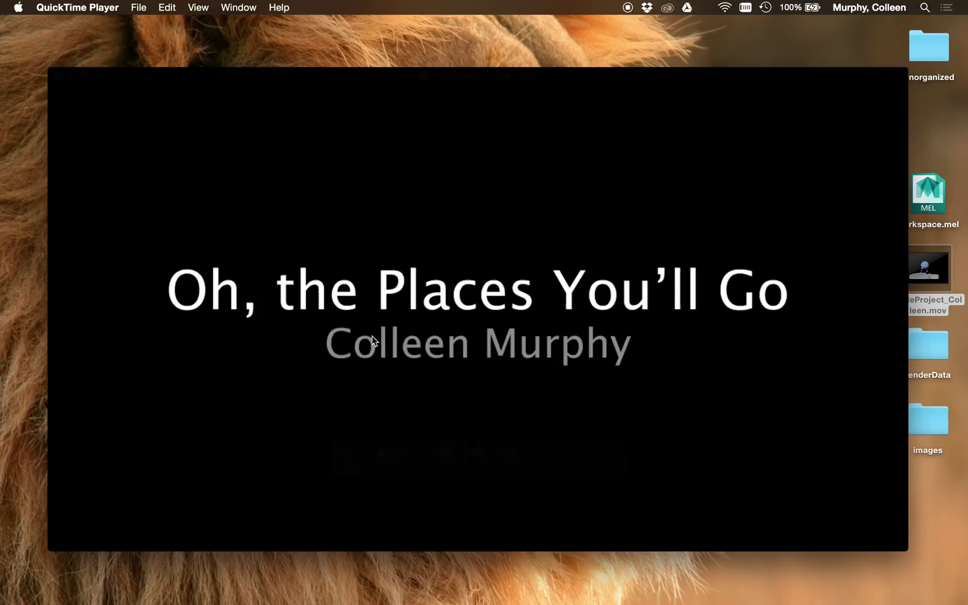
key("space")
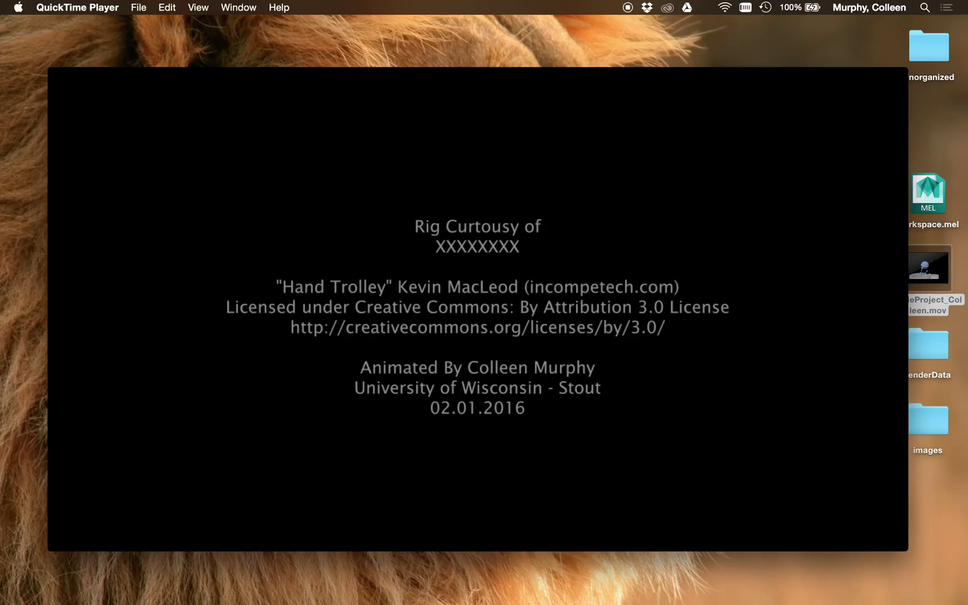
mouse_move(369, 381)
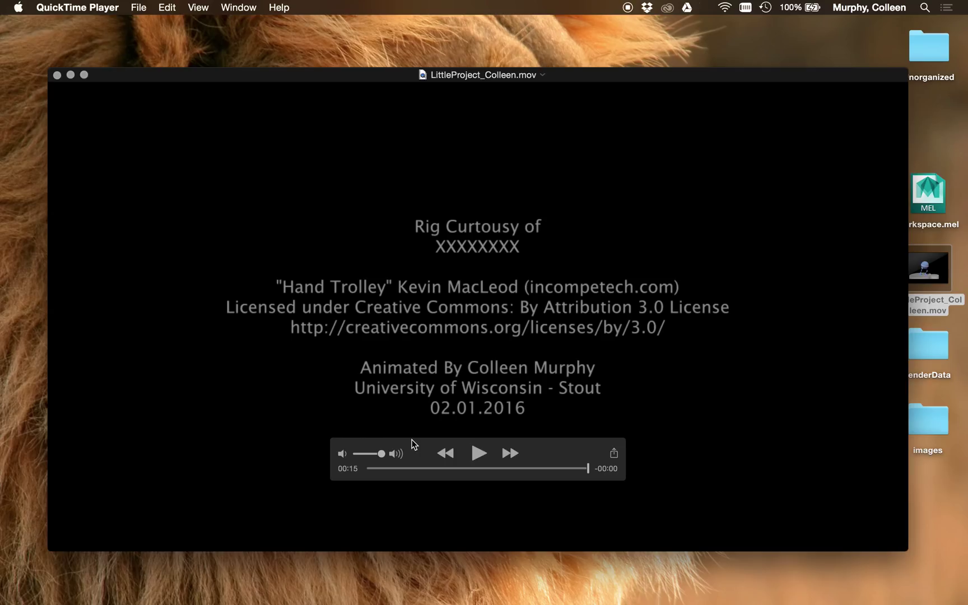
Scrub through the rendered movie to review the credits and the WalkerTwo clip, then close the movie
left_click_drag(430, 471, 580, 491)
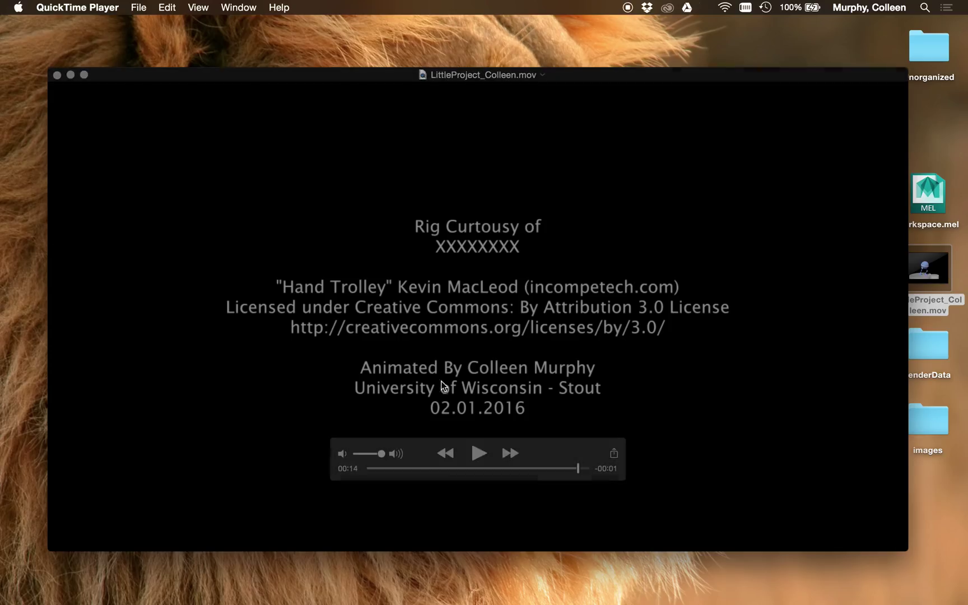
left_click_drag(475, 470, 579, 474)
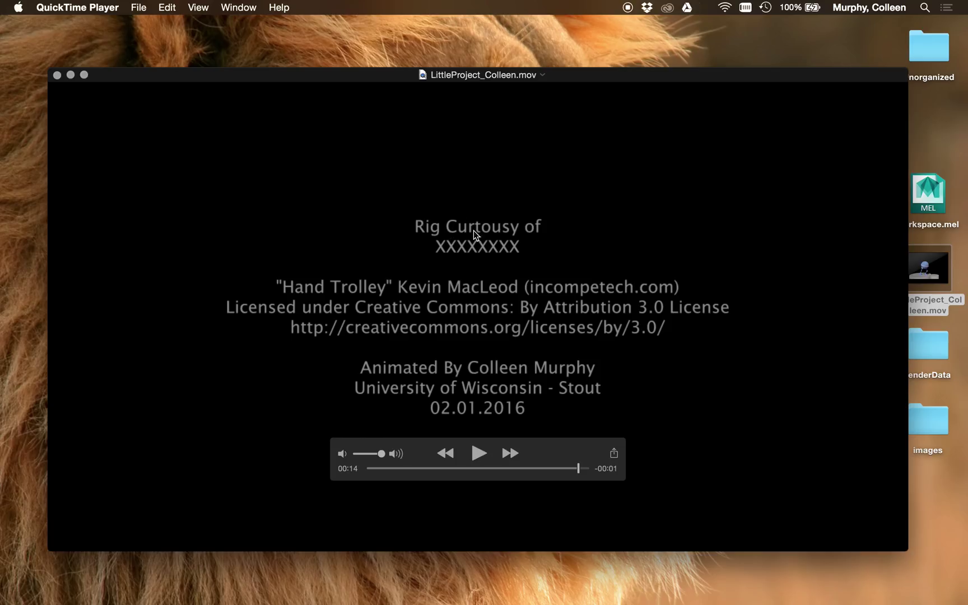
left_click_drag(419, 472, 510, 466)
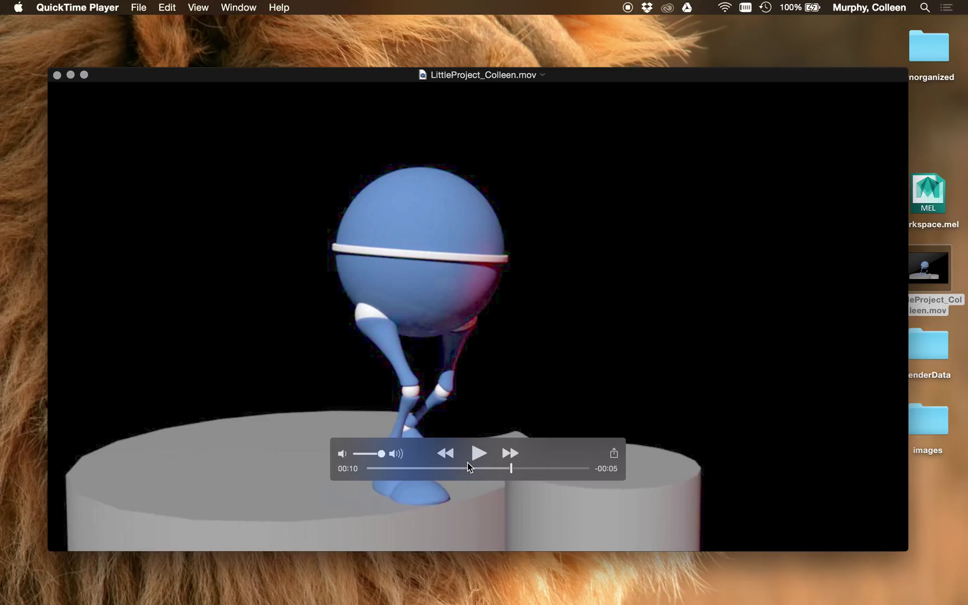
left_click_drag(445, 470, 688, 154)
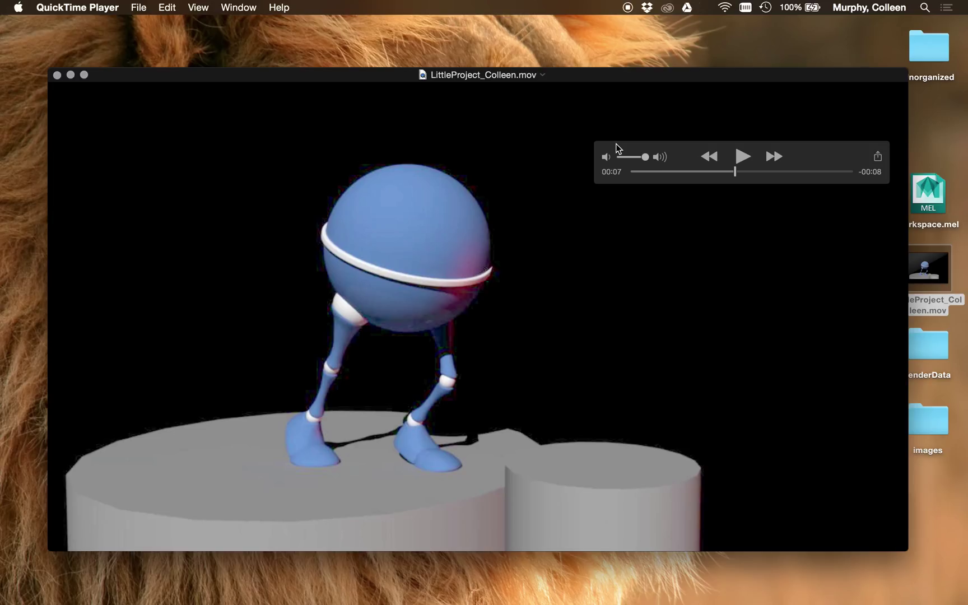
left_click_drag(623, 150, 600, 117)
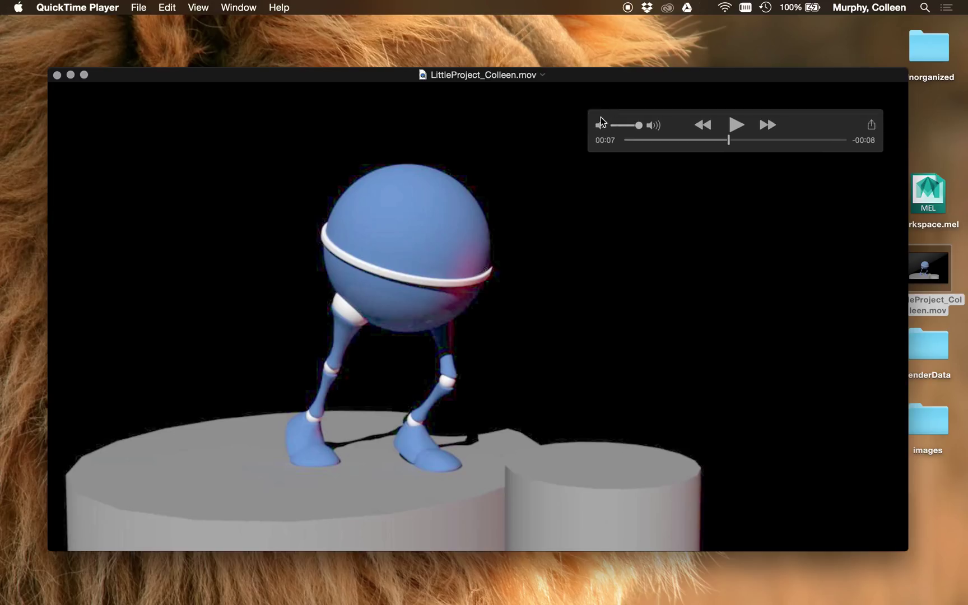
left_click(57, 74)
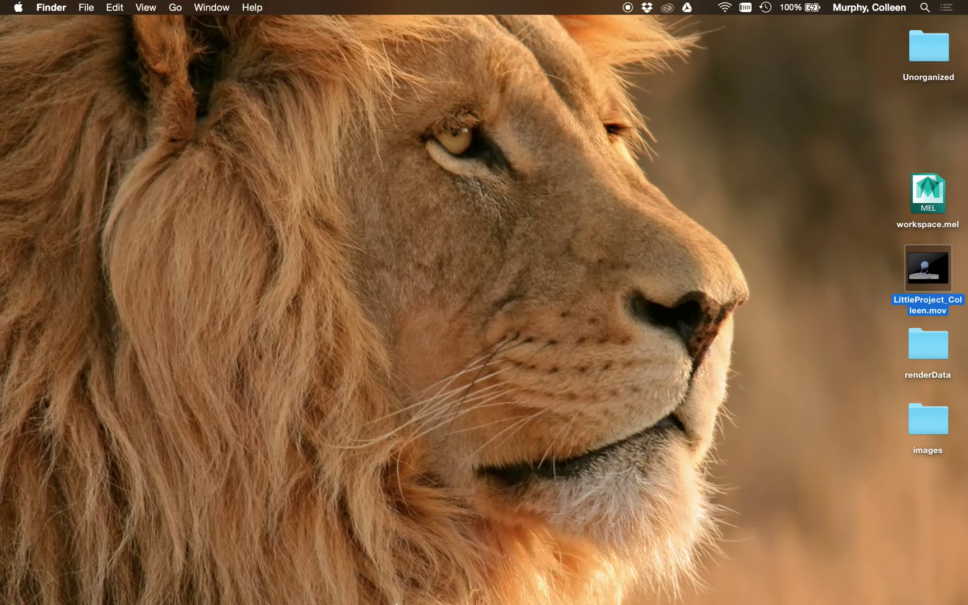
left_click(685, 584)
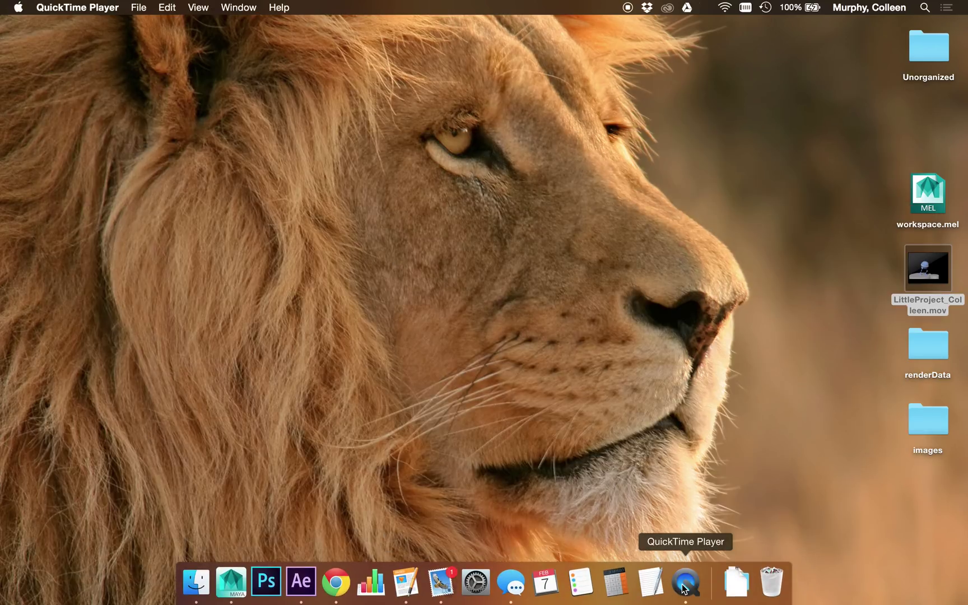